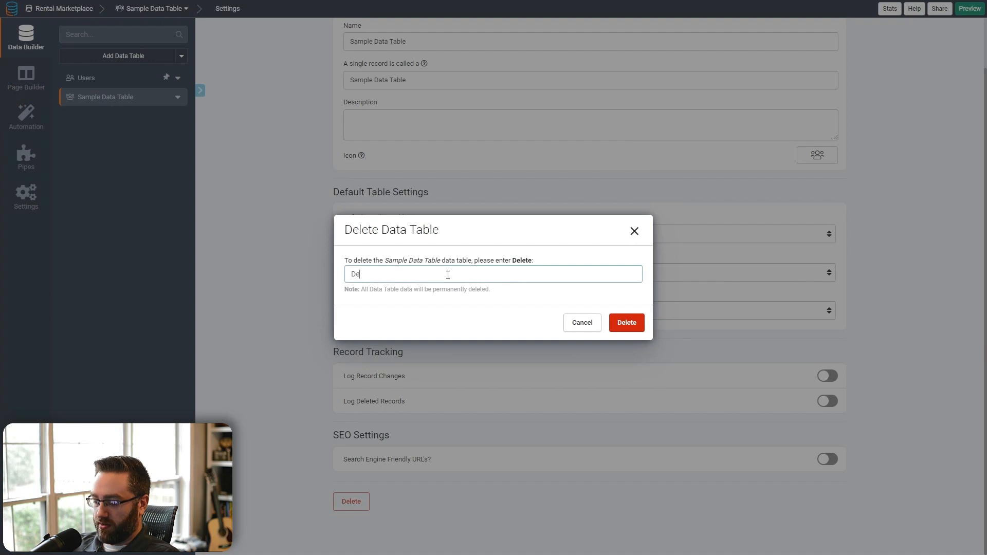
- Confirm removal of the Sample Data Table, delete Sample Page, and open the Users records
{"action": "left_click", "coordinate": [626, 322]}
{"action": "left_click", "coordinate": [26, 77]}
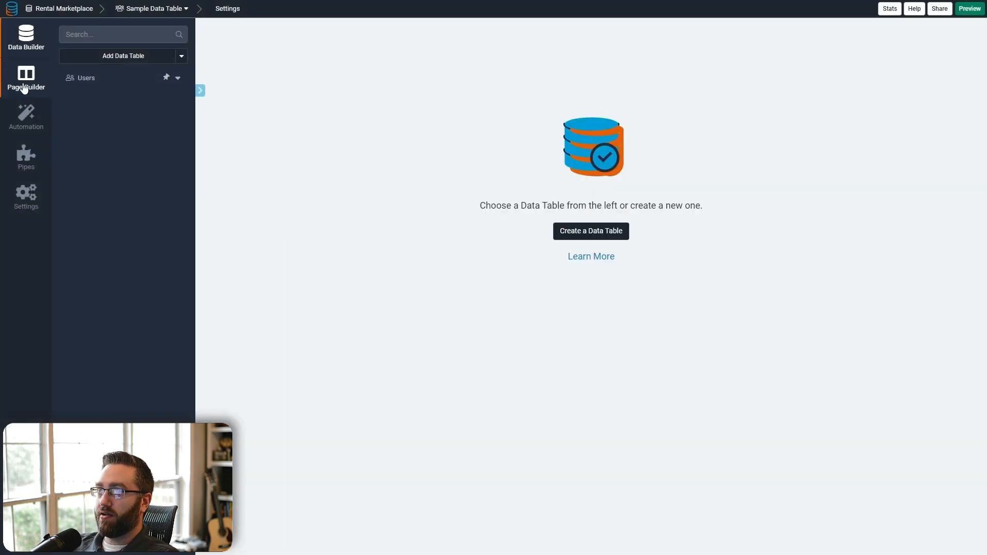
{"action": "left_click", "coordinate": [181, 161]}
{"action": "left_click", "coordinate": [216, 298]}
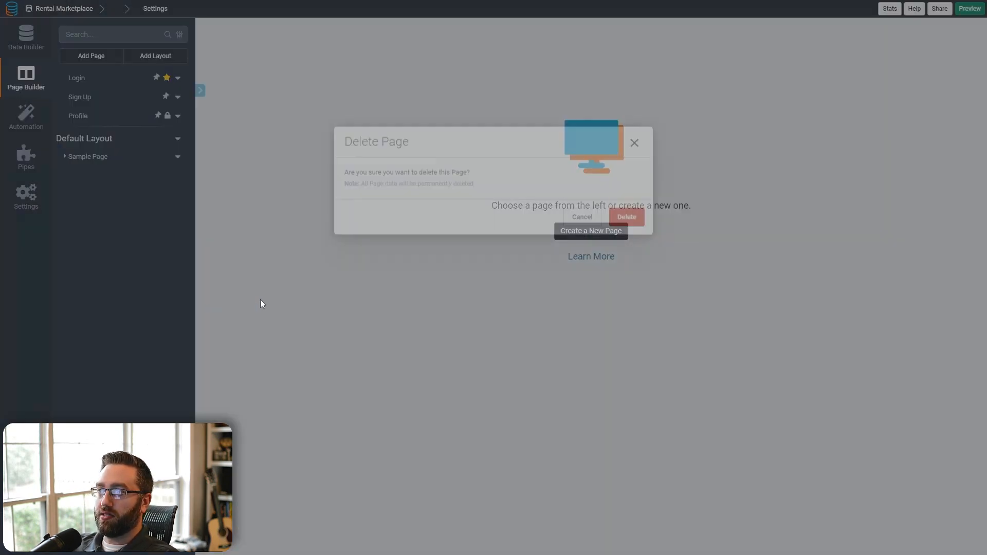
{"action": "left_click", "coordinate": [637, 316]}
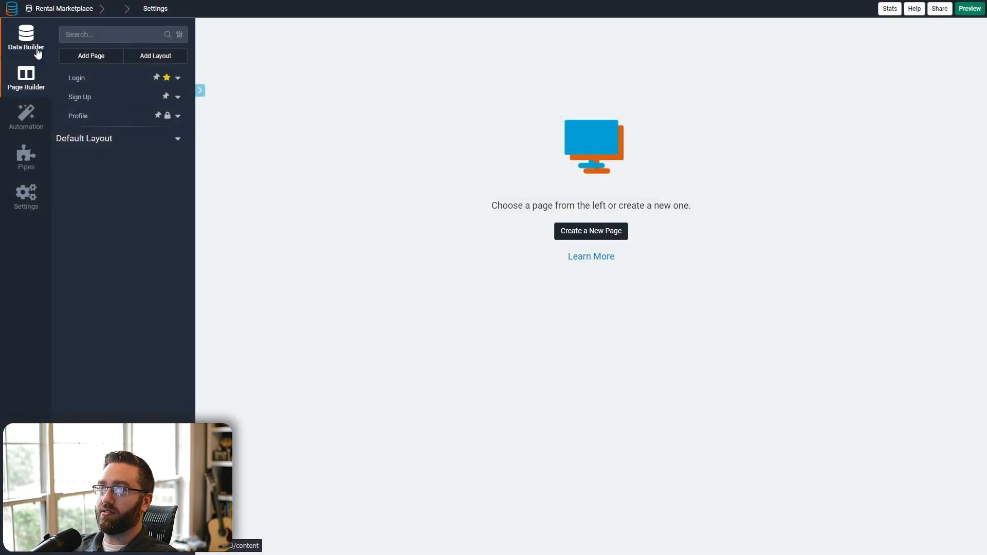
{"action": "left_click", "coordinate": [10, 47]}
{"action": "left_click", "coordinate": [98, 78]}
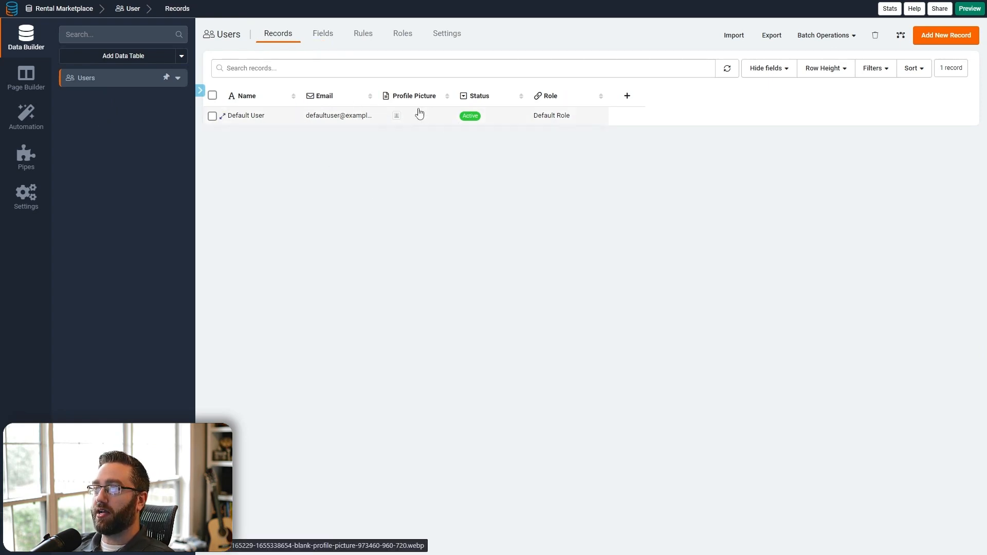
- Add a Personal > Phone Number field called Phone to the Users table
{"action": "left_click", "coordinate": [324, 34]}
{"action": "mouse_move", "coordinate": [291, 92]}
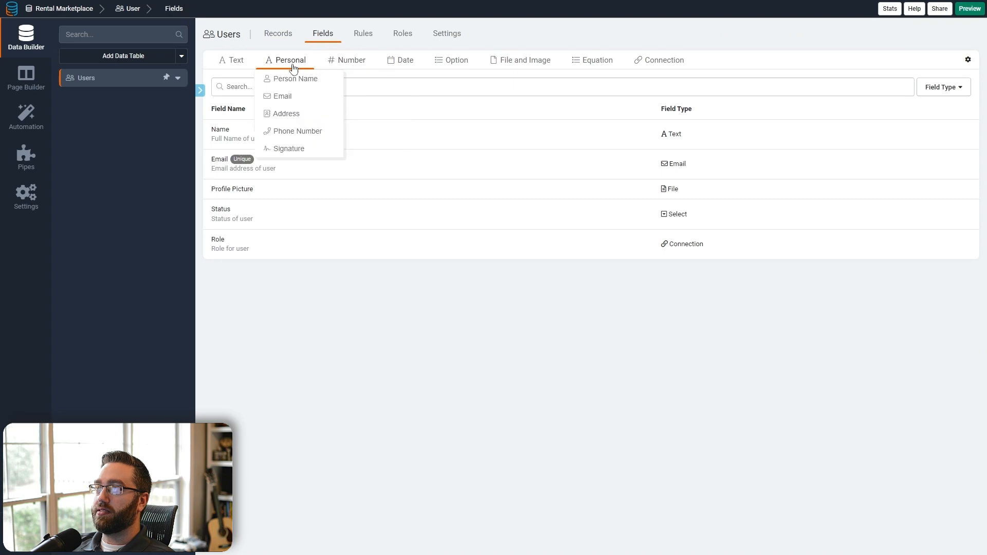
{"action": "left_click", "coordinate": [299, 132]}
{"action": "left_click", "coordinate": [835, 544]}
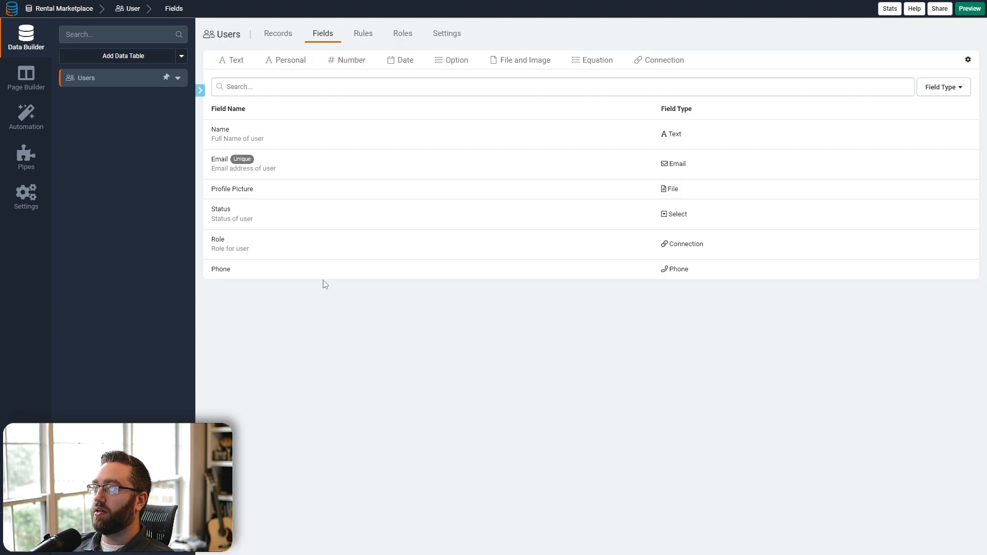
- Return to the Users records to see the new empty Phone column
{"action": "left_click", "coordinate": [280, 35]}
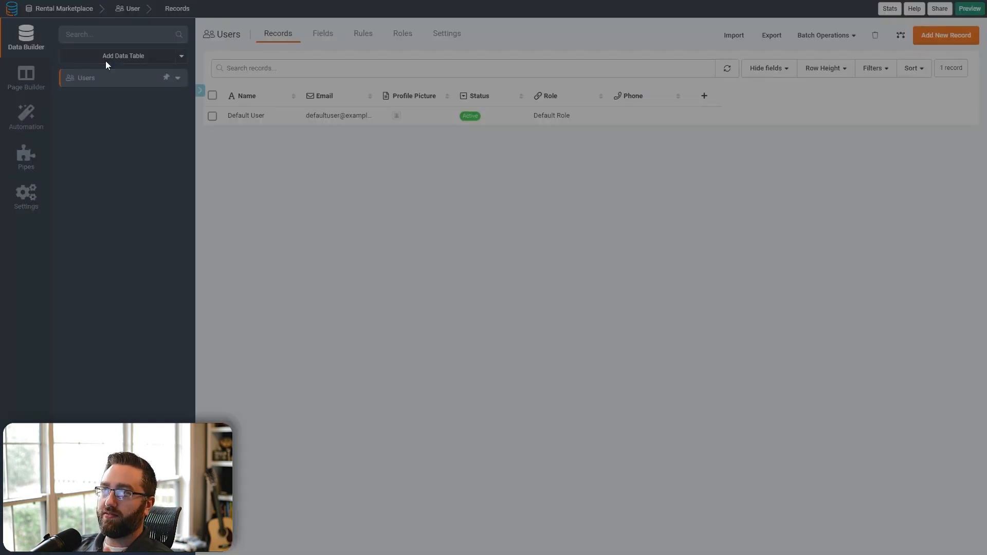
- Create the Rental Properties and Bookings data tables
{"action": "left_click", "coordinate": [106, 61]}
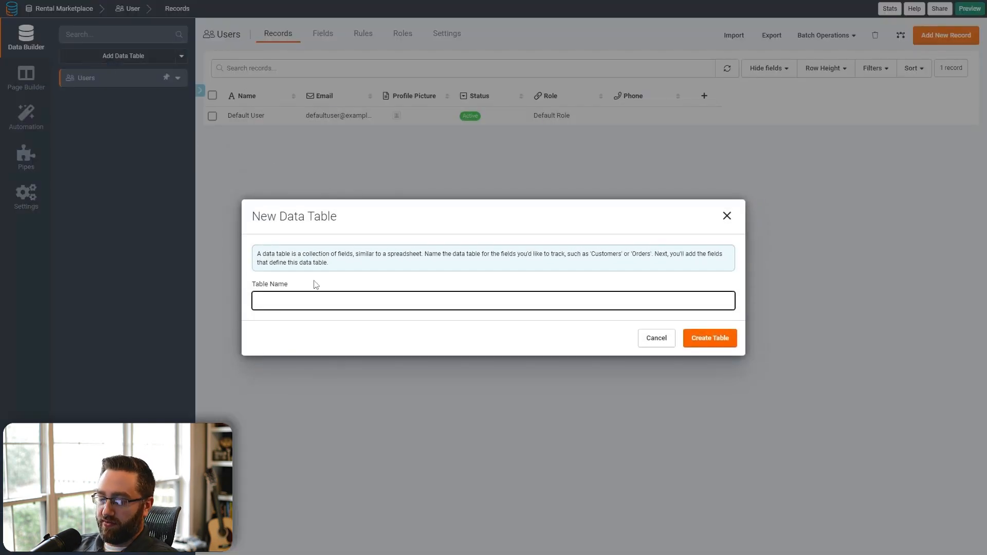
{"action": "type", "text": "Rental Properties"}
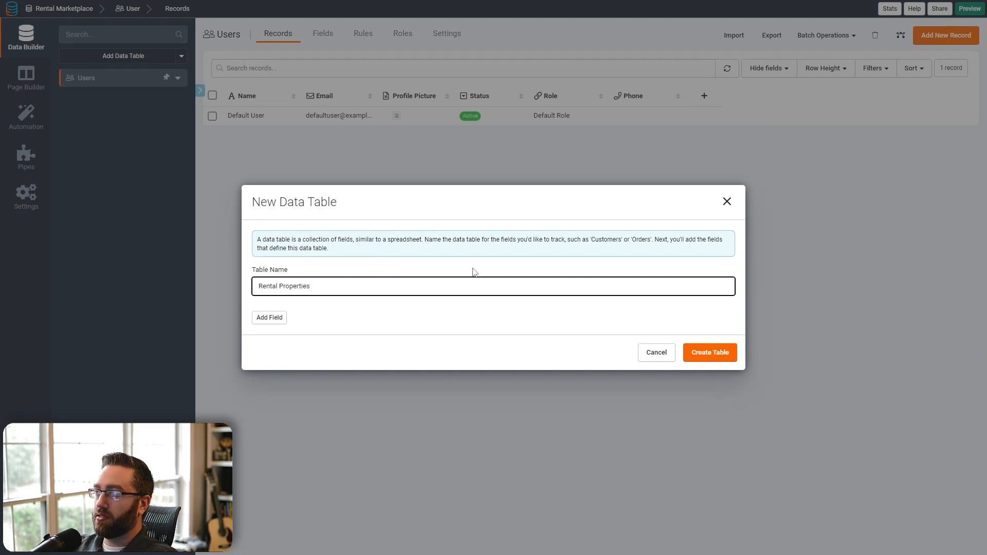
{"action": "left_click", "coordinate": [689, 355]}
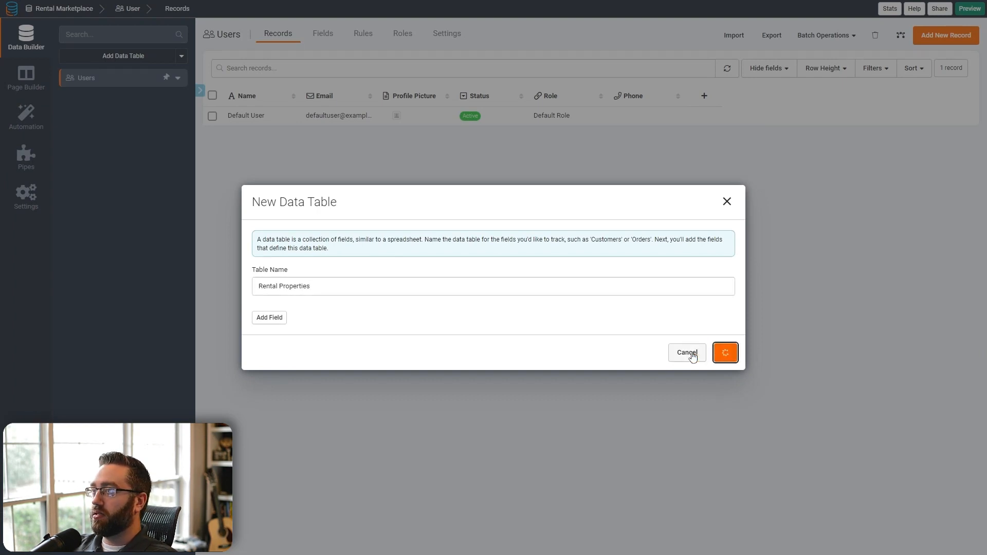
{"action": "left_click", "coordinate": [132, 61]}
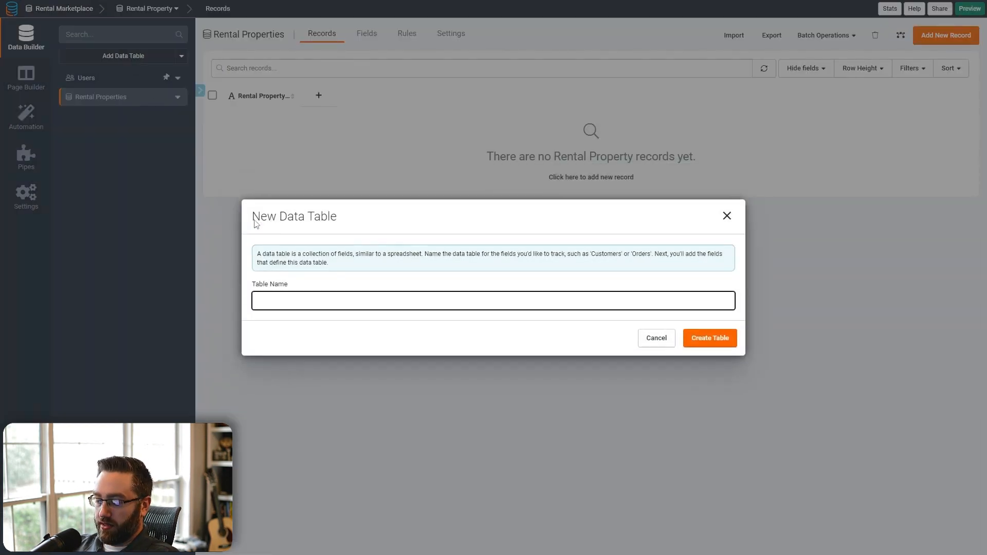
{"action": "type", "text": "Bookings"}
{"action": "key", "text": "Return"}
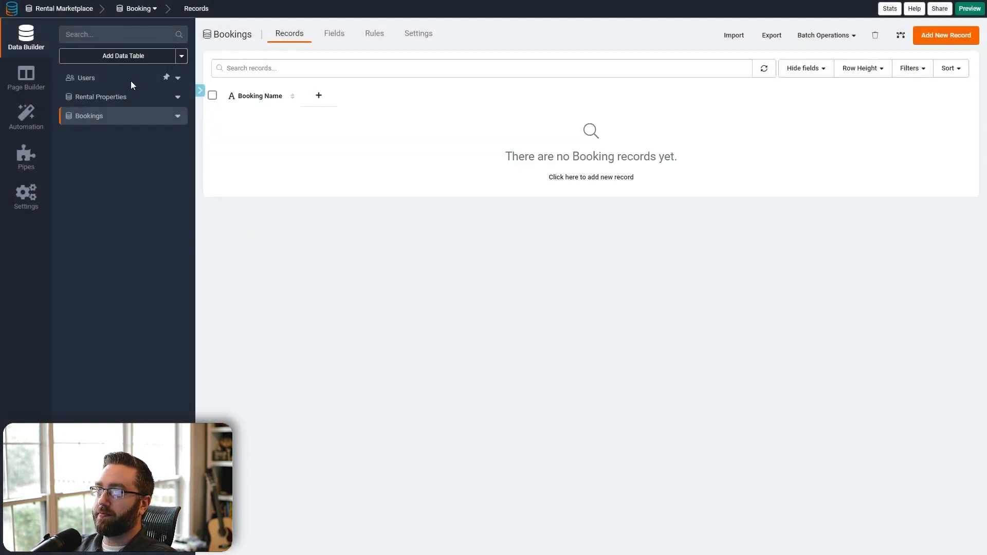
- Create a Property Reviews data table and open Rental Properties
{"action": "left_click", "coordinate": [118, 59]}
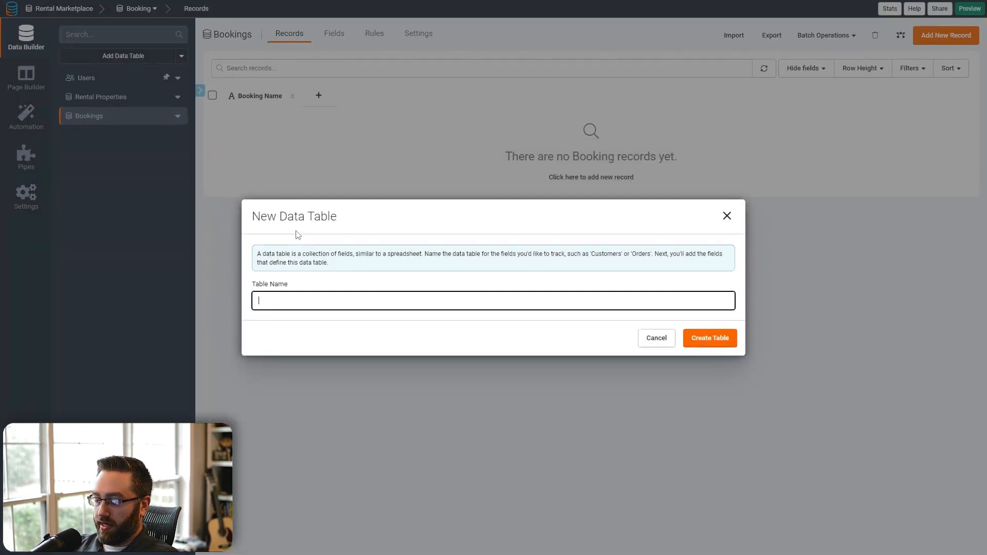
{"action": "type", "text": "Property"}
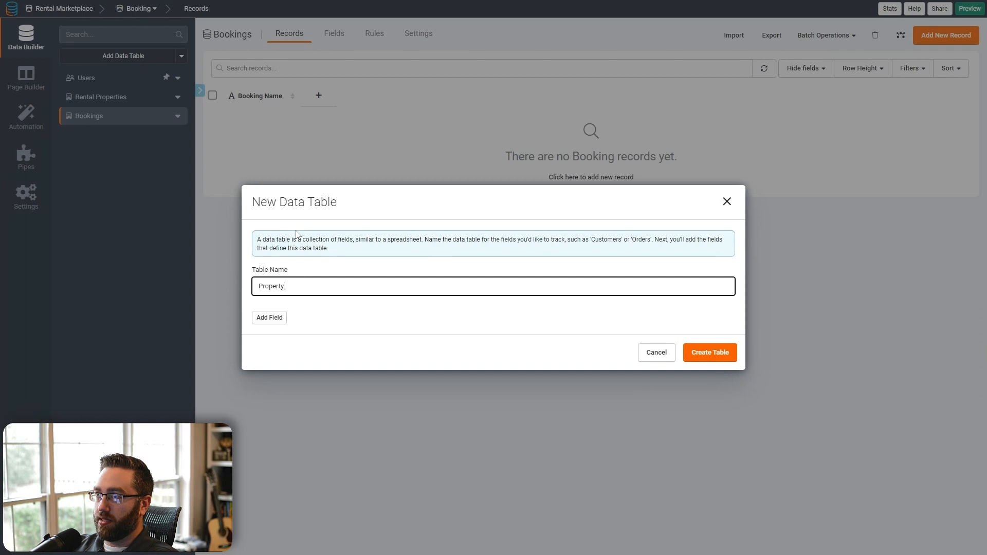
{"action": "type", "text": " Reviews"}
{"action": "key", "text": "Return"}
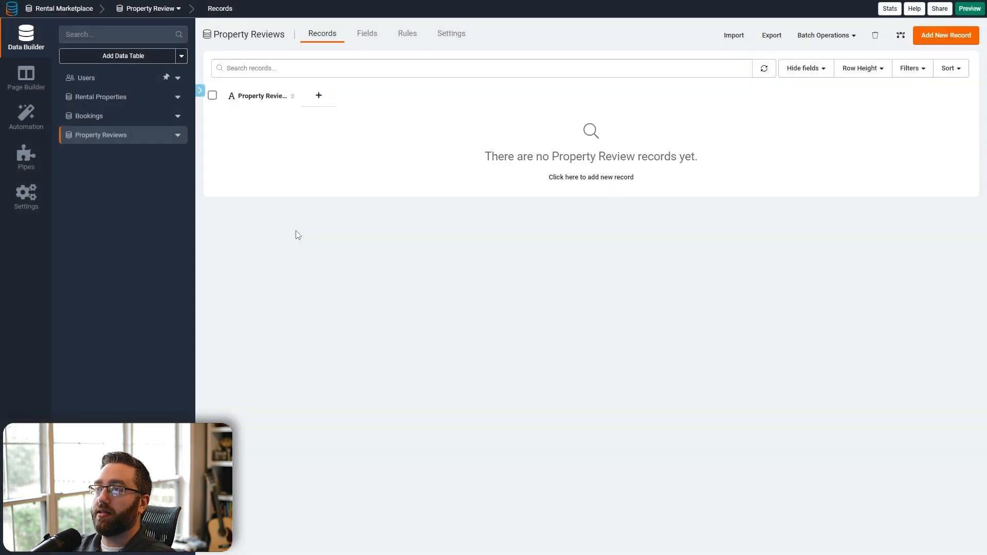
{"action": "left_click", "coordinate": [114, 99]}
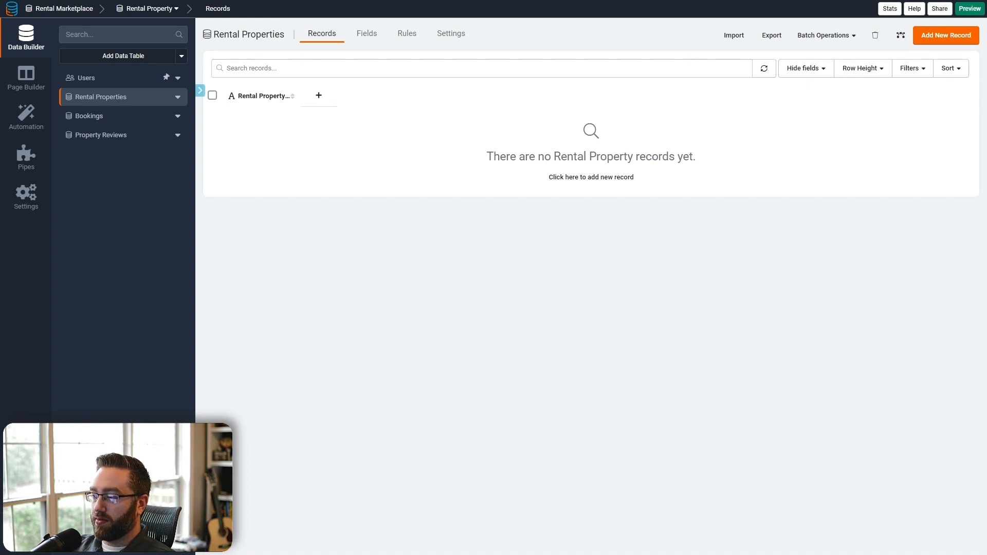
- Add a Rich Text field named Description to Rental Properties
{"action": "left_click", "coordinate": [366, 37]}
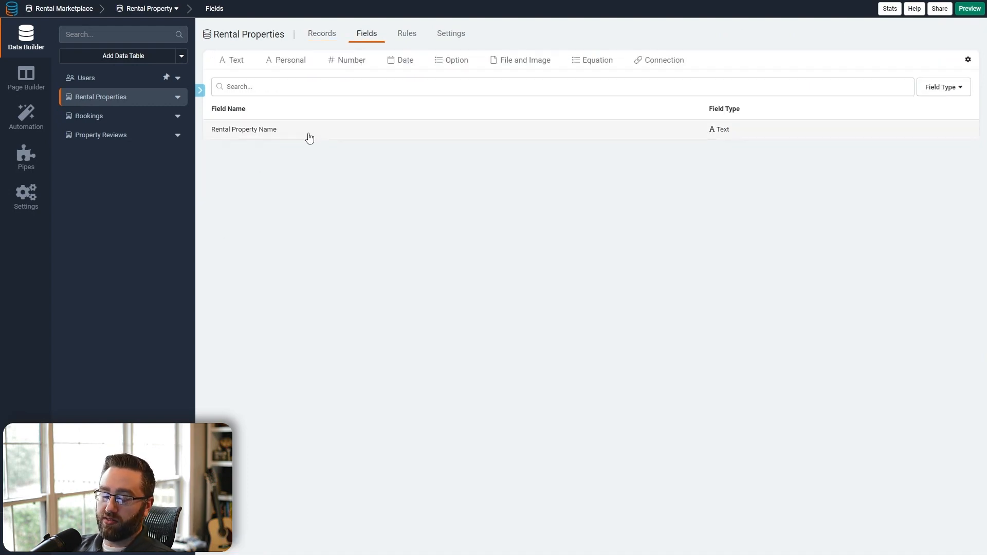
{"action": "left_click", "coordinate": [234, 61]}
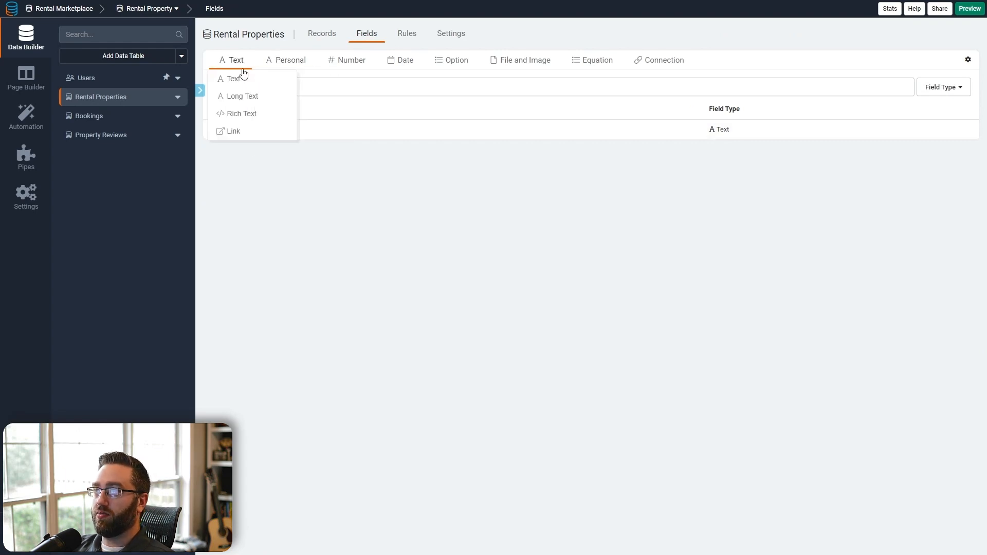
{"action": "left_click", "coordinate": [246, 112]}
{"action": "key", "text": "ctrl+a"}
{"action": "type", "text": "Desc"}
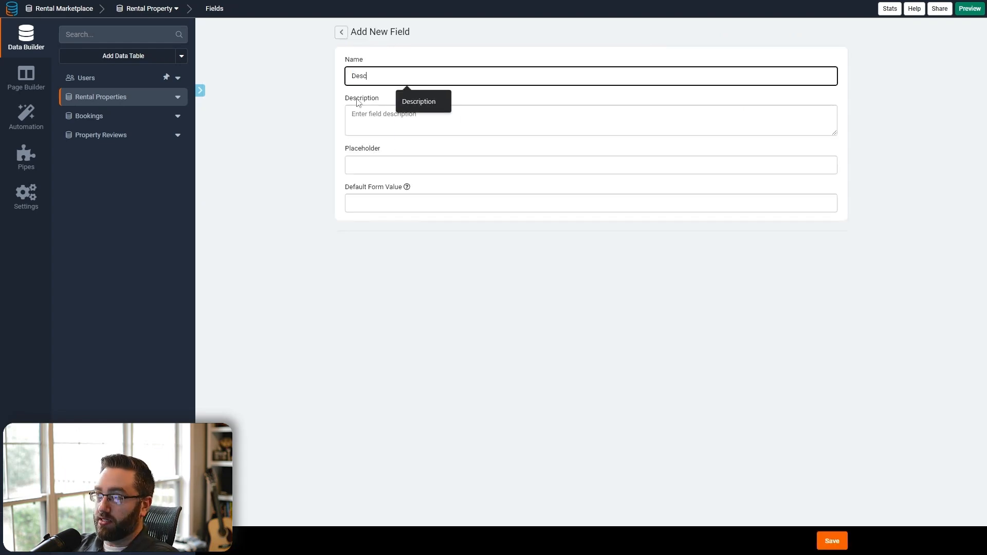
{"action": "type", "text": "ription"}
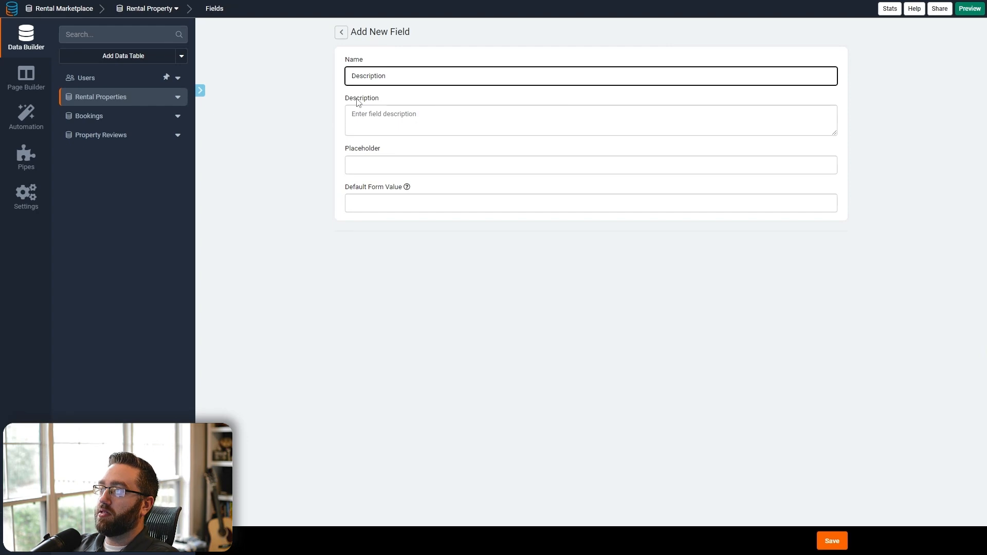
{"action": "left_click", "coordinate": [828, 541]}
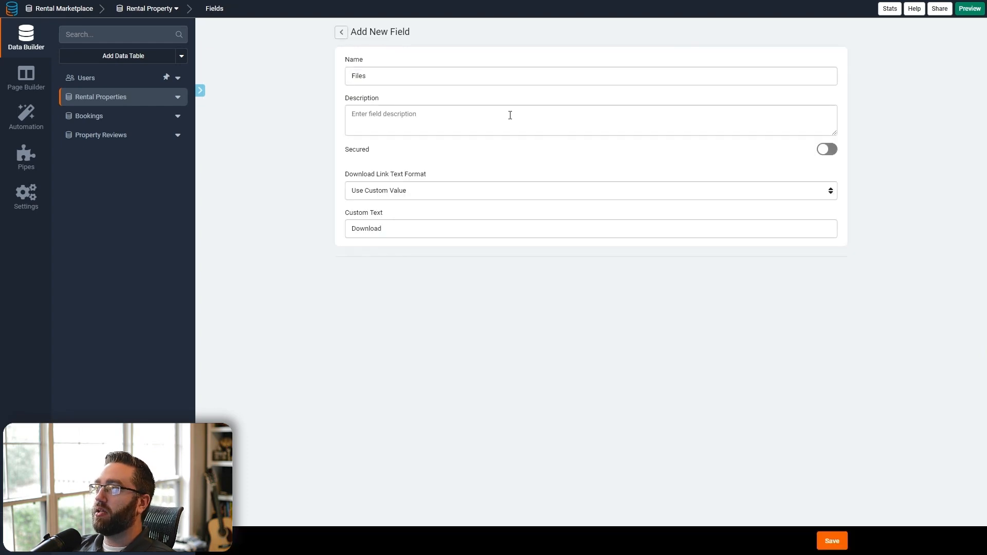
- Name the file field Photos and set its link format to display as an image
{"action": "key", "text": "ctrl+a"}
{"action": "type", "text": "Photos"}
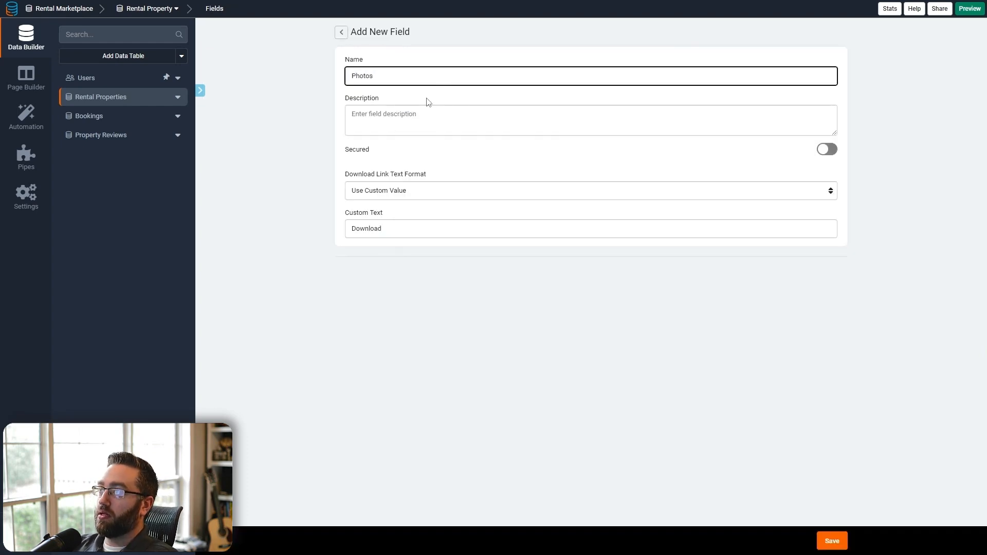
{"action": "left_click", "coordinate": [418, 191]}
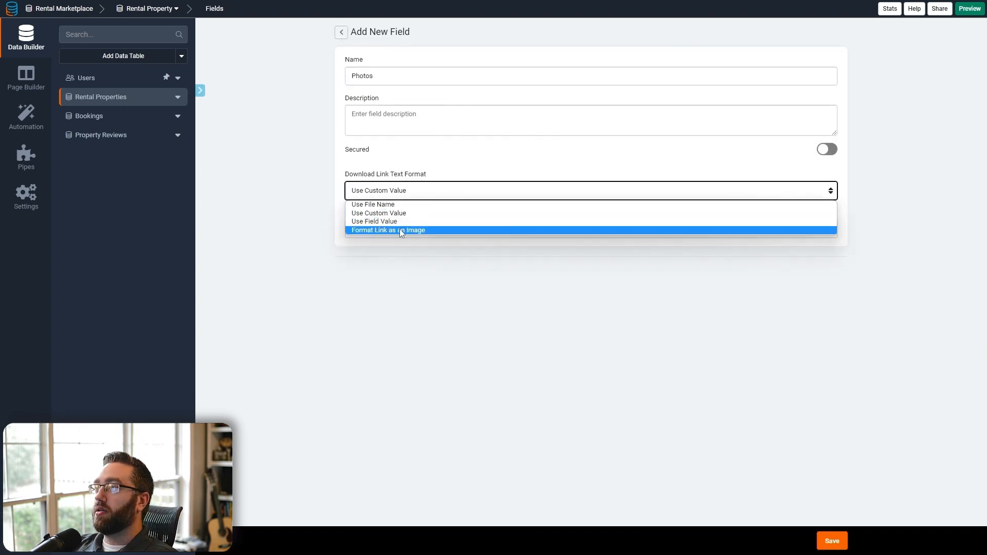
{"action": "left_click", "coordinate": [400, 229]}
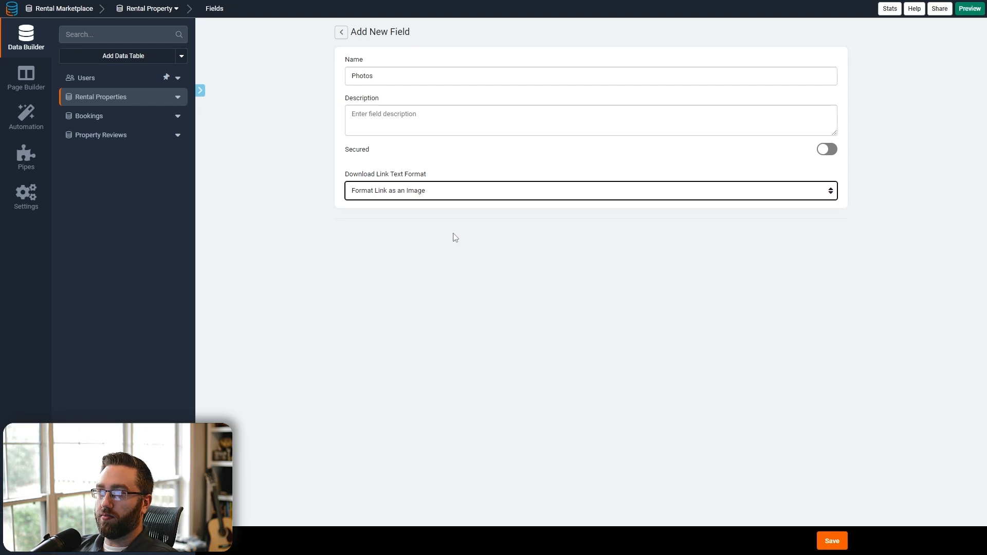
{"action": "left_click", "coordinate": [819, 540]}
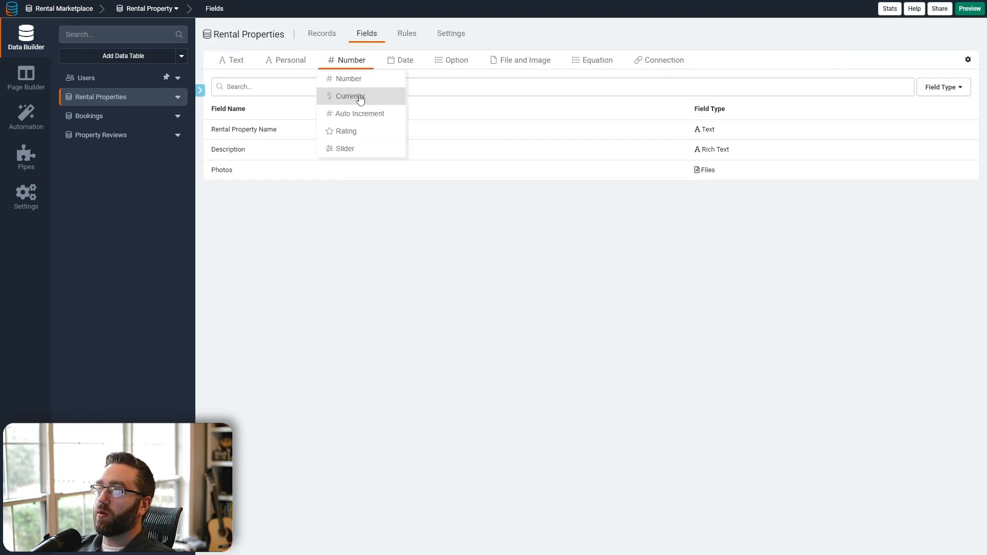
- Add a Currency field to Rental Properties named Price per Night
{"action": "left_click", "coordinate": [359, 98]}
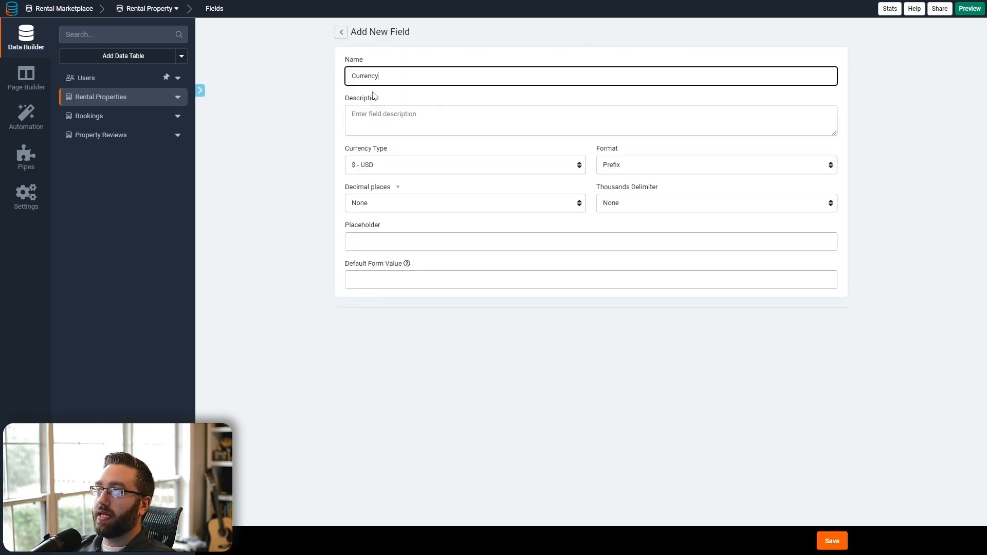
{"action": "key", "text": "ctrl+a"}
{"action": "type", "text": "Per Pri"}
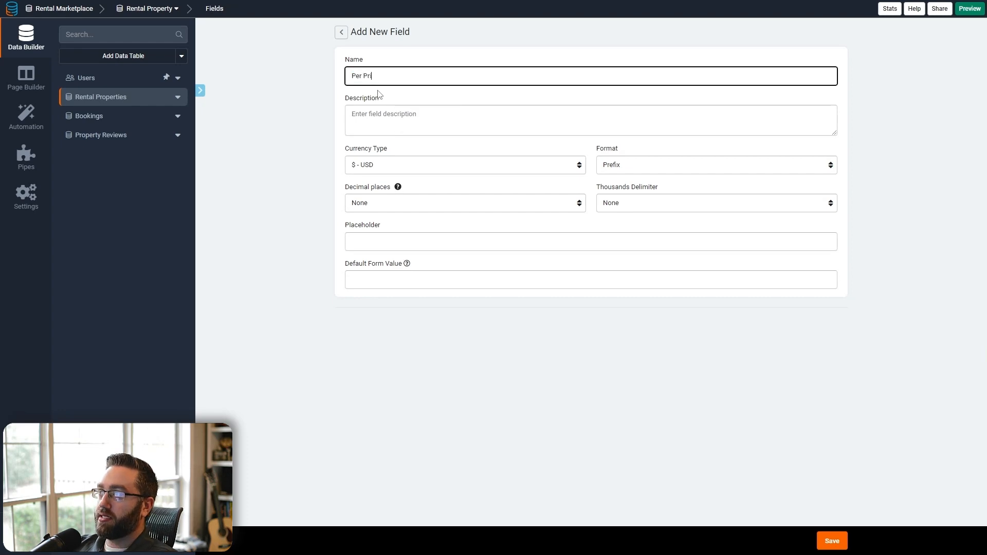
{"action": "type", "text": "ce"}
{"action": "key", "text": "ctrl+a"}
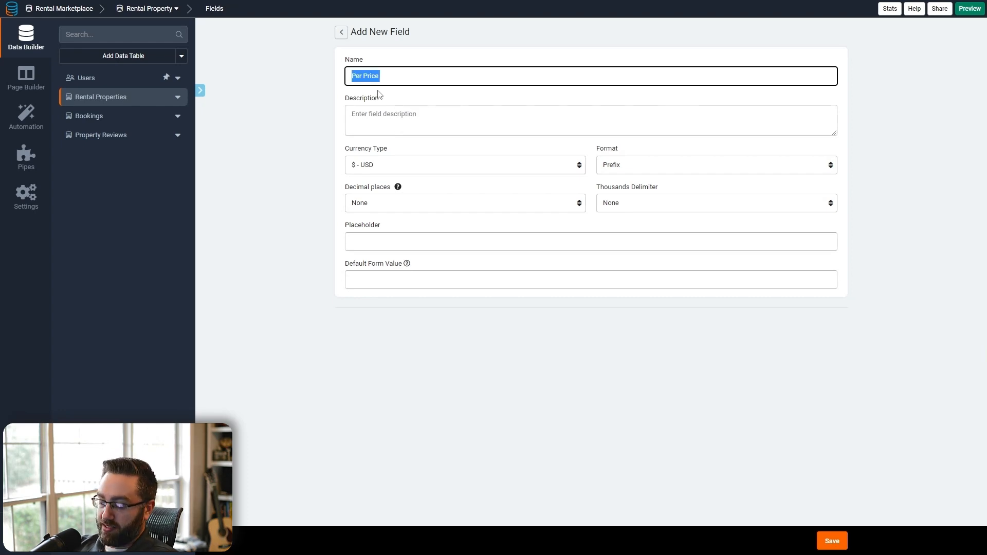
{"action": "type", "text": "Price Per Night"}
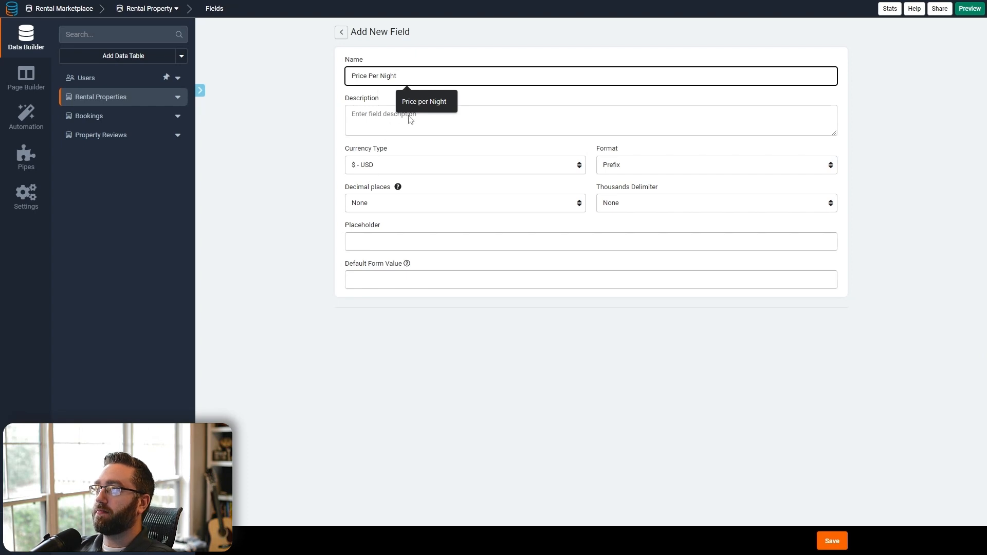
{"action": "left_click", "coordinate": [416, 102]}
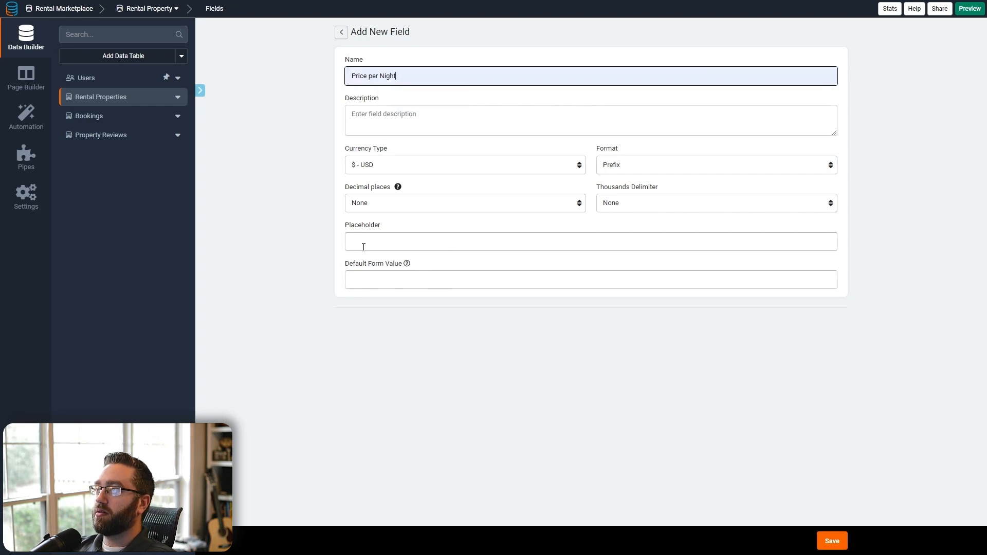
- Give Price per Night 2 decimals, a prefix symbol and comma thousands delimiter, then save
{"action": "left_click", "coordinate": [366, 205]}
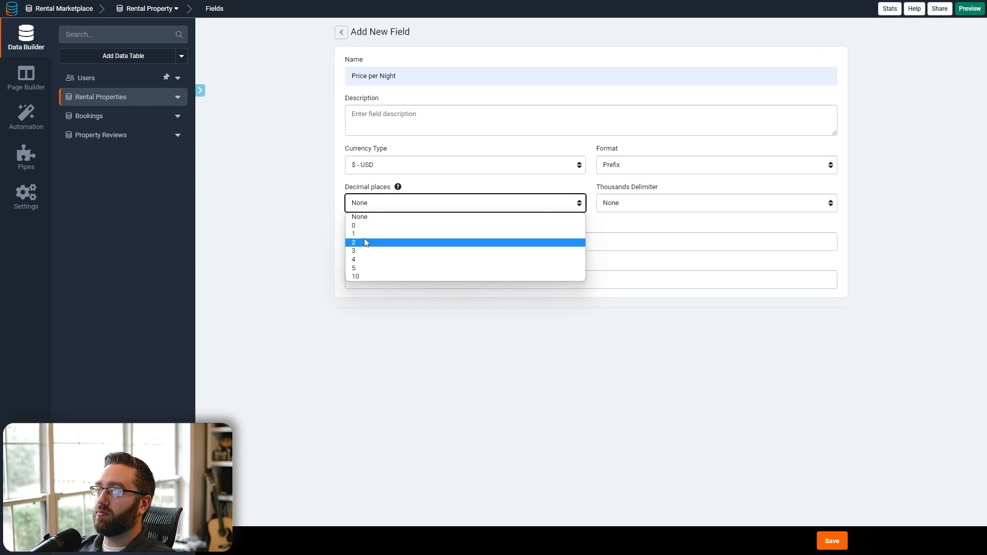
{"action": "left_click", "coordinate": [364, 240]}
{"action": "left_click", "coordinate": [636, 169]}
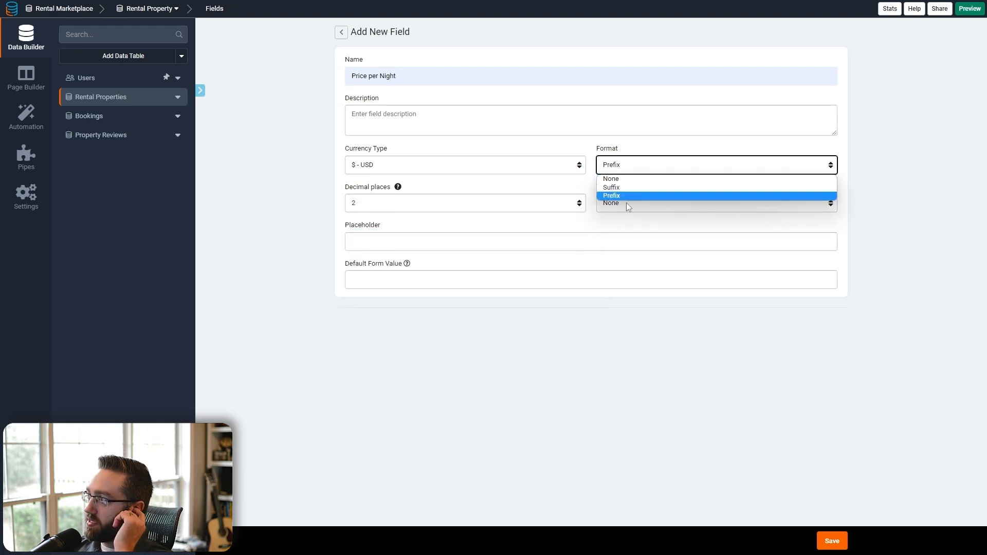
{"action": "left_click", "coordinate": [711, 350]}
{"action": "left_click", "coordinate": [632, 208]}
{"action": "left_click", "coordinate": [625, 230]}
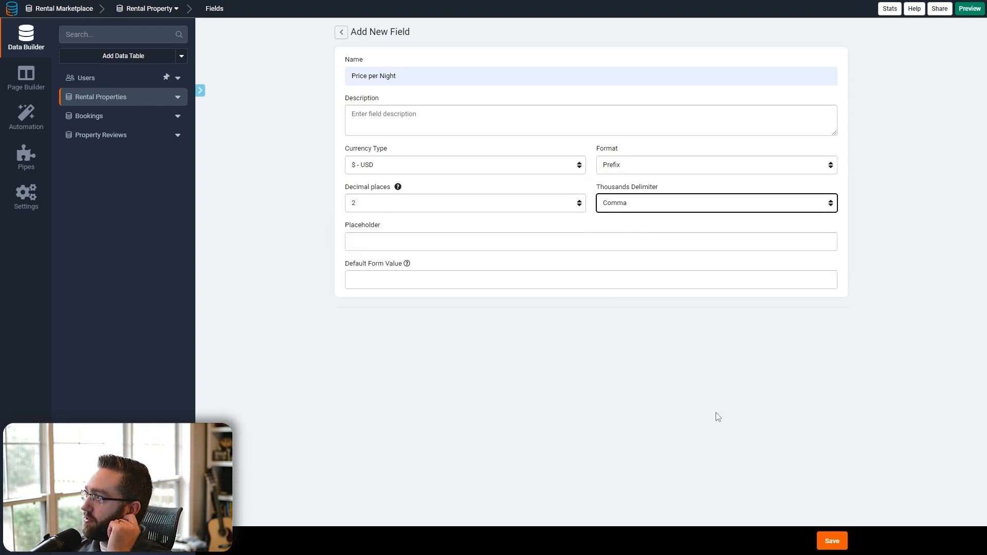
{"action": "left_click", "coordinate": [832, 542]}
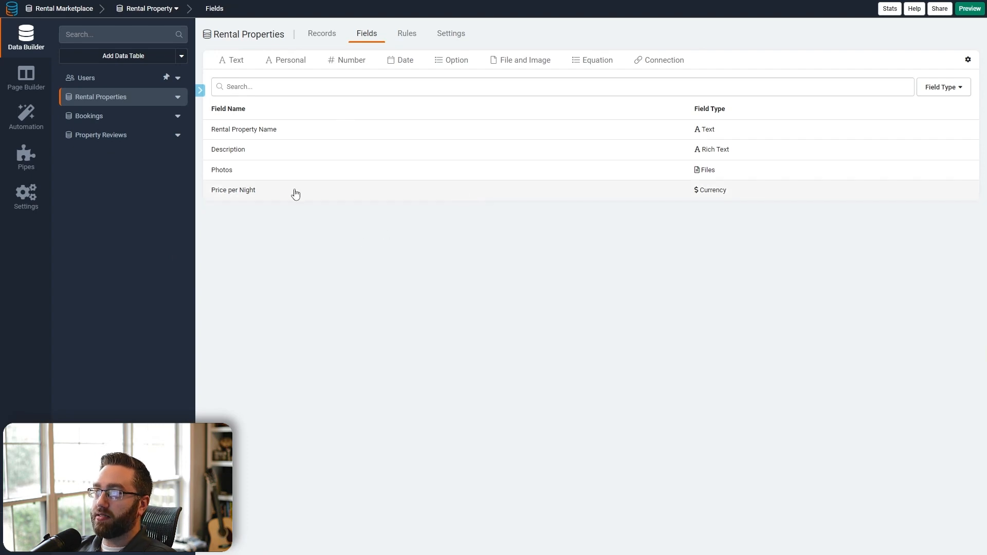
- Add an Auto Increment field named Booking ID to the Bookings table
{"action": "left_click", "coordinate": [100, 117]}
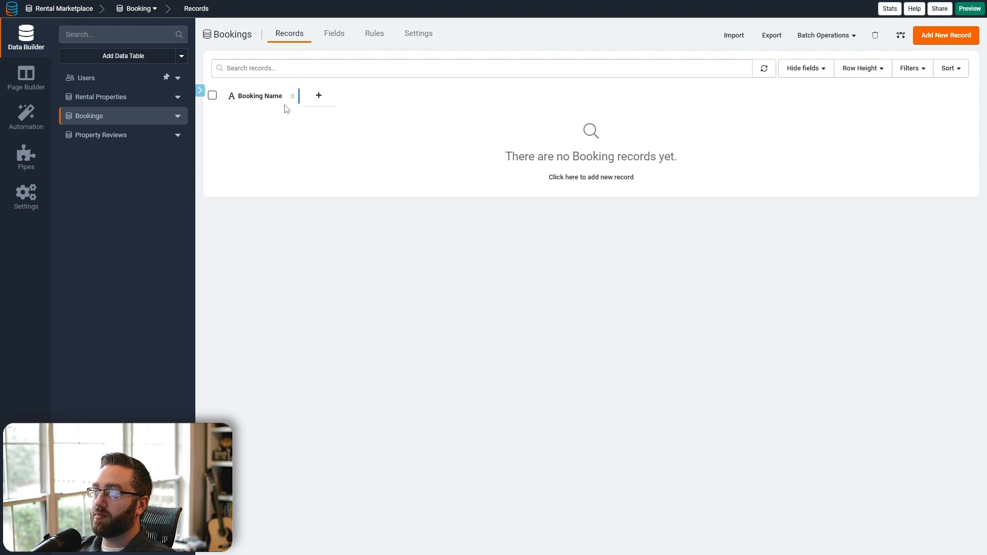
{"action": "left_click", "coordinate": [328, 38]}
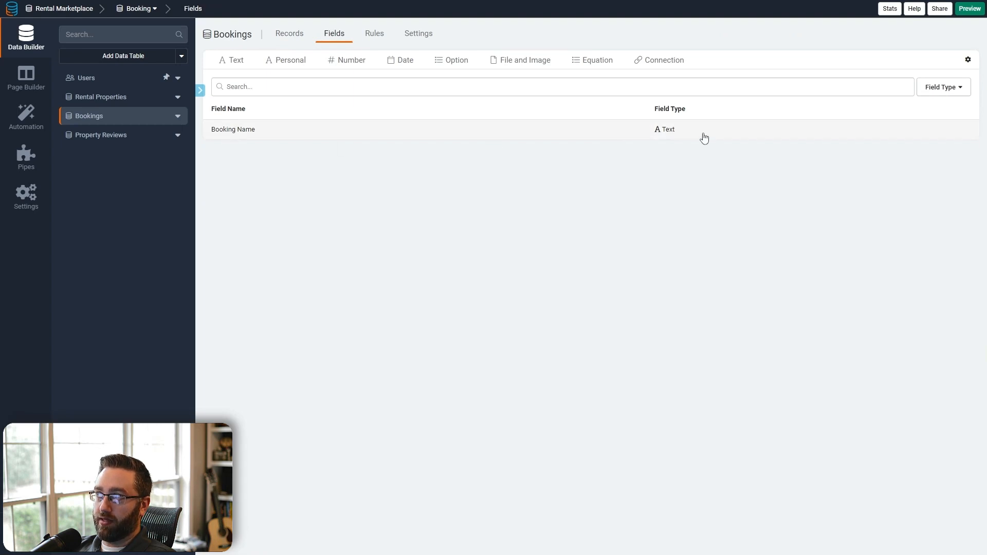
{"action": "left_click", "coordinate": [287, 66]}
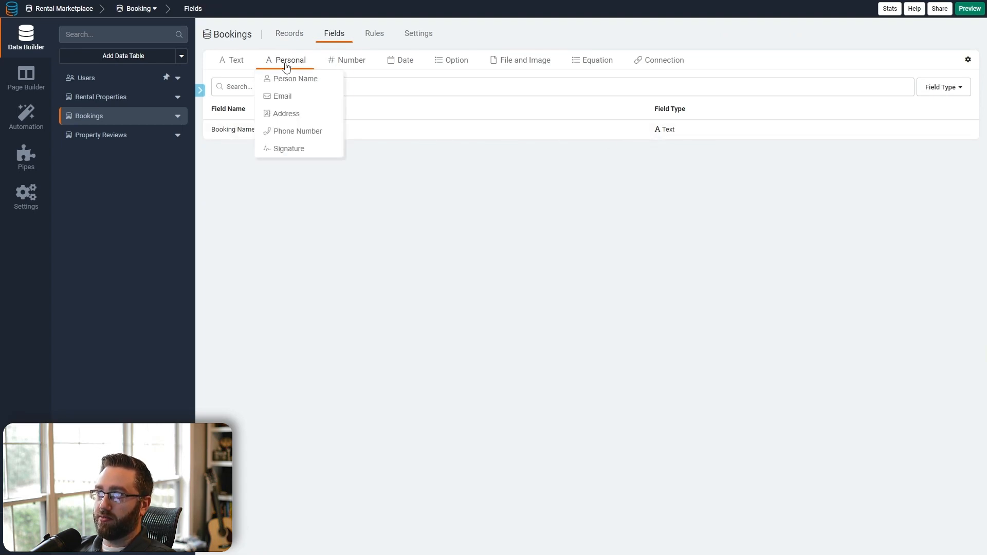
{"action": "mouse_move", "coordinate": [324, 64]}
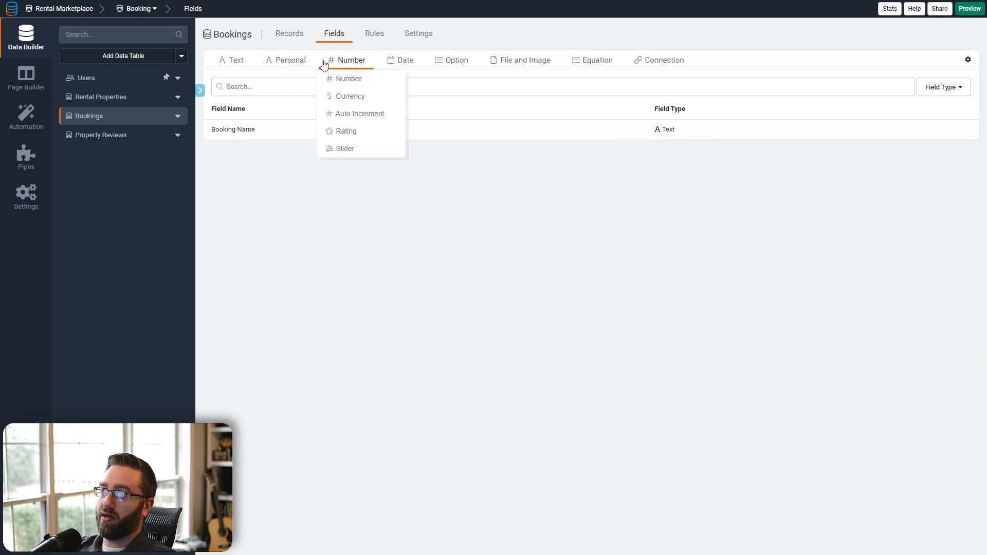
{"action": "left_click", "coordinate": [355, 114]}
{"action": "key", "text": "ctrl+a"}
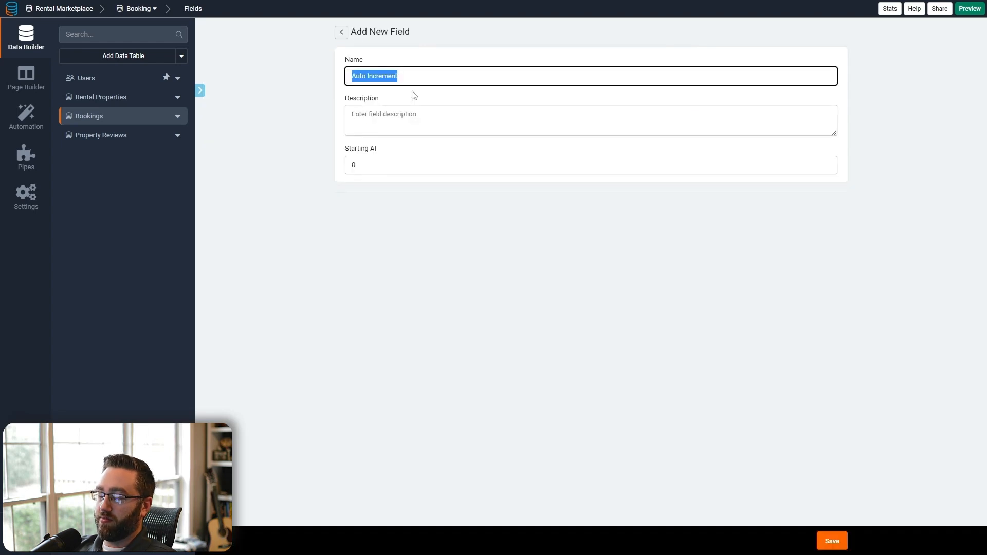
{"action": "type", "text": "Booking ID"}
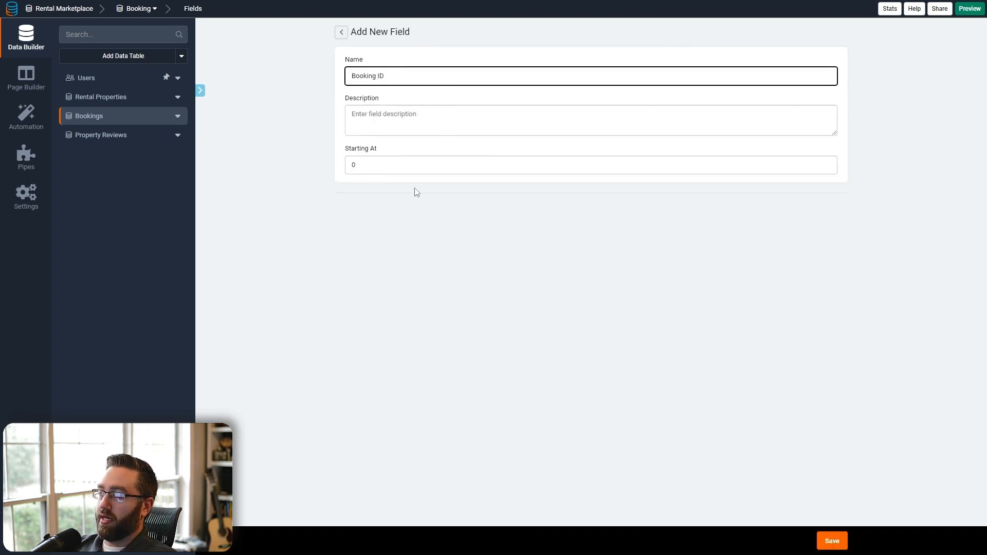
{"action": "left_click", "coordinate": [843, 541]}
- Delete the Booking Name field from Bookings
{"action": "left_click", "coordinate": [354, 131]}
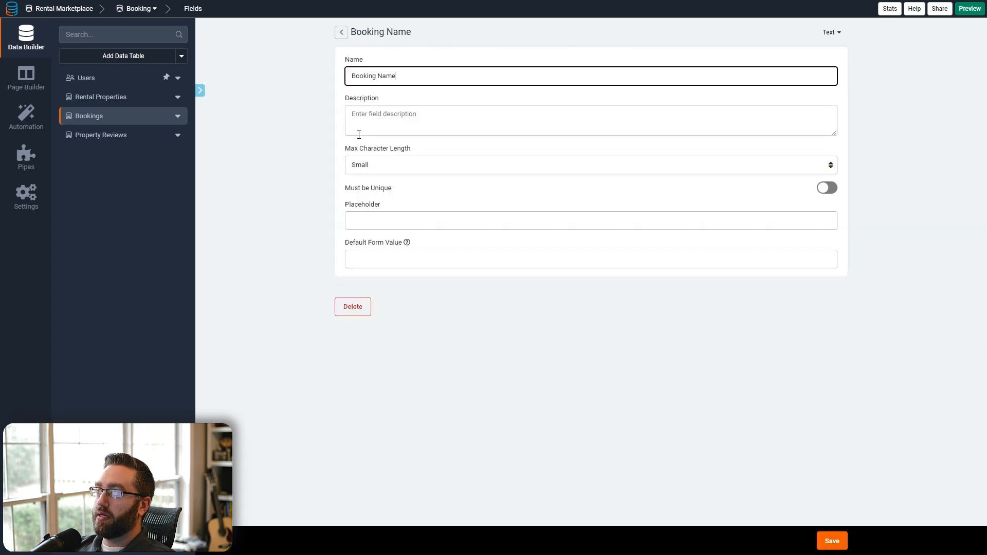
{"action": "left_click", "coordinate": [355, 309]}
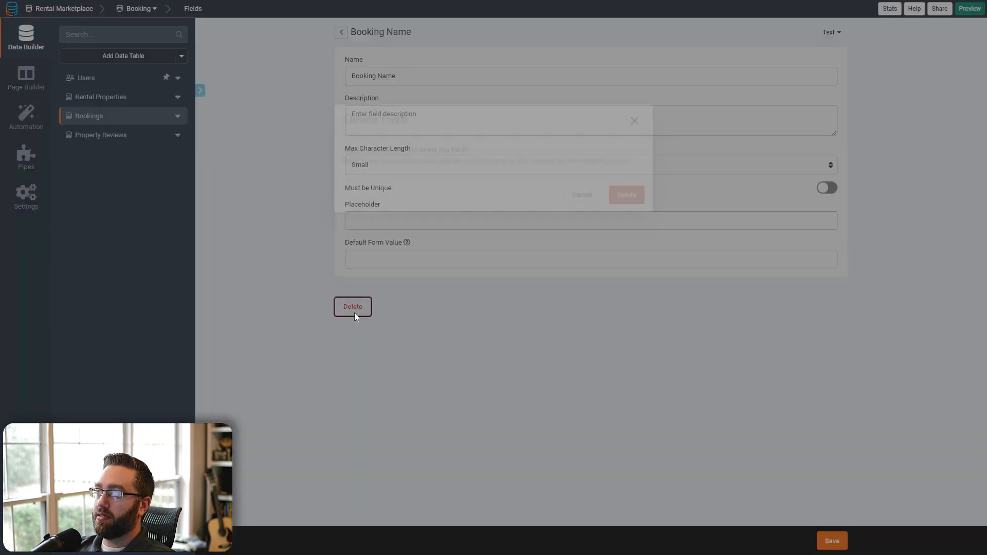
{"action": "left_click", "coordinate": [624, 314]}
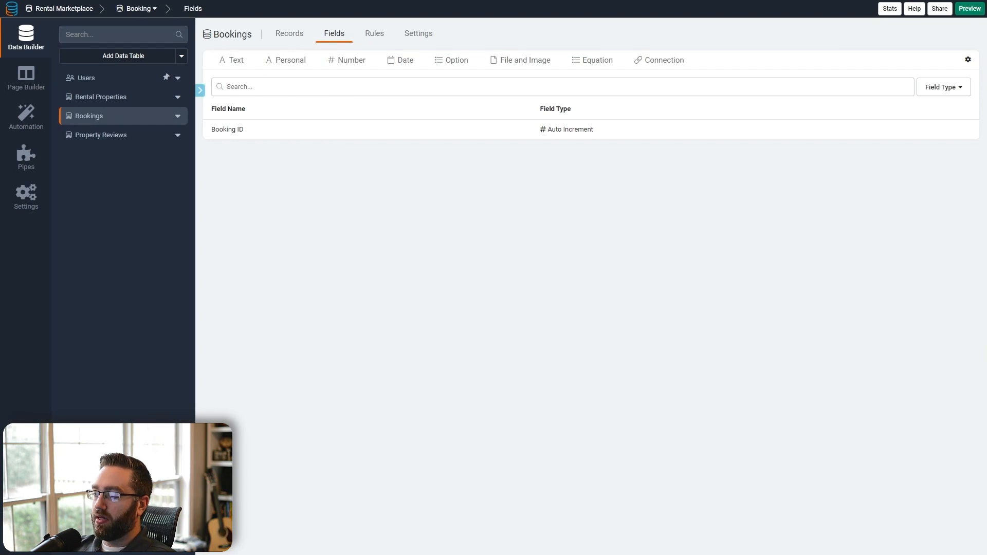
- Add a Booked By connection field linking Bookings to Users
{"action": "left_click", "coordinate": [662, 61]}
{"action": "left_click", "coordinate": [460, 82]}
{"action": "left_click", "coordinate": [410, 98]}
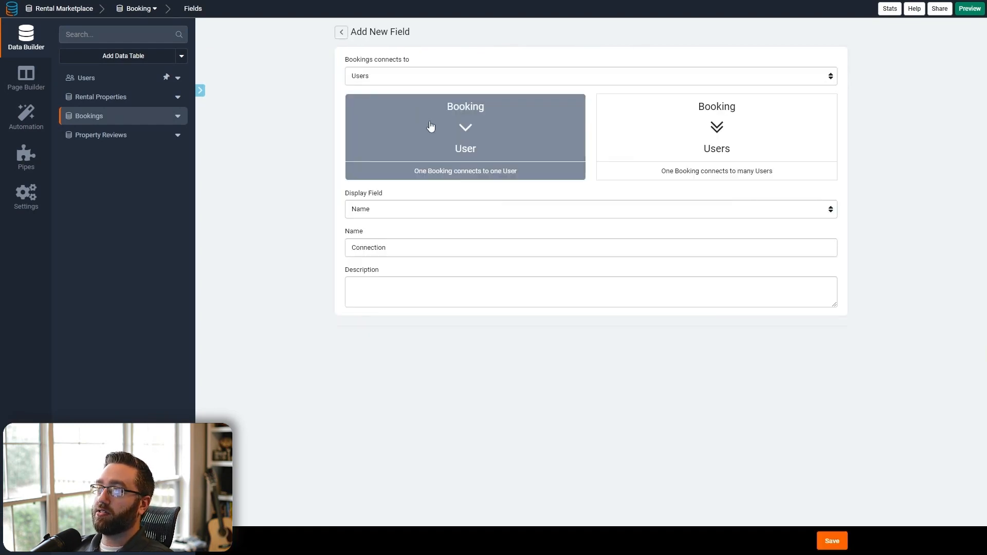
{"action": "double_click", "coordinate": [406, 241]}
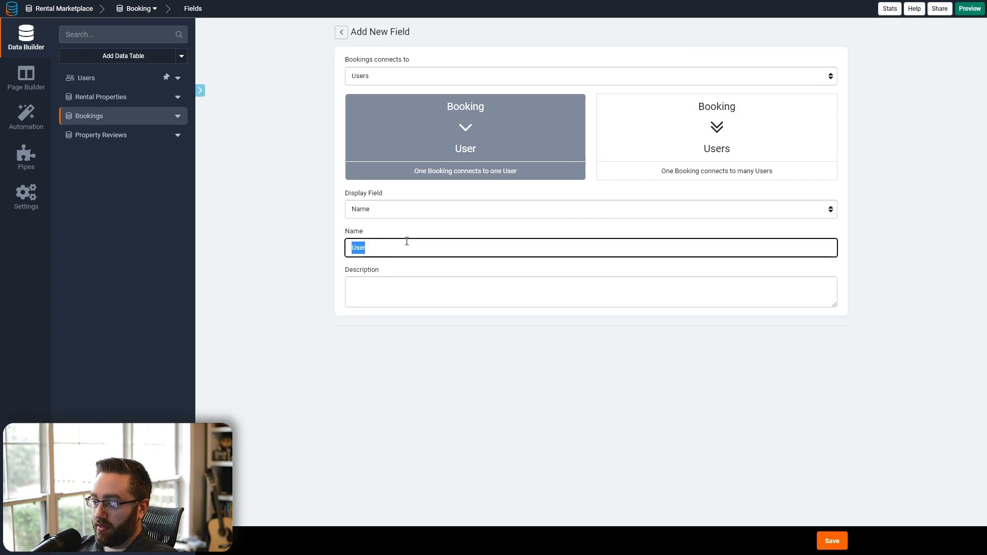
{"action": "type", "text": "Booked By"}
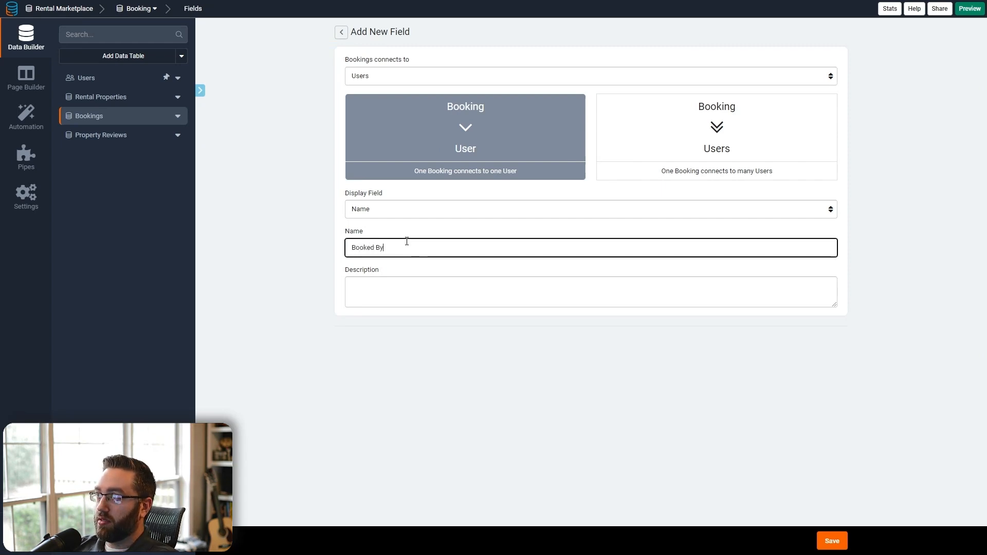
{"action": "left_click", "coordinate": [829, 542]}
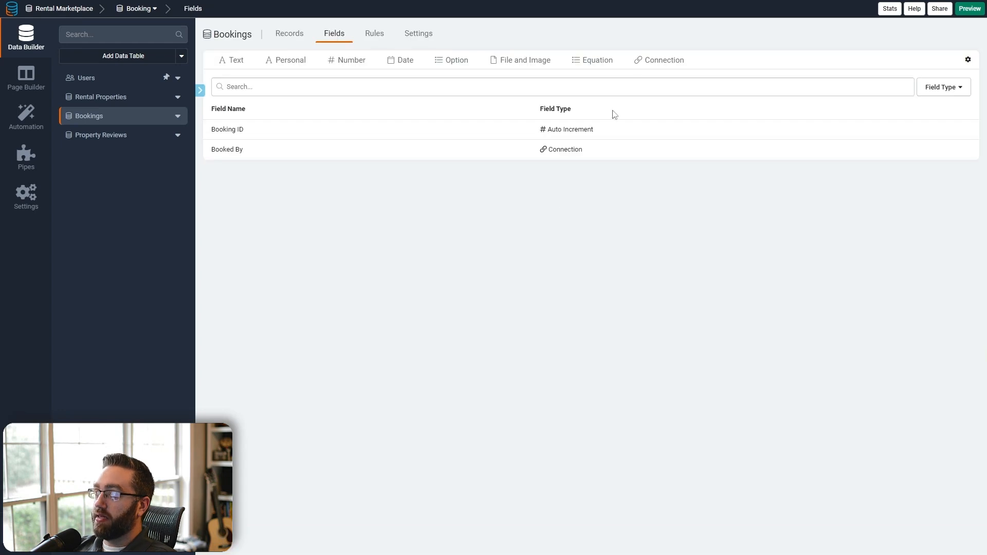
- Add a Rental Property Booked connection linking each booking to one rental property
{"action": "left_click", "coordinate": [643, 67]}
{"action": "left_click", "coordinate": [451, 80]}
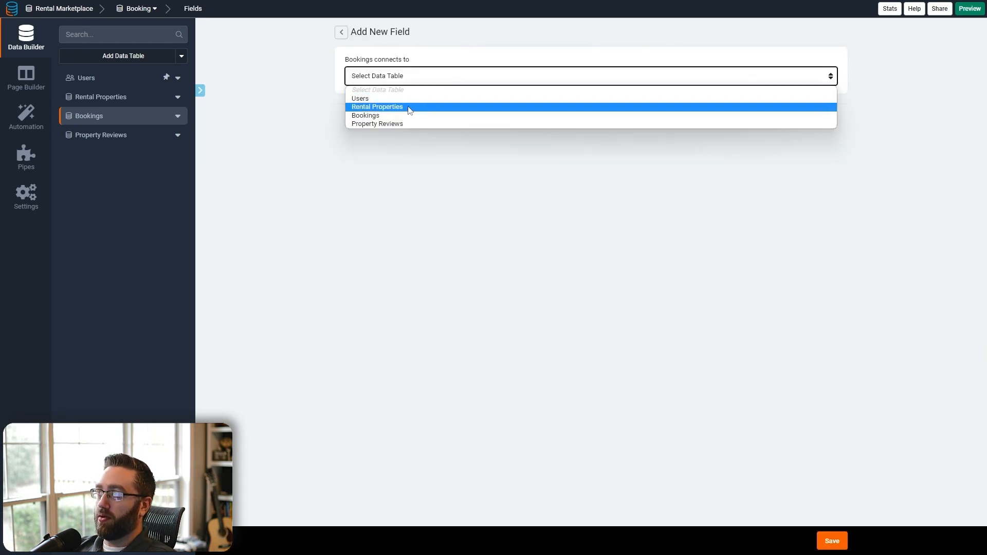
{"action": "left_click", "coordinate": [410, 108]}
{"action": "left_click", "coordinate": [412, 169]}
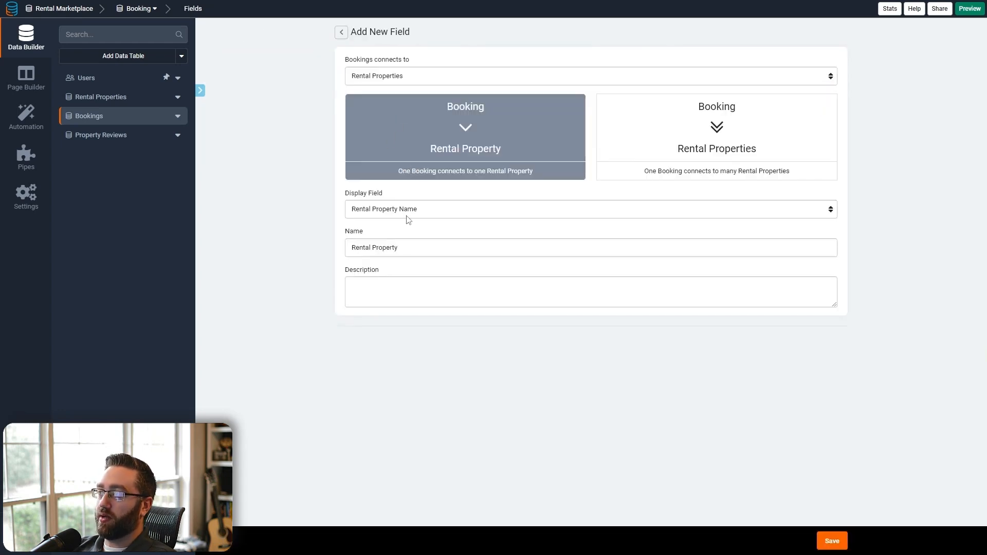
{"action": "left_click", "coordinate": [423, 250]}
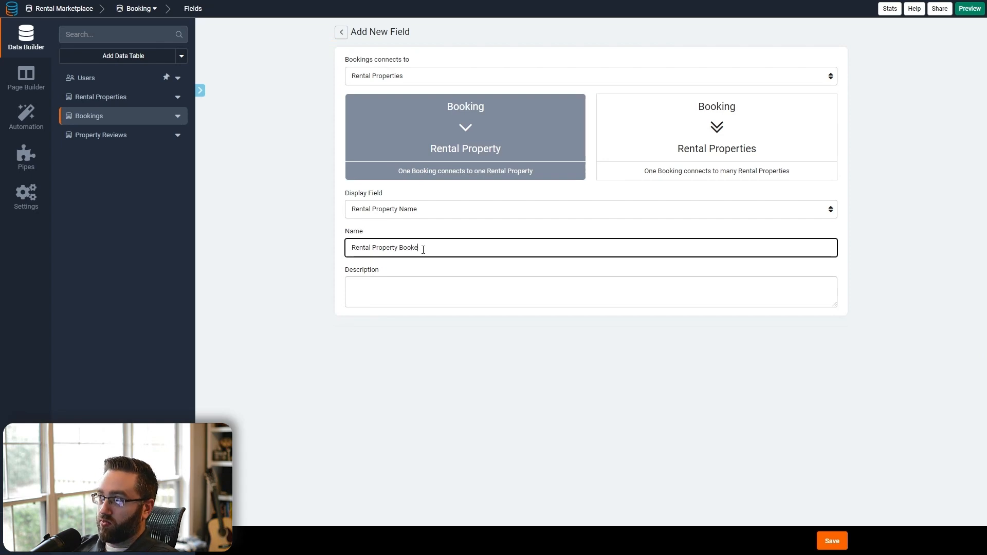
{"action": "left_click", "coordinate": [831, 542]}
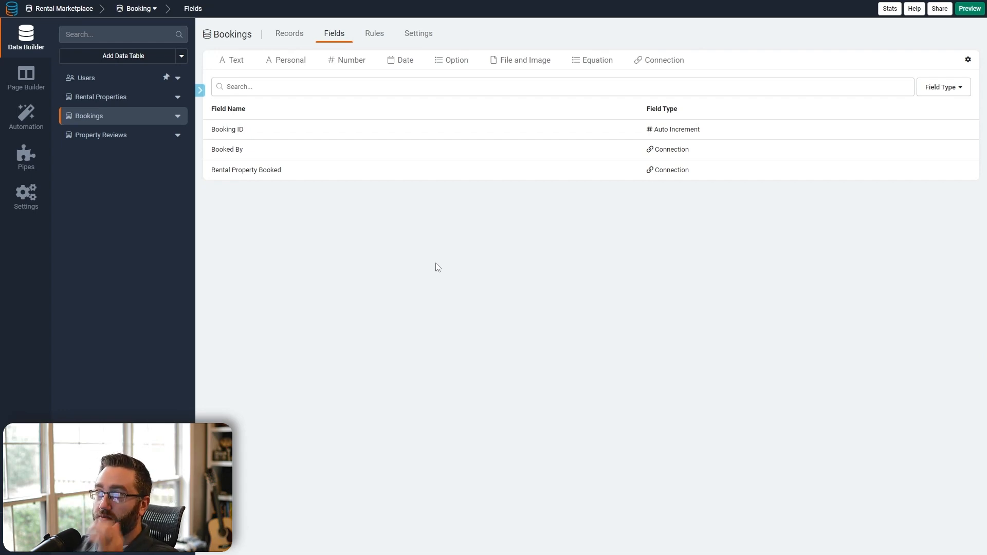
{"action": "mouse_move", "coordinate": [412, 71]}
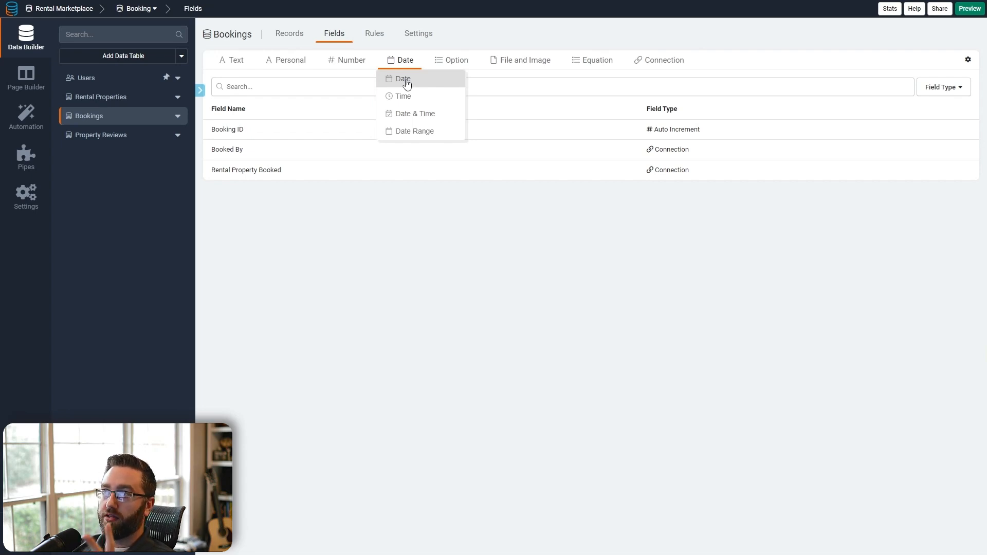
- Add a date field named Check-in Date with description 'Check in Date'
{"action": "left_click", "coordinate": [406, 80]}
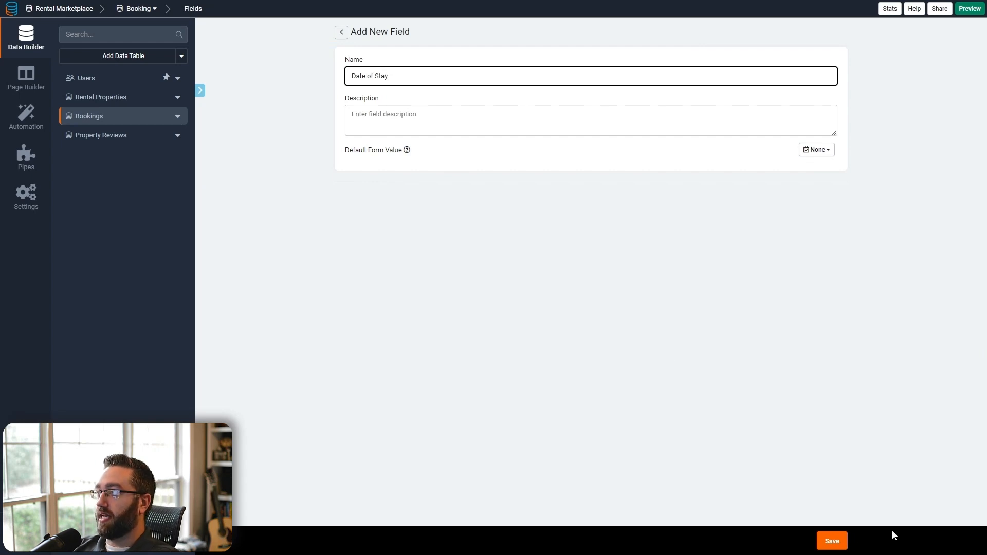
{"action": "left_click", "coordinate": [399, 129]}
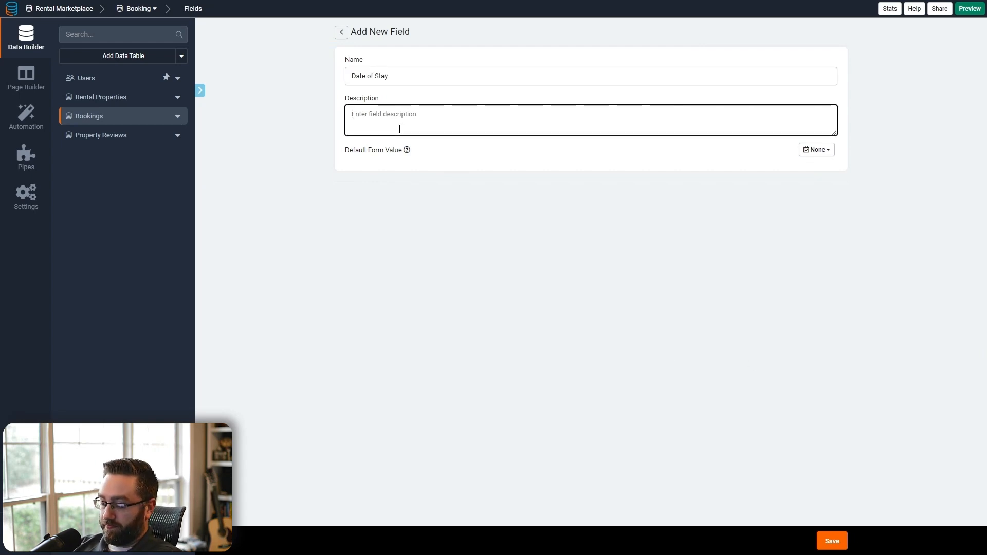
{"action": "type", "text": "Check in Date"}
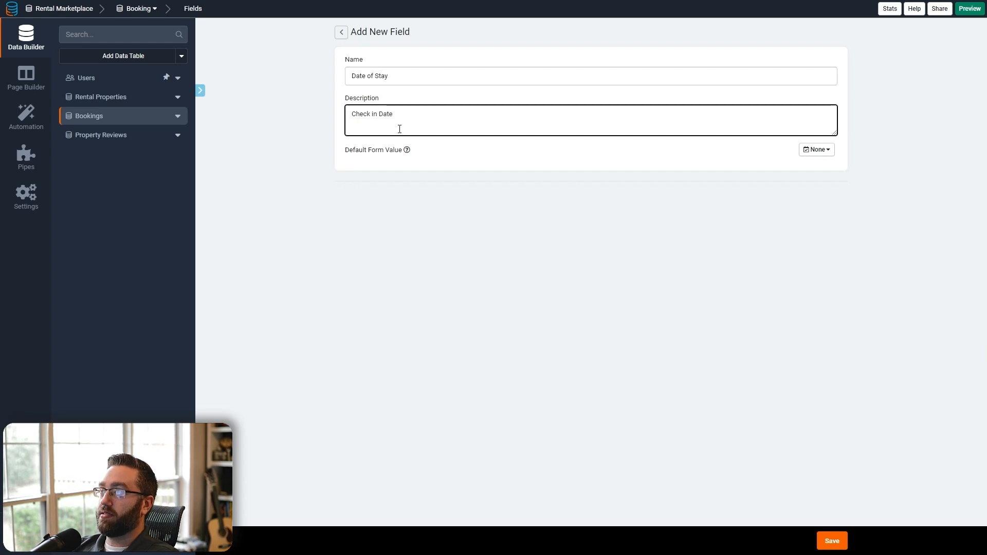
{"action": "key", "text": "ctrl+a"}
{"action": "key", "text": "ctrl+c"}
{"action": "triple_click", "coordinate": [401, 77]}
{"action": "key", "text": "ctrl+v"}
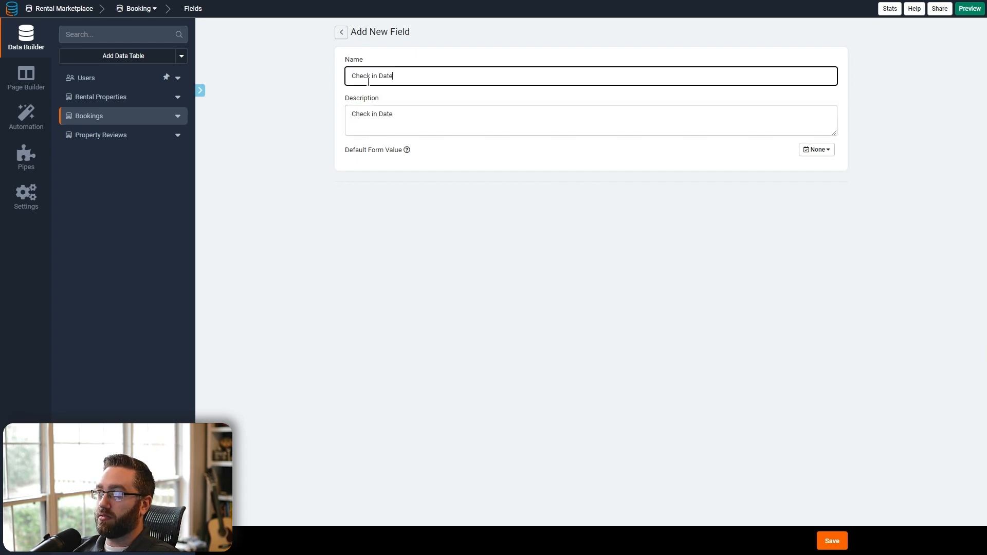
{"action": "key", "text": "ctrl+Left"}
{"action": "key", "text": "ctrl+Left"}
{"action": "key", "text": "BackSpace"}
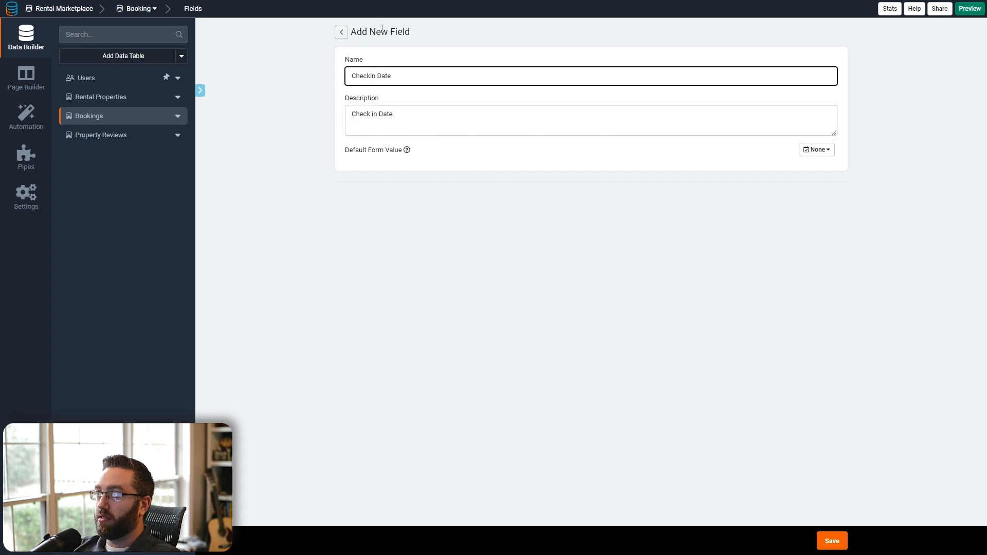
{"action": "type", "text": "-"}
{"action": "left_click", "coordinate": [423, 175]}
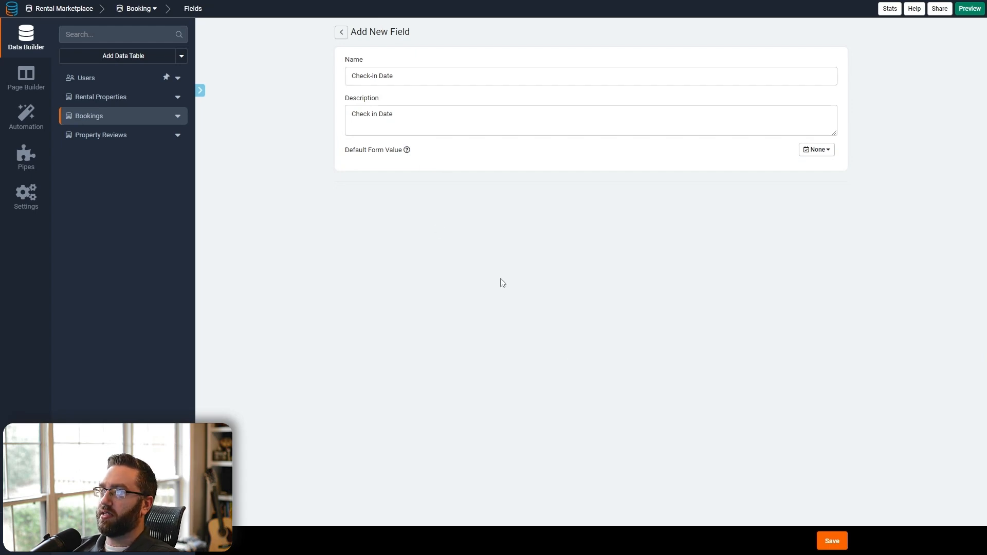
{"action": "left_click", "coordinate": [831, 540]}
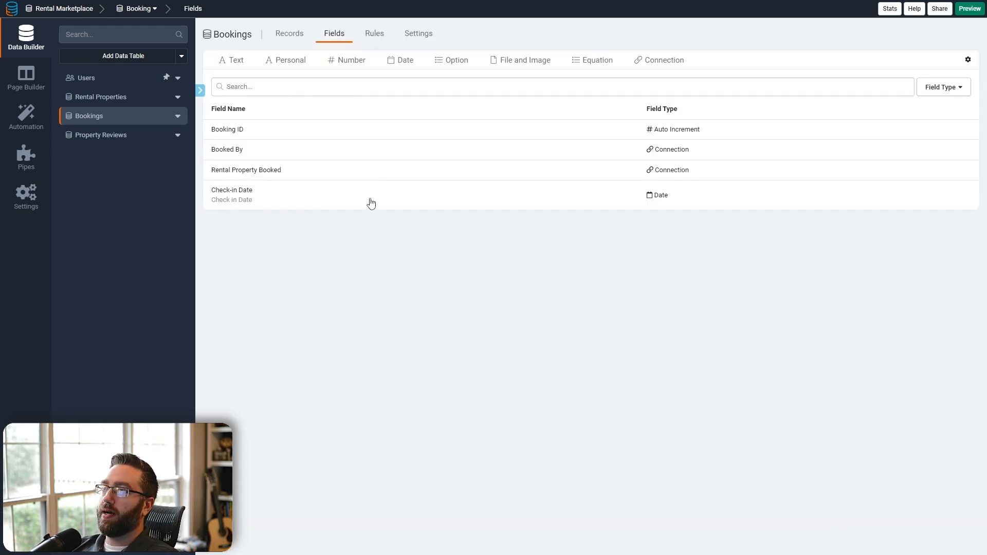
- Add a second date field named Check-out Date
{"action": "left_click", "coordinate": [404, 79]}
{"action": "double_click", "coordinate": [388, 81]}
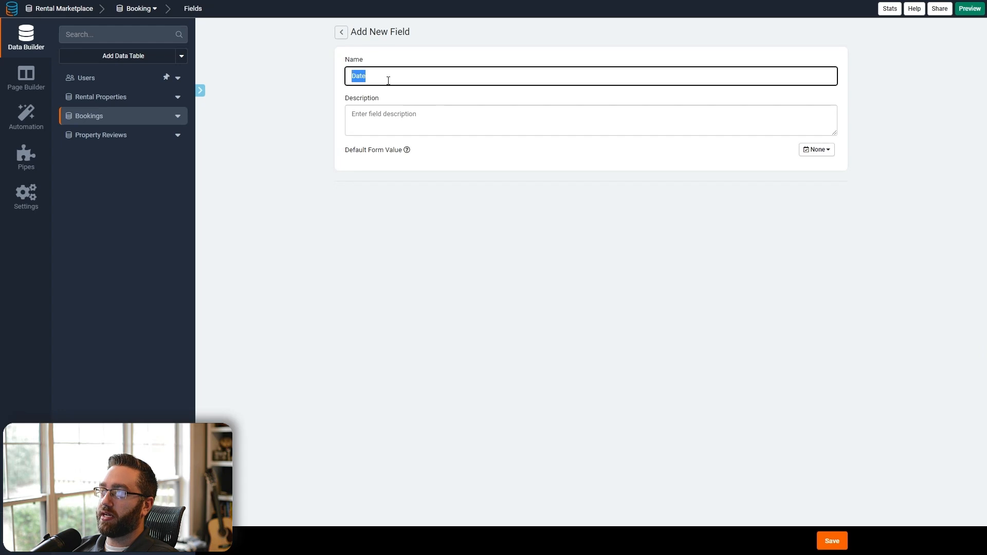
{"action": "type", "text": "Check-out Date"}
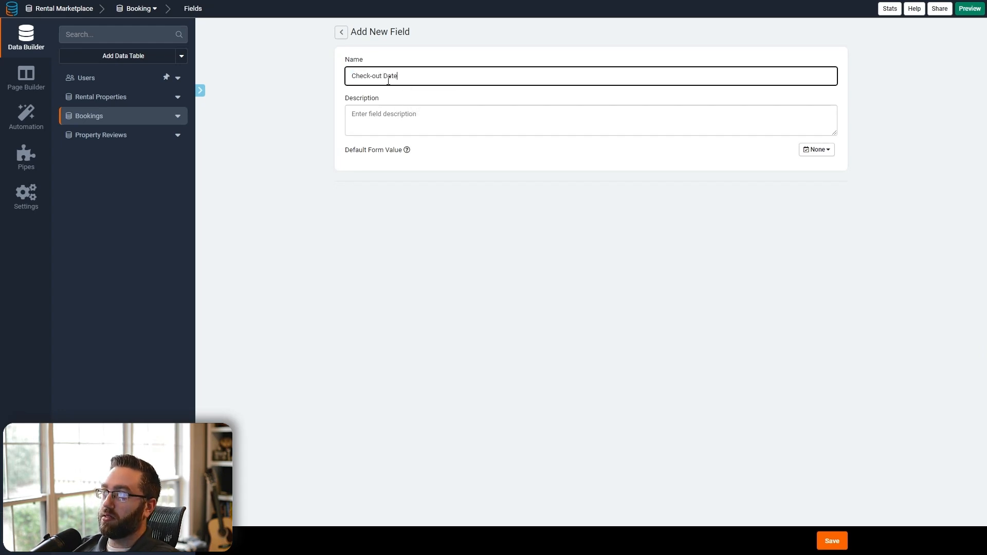
{"action": "left_click", "coordinate": [844, 542]}
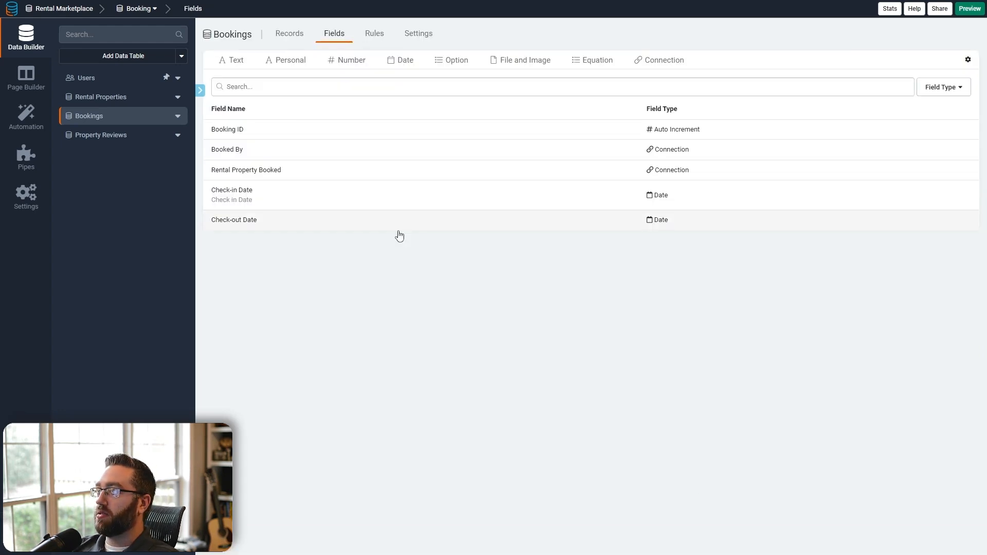
- Add a Days Booked number field and move it above Check-out Date
{"action": "mouse_move", "coordinate": [342, 60]}
{"action": "left_click", "coordinate": [345, 81]}
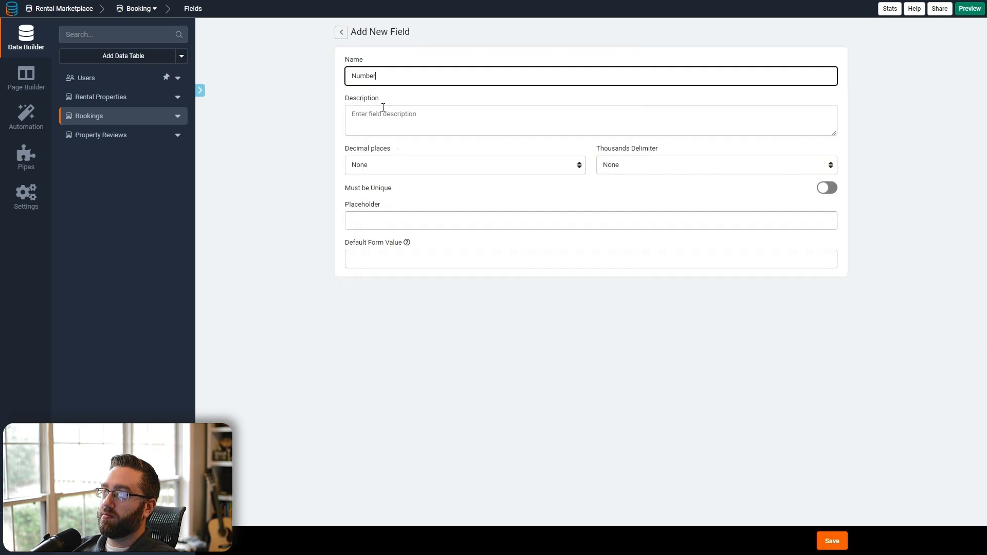
{"action": "double_click", "coordinate": [399, 81]}
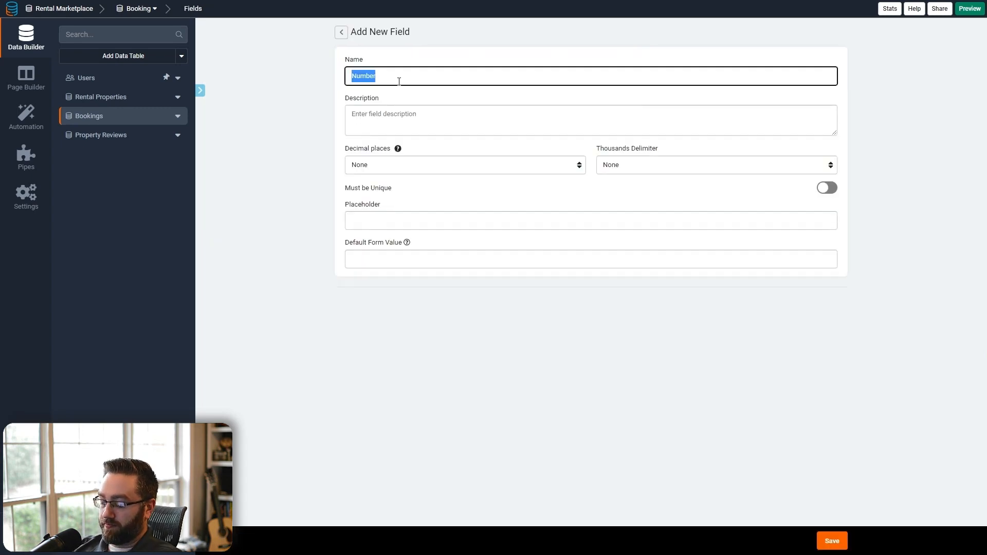
{"action": "type", "text": "Nig"}
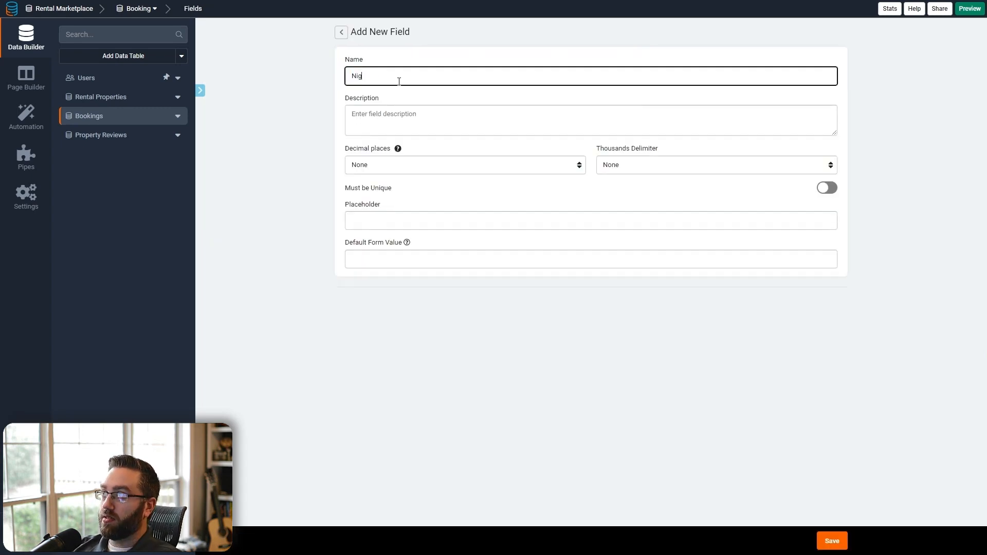
{"action": "key", "text": "BackSpace"}
{"action": "key", "text": "BackSpace"}
{"action": "key", "text": "BackSpace"}
{"action": "type", "text": "Days Booked"}
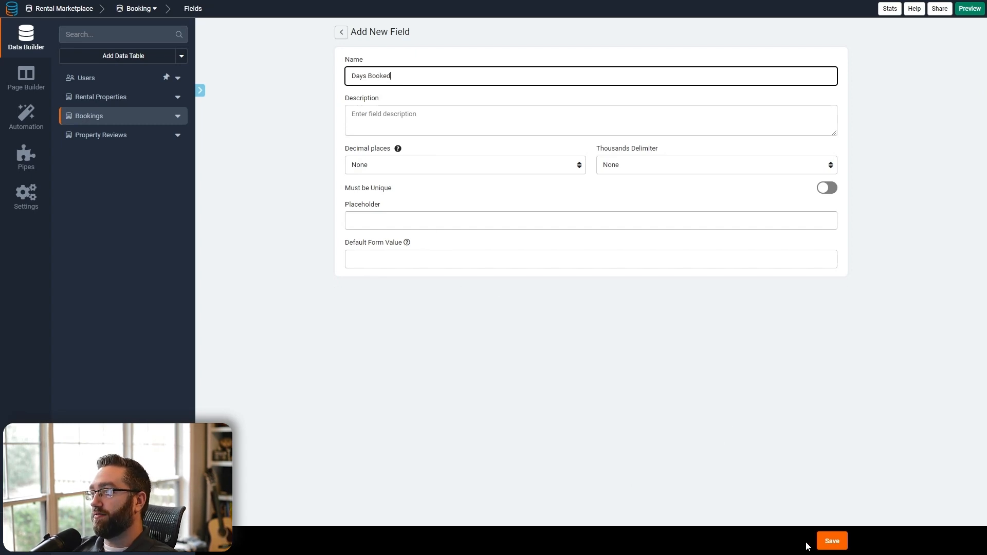
{"action": "left_click", "coordinate": [832, 541]}
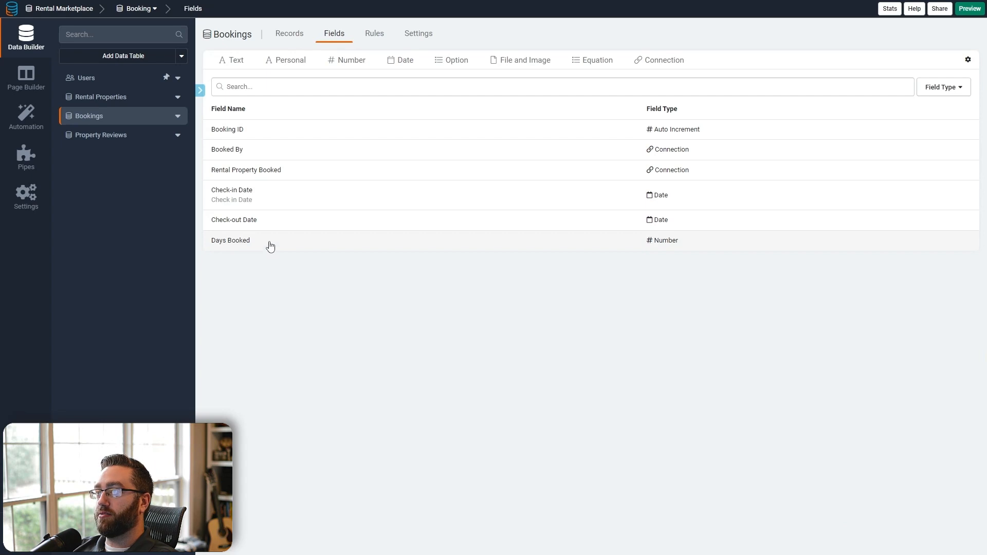
{"action": "left_click_drag", "start_coordinate": [269, 246], "coordinate": [270, 220]}
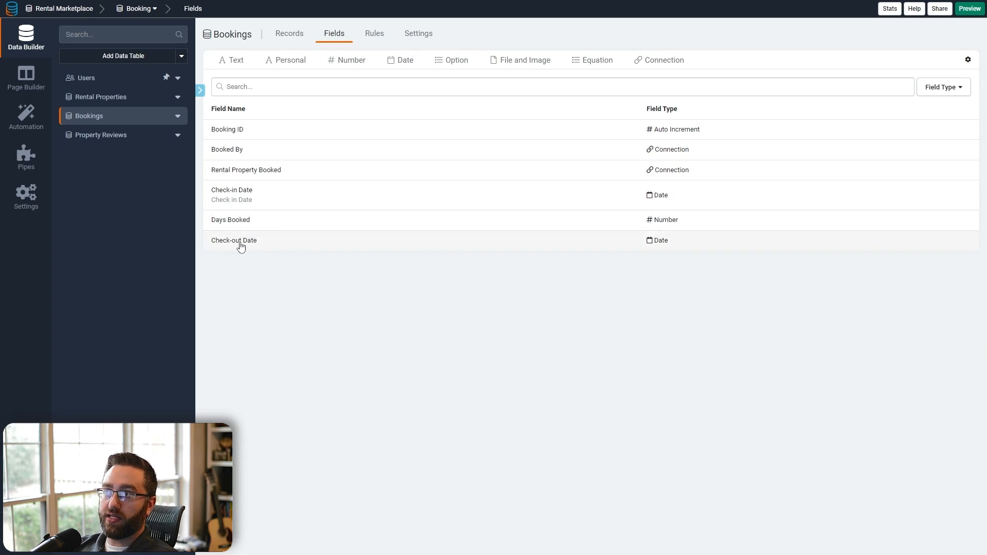
- Install the Tadabase Date Utilities pipe with America/New_York as the default timezone
{"action": "left_click", "coordinate": [32, 168]}
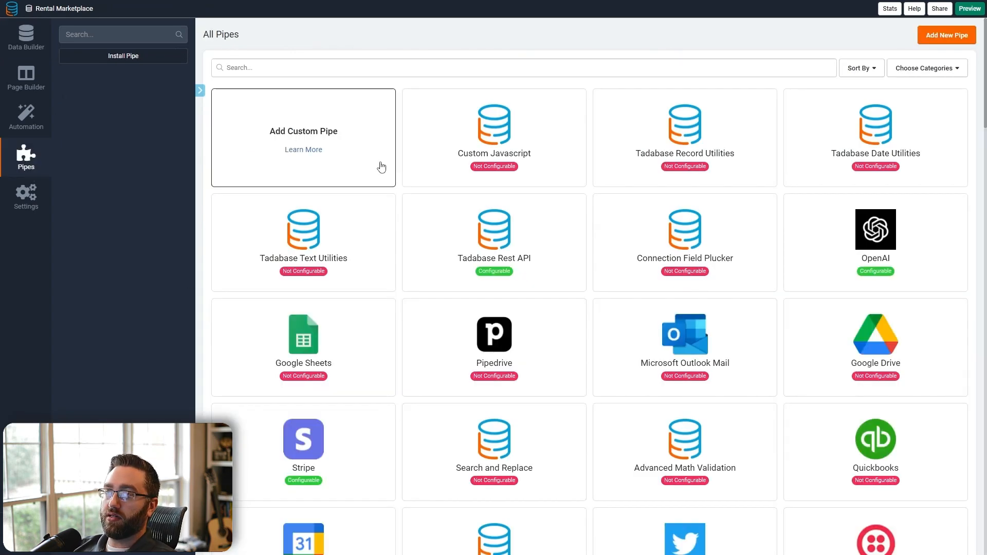
{"action": "left_click", "coordinate": [880, 139]}
{"action": "left_click", "coordinate": [427, 330]}
{"action": "left_click", "coordinate": [393, 234]}
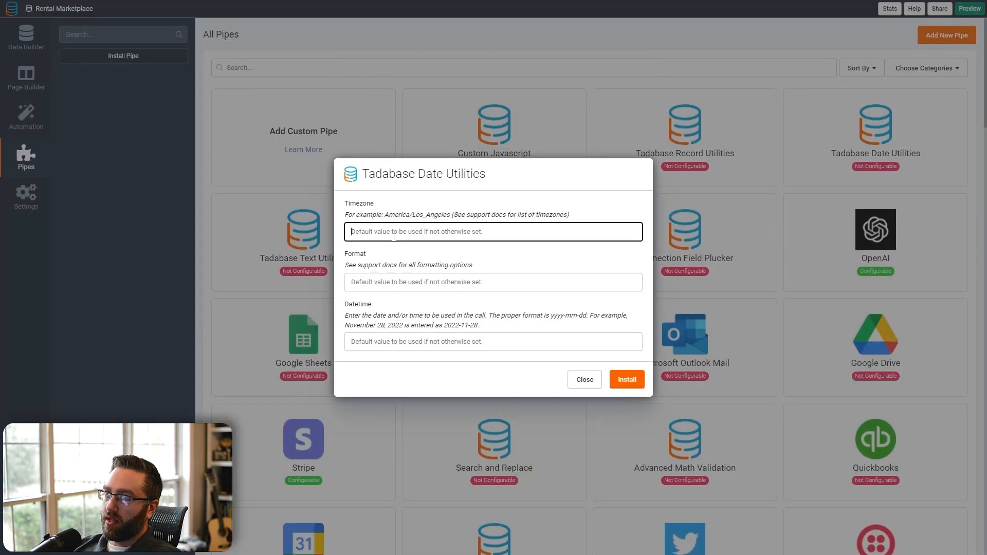
{"action": "type", "text": "America/New_York"}
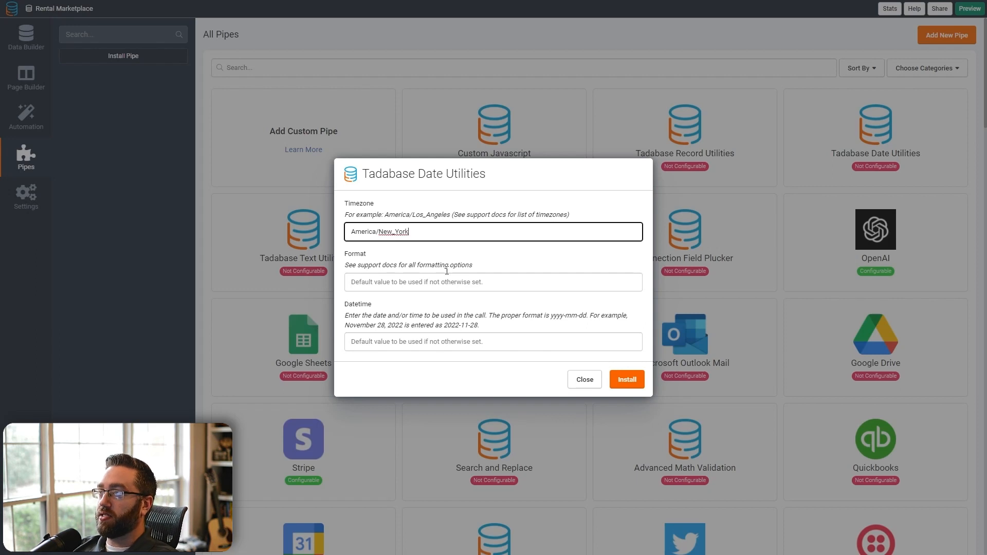
{"action": "left_click_drag", "start_coordinate": [424, 234], "coordinate": [343, 243]}
{"action": "left_click", "coordinate": [381, 215]}
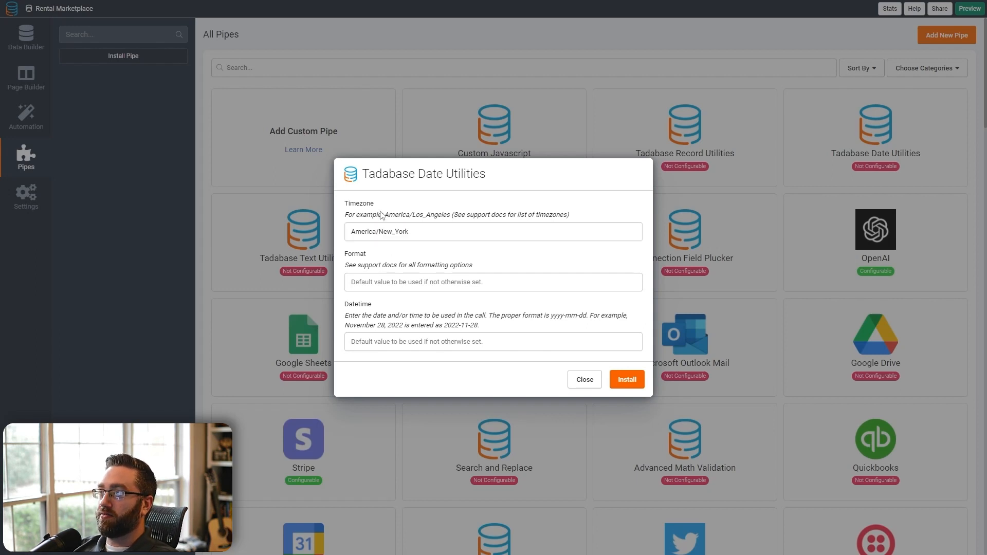
{"action": "triple_click", "coordinate": [413, 236]}
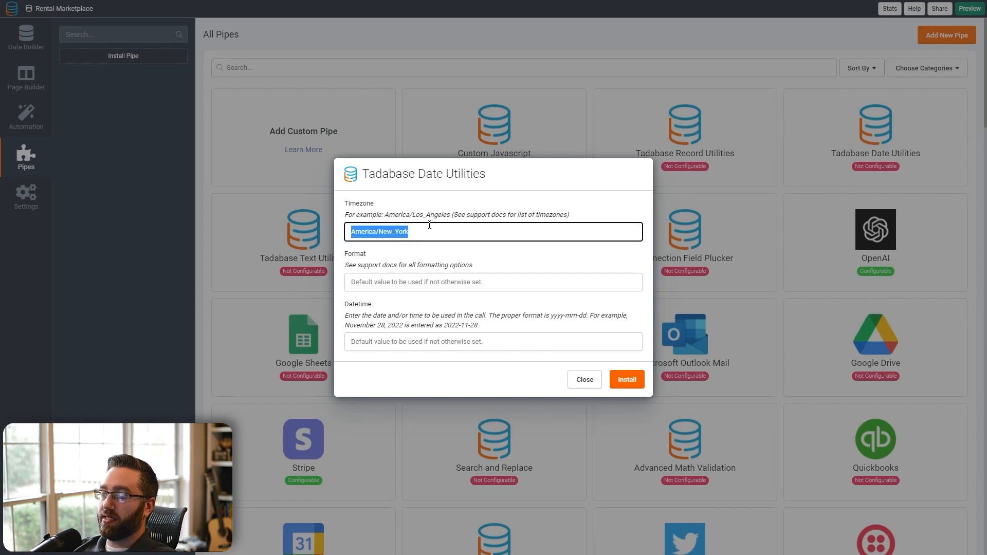
{"action": "left_click", "coordinate": [418, 230]}
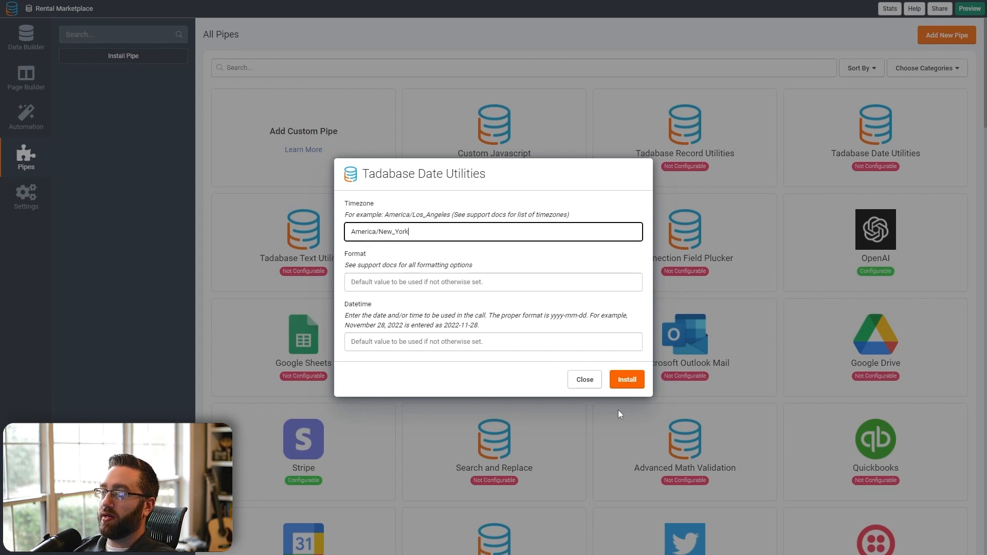
{"action": "left_click", "coordinate": [636, 386]}
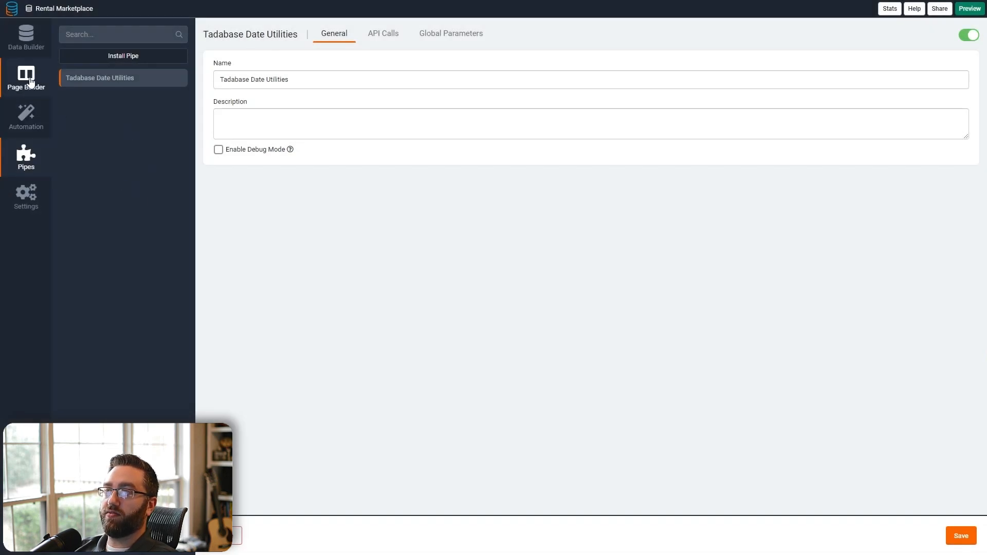
- Review the pipe's API Calls list, then return to the Bookings fields
{"action": "left_click", "coordinate": [384, 34]}
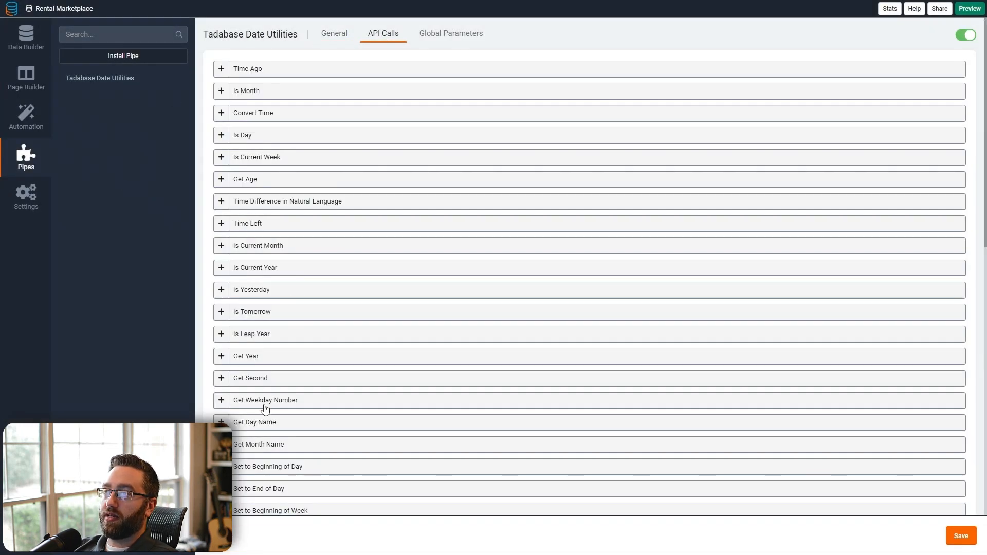
{"action": "scroll", "coordinate": [264, 411], "scroll_direction": "down", "scroll_amount": 2}
{"action": "scroll", "coordinate": [263, 422], "scroll_direction": "down", "scroll_amount": 4}
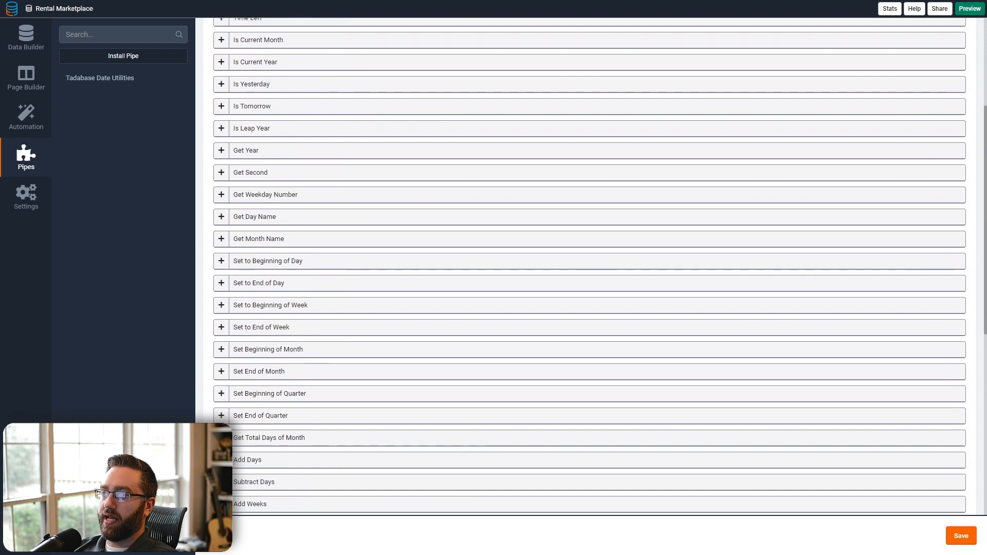
{"action": "left_click", "coordinate": [27, 37]}
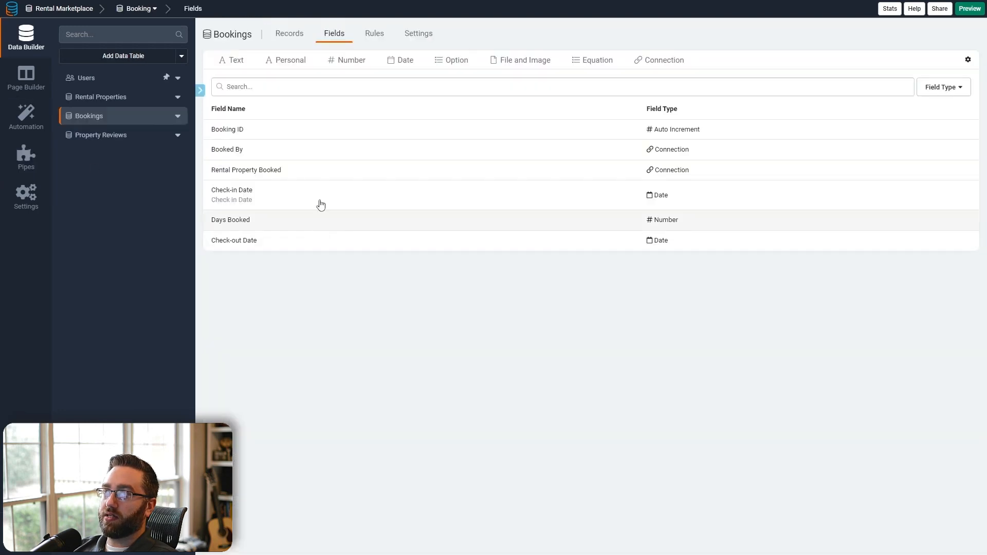
- Start a new Bookings rule calling the Tadabase Date Utilities Add Days method
{"action": "left_click", "coordinate": [373, 35]}
{"action": "left_click", "coordinate": [601, 210]}
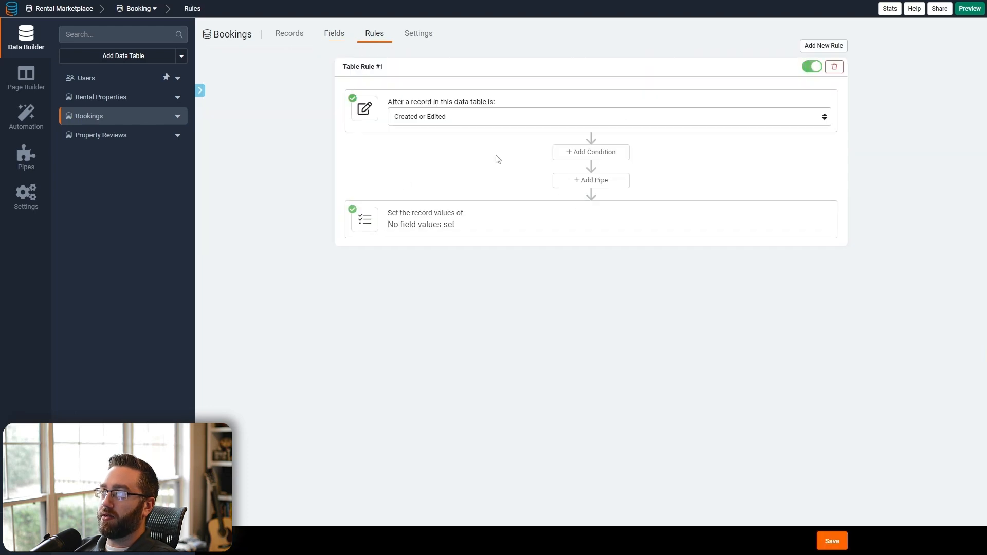
{"action": "left_click", "coordinate": [567, 186]}
{"action": "left_click", "coordinate": [435, 242]}
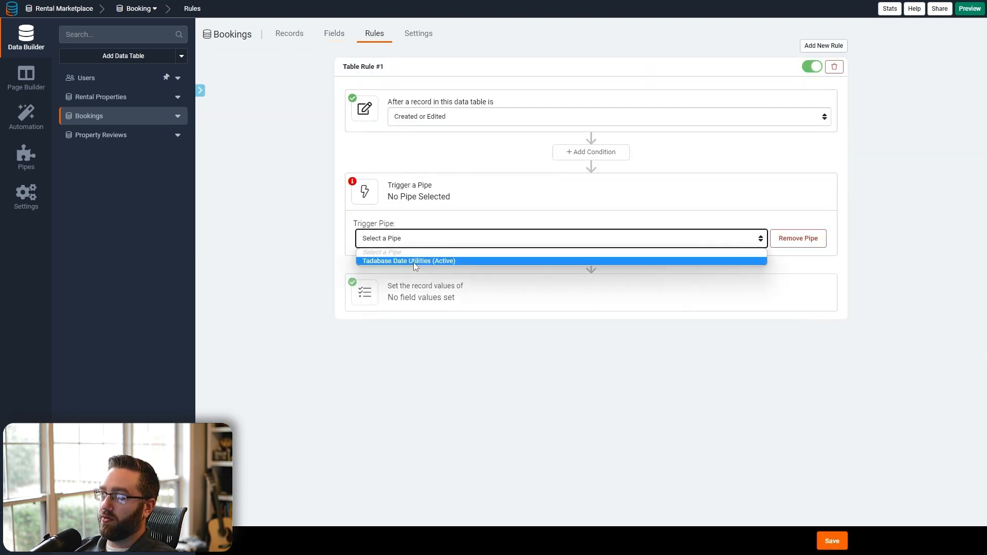
{"action": "left_click", "coordinate": [414, 262]}
{"action": "left_click", "coordinate": [659, 239]}
{"action": "scroll", "coordinate": [642, 329], "scroll_direction": "down", "scroll_amount": 1}
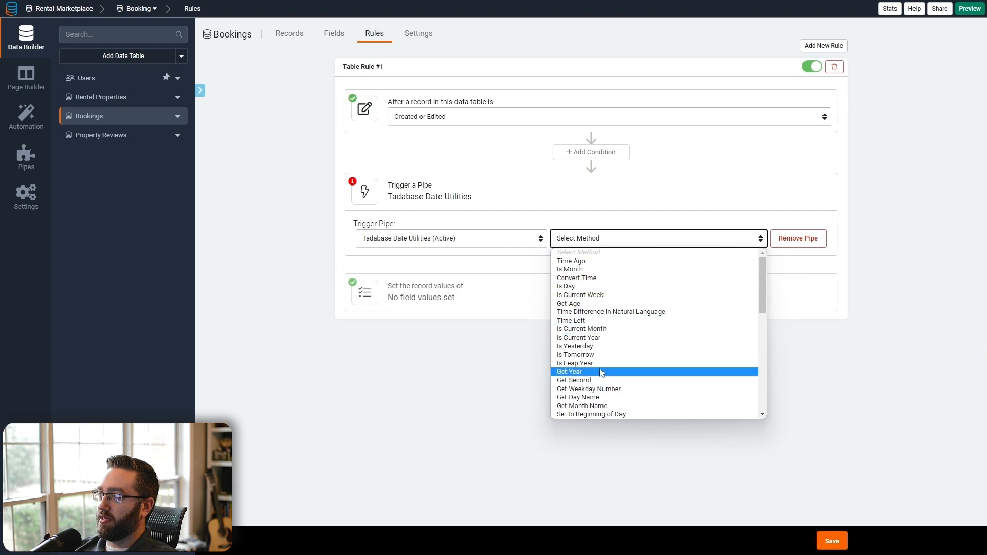
{"action": "scroll", "coordinate": [596, 339], "scroll_direction": "down", "scroll_amount": 3}
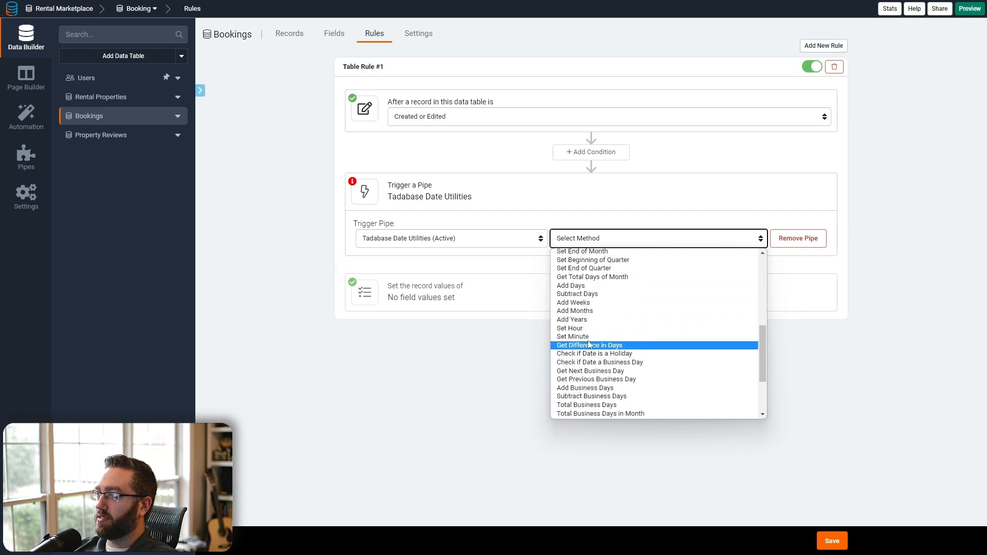
{"action": "left_click", "coordinate": [573, 285]}
- Map Datetime to Check-in Date and Number of Days to Days Booked
{"action": "left_click", "coordinate": [386, 271]}
{"action": "left_click", "coordinate": [399, 278]}
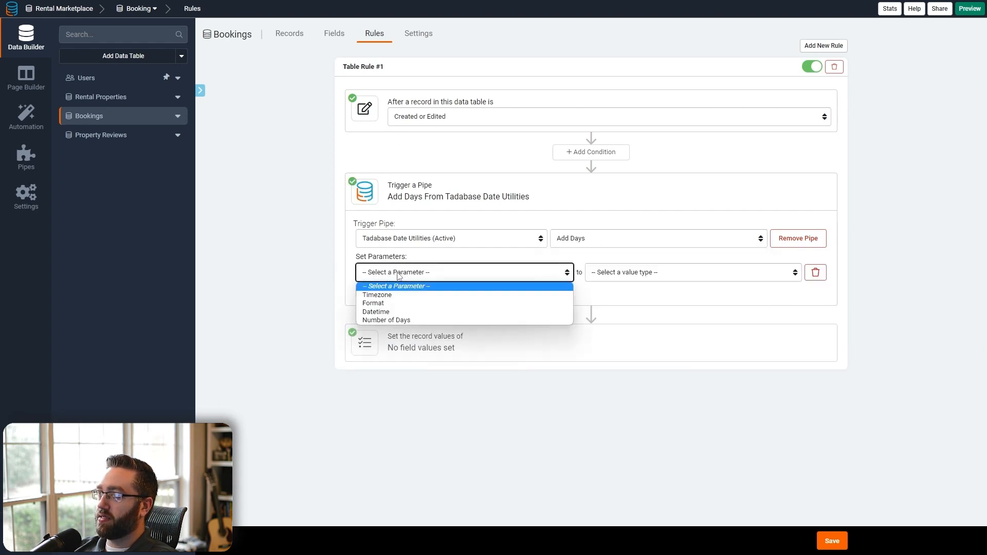
{"action": "left_click", "coordinate": [395, 311]}
{"action": "left_click", "coordinate": [596, 277]}
{"action": "left_click", "coordinate": [609, 301]}
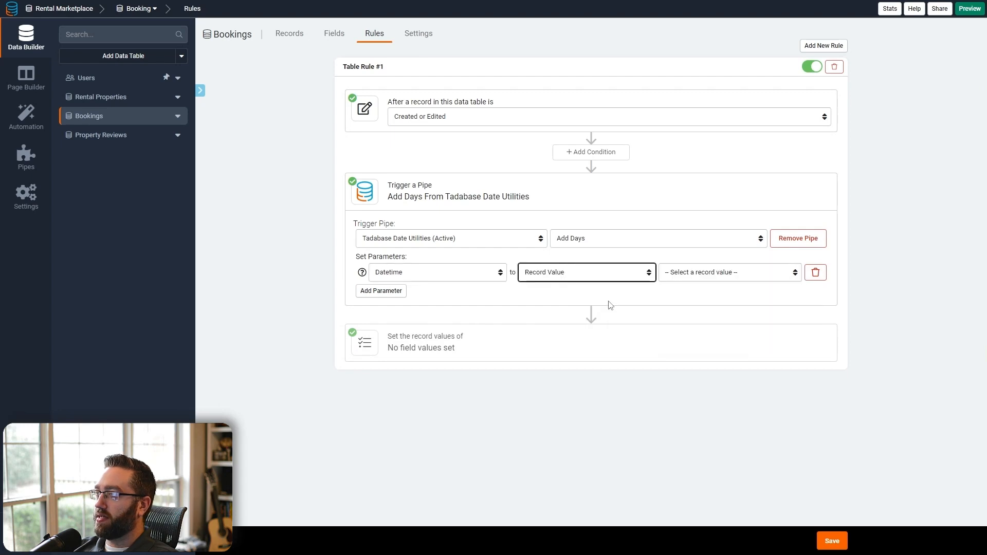
{"action": "left_click", "coordinate": [680, 272]}
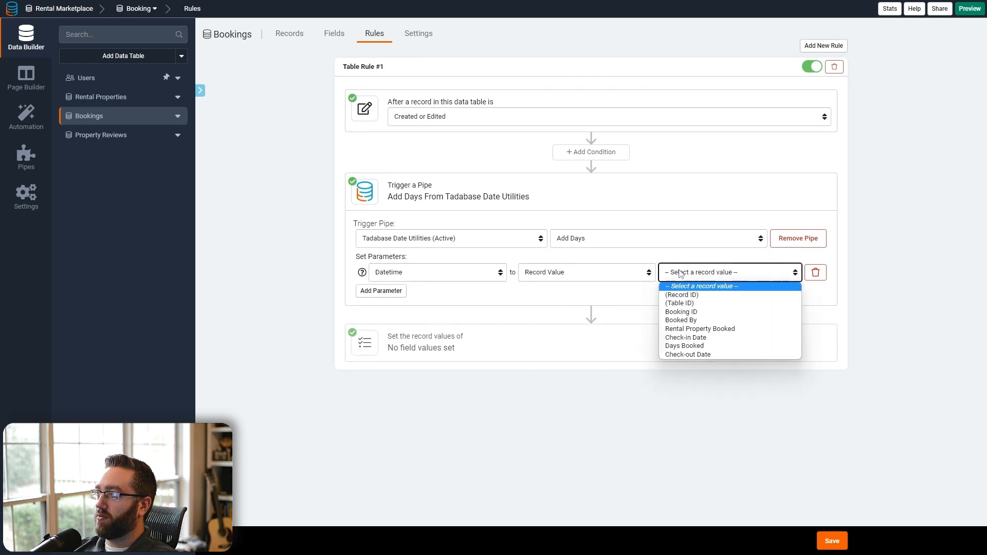
{"action": "left_click", "coordinate": [687, 337]}
{"action": "left_click", "coordinate": [380, 291]}
{"action": "left_click", "coordinate": [396, 294]}
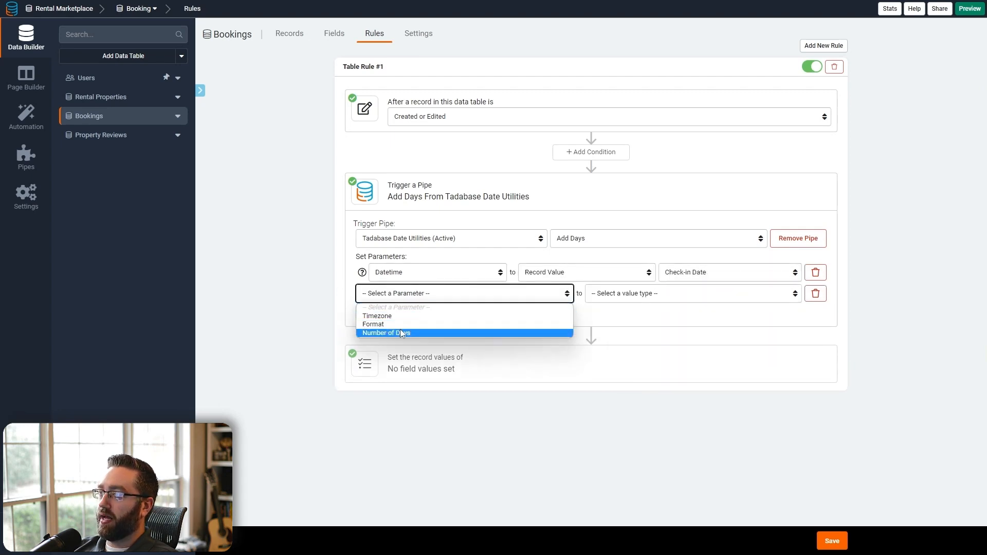
{"action": "left_click", "coordinate": [403, 332]}
{"action": "left_click", "coordinate": [608, 294]}
{"action": "left_click", "coordinate": [611, 325]}
{"action": "left_click", "coordinate": [679, 294]}
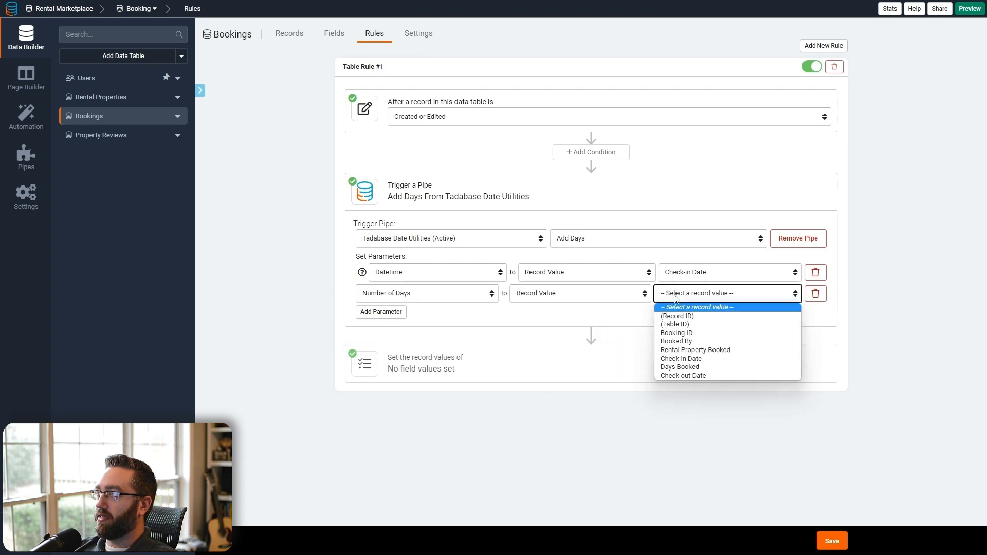
{"action": "left_click", "coordinate": [680, 366]}
- Set Check-out Date from the pipe's Response output and save the rule
{"action": "left_click", "coordinate": [469, 373]}
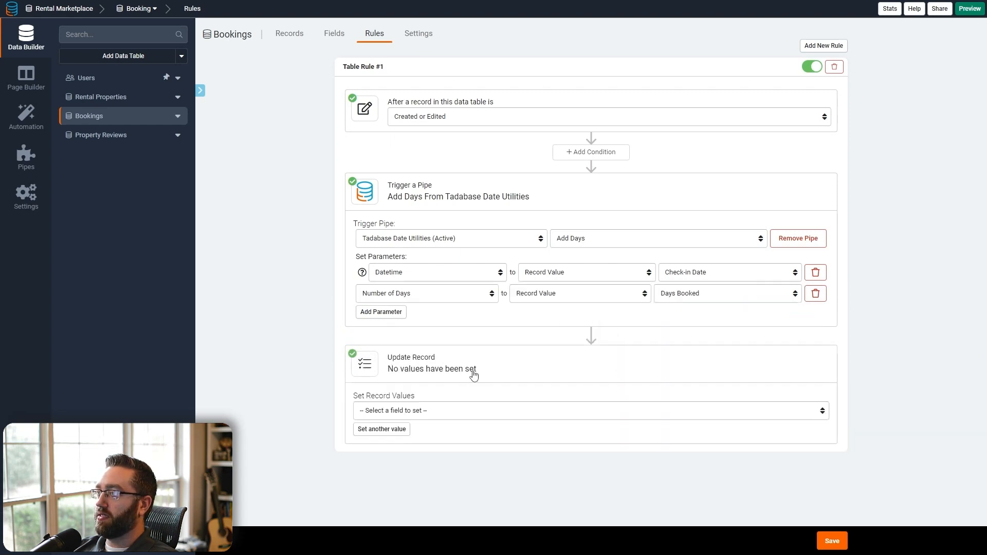
{"action": "left_click", "coordinate": [411, 411]}
{"action": "left_click", "coordinate": [392, 467]}
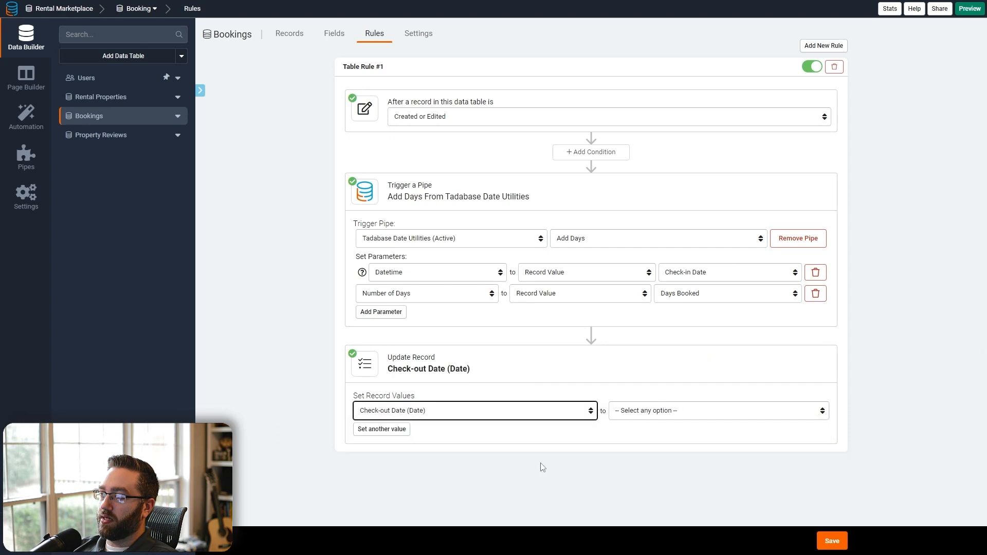
{"action": "left_click", "coordinate": [620, 414]}
{"action": "left_click", "coordinate": [629, 484]}
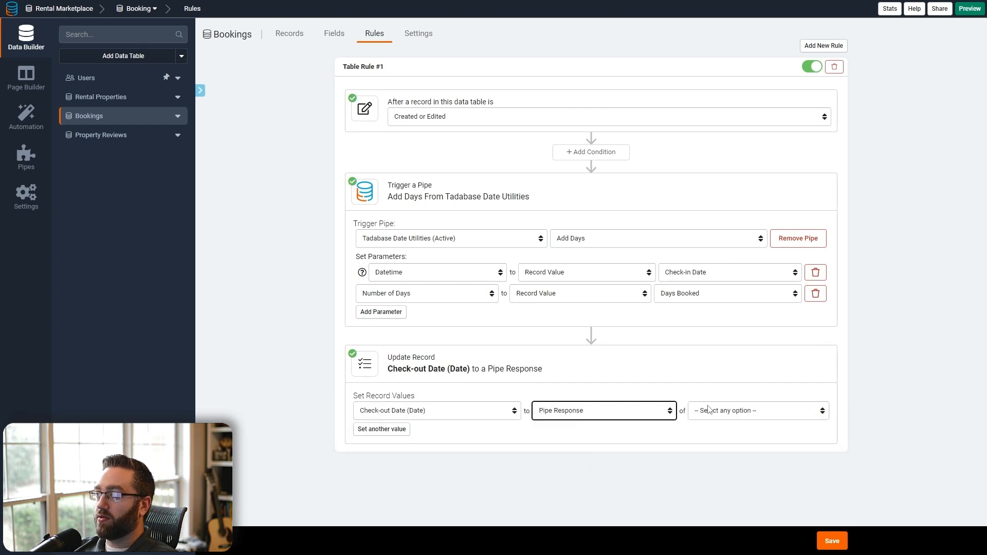
{"action": "left_click", "coordinate": [717, 411]}
{"action": "left_click", "coordinate": [714, 434]}
{"action": "left_click", "coordinate": [831, 543]}
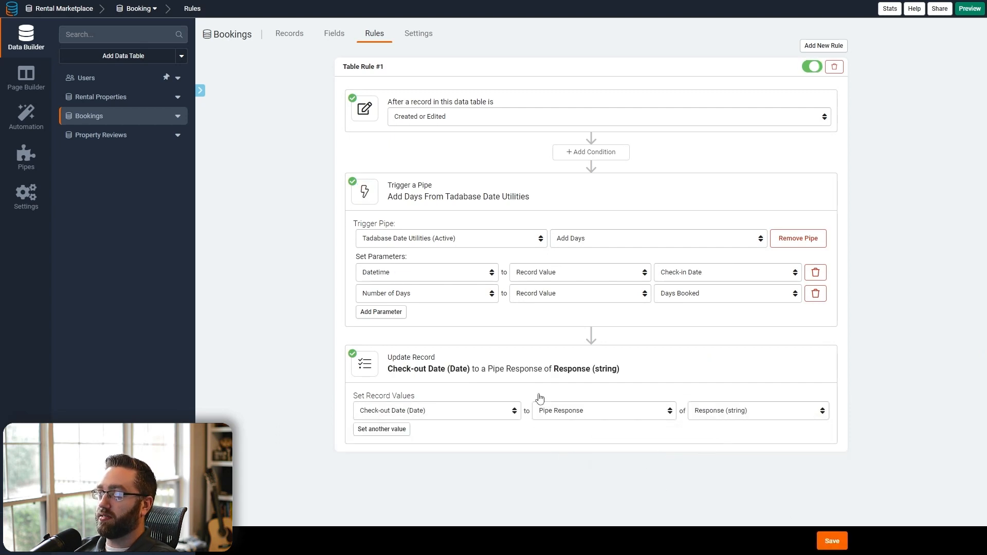
{"action": "left_click", "coordinate": [288, 34]}
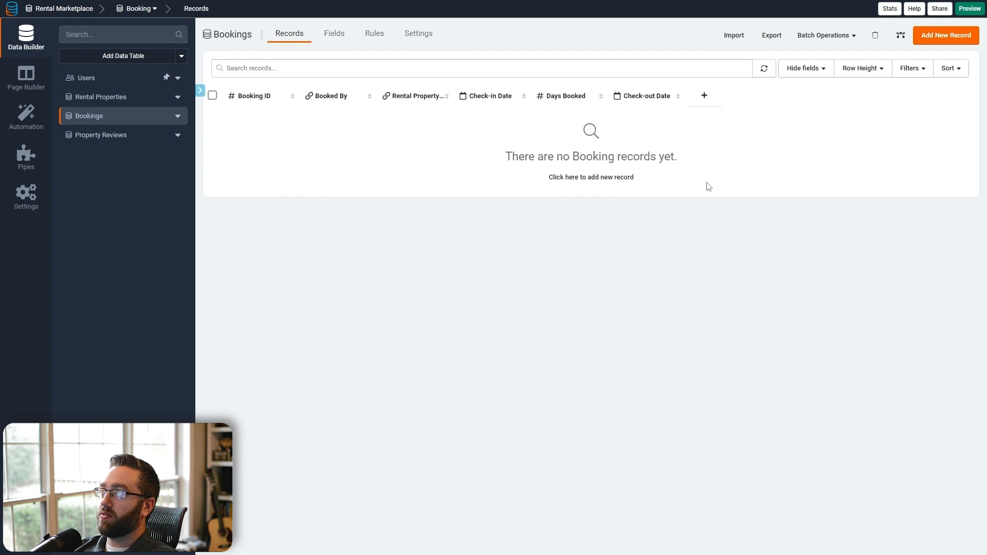
- Add a test booking with check-in 02/16/2023 and 4 days booked
{"action": "left_click", "coordinate": [934, 37]}
{"action": "left_click", "coordinate": [826, 142]}
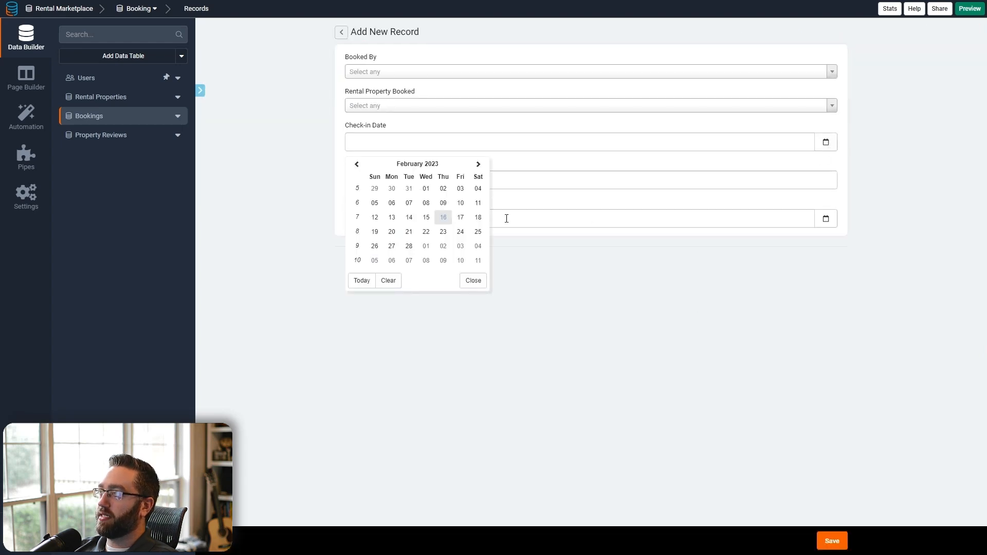
{"action": "left_click", "coordinate": [443, 216]}
{"action": "left_click", "coordinate": [379, 185]}
{"action": "type", "text": "4"}
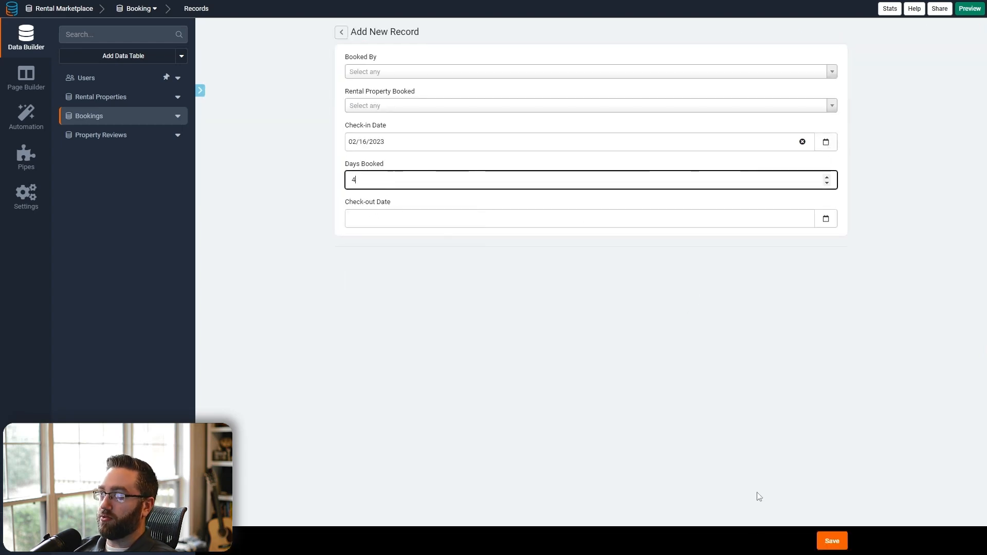
{"action": "left_click", "coordinate": [831, 540]}
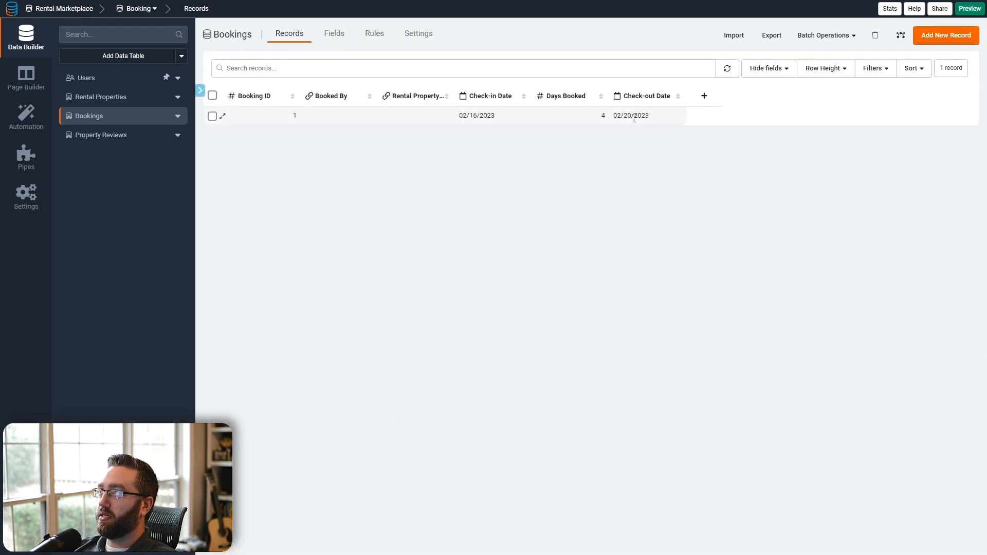
- Change booking 1's Days Booked to 3, save, and check the check-out date reads 02/19/2023
{"action": "left_click", "coordinate": [222, 116]}
{"action": "left_click", "coordinate": [640, 184]}
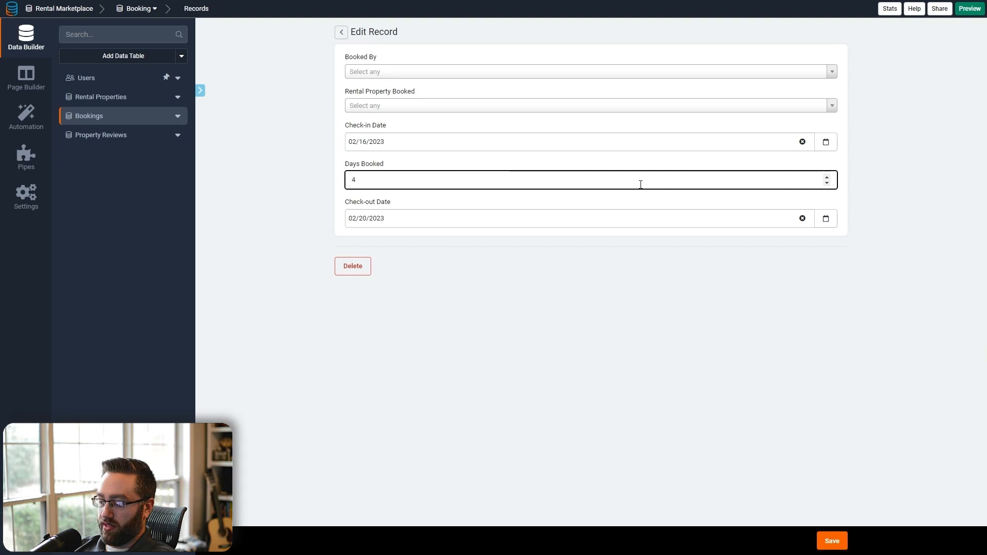
{"action": "type", "text": "3"}
{"action": "left_click", "coordinate": [832, 541]}
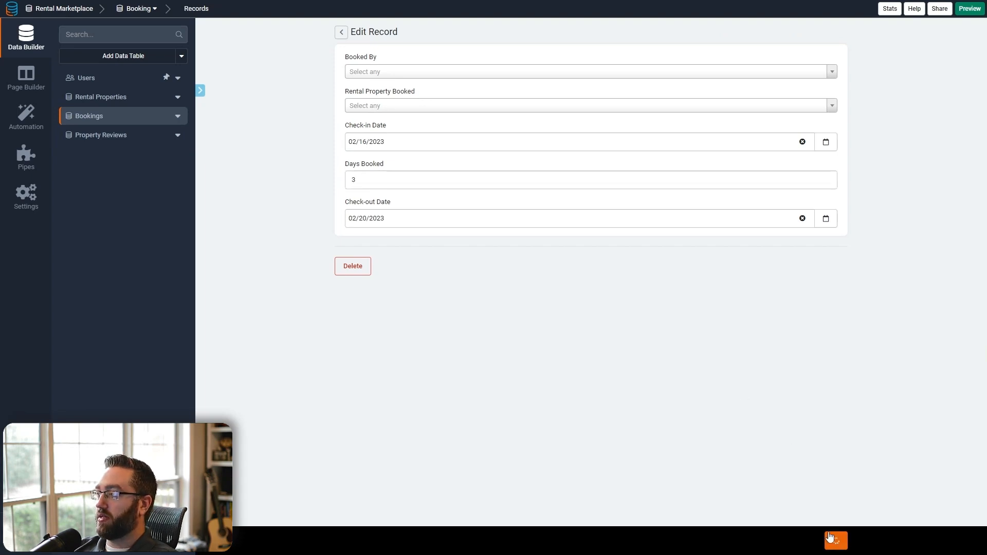
{"action": "left_click", "coordinate": [624, 118]}
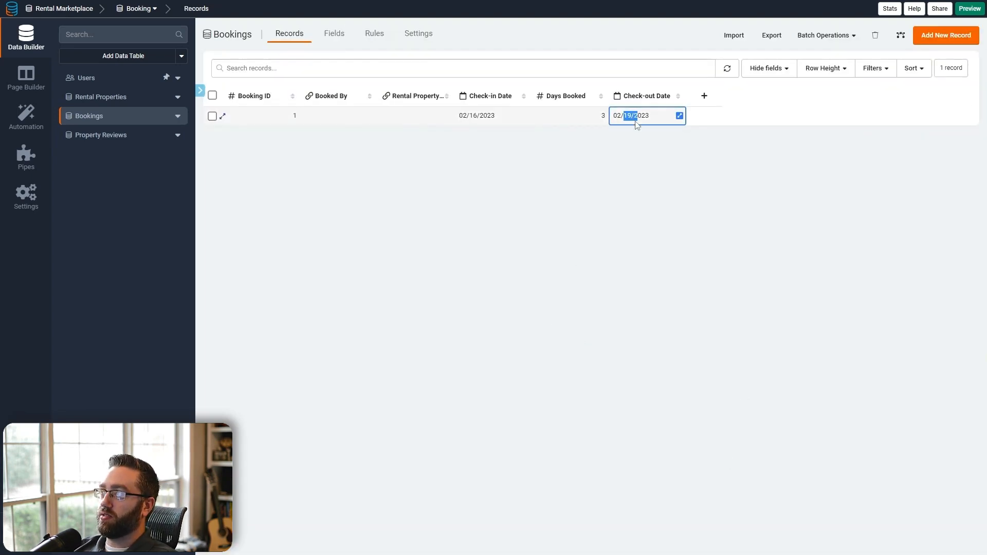
- Create a new Date Range field in Bookings, keeping the default name Date Range
{"action": "left_click", "coordinate": [334, 47]}
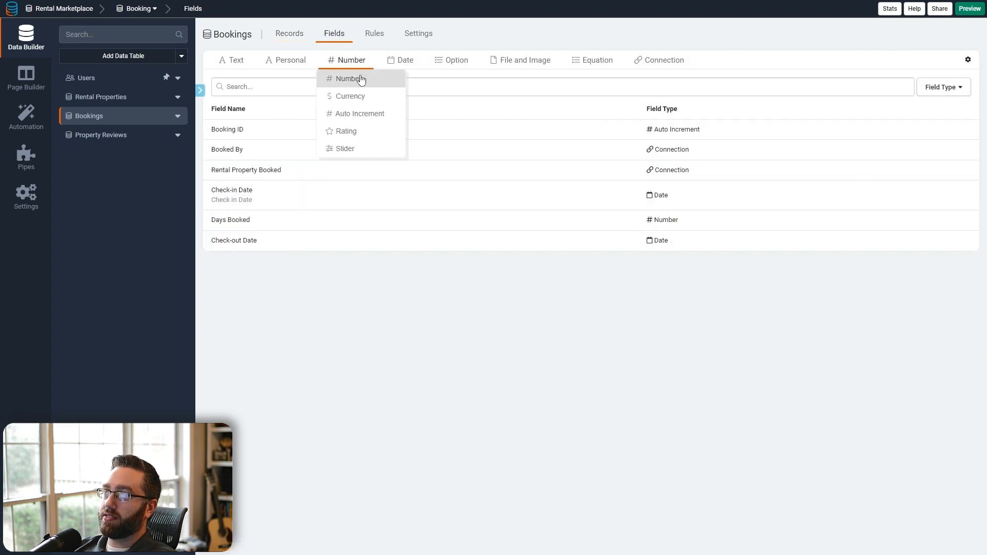
{"action": "mouse_move", "coordinate": [386, 64]}
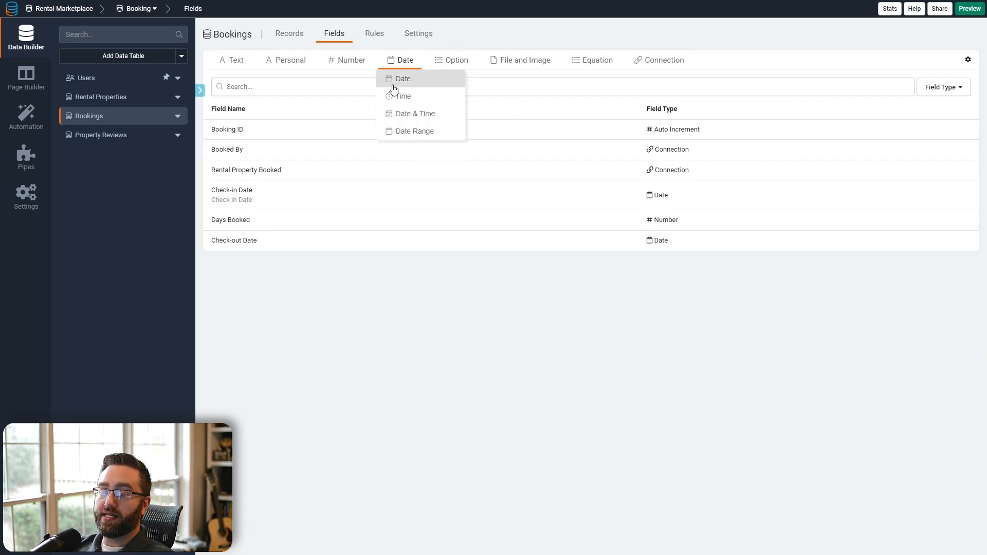
{"action": "left_click", "coordinate": [403, 134]}
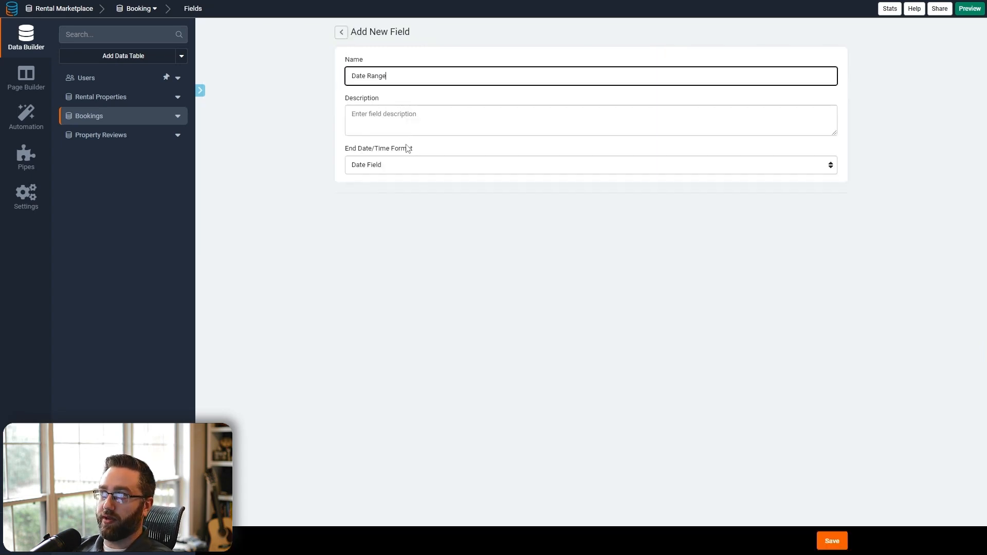
{"action": "left_click", "coordinate": [827, 543]}
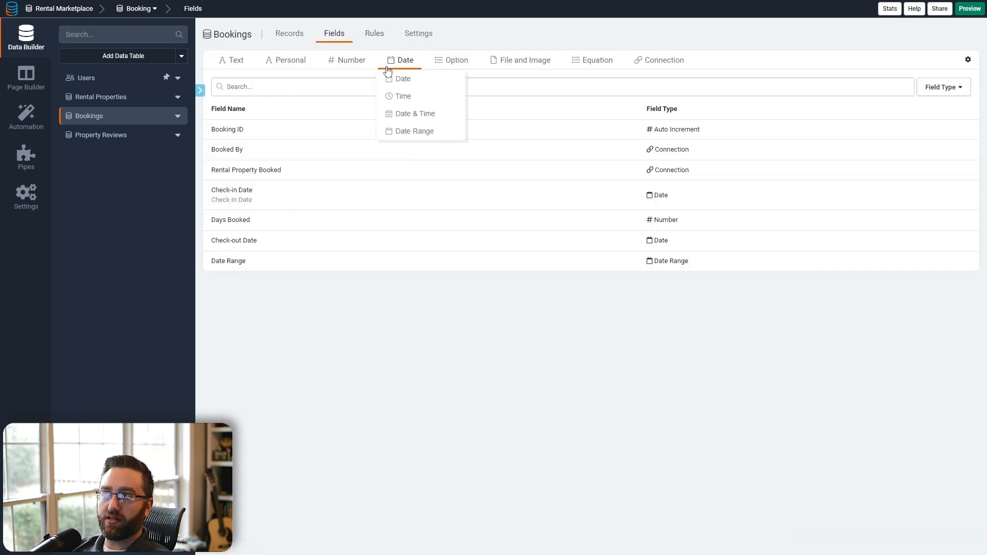
- Add a rule value setting the Date Range start date to the record's Check-in Date
{"action": "left_click", "coordinate": [378, 35]}
{"action": "left_click", "coordinate": [502, 255]}
{"action": "left_click", "coordinate": [380, 315]}
{"action": "left_click", "coordinate": [438, 316]}
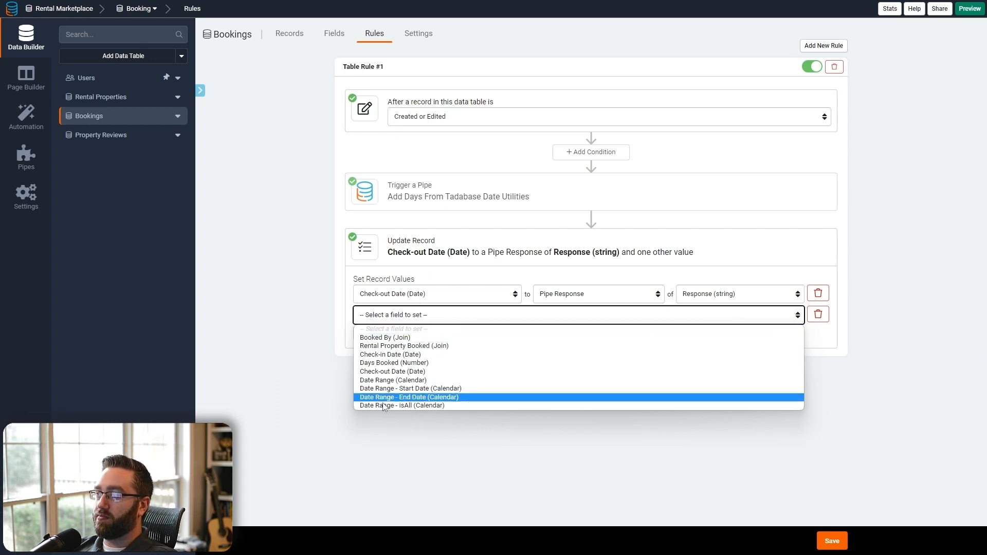
{"action": "left_click", "coordinate": [406, 389]}
{"action": "left_click", "coordinate": [588, 321]}
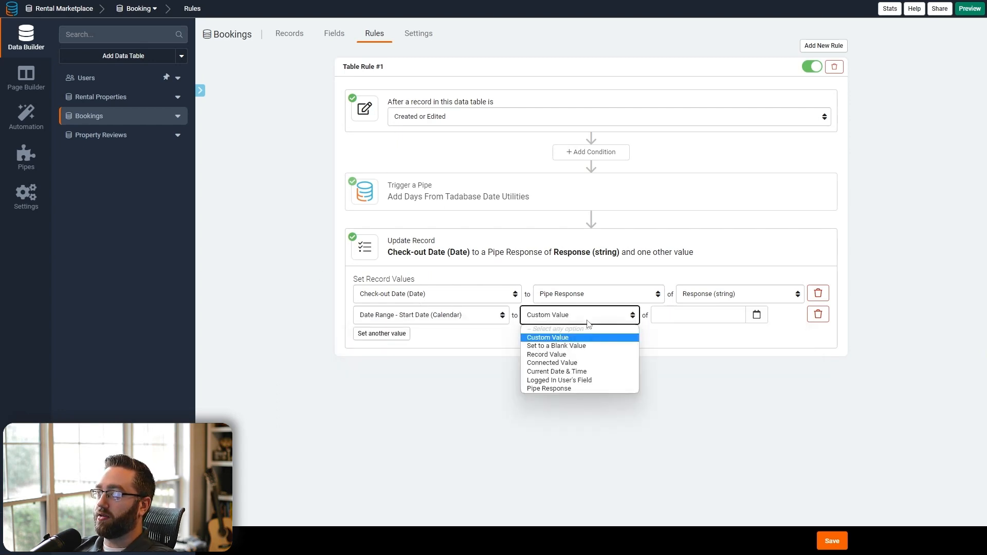
{"action": "left_click", "coordinate": [563, 355]}
{"action": "left_click", "coordinate": [675, 321]}
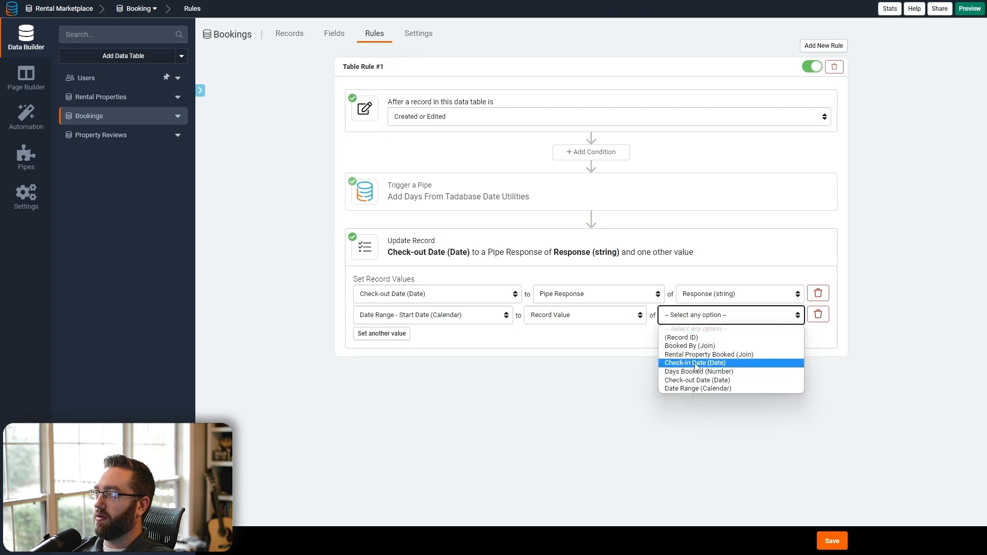
{"action": "left_click", "coordinate": [696, 362]}
- Set the Date Range end date to the pipe's Response value and save the rule
{"action": "left_click", "coordinate": [381, 333]}
{"action": "left_click", "coordinate": [382, 335]}
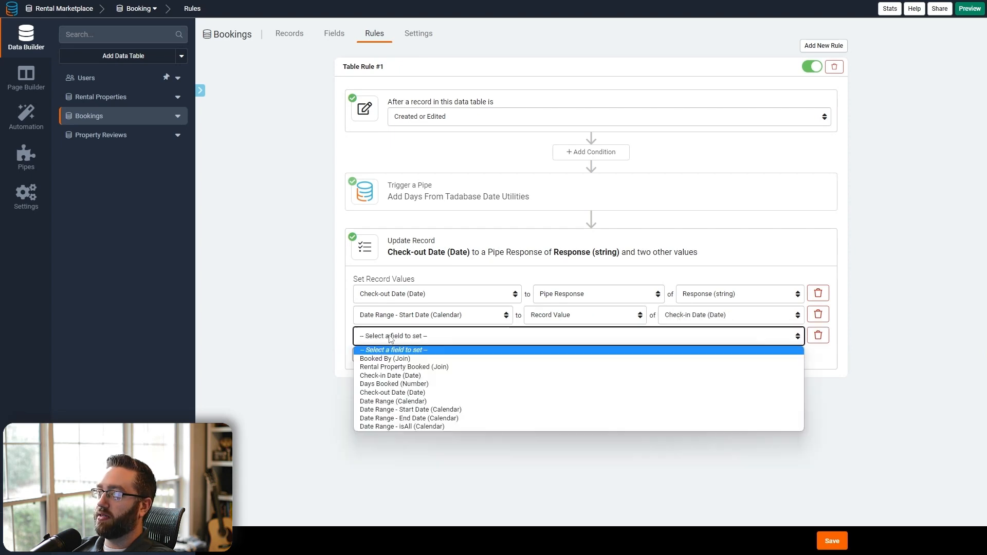
{"action": "left_click", "coordinate": [411, 417]}
{"action": "left_click", "coordinate": [602, 338]}
{"action": "left_click", "coordinate": [566, 409]}
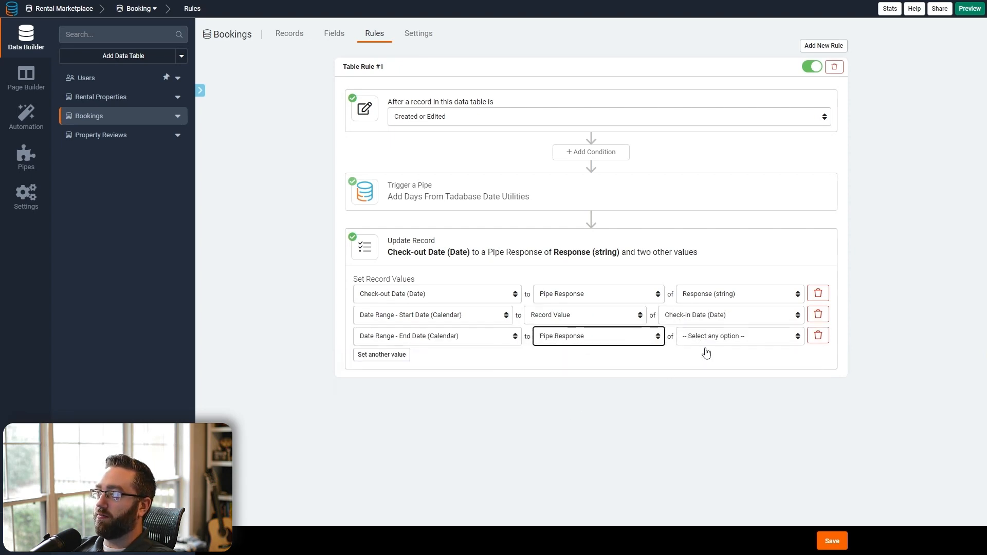
{"action": "left_click", "coordinate": [708, 340]}
{"action": "left_click", "coordinate": [702, 356]}
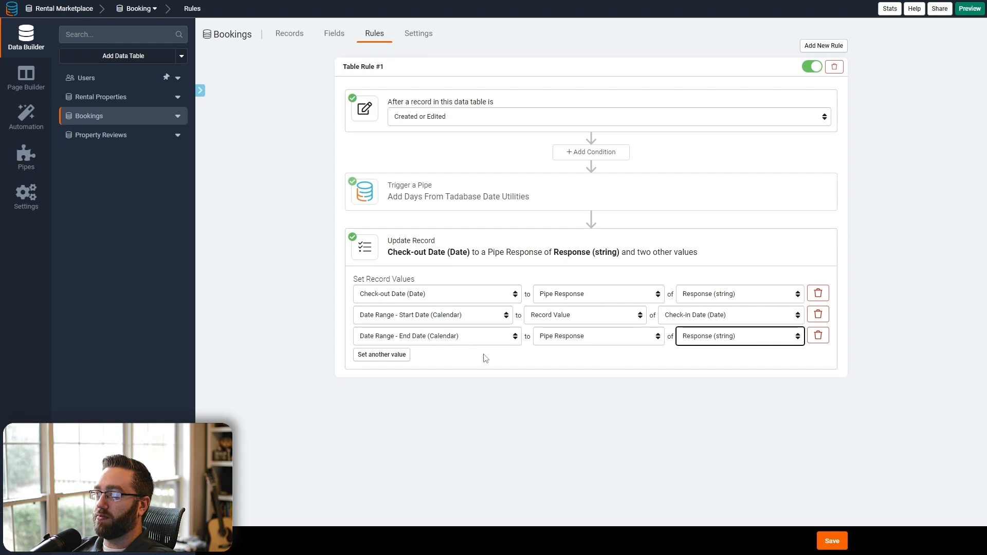
{"action": "left_click", "coordinate": [832, 540]}
{"action": "left_click", "coordinate": [289, 34]}
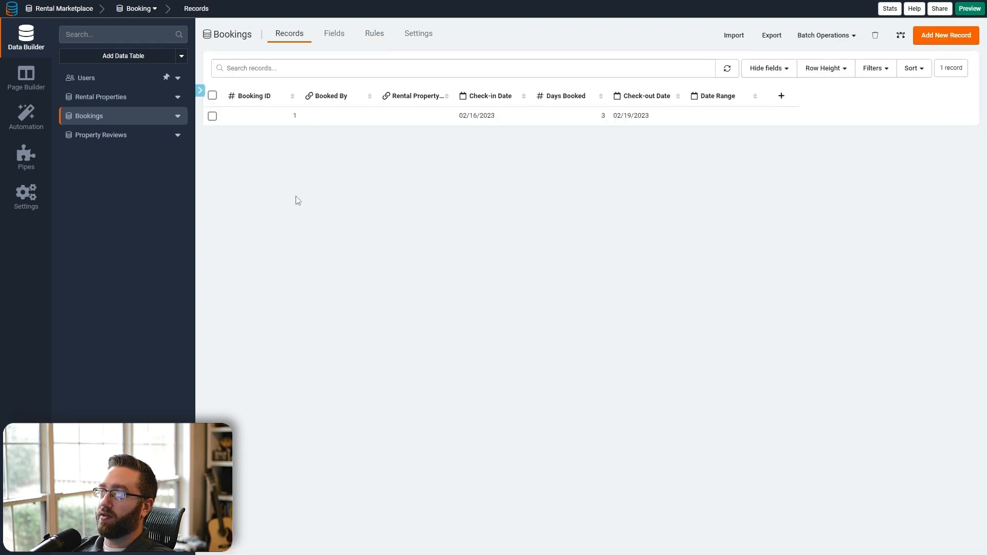
- Re-save the test booking to fill its Date Range, then delete it, leaving Bookings empty
{"action": "left_click", "coordinate": [220, 115]}
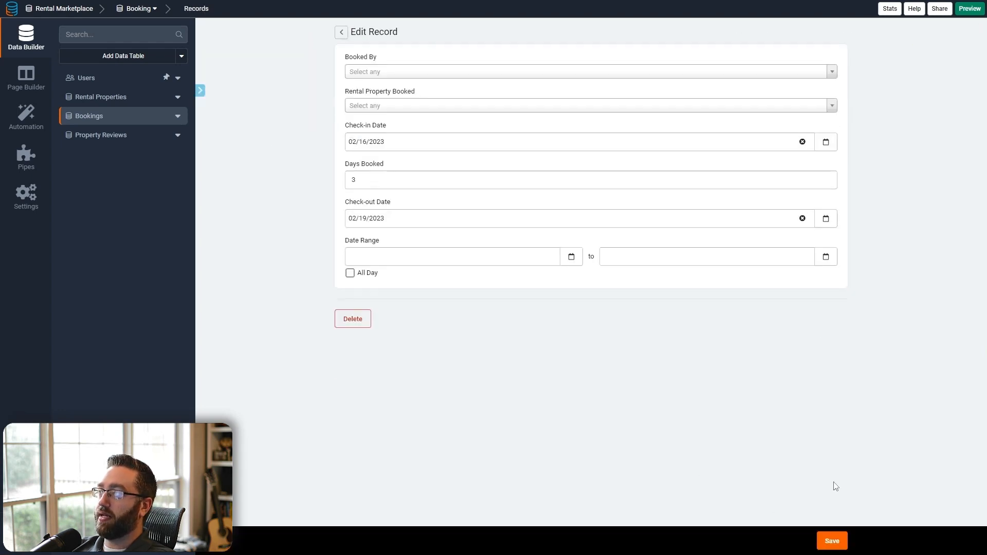
{"action": "left_click", "coordinate": [832, 541]}
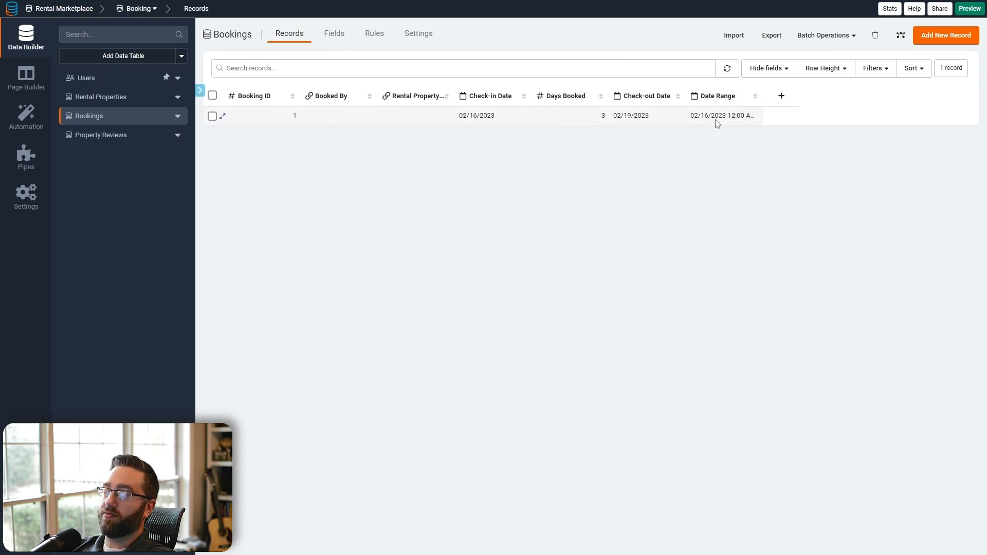
{"action": "left_click", "coordinate": [212, 115]}
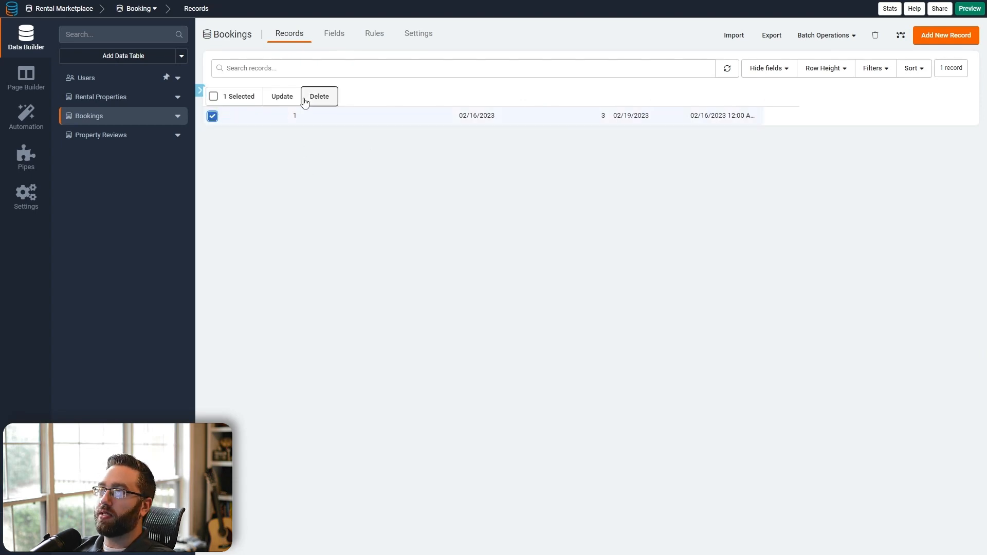
{"action": "left_click", "coordinate": [319, 96]}
{"action": "left_click", "coordinate": [719, 334]}
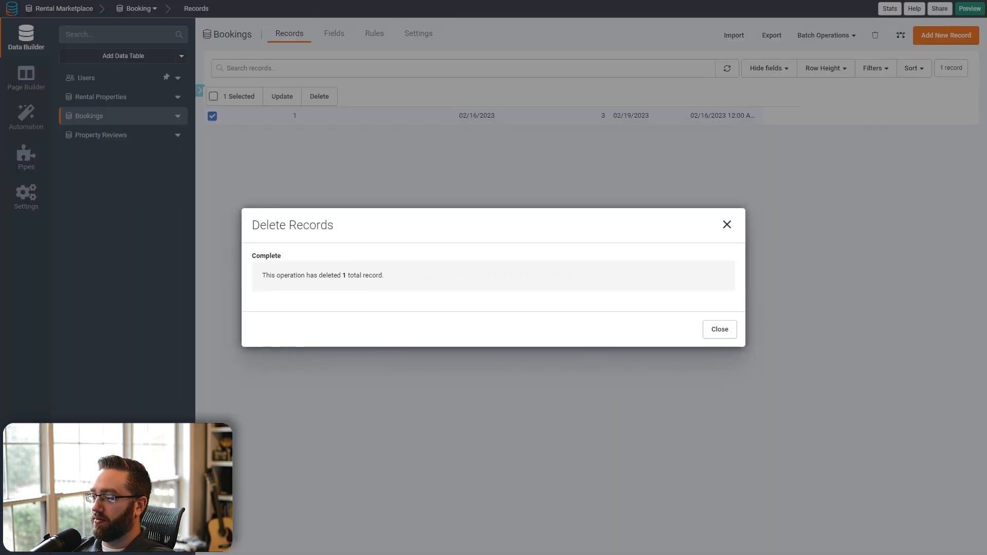
{"action": "left_click", "coordinate": [720, 329]}
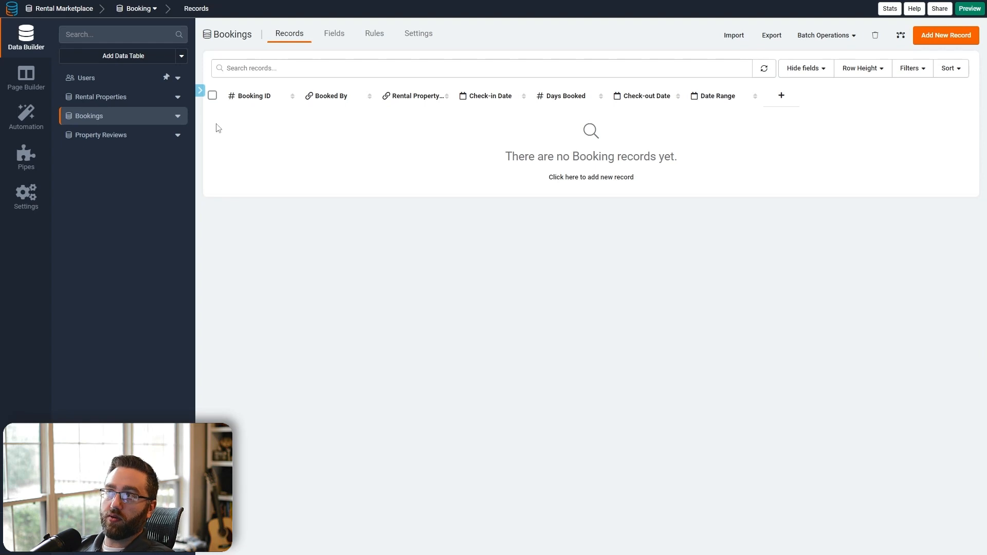
{"action": "left_click", "coordinate": [130, 102]}
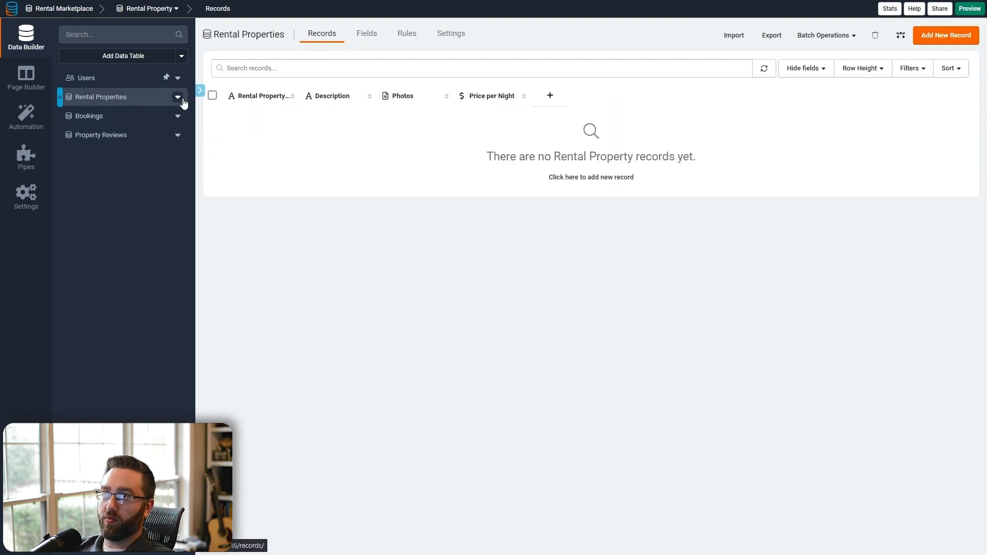
{"action": "left_click", "coordinate": [139, 123]}
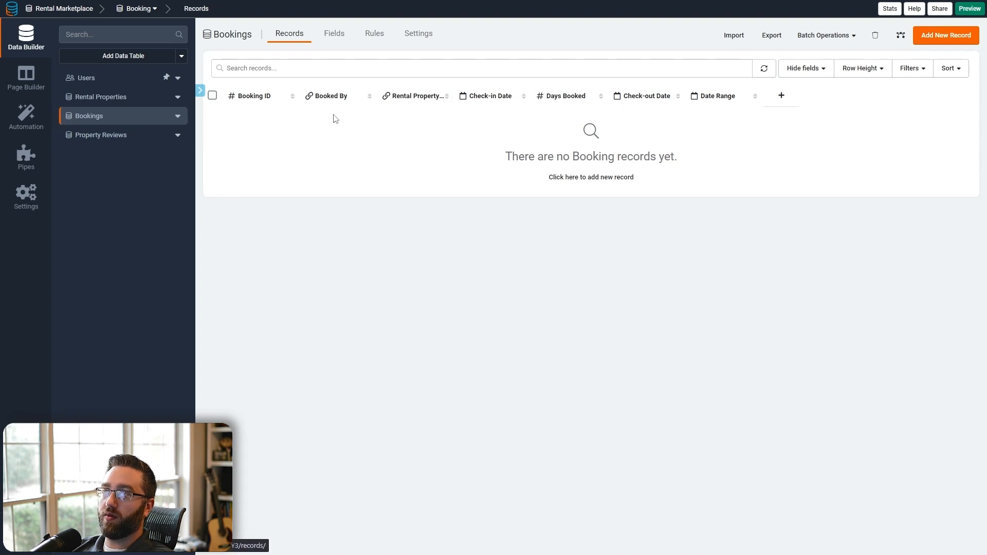
- Create a Number Formula field multiplying Price per Night by Days Booked
{"action": "left_click", "coordinate": [336, 42]}
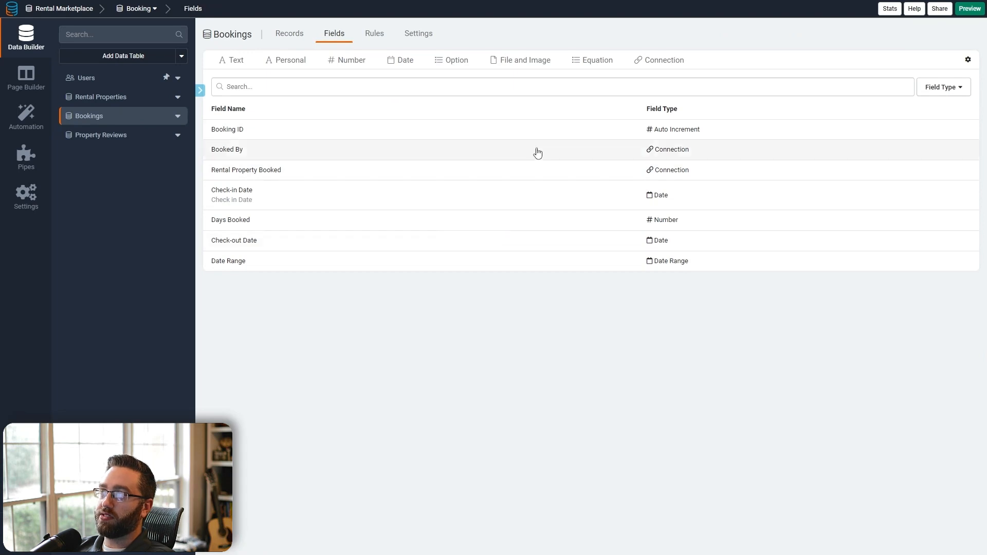
{"action": "mouse_move", "coordinate": [579, 67]}
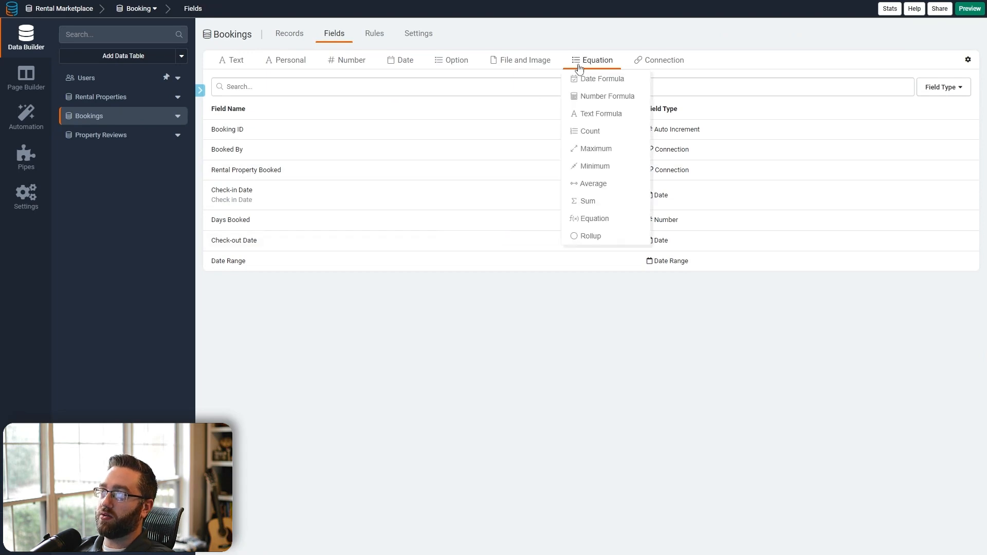
{"action": "left_click", "coordinate": [596, 96]}
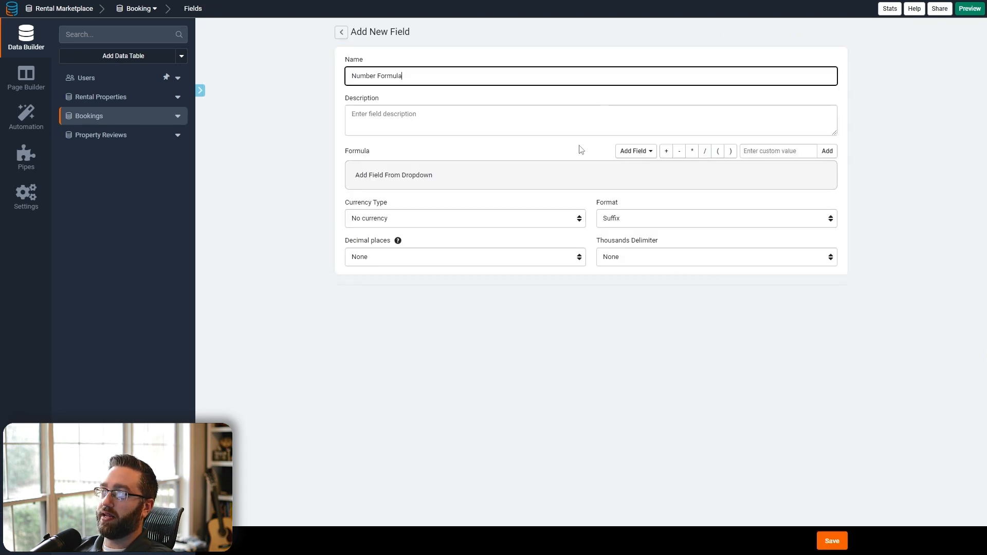
{"action": "left_click", "coordinate": [643, 154]}
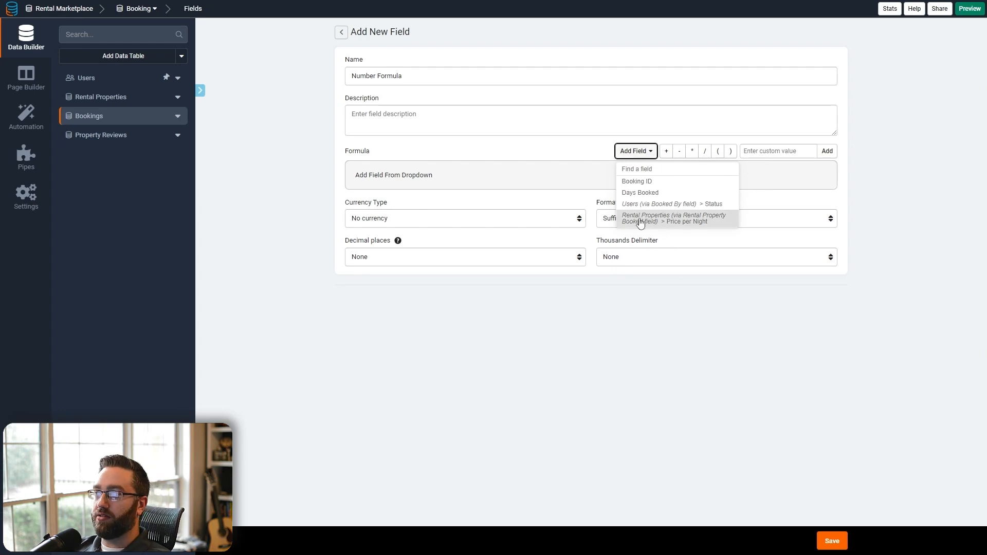
{"action": "left_click", "coordinate": [670, 227]}
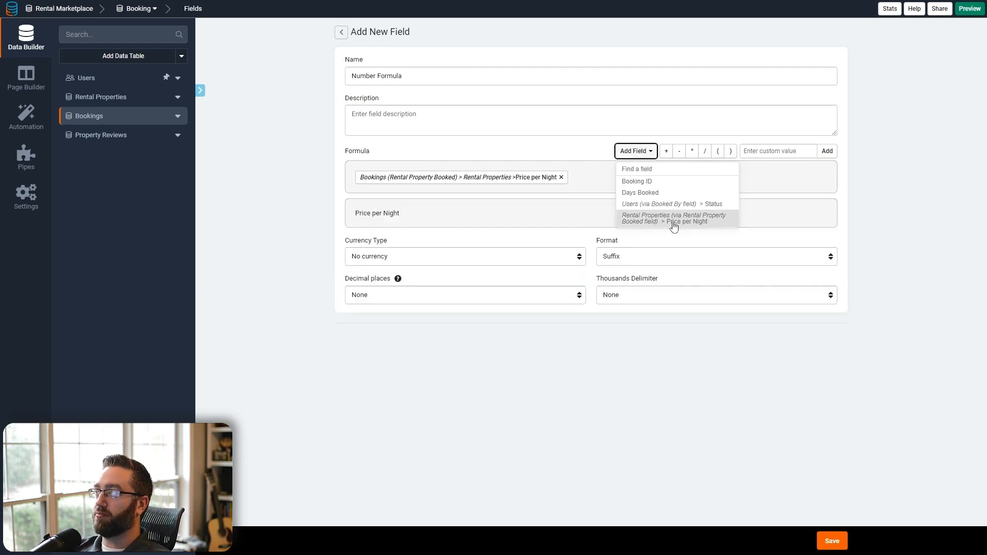
{"action": "left_click", "coordinate": [692, 151]}
{"action": "left_click", "coordinate": [628, 152]}
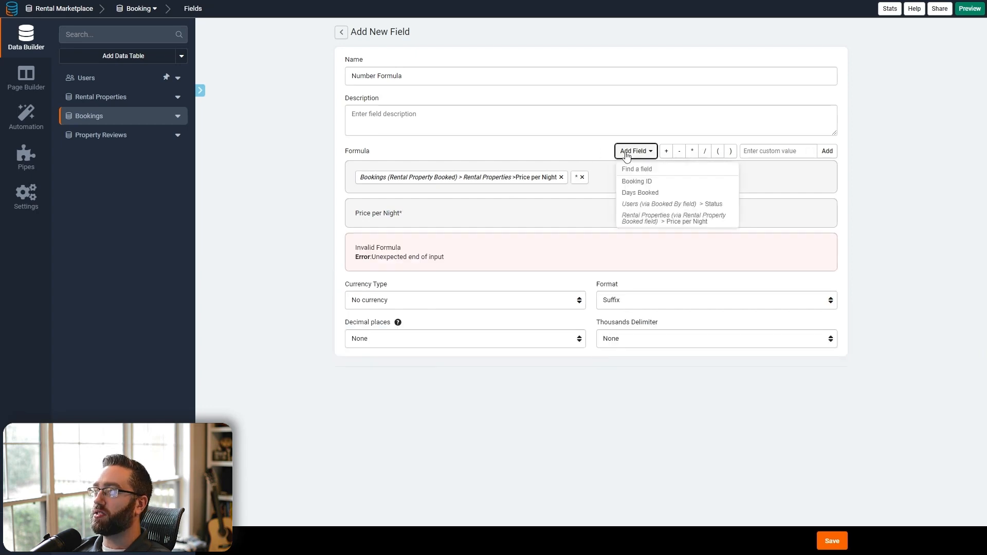
{"action": "left_click", "coordinate": [641, 194]}
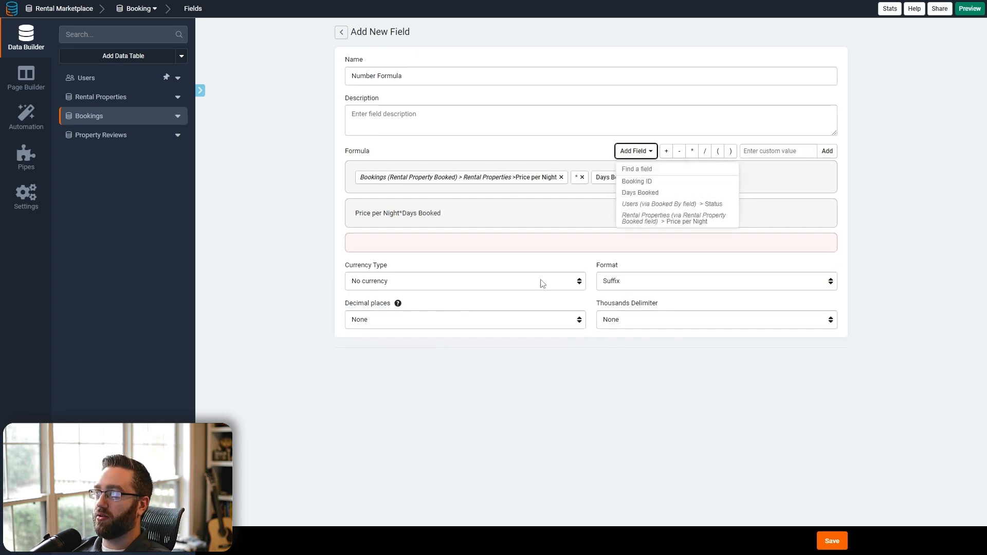
- Format the result as USD with two decimals, leading $ sign and comma thousands separators
{"action": "left_click", "coordinate": [388, 257]}
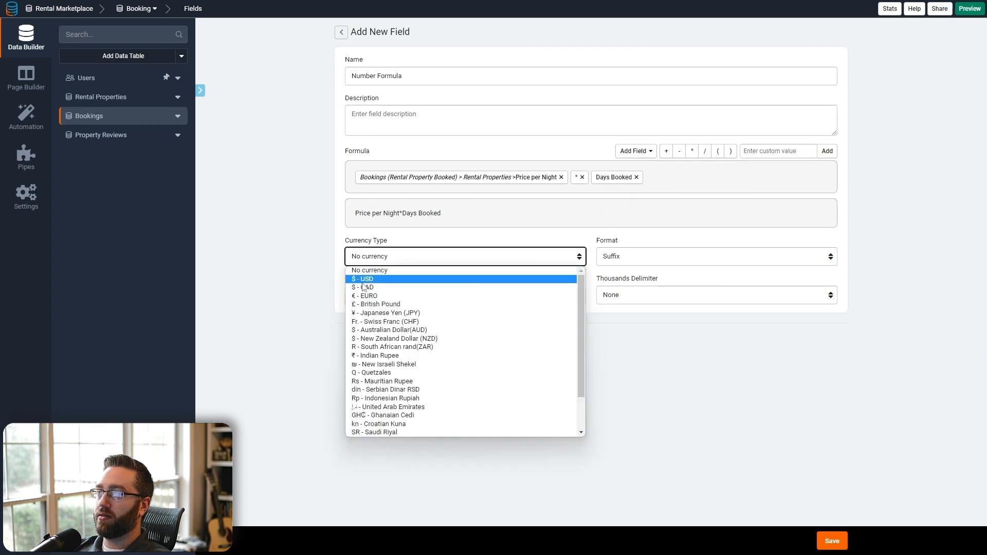
{"action": "left_click", "coordinate": [371, 282]}
{"action": "left_click", "coordinate": [373, 292]}
{"action": "left_click", "coordinate": [377, 331]}
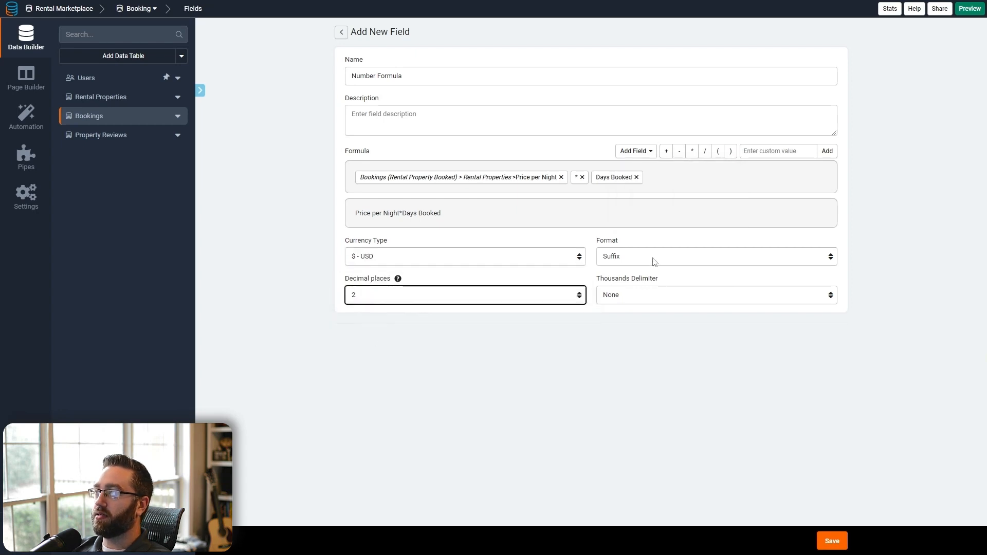
{"action": "left_click", "coordinate": [654, 260]}
{"action": "left_click", "coordinate": [629, 286]}
{"action": "left_click", "coordinate": [629, 295]}
{"action": "left_click", "coordinate": [629, 318]}
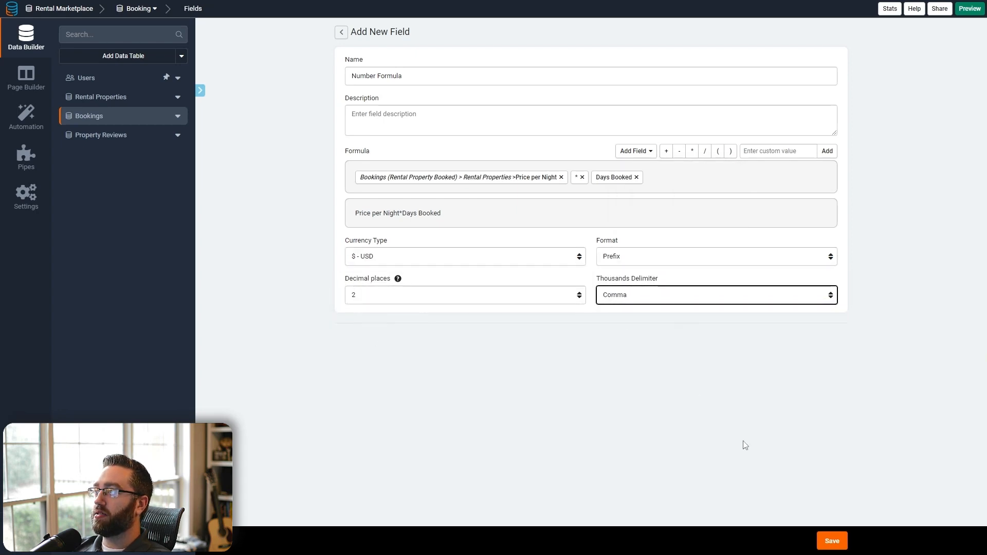
- Rename the formula field to Total Cost and view the empty booking records
{"action": "left_click", "coordinate": [822, 537]}
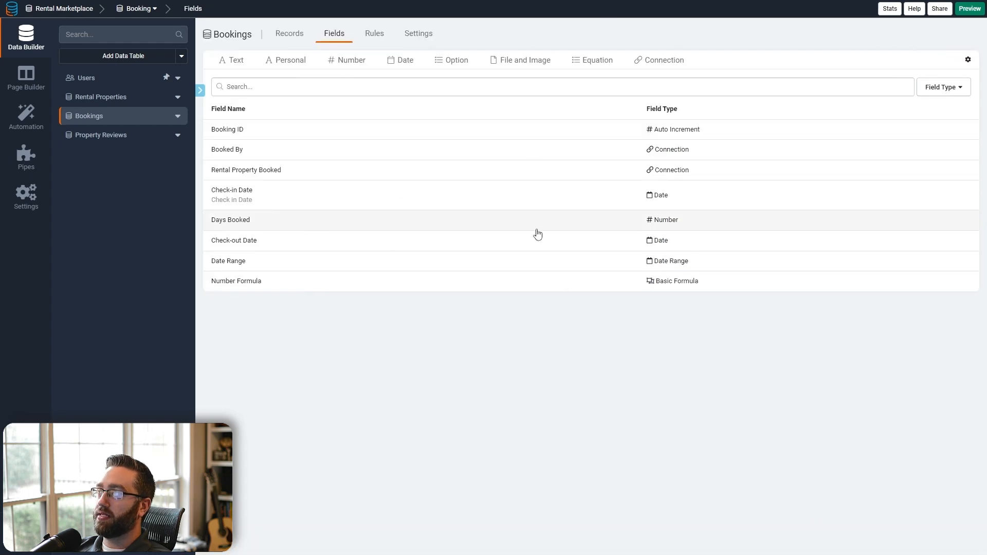
{"action": "left_click", "coordinate": [457, 282]}
{"action": "key", "text": "ctrl+a"}
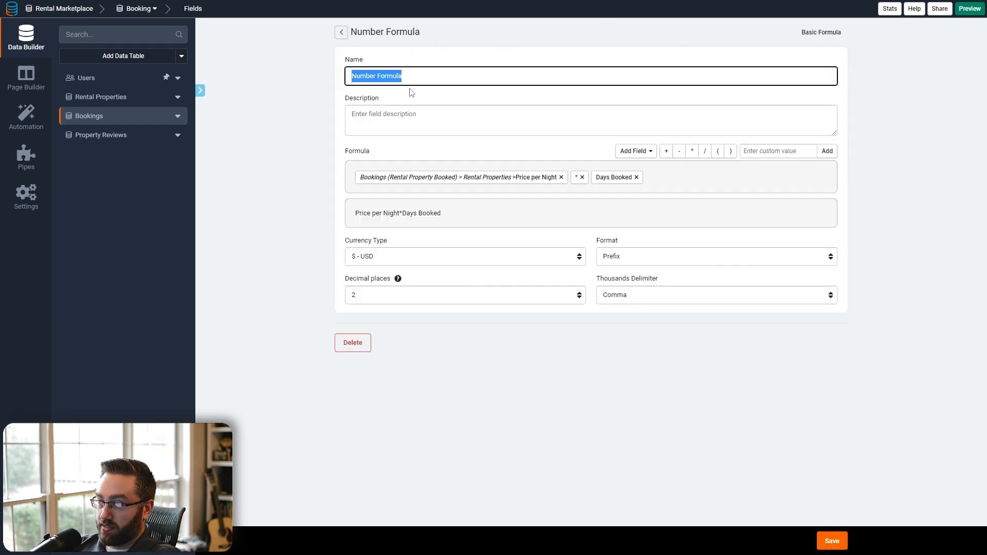
{"action": "type", "text": "Total Cost"}
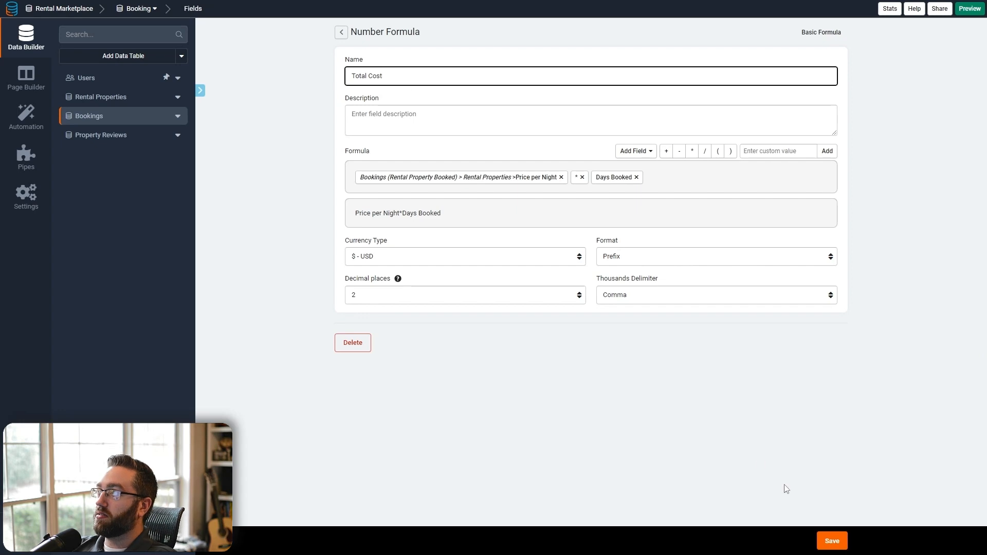
{"action": "left_click", "coordinate": [838, 543]}
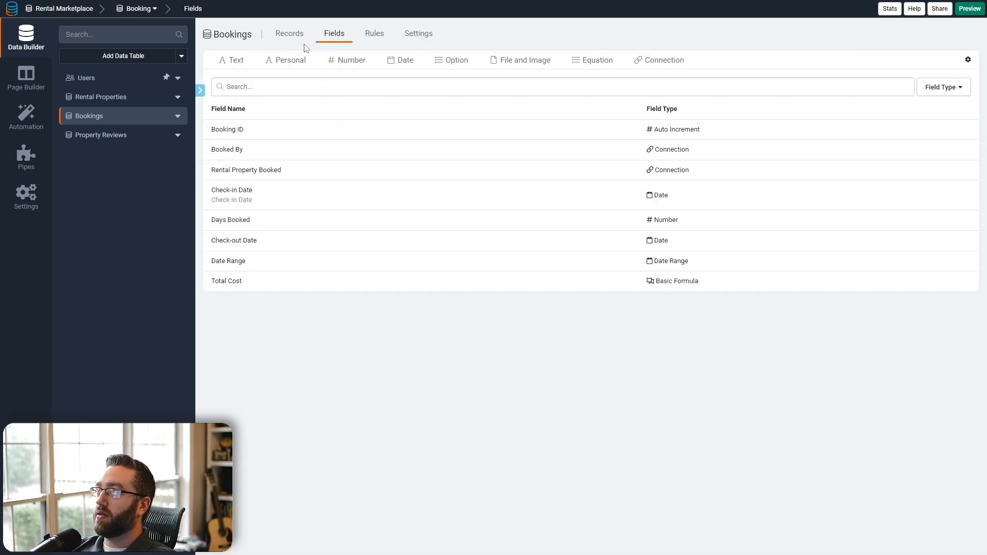
{"action": "left_click", "coordinate": [300, 41]}
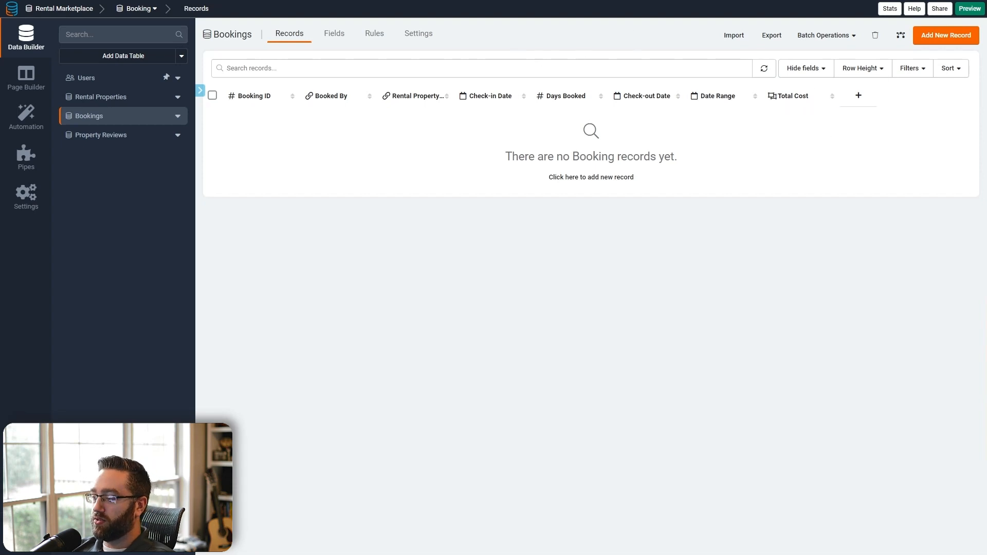
- Create a Select field named Booking Status with options Incomplete and Completed
{"action": "left_click", "coordinate": [343, 37]}
{"action": "mouse_move", "coordinate": [448, 68]}
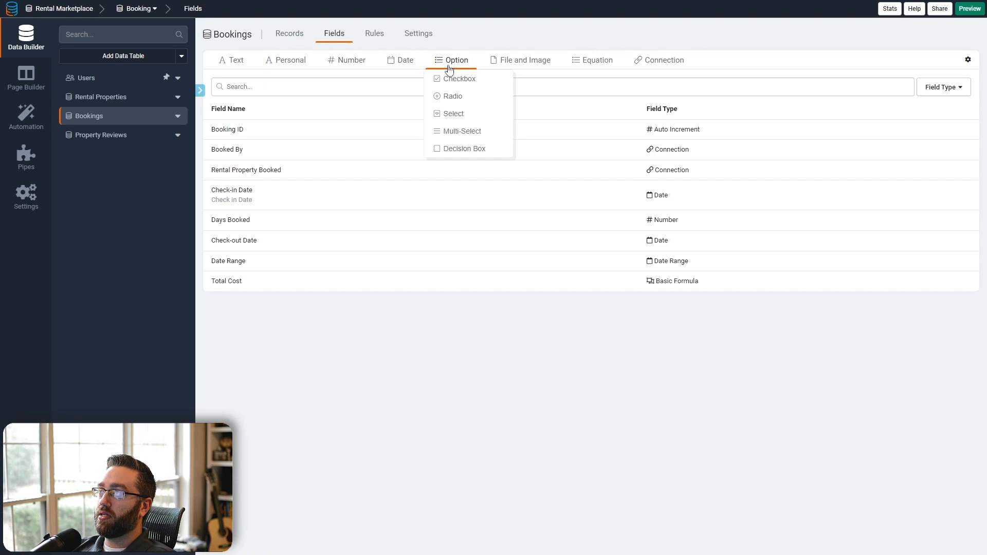
{"action": "left_click", "coordinate": [451, 114]}
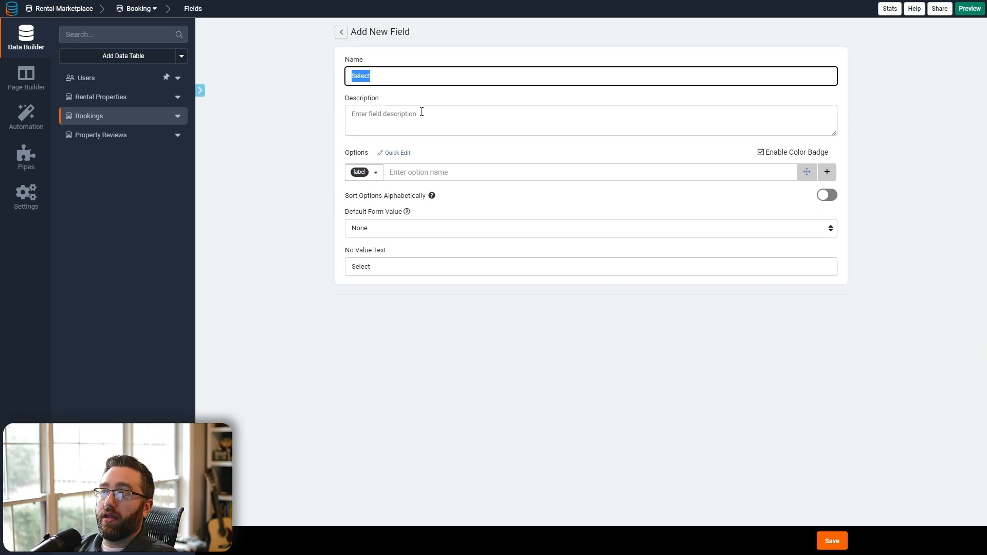
{"action": "type", "text": "Bo"}
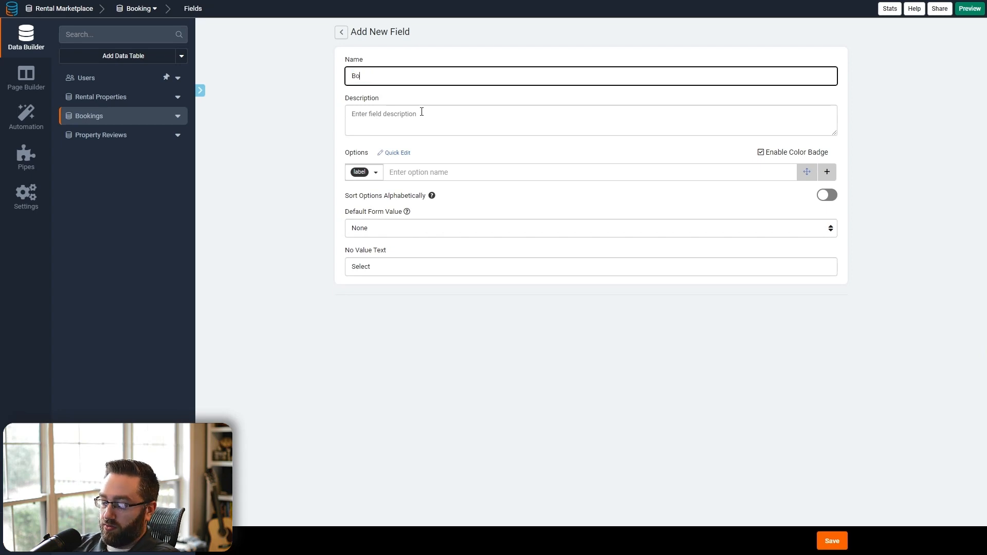
{"action": "type", "text": "oking Statu"}
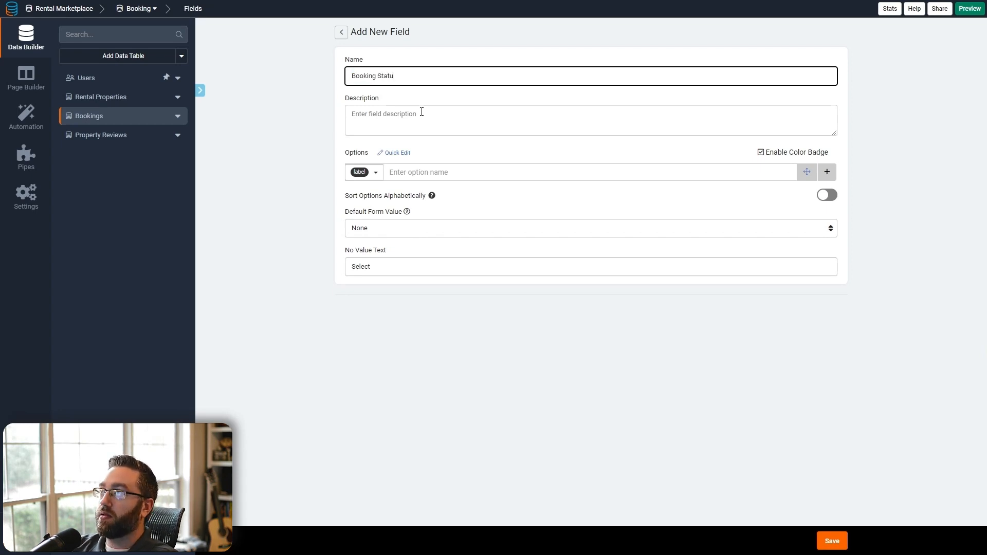
{"action": "type", "text": "s"}
{"action": "key", "text": "Tab"}
{"action": "key", "text": "Tab"}
{"action": "left_click", "coordinate": [410, 169]}
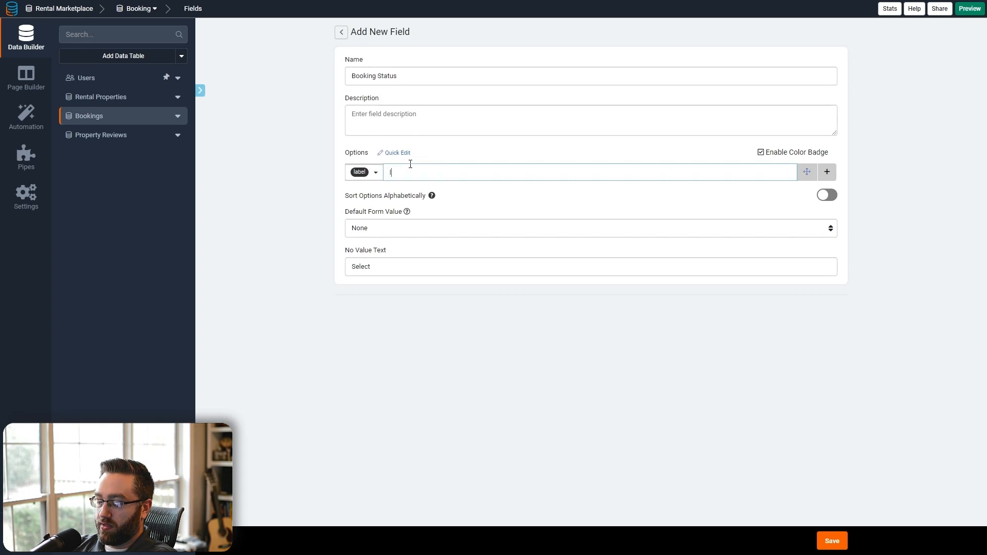
{"action": "type", "text": "Incompelte"}
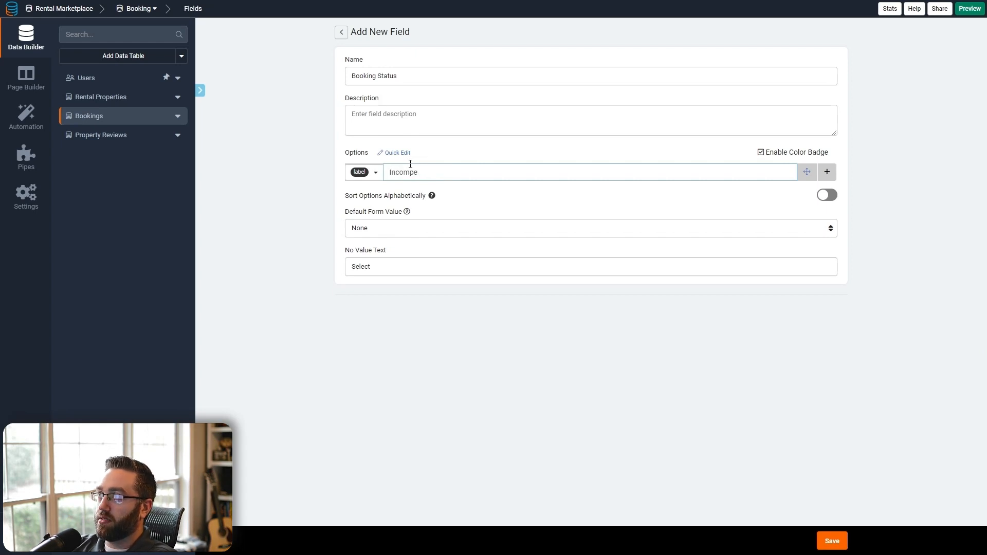
{"action": "left_click", "coordinate": [827, 171]}
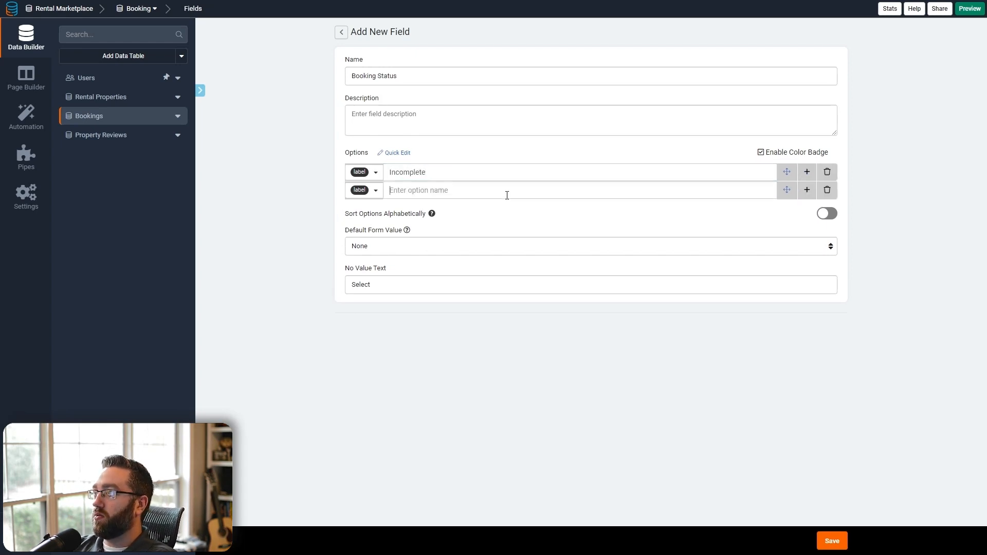
{"action": "left_click", "coordinate": [506, 195]}
{"action": "type", "text": "Completed"}
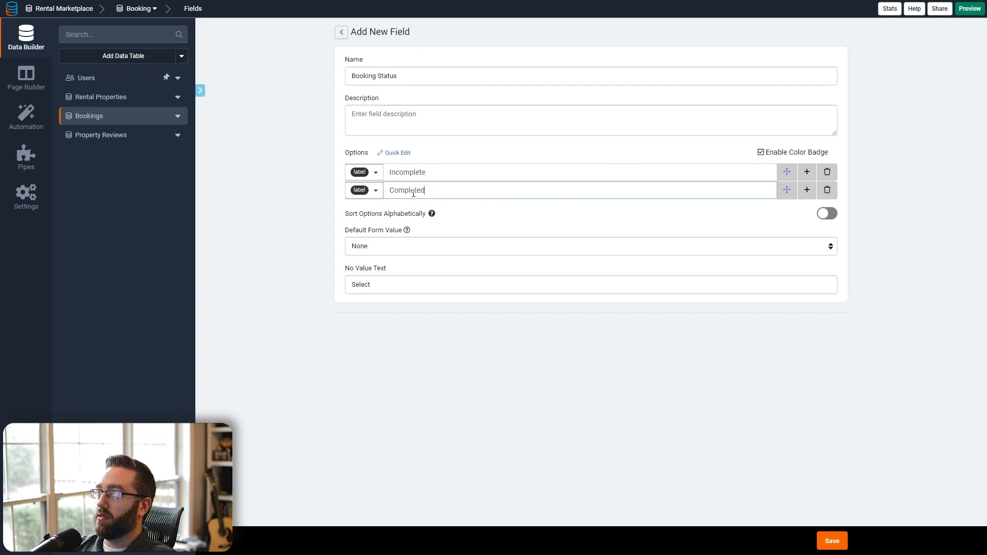
- Color Incomplete red and Completed green, save the field, and open Property Reviews
{"action": "left_click", "coordinate": [362, 172]}
{"action": "left_click", "coordinate": [419, 195]}
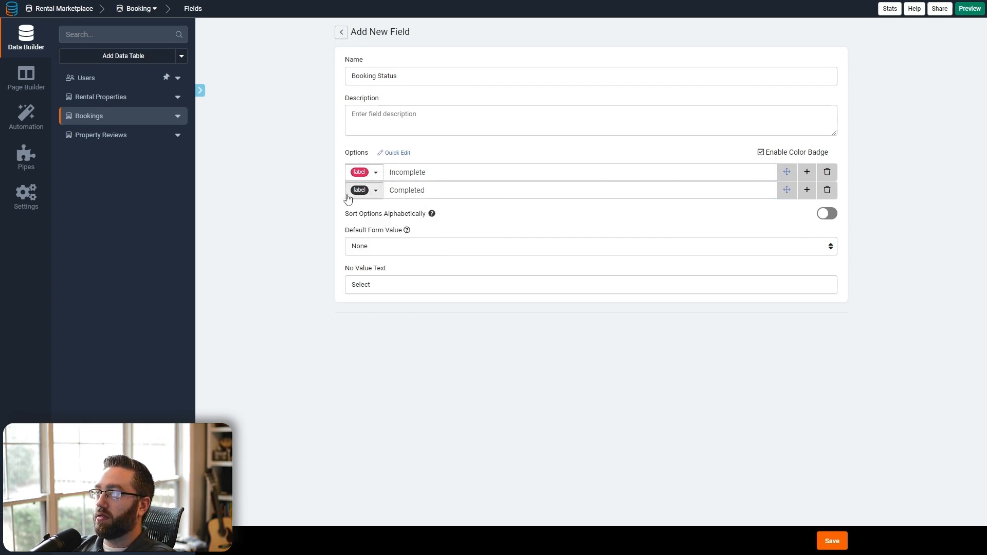
{"action": "left_click", "coordinate": [362, 191]}
{"action": "left_click", "coordinate": [374, 213]}
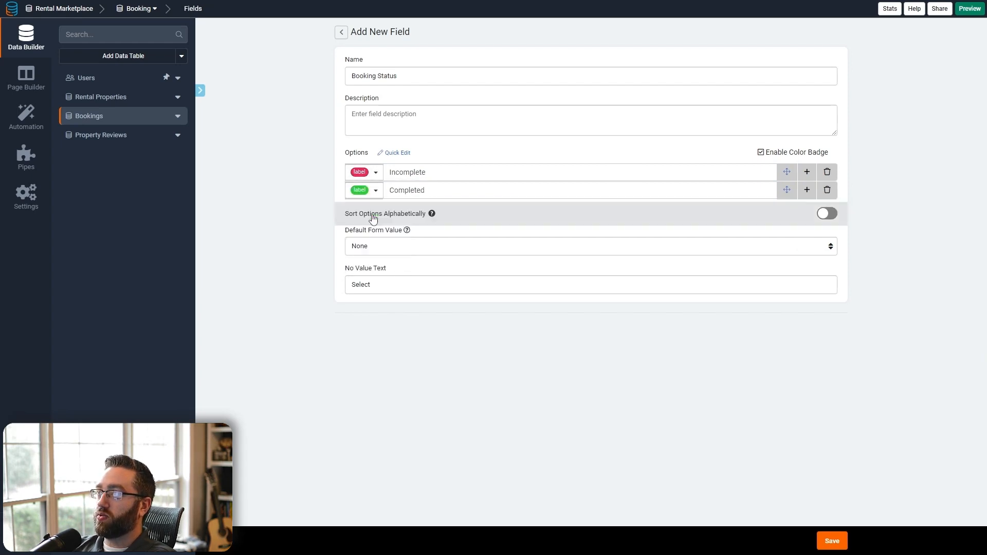
{"action": "left_click", "coordinate": [831, 541]}
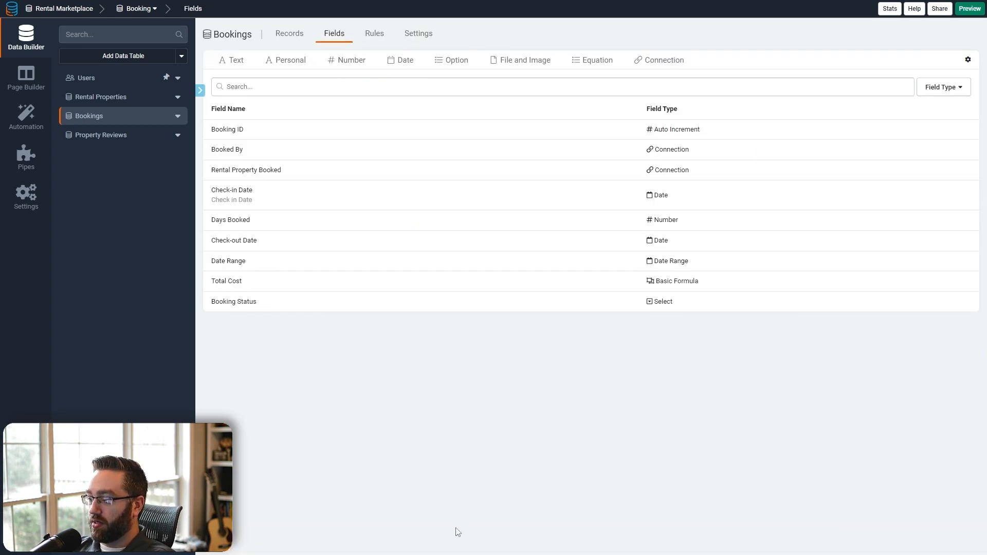
{"action": "left_click", "coordinate": [113, 135]}
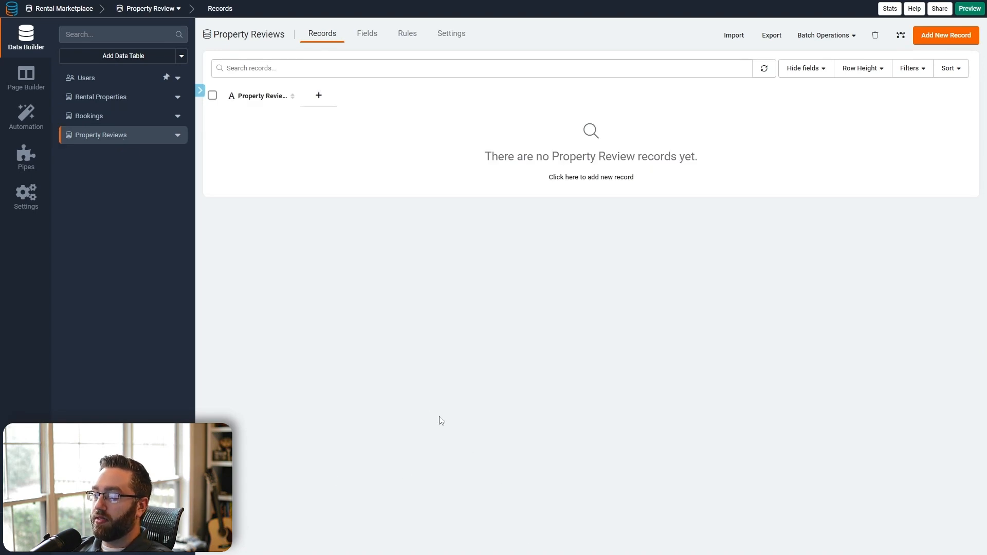
- Rename the Property Review Name field to Review Title
{"action": "left_click_drag", "start_coordinate": [294, 96], "coordinate": [344, 99]}
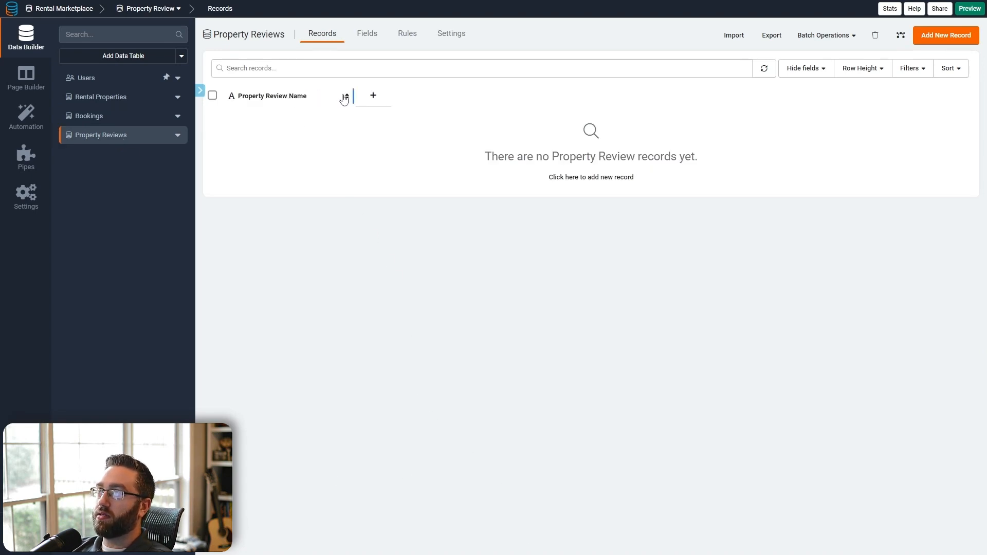
{"action": "left_click", "coordinate": [365, 37]}
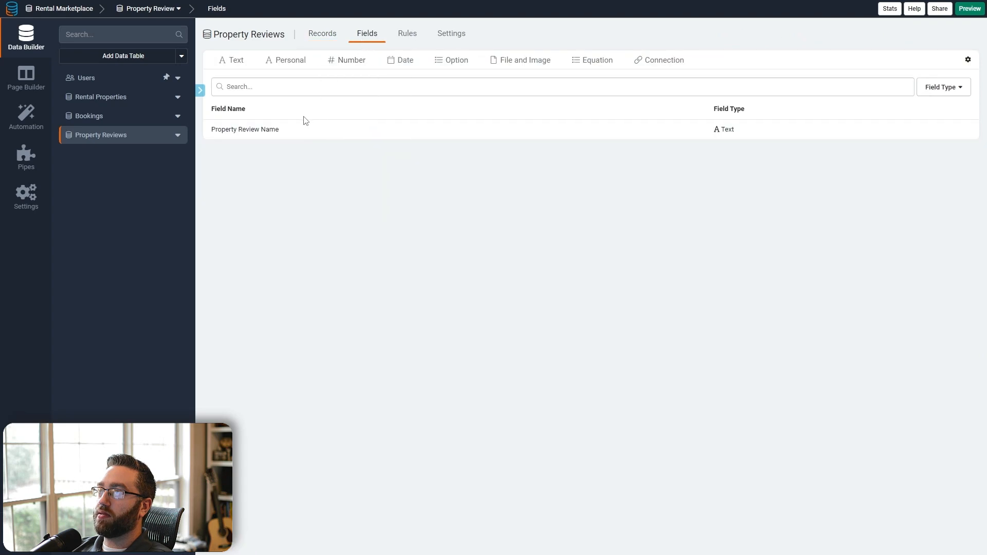
{"action": "left_click", "coordinate": [252, 134]}
{"action": "triple_click", "coordinate": [427, 84]}
{"action": "type", "text": "Review Title"}
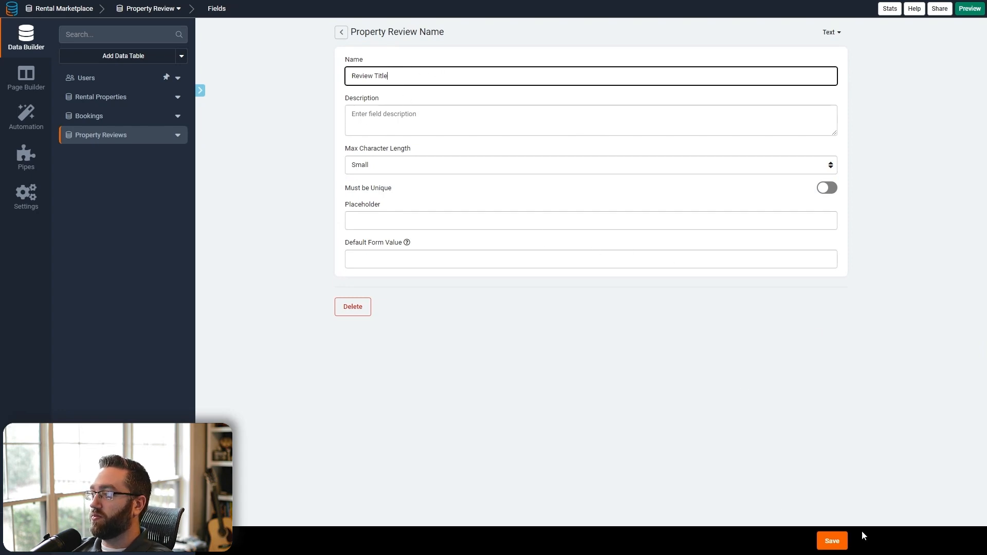
{"action": "left_click", "coordinate": [832, 540]}
- Add a Long Text field named Review
{"action": "left_click", "coordinate": [234, 61]}
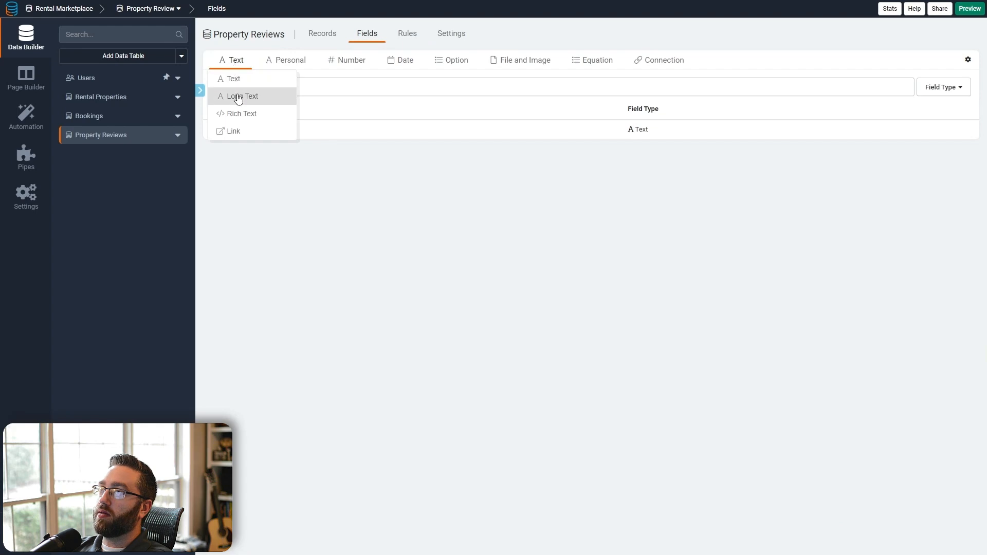
{"action": "left_click", "coordinate": [238, 96]}
{"action": "type", "text": "Review"}
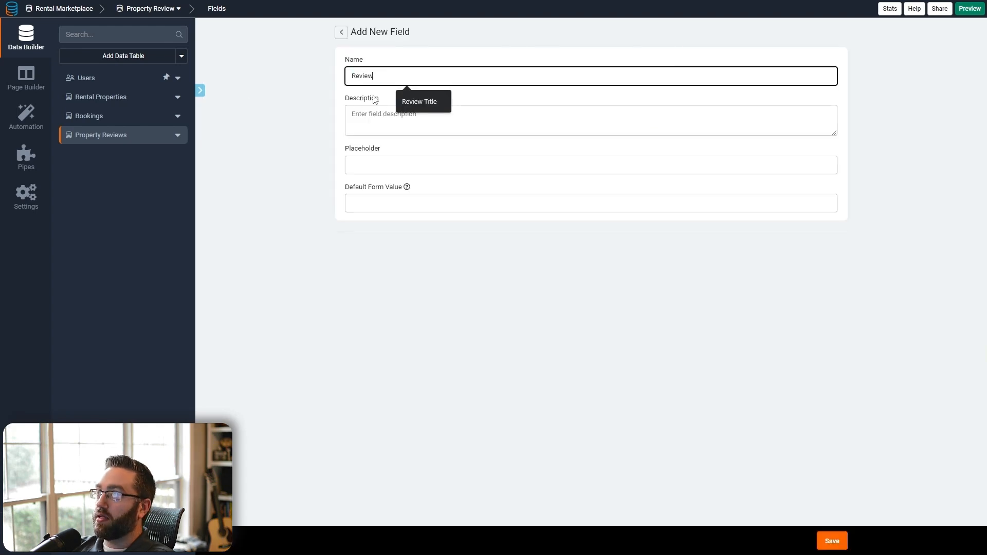
{"action": "left_click", "coordinate": [512, 390]}
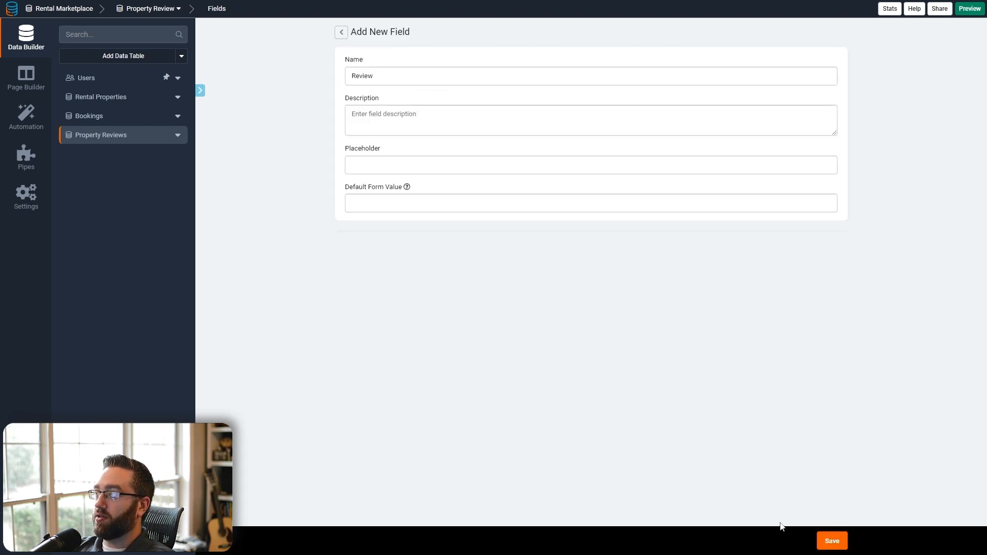
{"action": "left_click", "coordinate": [830, 541]}
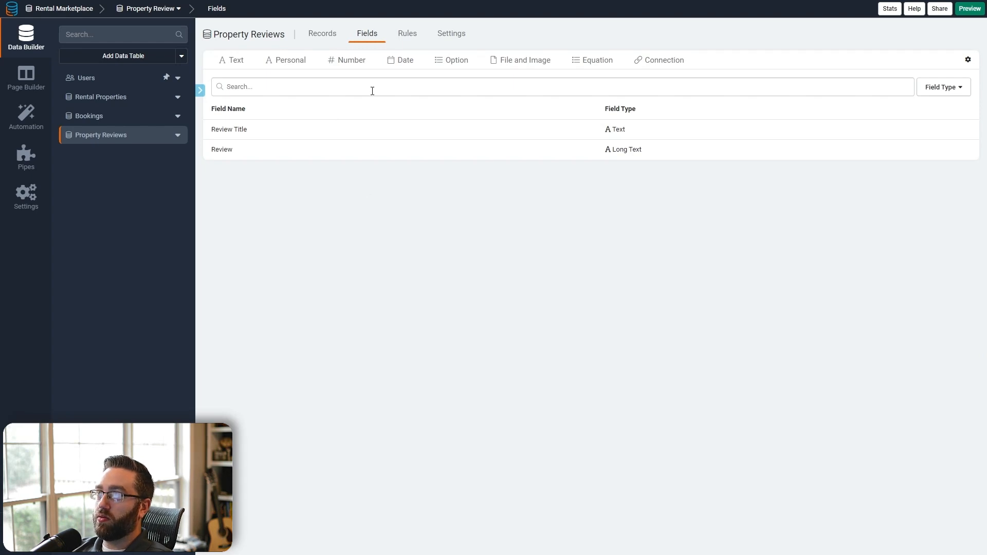
- Add a star Rating field named Rating with yellow icon colour
{"action": "mouse_move", "coordinate": [347, 60]}
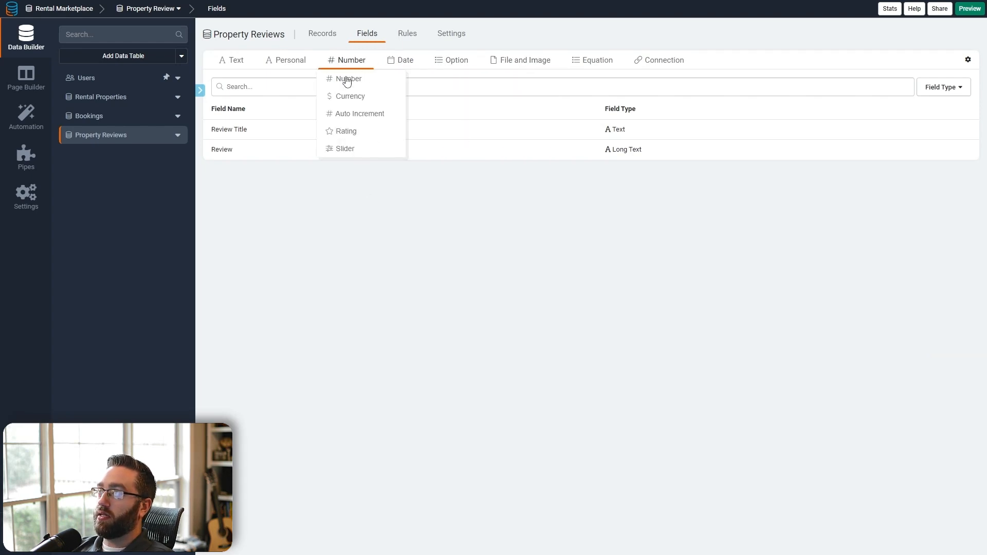
{"action": "left_click", "coordinate": [350, 137]}
{"action": "left_click", "coordinate": [827, 243]}
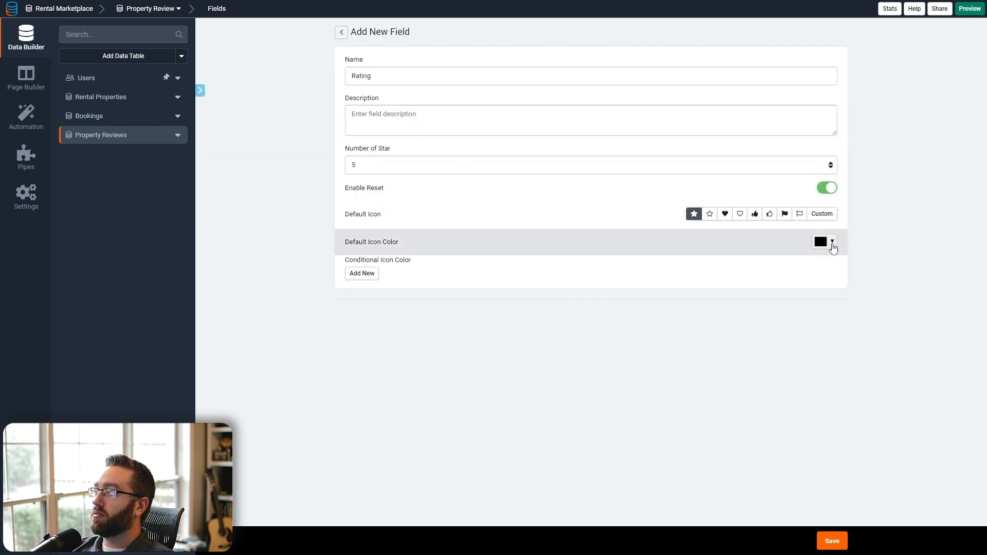
{"action": "left_click", "coordinate": [901, 265]}
{"action": "left_click_drag", "start_coordinate": [885, 262], "coordinate": [889, 260]}
{"action": "left_click", "coordinate": [891, 353]}
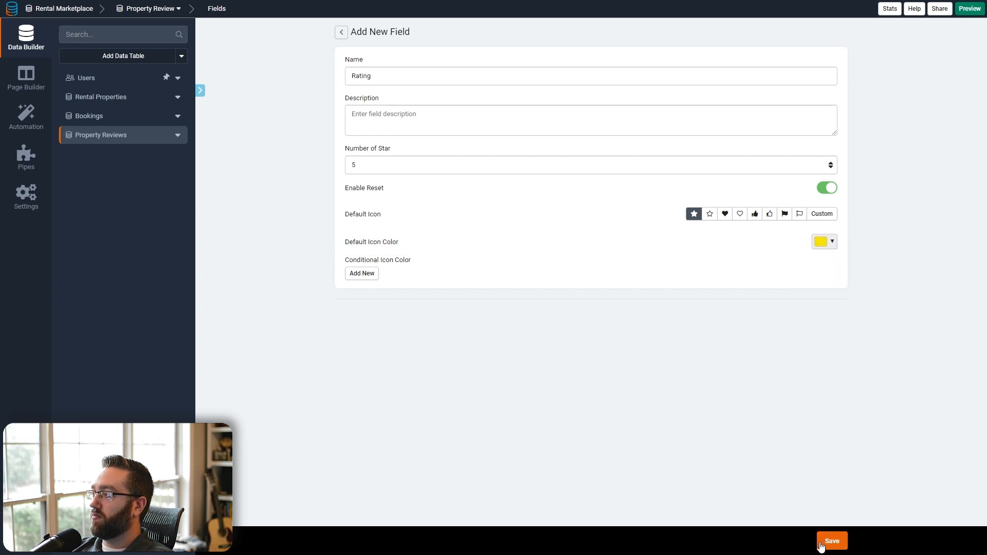
{"action": "left_click", "coordinate": [821, 547]}
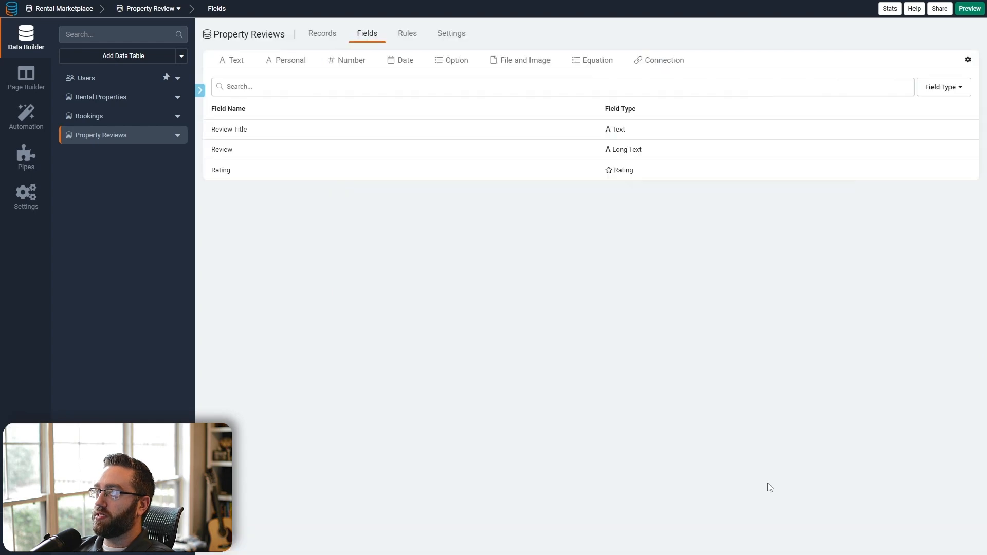
- Add a connection field to Users named Reviewer
{"action": "left_click", "coordinate": [652, 62]}
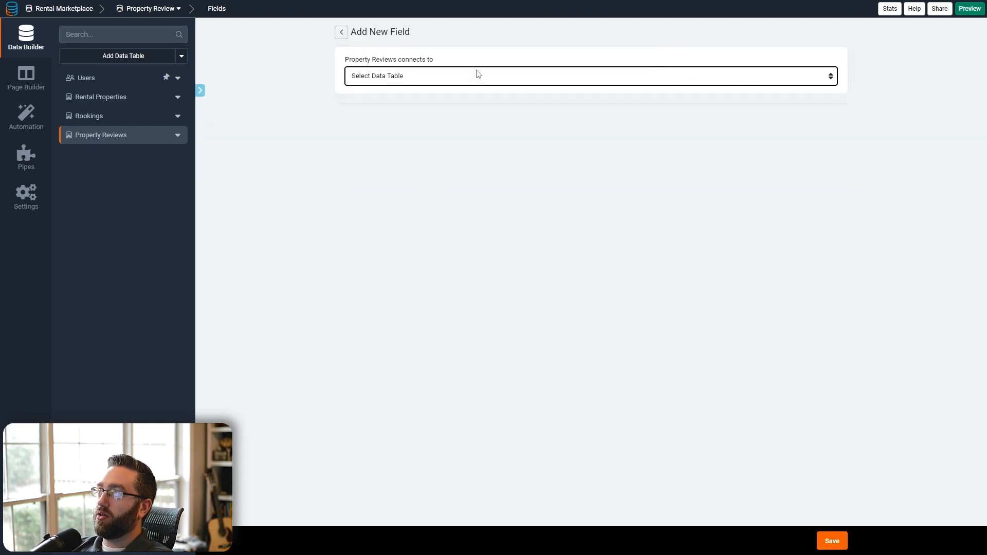
{"action": "left_click", "coordinate": [476, 75]}
{"action": "left_click", "coordinate": [398, 103]}
{"action": "left_click", "coordinate": [401, 77]}
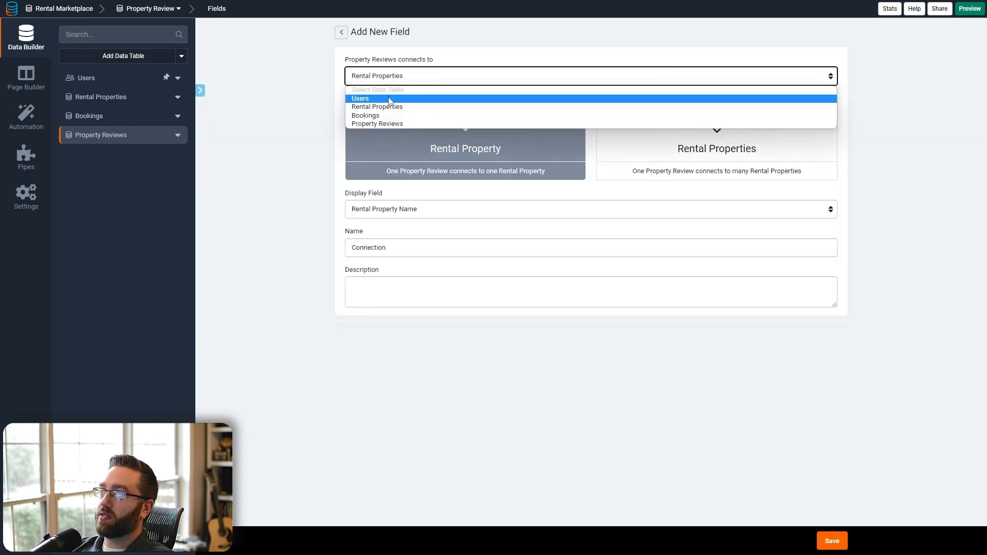
{"action": "left_click", "coordinate": [399, 94]}
{"action": "double_click", "coordinate": [385, 247]}
{"action": "type", "text": "User"}
{"action": "double_click", "coordinate": [387, 248]}
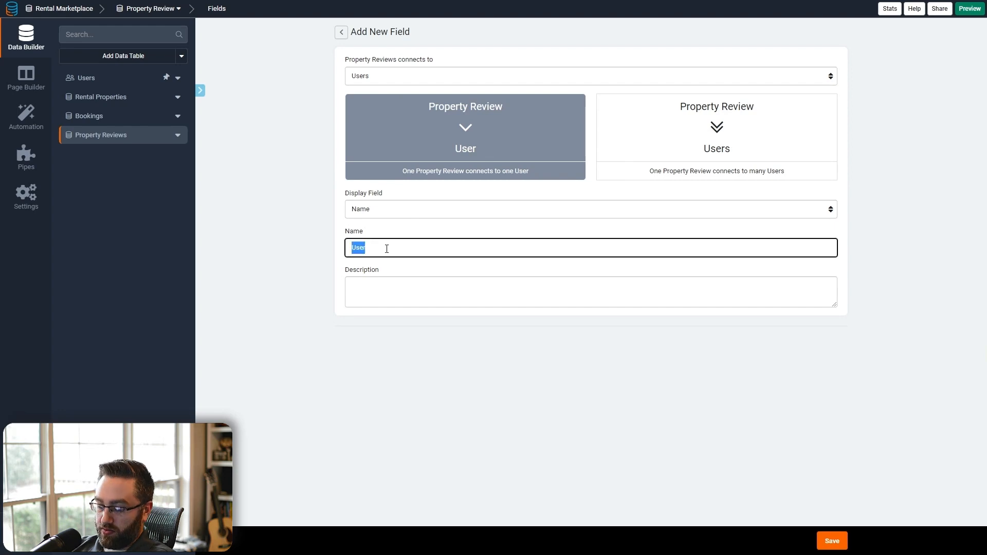
{"action": "type", "text": "Reviewer"}
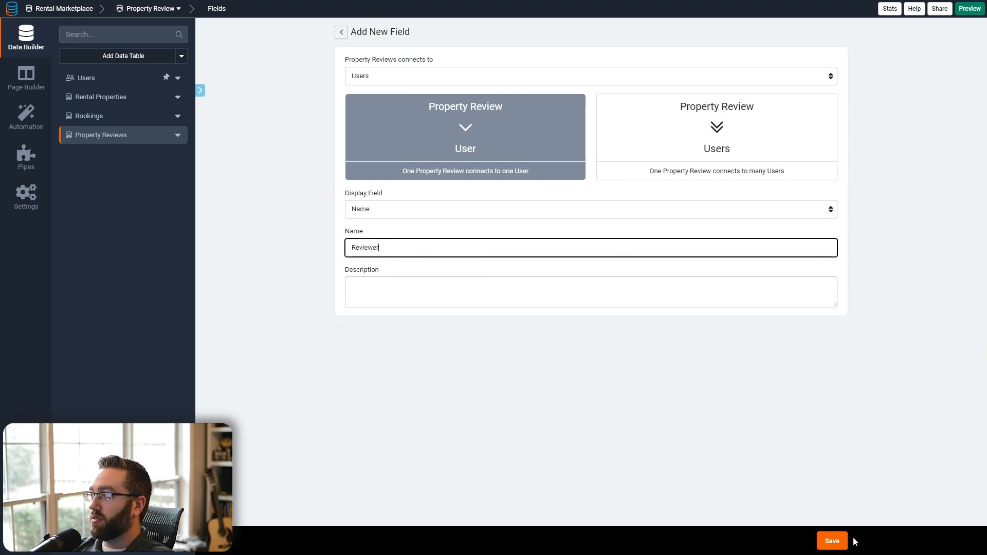
{"action": "left_click", "coordinate": [831, 541]}
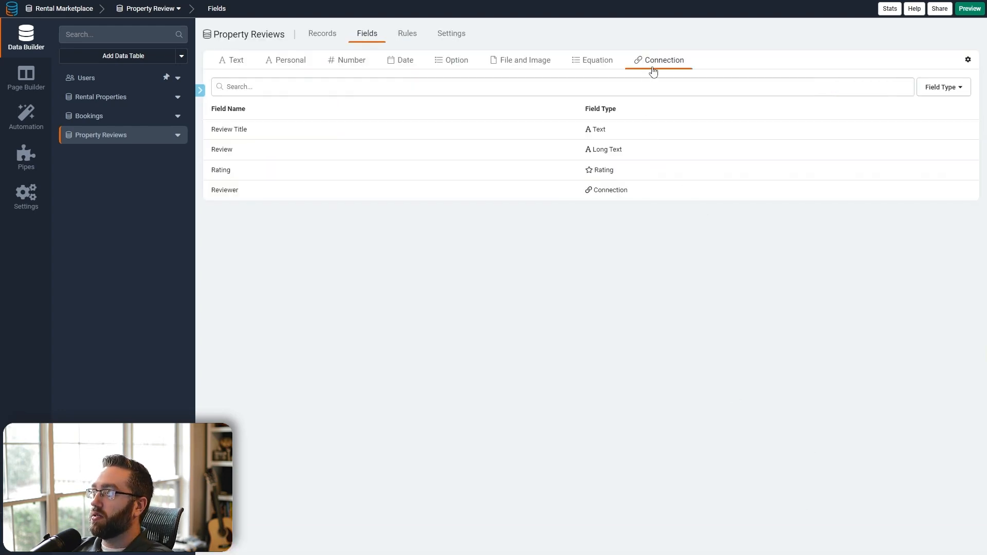
- Add a Rental Property connection field linking to Rental Properties
{"action": "left_click", "coordinate": [652, 71]}
{"action": "left_click", "coordinate": [641, 78]}
{"action": "left_click", "coordinate": [440, 107]}
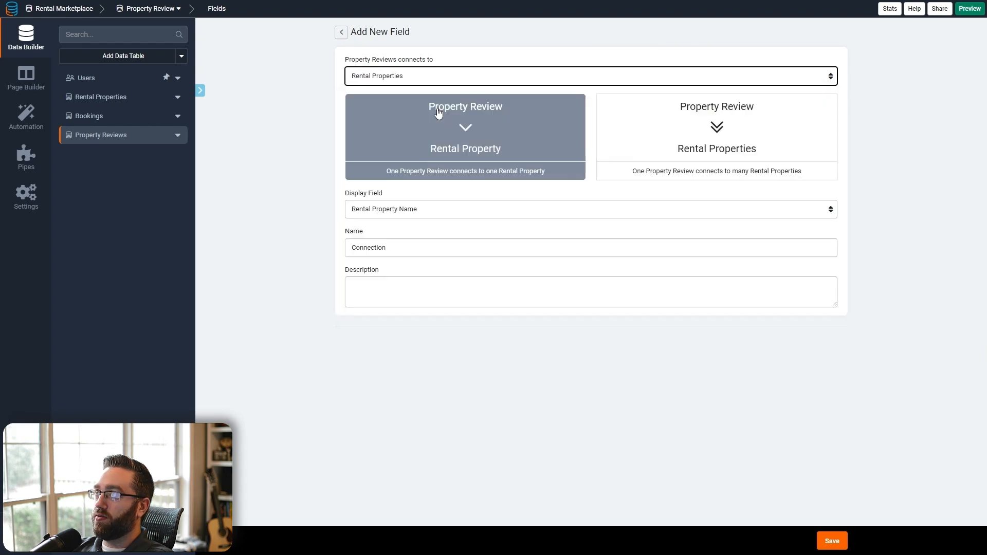
{"action": "left_click", "coordinate": [438, 113]}
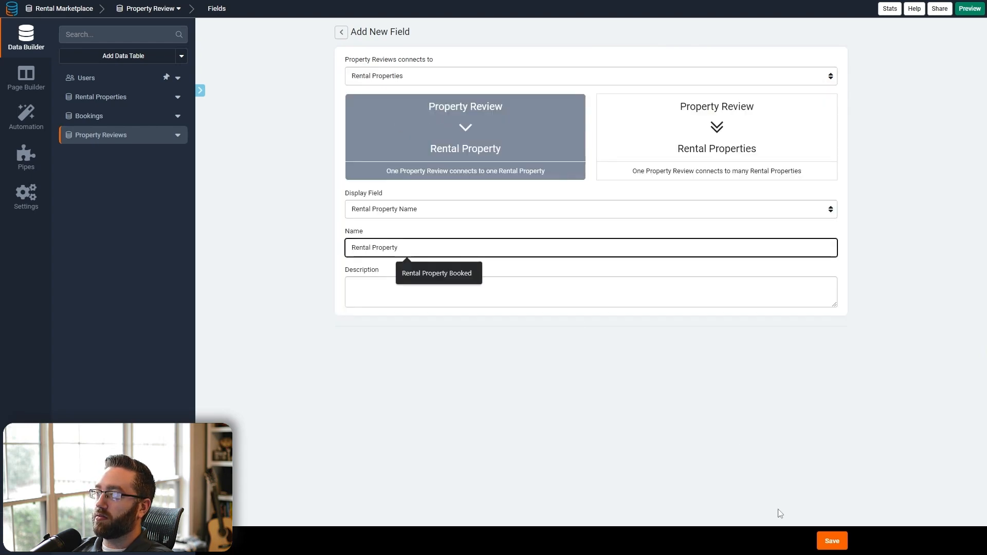
{"action": "left_click", "coordinate": [830, 543]}
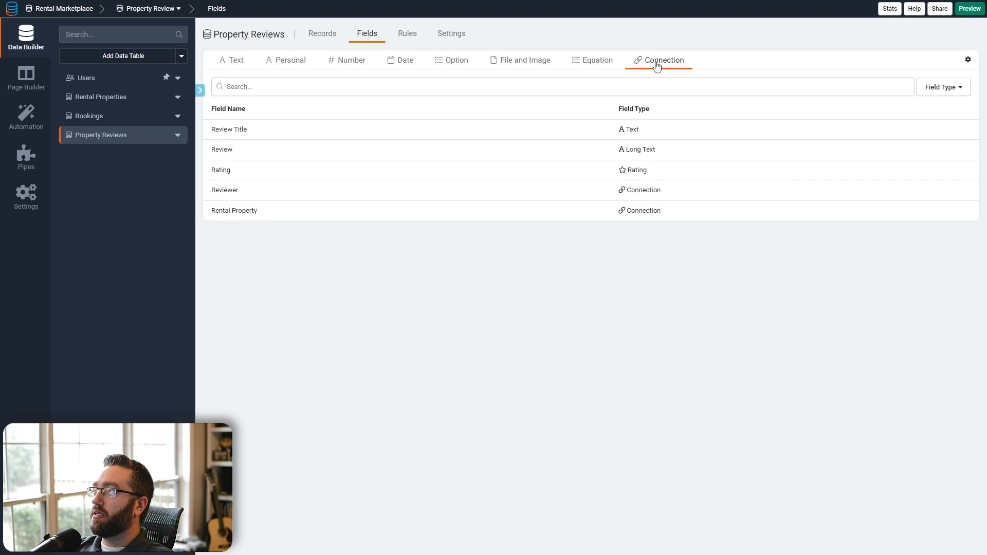
- Add a one-to-one Booking connection field linking to Bookings
{"action": "left_click", "coordinate": [657, 65]}
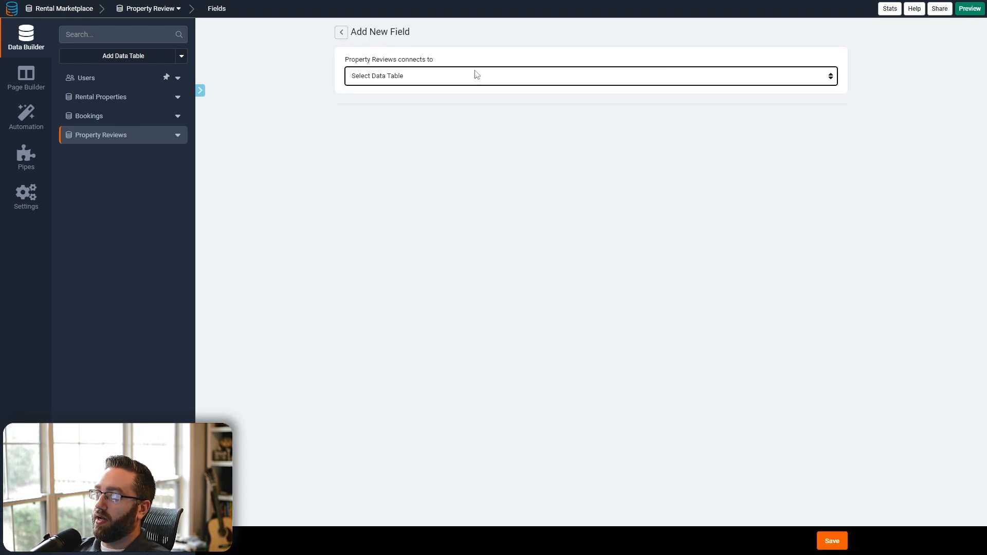
{"action": "left_click", "coordinate": [388, 76]}
{"action": "left_click", "coordinate": [370, 119]}
{"action": "left_click", "coordinate": [493, 149]}
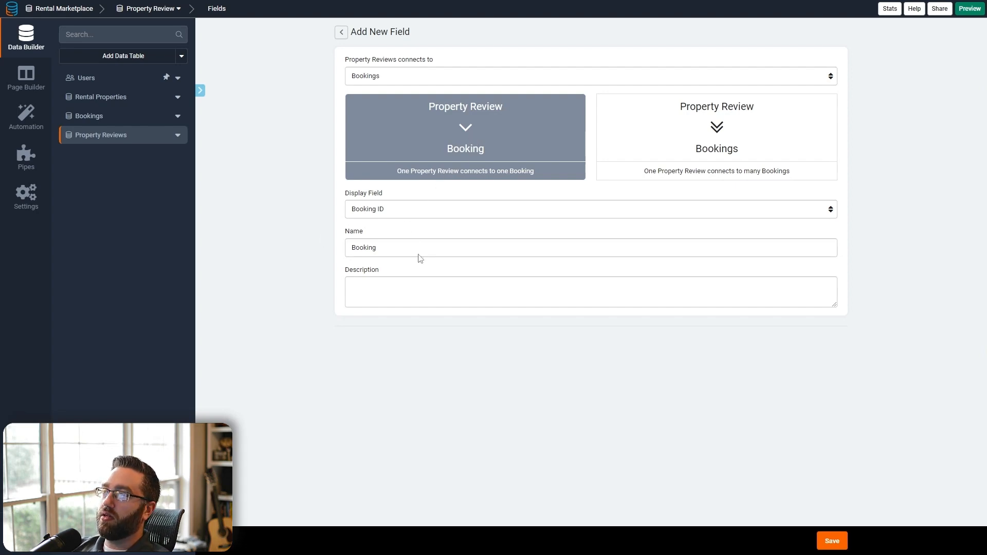
{"action": "left_click", "coordinate": [390, 249]}
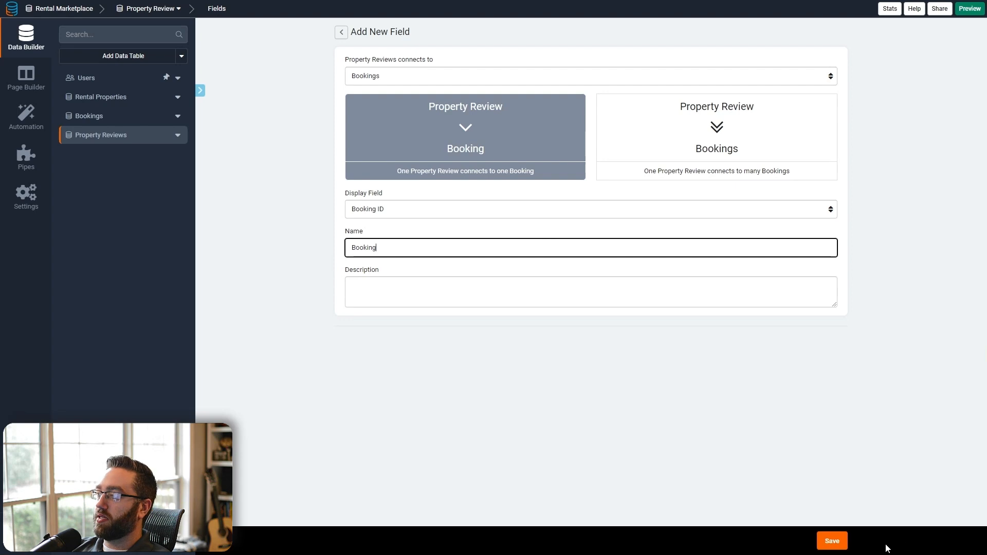
{"action": "left_click", "coordinate": [831, 540]}
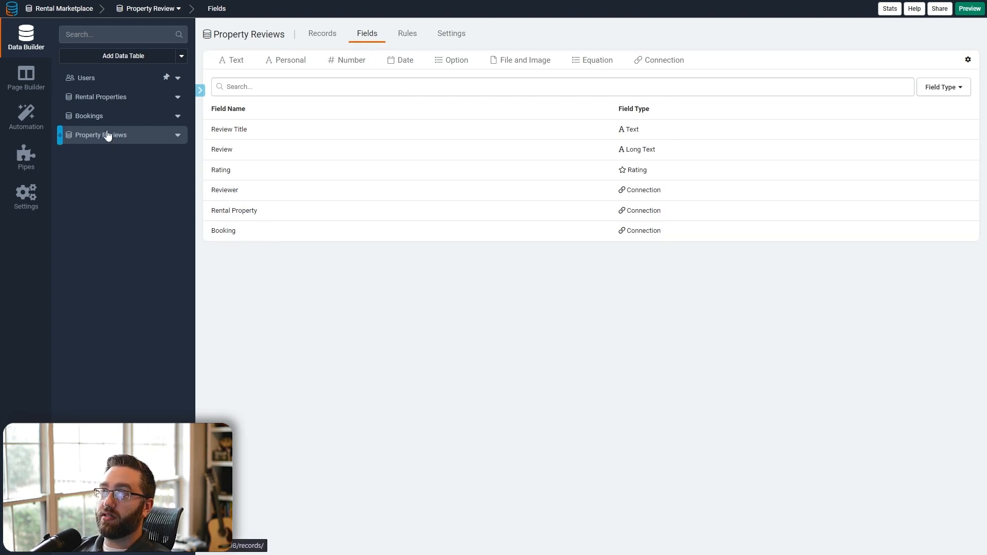
{"action": "left_click", "coordinate": [97, 81]}
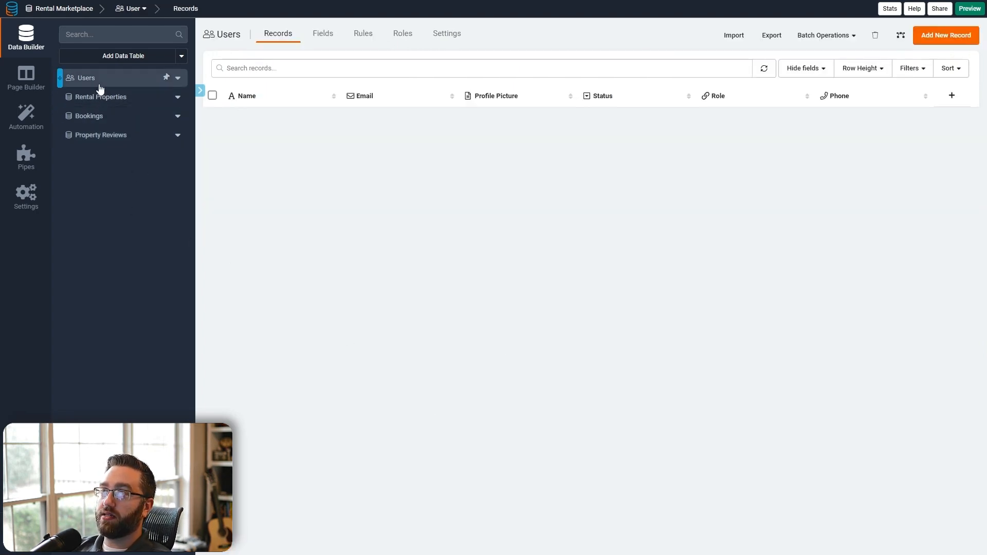
- Add a new user role named Admin
{"action": "left_click", "coordinate": [402, 36]}
{"action": "left_click", "coordinate": [907, 37]}
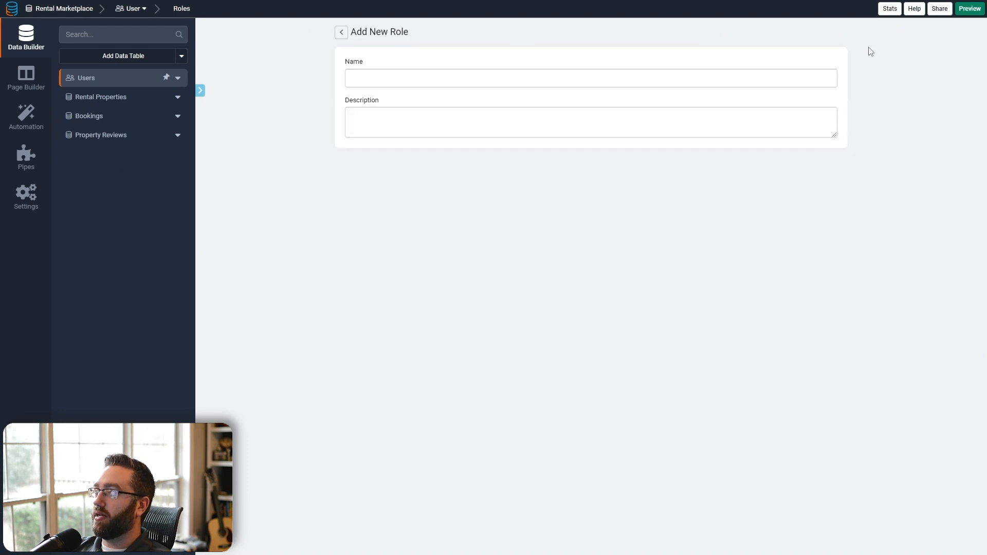
{"action": "left_click", "coordinate": [406, 73]}
{"action": "type", "text": "Admin"}
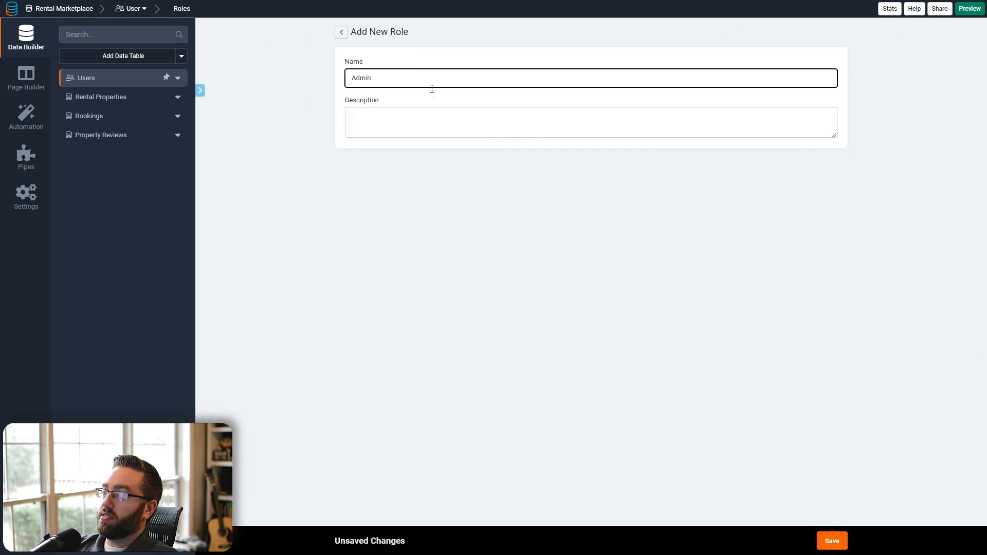
{"action": "left_click", "coordinate": [831, 540]}
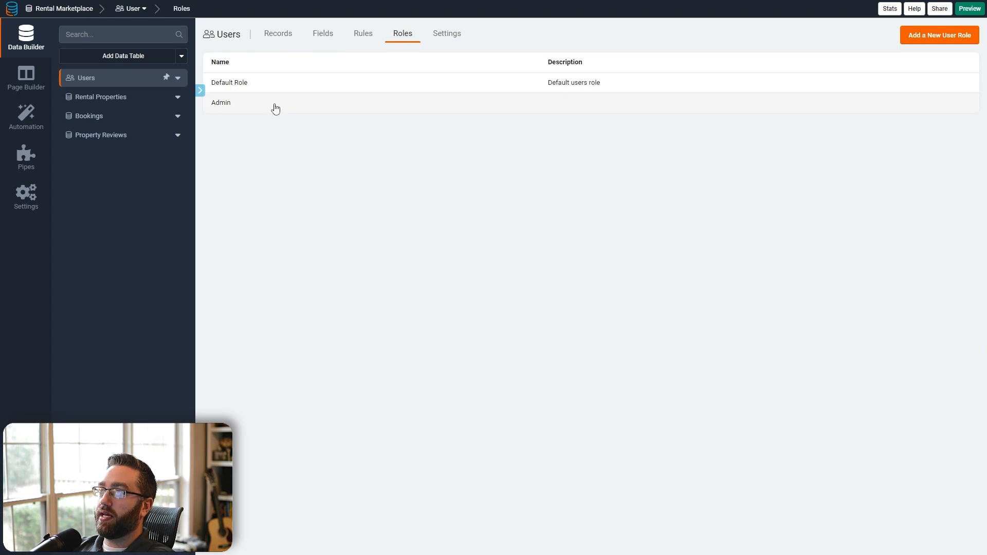
- Review the Default Role details, then switch to the Page Builder
{"action": "left_click", "coordinate": [260, 85]}
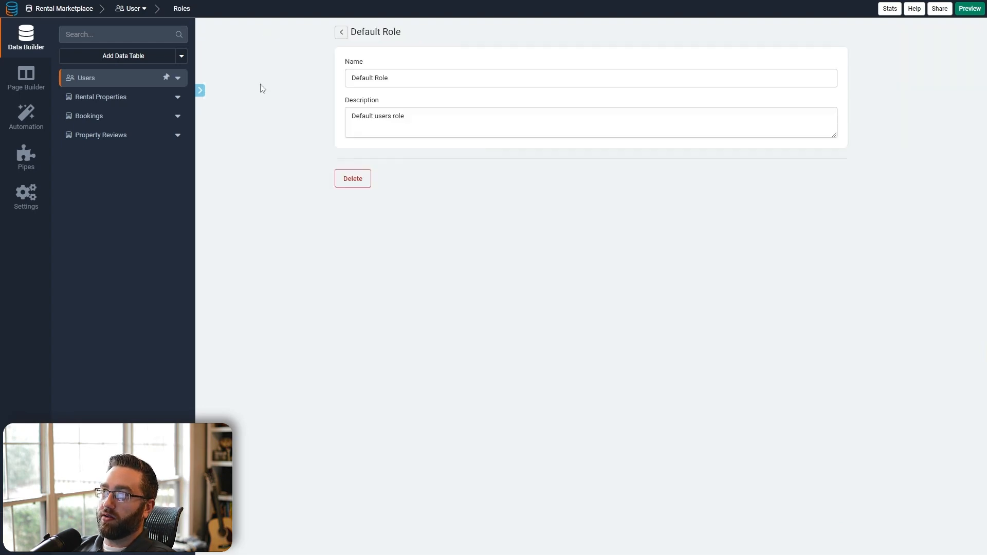
{"action": "left_click", "coordinate": [341, 31]}
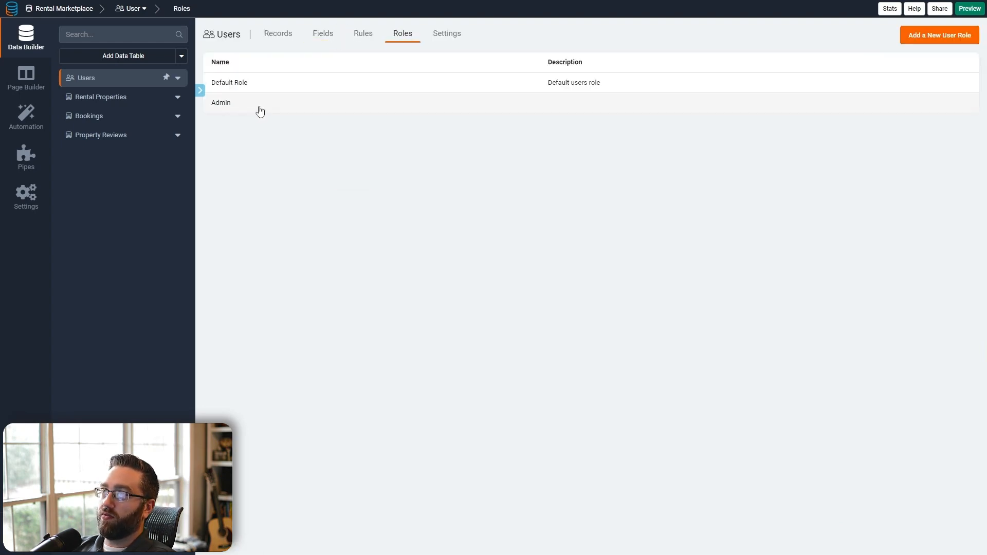
{"action": "left_click", "coordinate": [42, 91]}
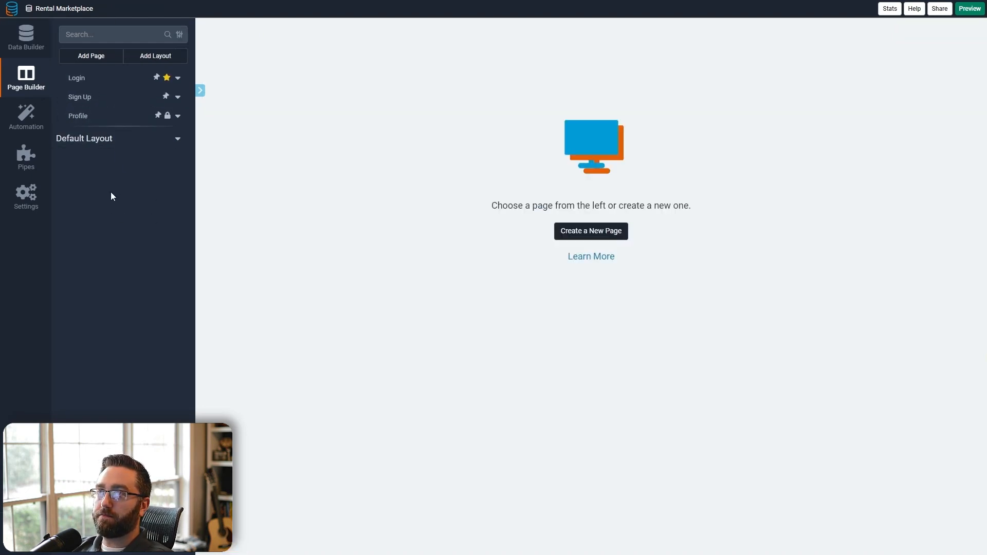
- Create 'Admin Layout' using the third style with Menu, Breadcrumb and User Menu
{"action": "left_click", "coordinate": [152, 56]}
{"action": "triple_click", "coordinate": [372, 136]}
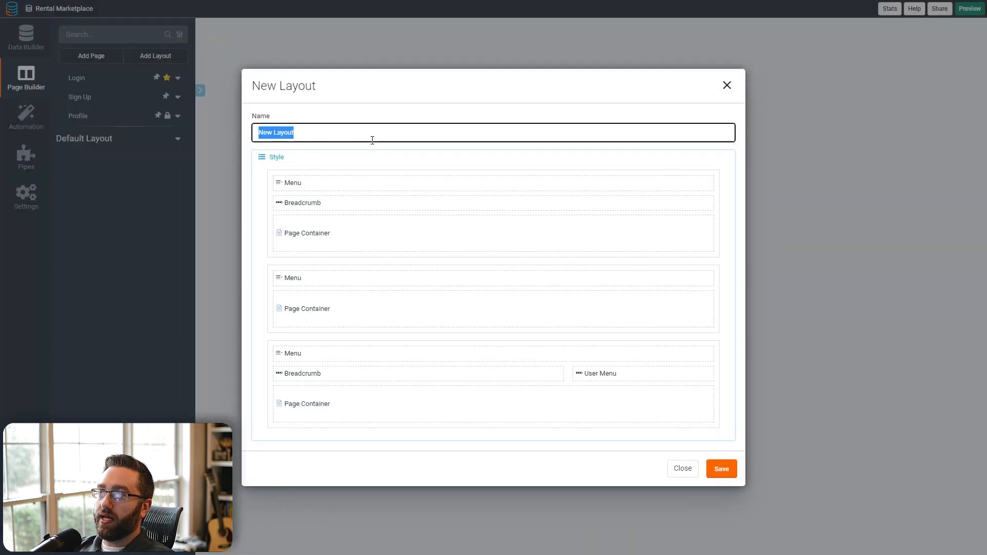
{"action": "type", "text": "Admin La"}
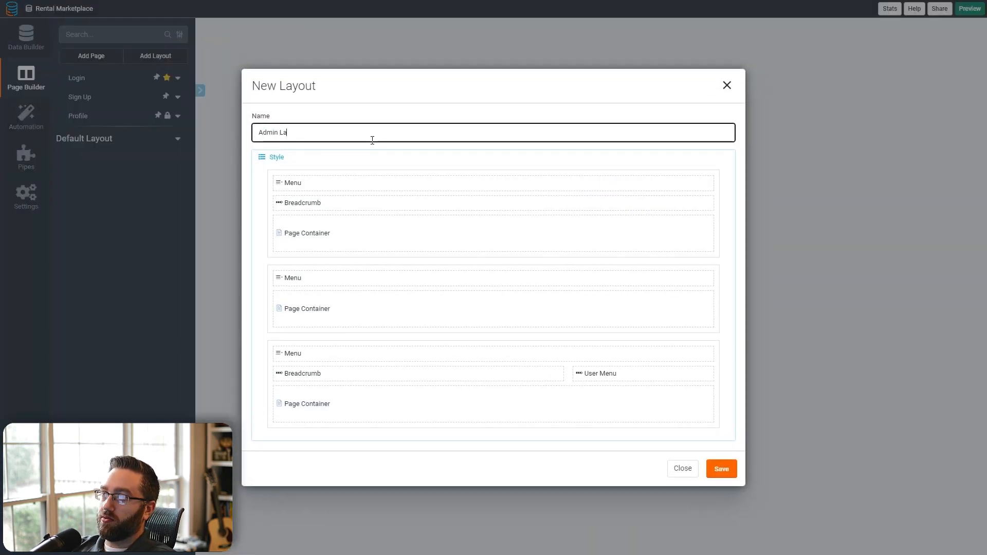
{"action": "type", "text": "yout"}
{"action": "left_click", "coordinate": [377, 370]}
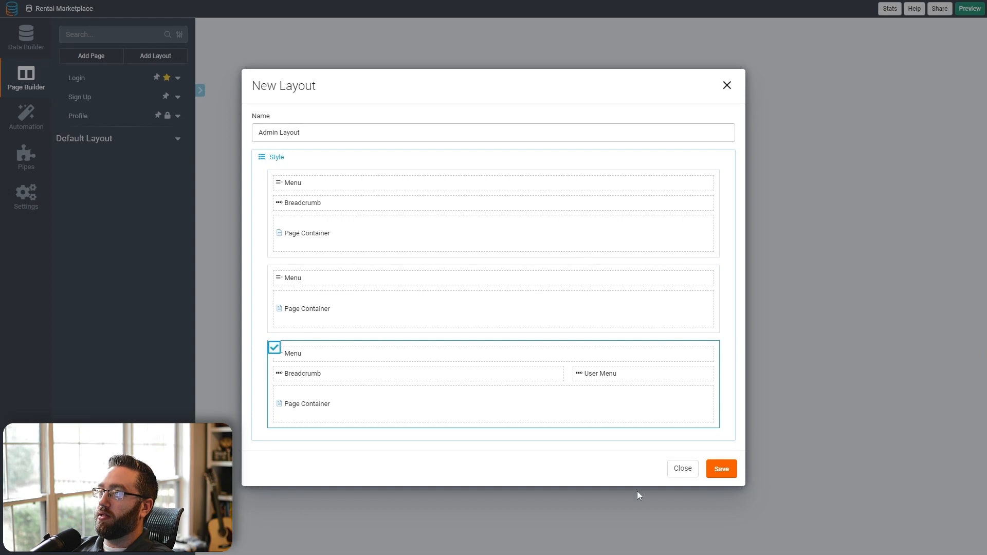
{"action": "left_click", "coordinate": [721, 469]}
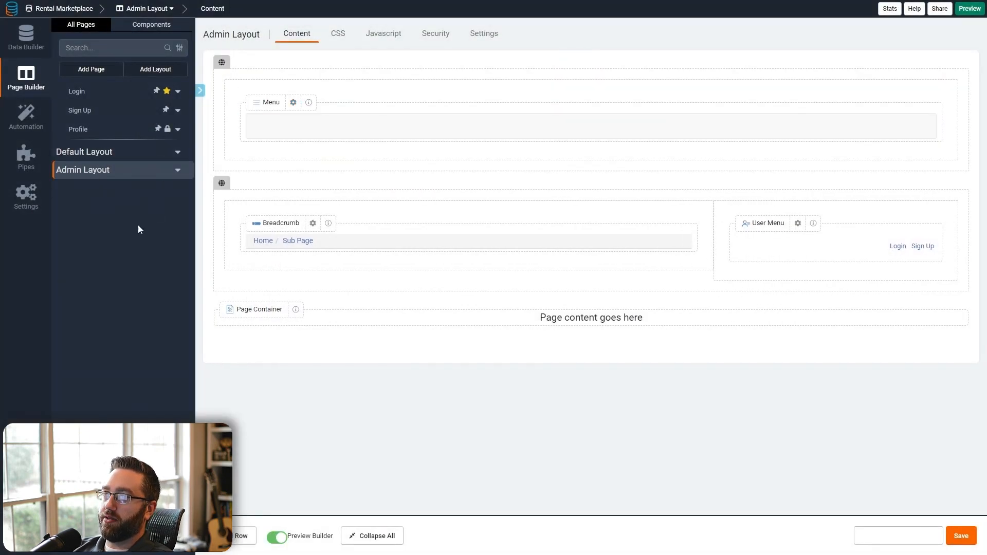
- Start a new page named Property Management on the Admin Layout, in Admin Layout Menu 1
{"action": "left_click", "coordinate": [92, 73]}
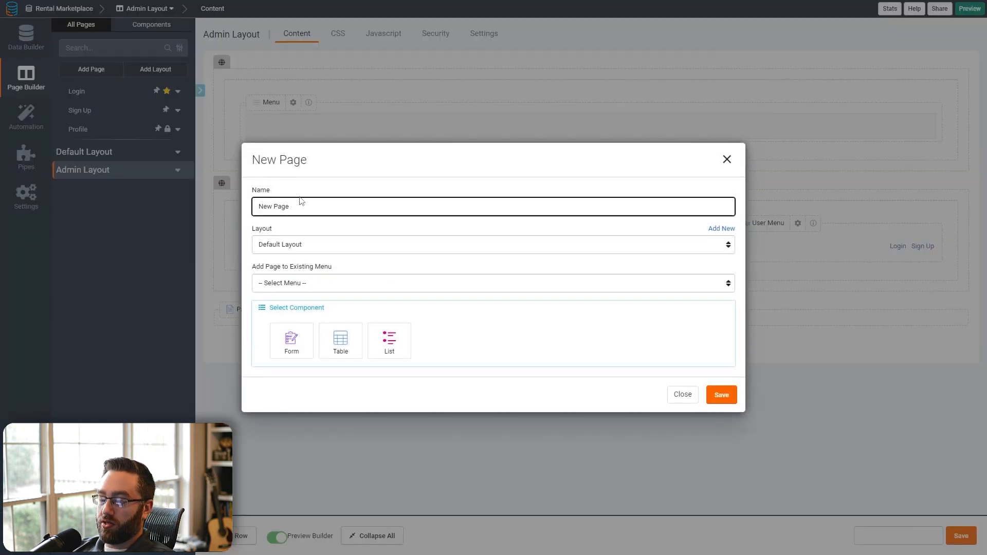
{"action": "triple_click", "coordinate": [301, 200]}
{"action": "type", "text": "Po"}
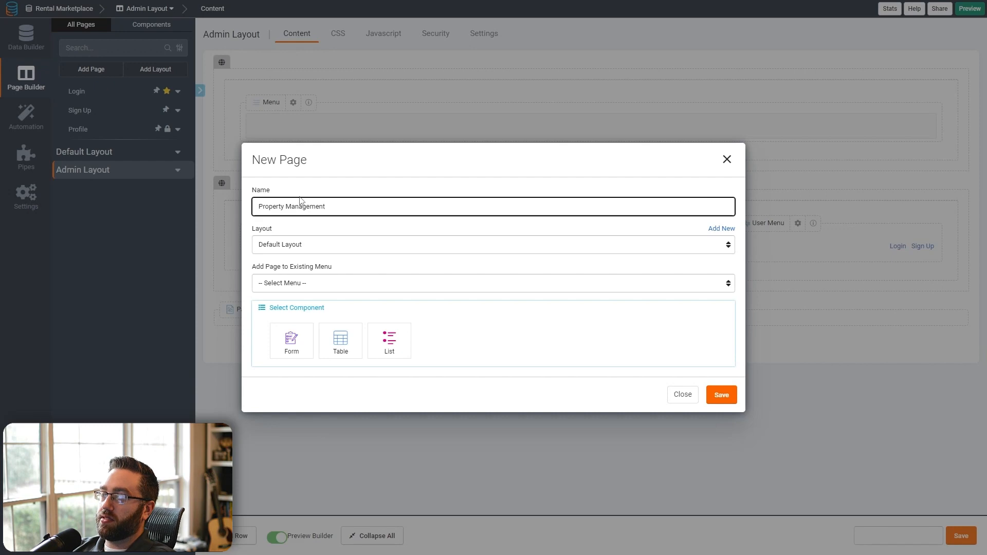
{"action": "left_click", "coordinate": [298, 247]}
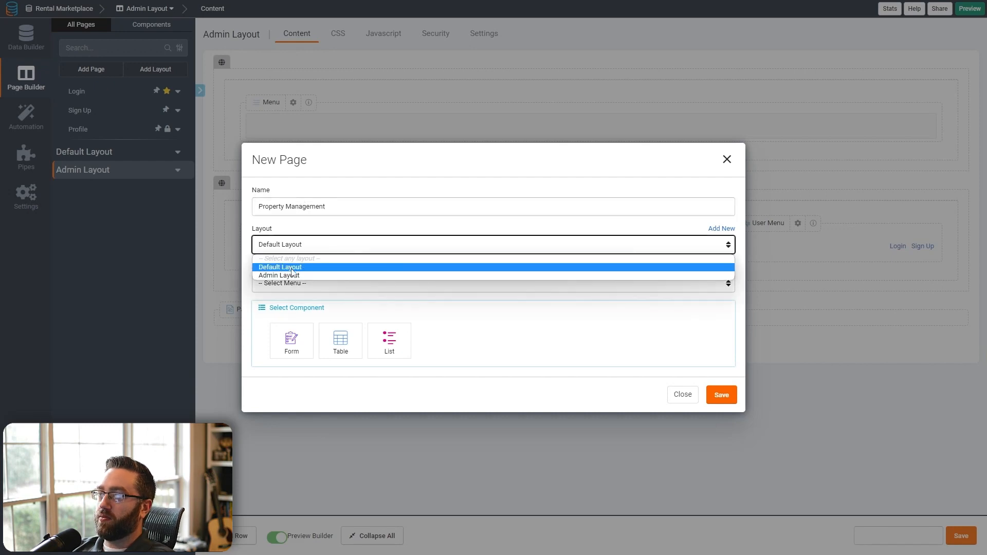
{"action": "left_click", "coordinate": [291, 267]}
{"action": "left_click", "coordinate": [286, 282]}
{"action": "left_click", "coordinate": [308, 306]}
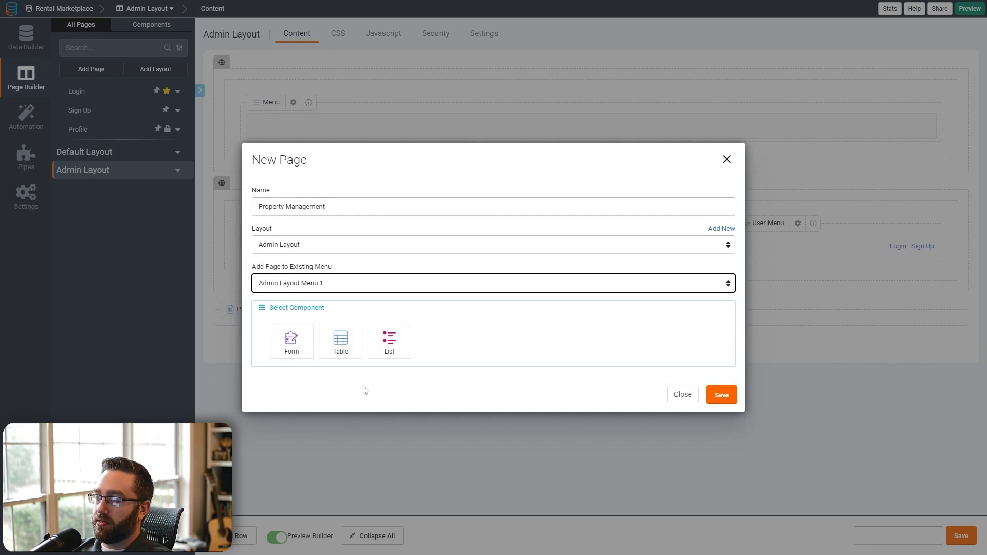
- Show Rental Properties as a table with a details page and add form, then create it
{"action": "left_click", "coordinate": [345, 354]}
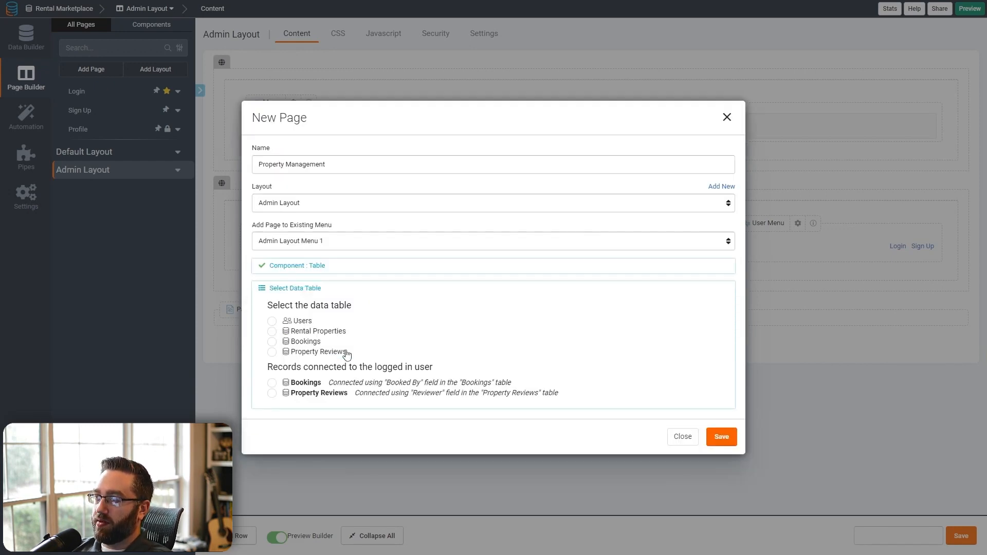
{"action": "left_click", "coordinate": [272, 332]}
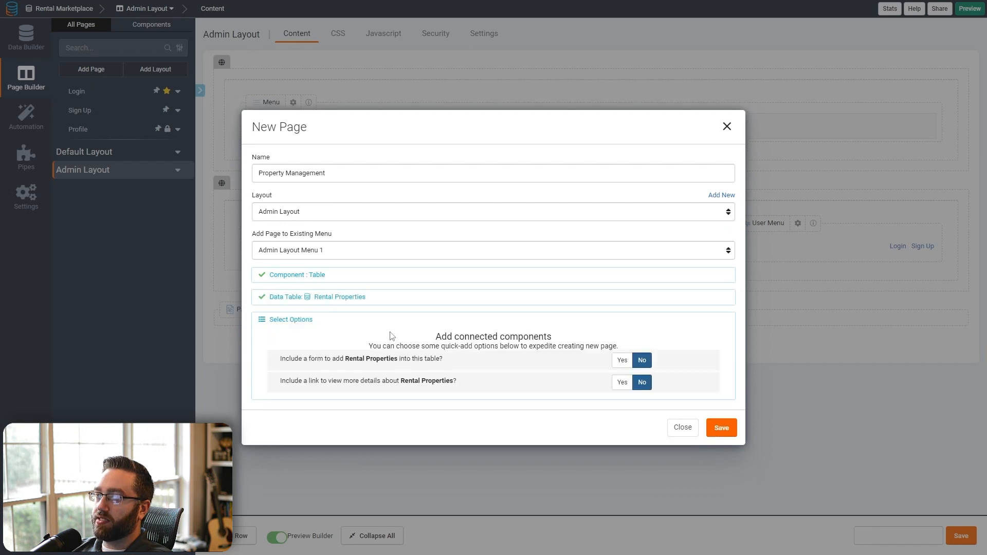
{"action": "left_click", "coordinate": [621, 384]}
{"action": "left_click", "coordinate": [622, 359]}
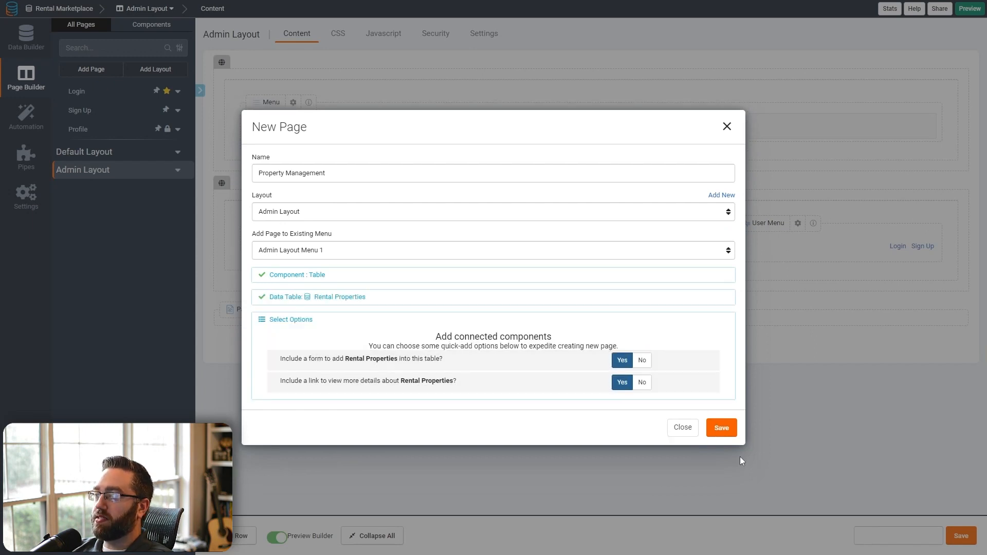
{"action": "left_click", "coordinate": [721, 428]}
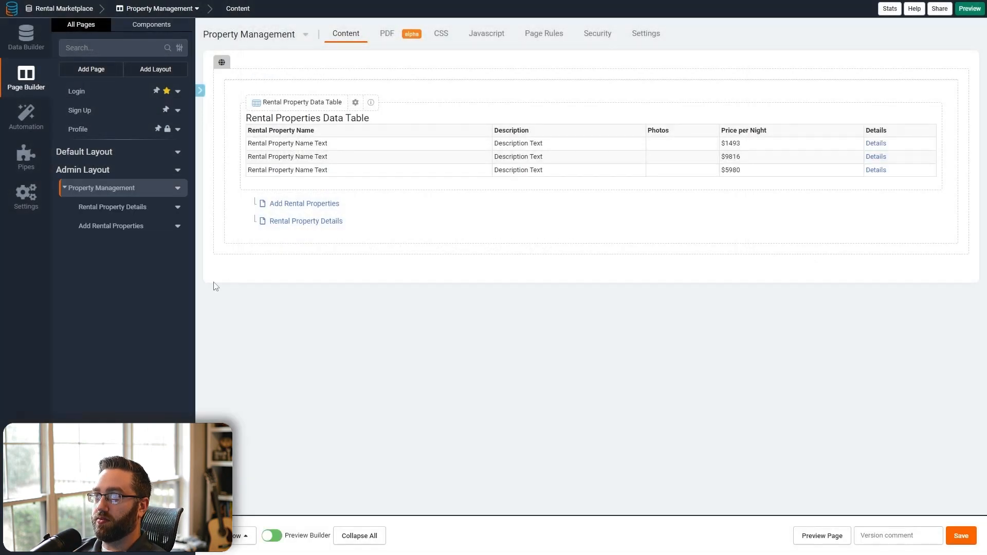
- Start a new page named Bookings on the Admin Layout, in Admin Layout Menu 1
{"action": "left_click", "coordinate": [91, 69]}
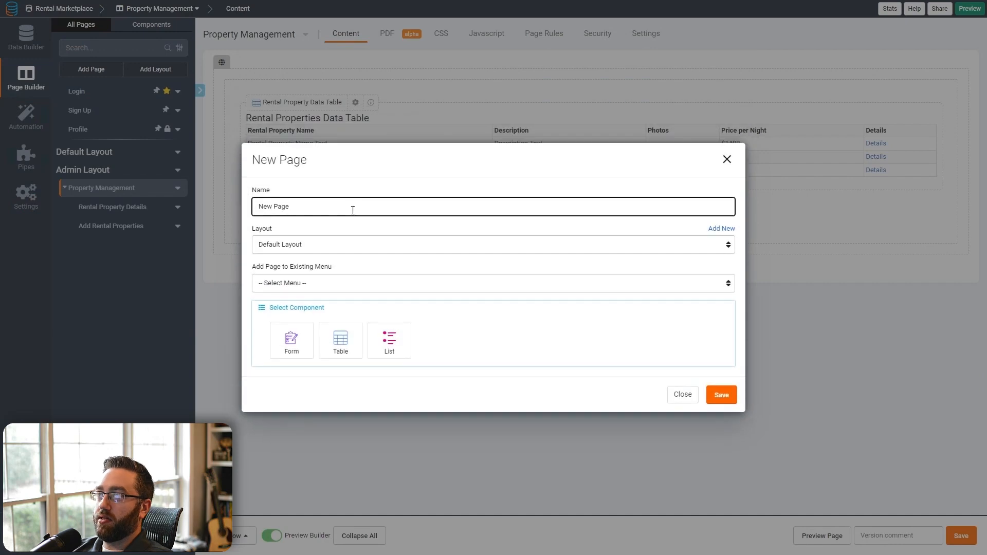
{"action": "triple_click", "coordinate": [353, 210]}
{"action": "type", "text": "Bookings"}
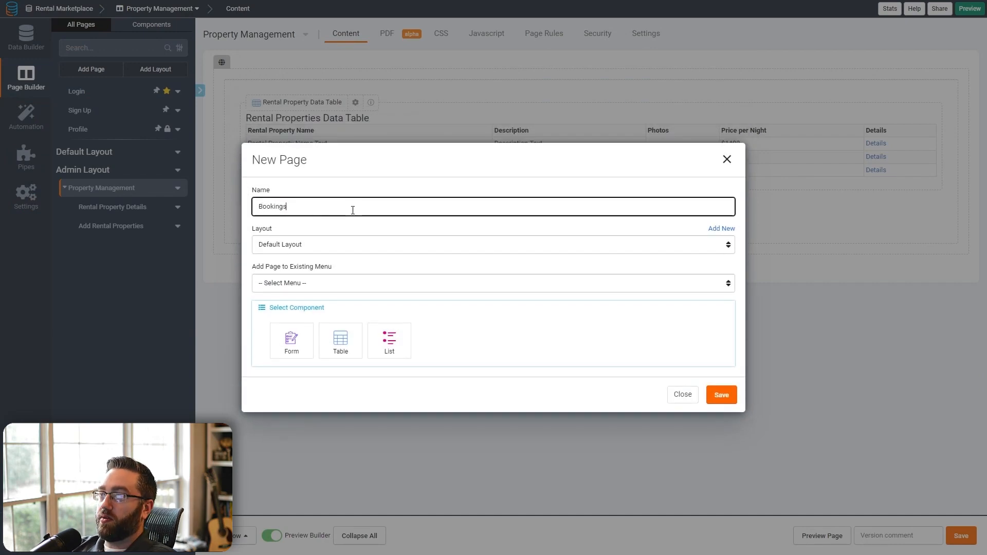
{"action": "left_click", "coordinate": [294, 246]}
{"action": "left_click", "coordinate": [288, 277]}
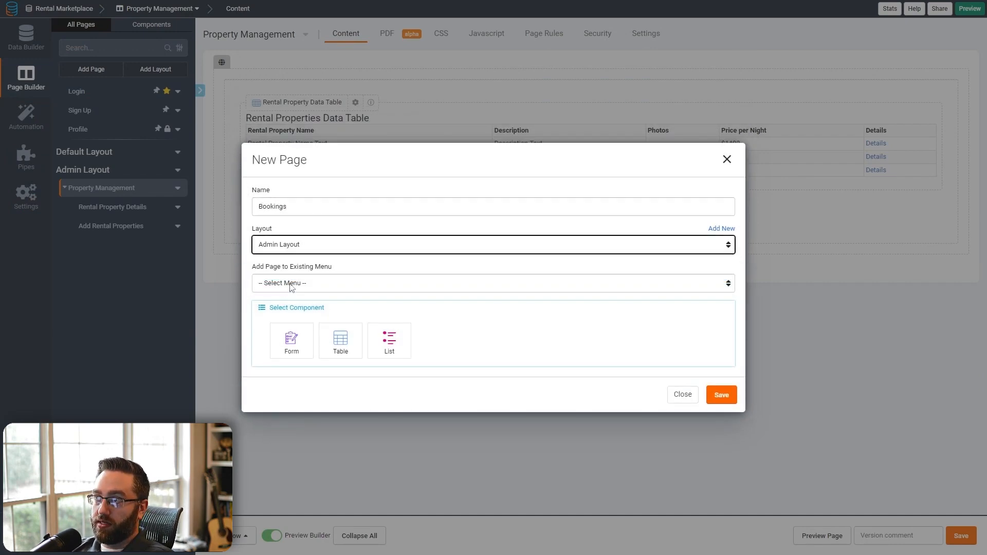
{"action": "left_click", "coordinate": [288, 282]}
{"action": "left_click", "coordinate": [288, 308]}
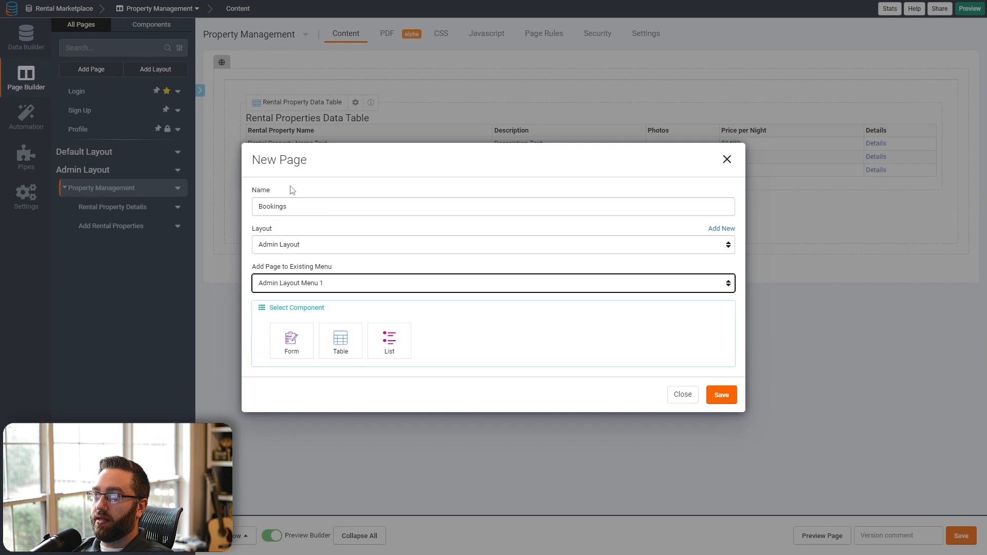
- Show Bookings as a table with add form and details page, create it, then return to Property Management
{"action": "left_click", "coordinate": [340, 340]}
{"action": "left_click", "coordinate": [297, 343]}
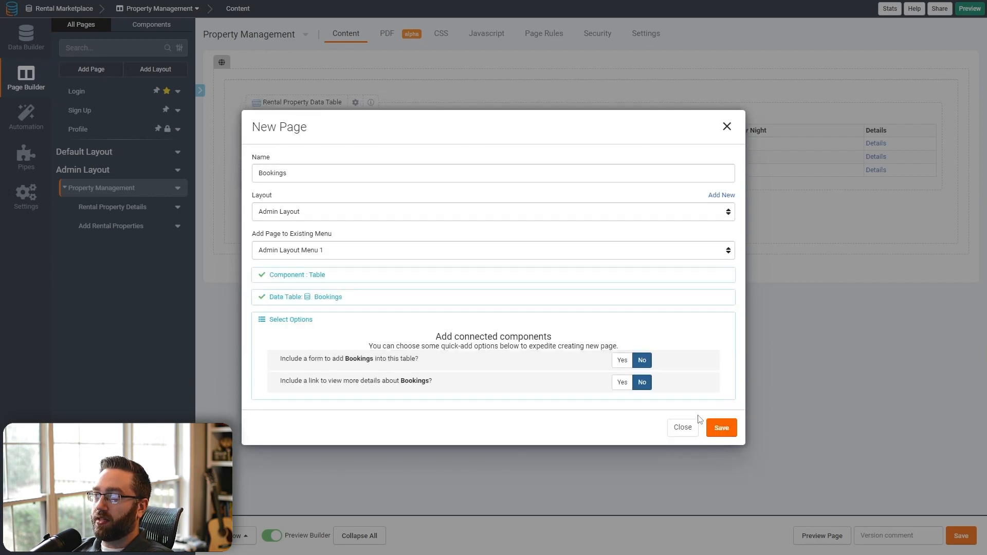
{"action": "left_click", "coordinate": [622, 382]}
{"action": "left_click", "coordinate": [622, 360]}
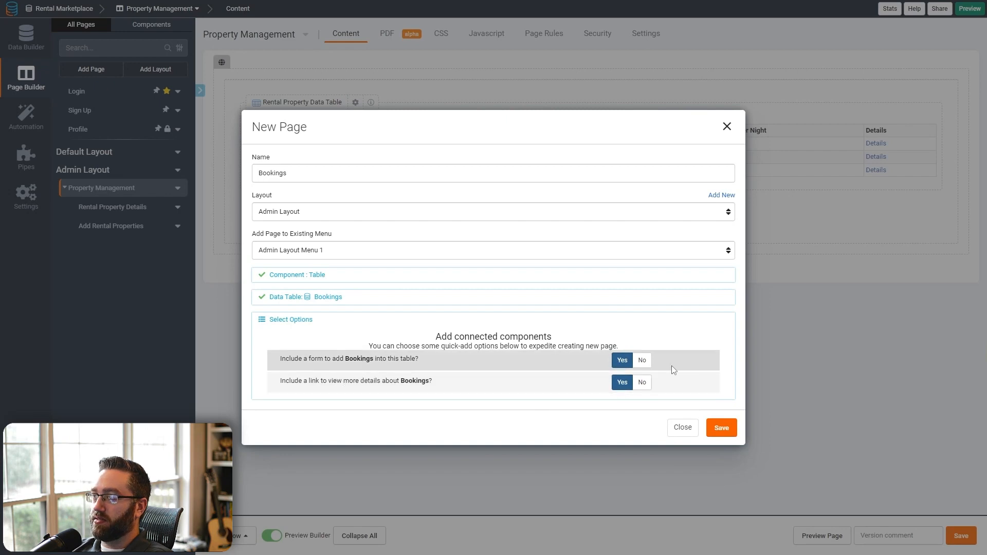
{"action": "left_click", "coordinate": [721, 428]}
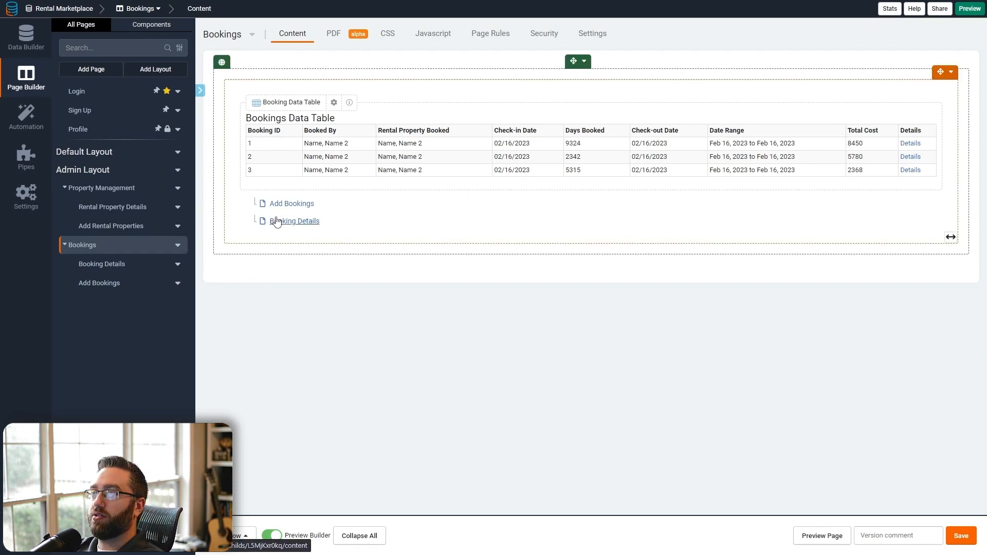
{"action": "left_click", "coordinate": [106, 188]}
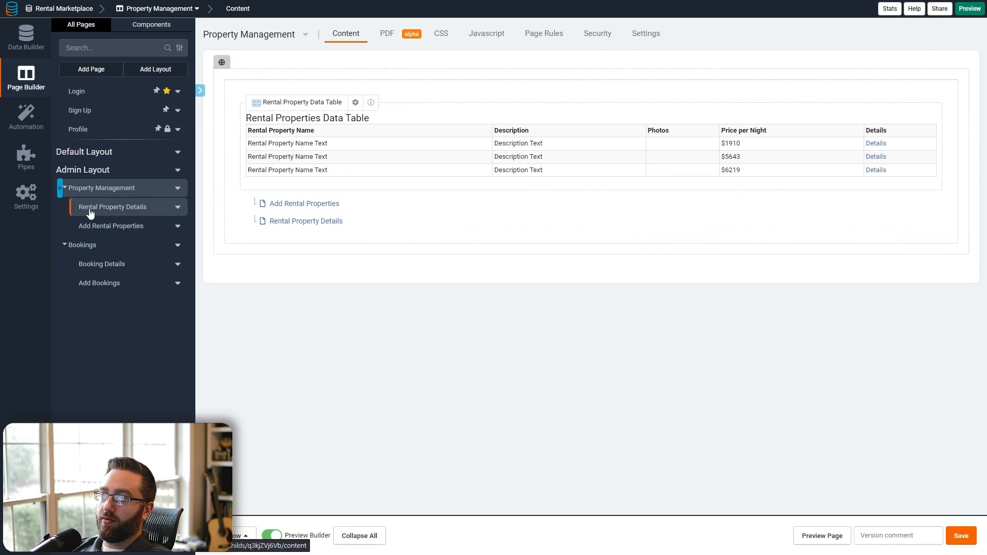
- Add a one-column row to Rental Property Details holding a default table of its connected Bookings
{"action": "left_click", "coordinate": [90, 208]}
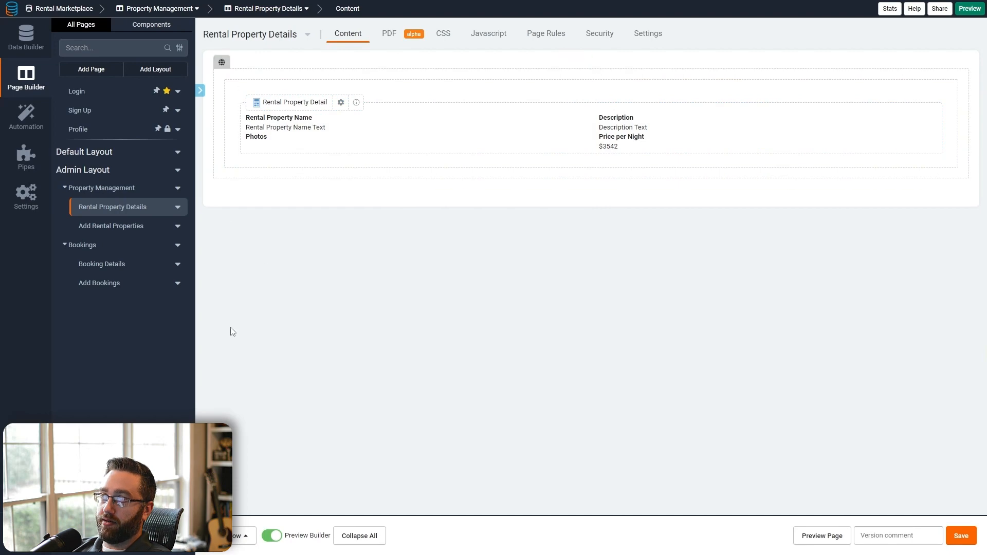
{"action": "left_click", "coordinate": [237, 538]}
{"action": "left_click", "coordinate": [239, 427]}
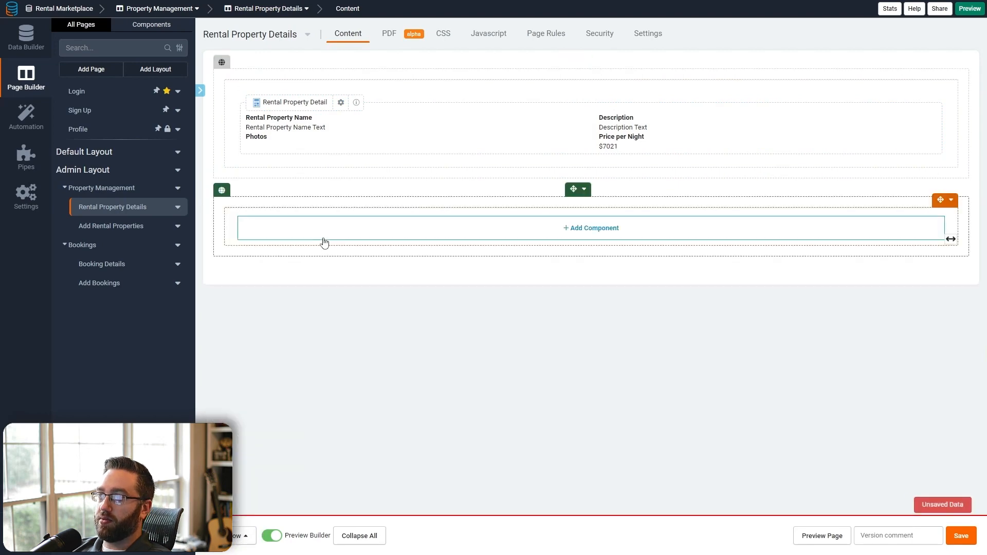
{"action": "left_click", "coordinate": [324, 237]}
{"action": "left_click", "coordinate": [121, 97]}
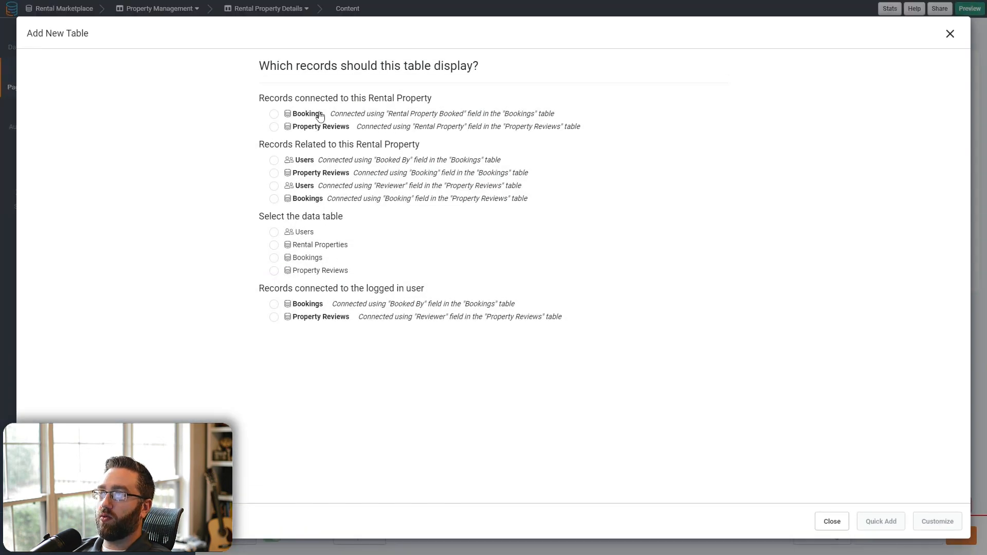
{"action": "left_click", "coordinate": [320, 114]}
{"action": "left_click", "coordinate": [881, 521]}
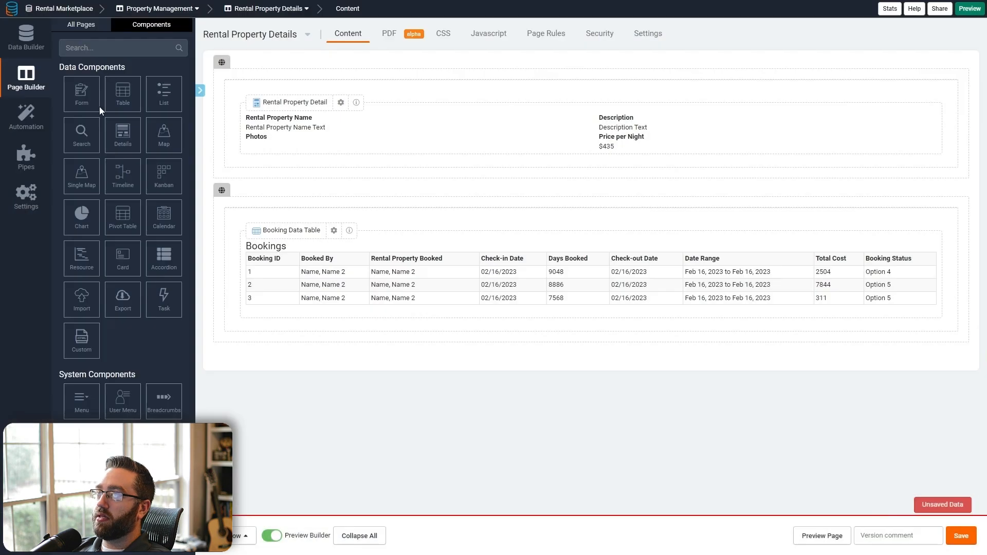
{"action": "left_click", "coordinate": [93, 27]}
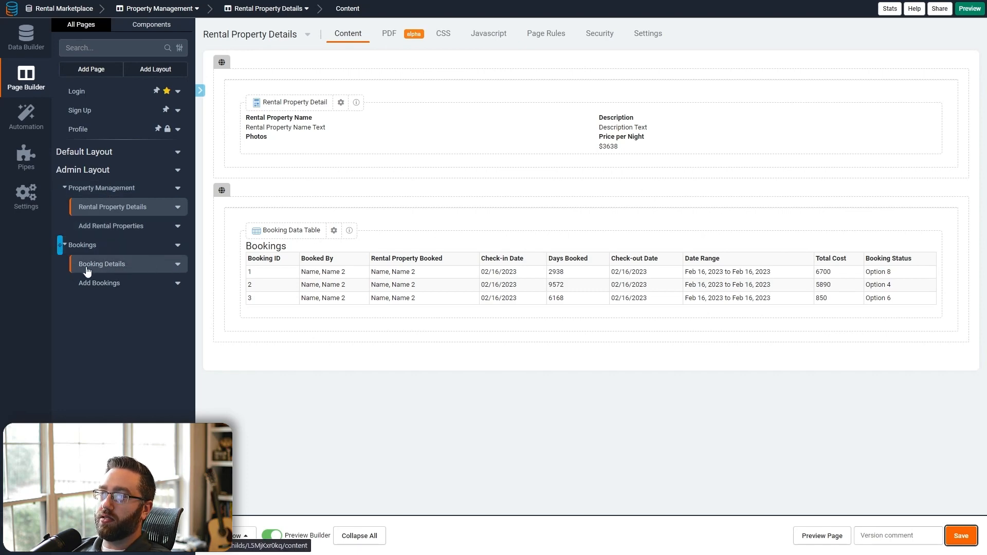
- Add a connected-page link column to Booking Details in the bookings table and move it first
{"action": "left_click", "coordinate": [330, 293]}
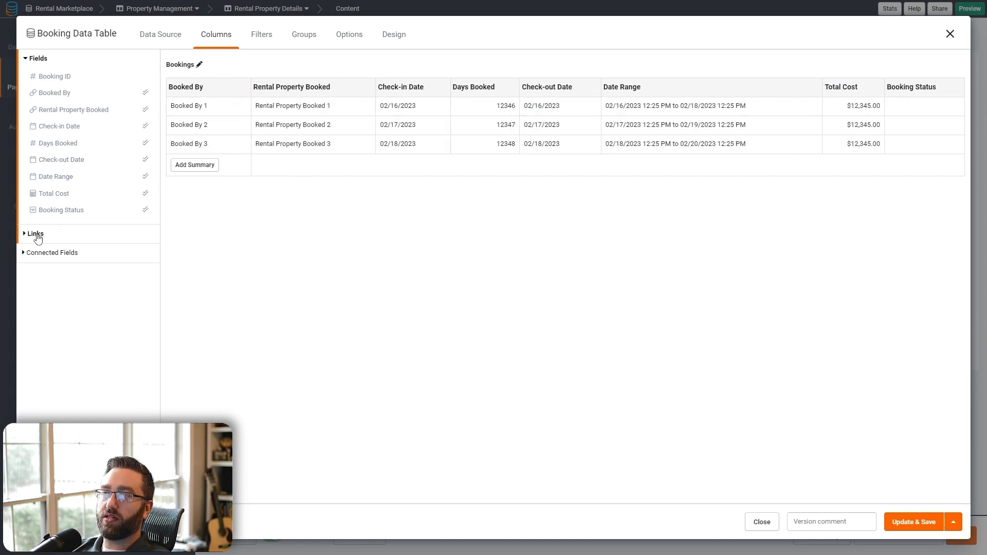
{"action": "left_click", "coordinate": [36, 234]}
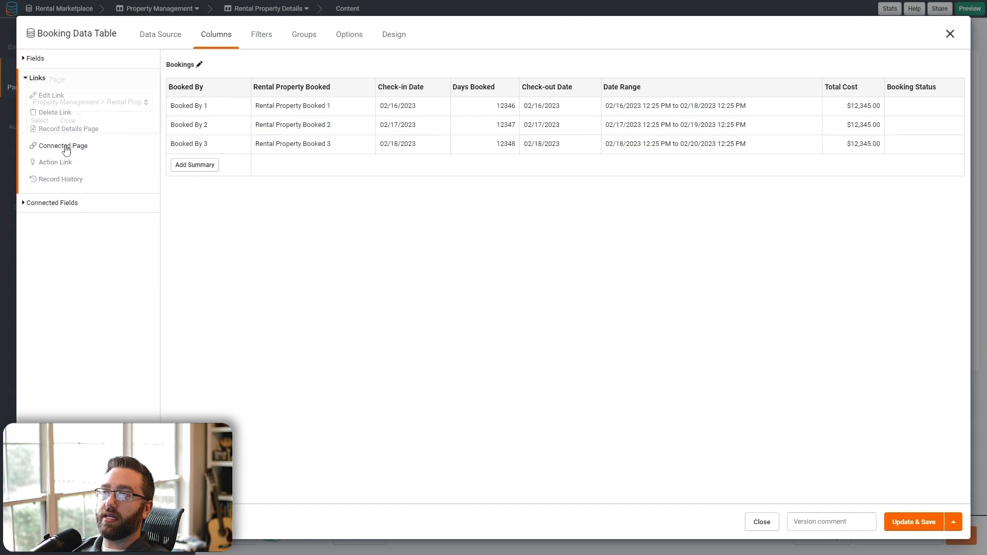
{"action": "left_click", "coordinate": [72, 147]}
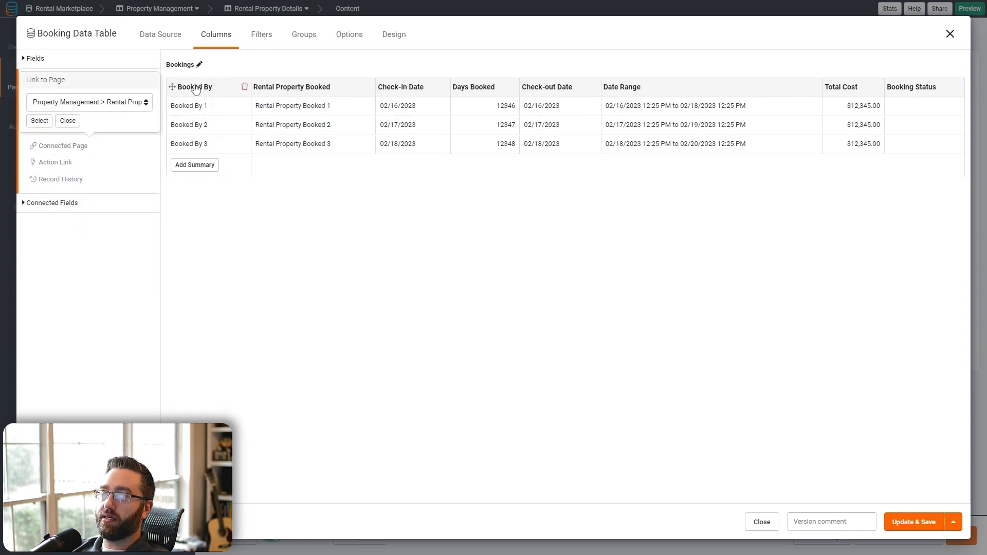
{"action": "left_click", "coordinate": [104, 105]}
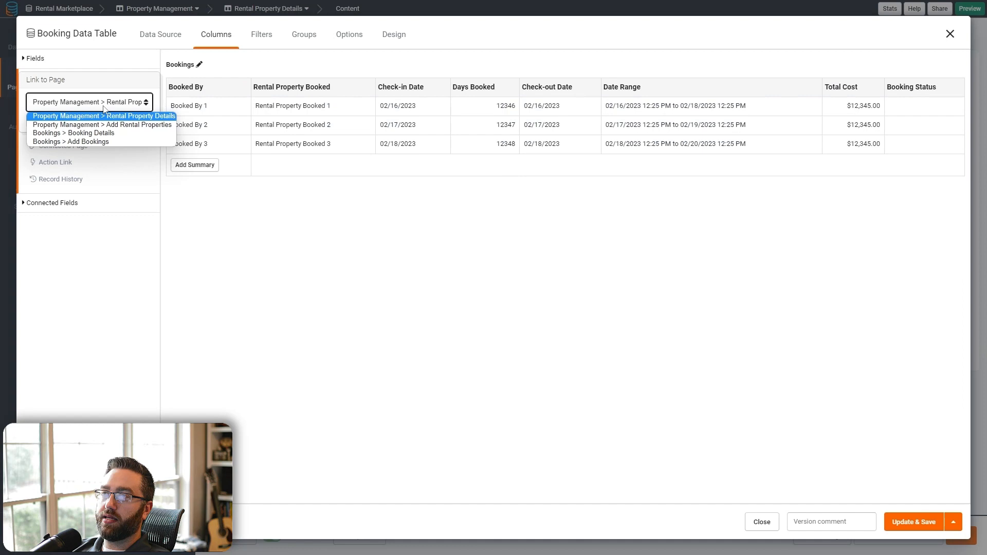
{"action": "left_click", "coordinate": [93, 133]}
{"action": "left_click", "coordinate": [38, 124]}
{"action": "left_click_drag", "start_coordinate": [896, 86], "coordinate": [214, 102]}
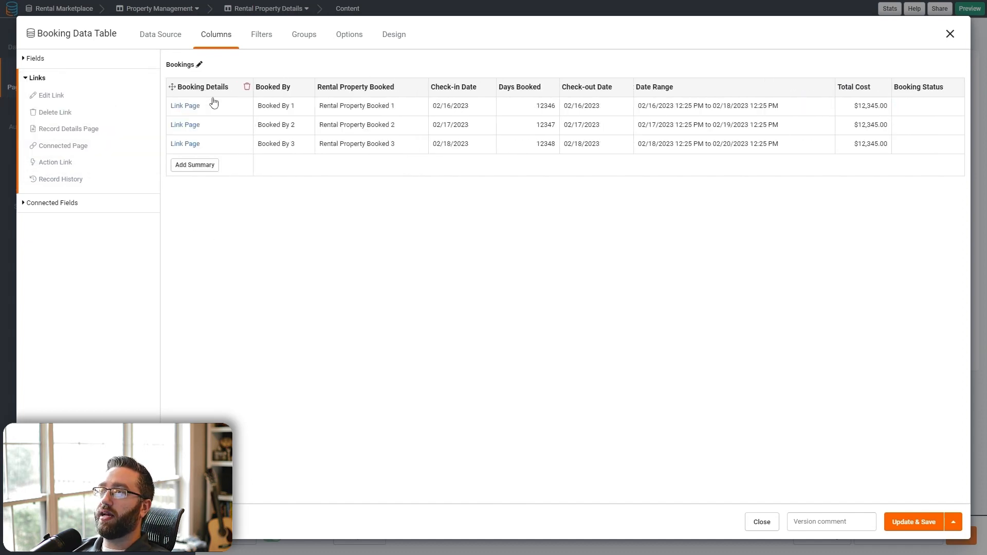
- Label the link with Booking ID, hide its column title, show it as a button, and save
{"action": "left_click", "coordinate": [199, 88]}
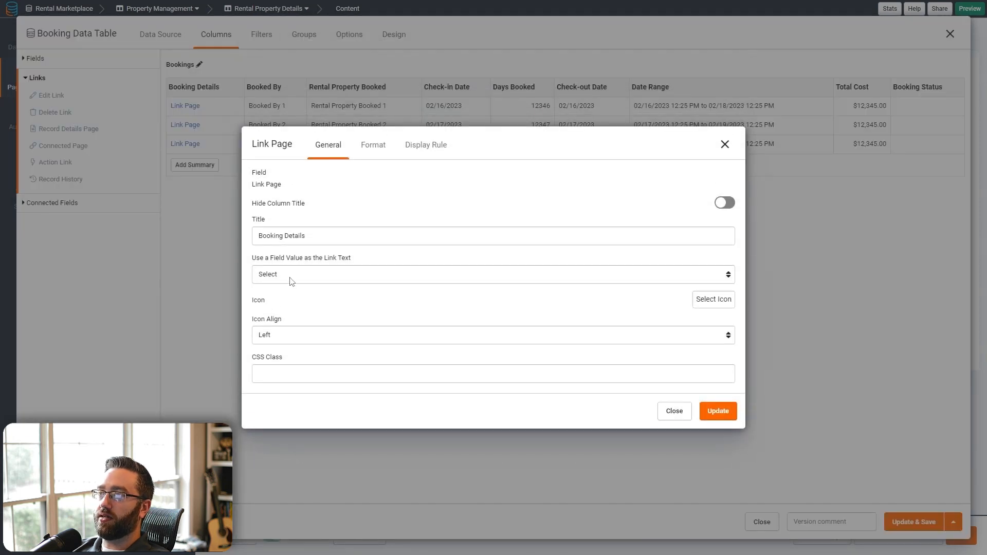
{"action": "left_click", "coordinate": [280, 278]}
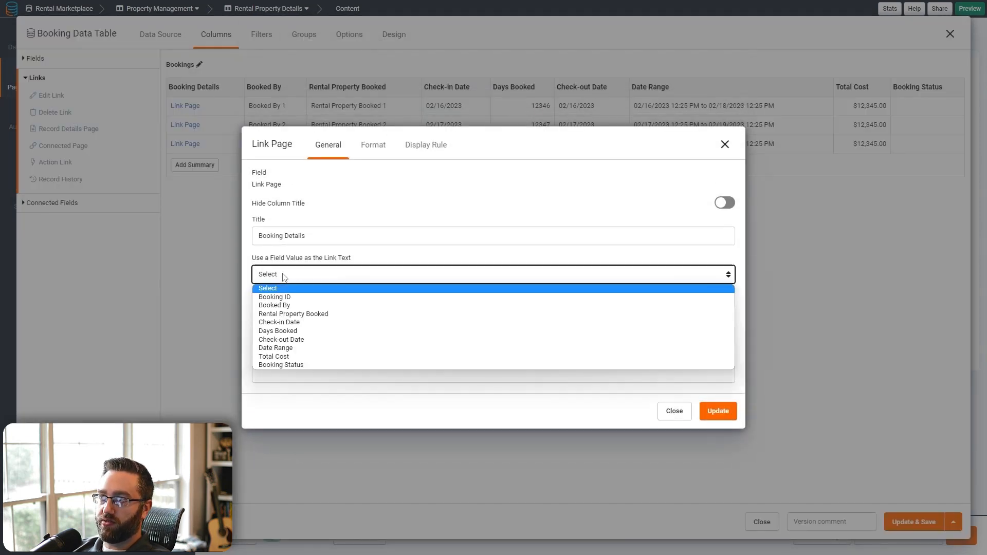
{"action": "left_click", "coordinate": [292, 298]}
{"action": "left_click", "coordinate": [264, 271]}
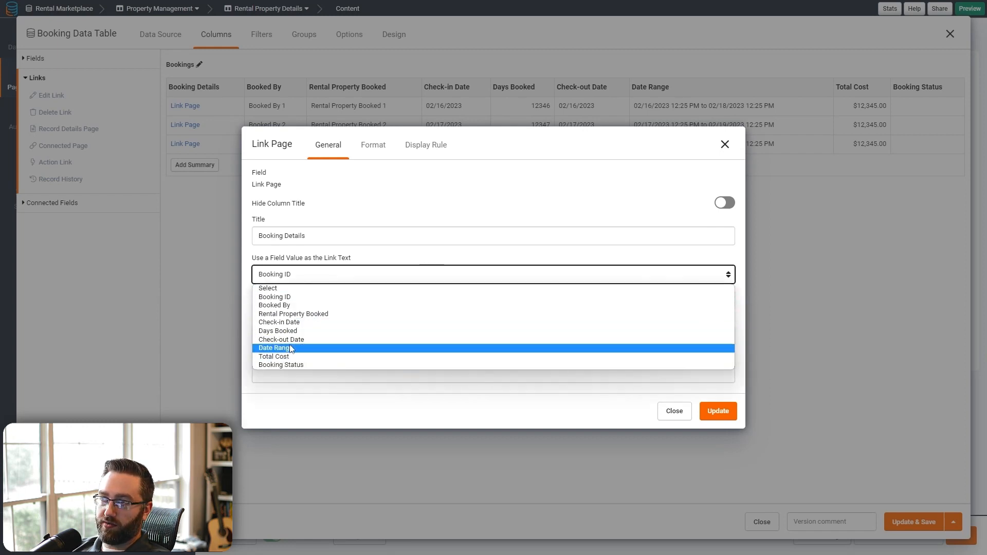
{"action": "left_click", "coordinate": [282, 298]}
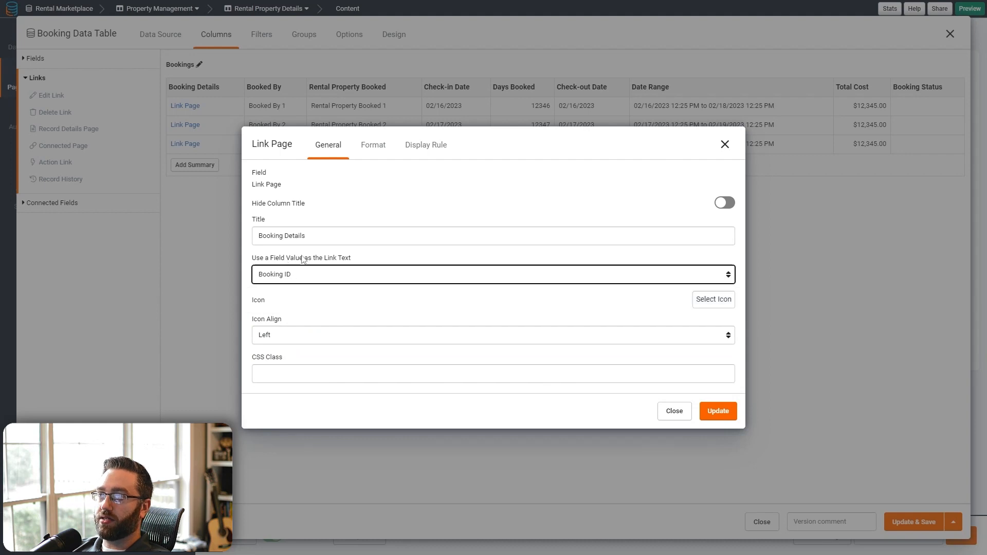
{"action": "left_click", "coordinate": [723, 203]}
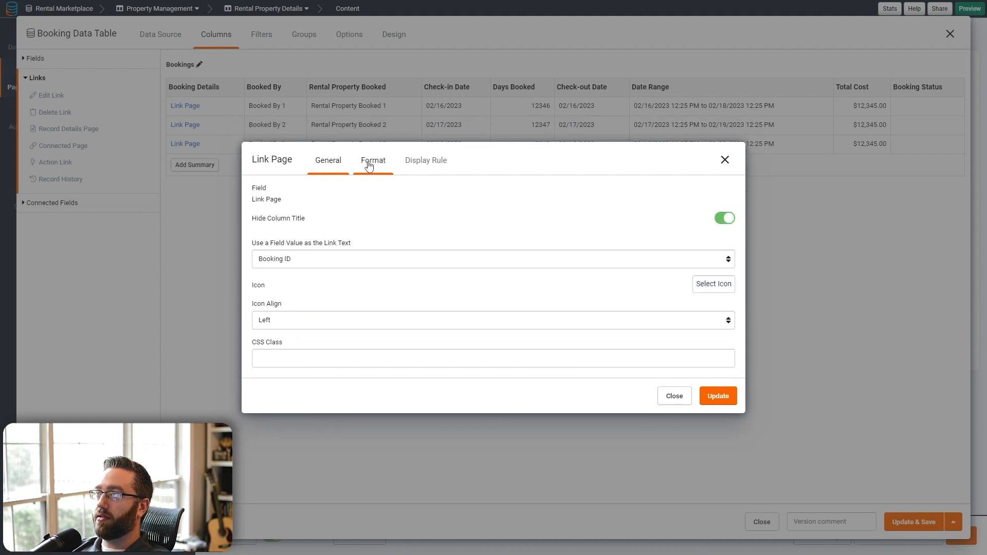
{"action": "left_click", "coordinate": [368, 165]}
{"action": "left_click", "coordinate": [283, 312]}
{"action": "left_click", "coordinate": [280, 335]}
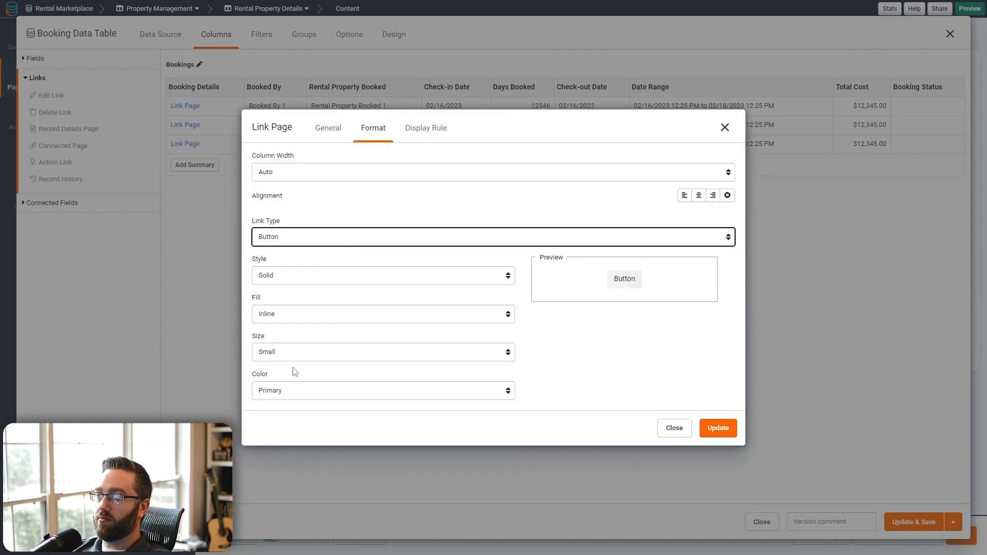
{"action": "left_click", "coordinate": [717, 435]}
{"action": "left_click", "coordinate": [911, 525]}
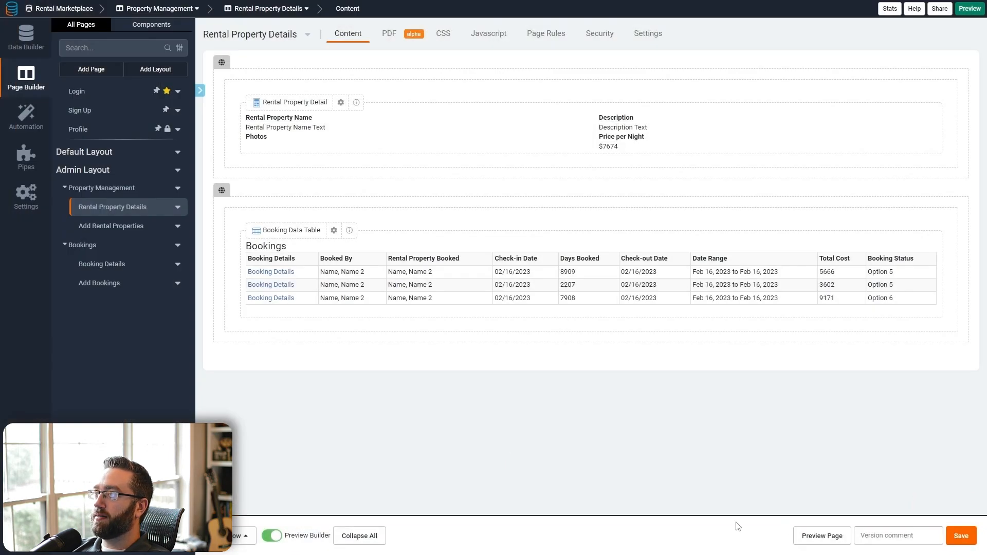
- On Booking Details, add a one-column row with a table of connected Property Reviews, then halve the detail column
{"action": "left_click", "coordinate": [101, 264]}
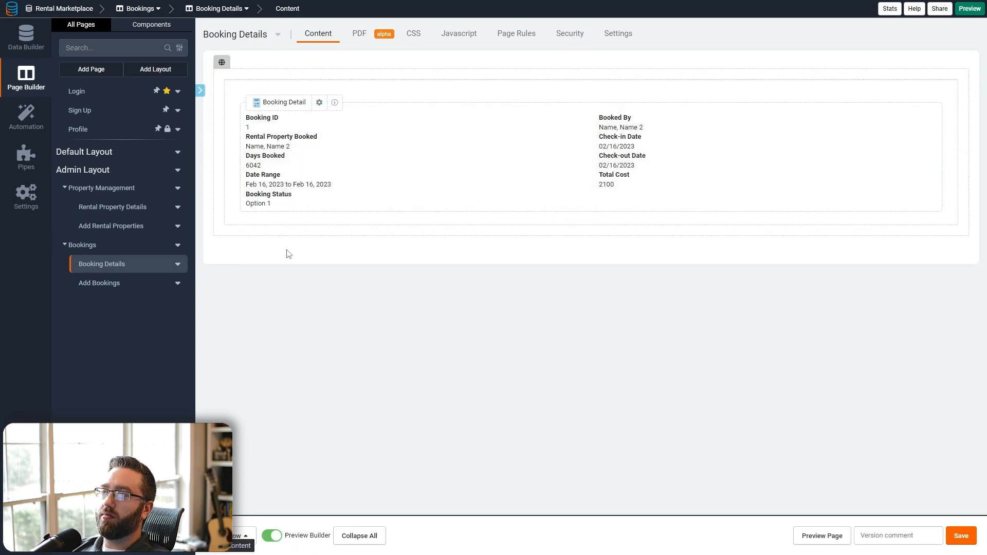
{"action": "left_click", "coordinate": [238, 535]}
{"action": "left_click", "coordinate": [257, 420]}
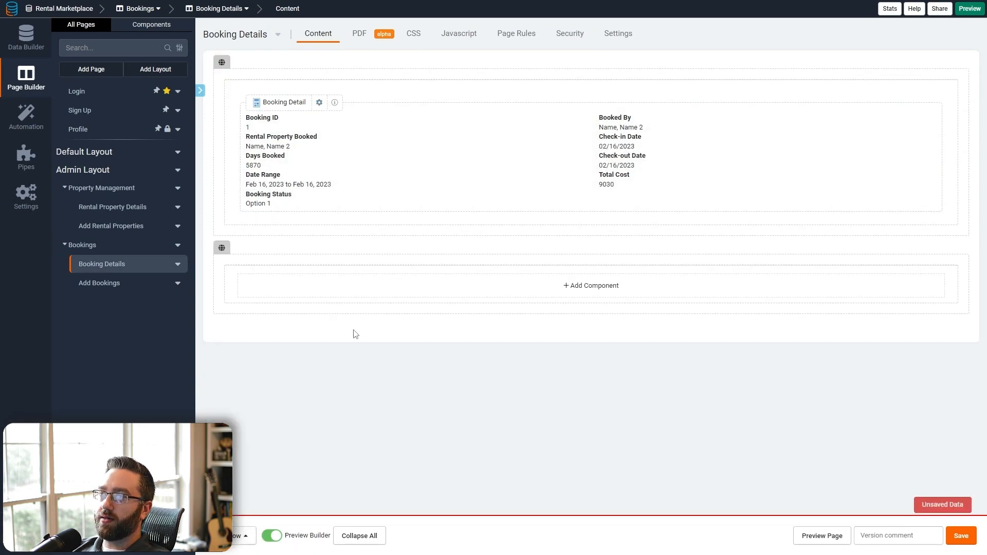
{"action": "left_click", "coordinate": [344, 300]}
{"action": "left_click", "coordinate": [109, 98]}
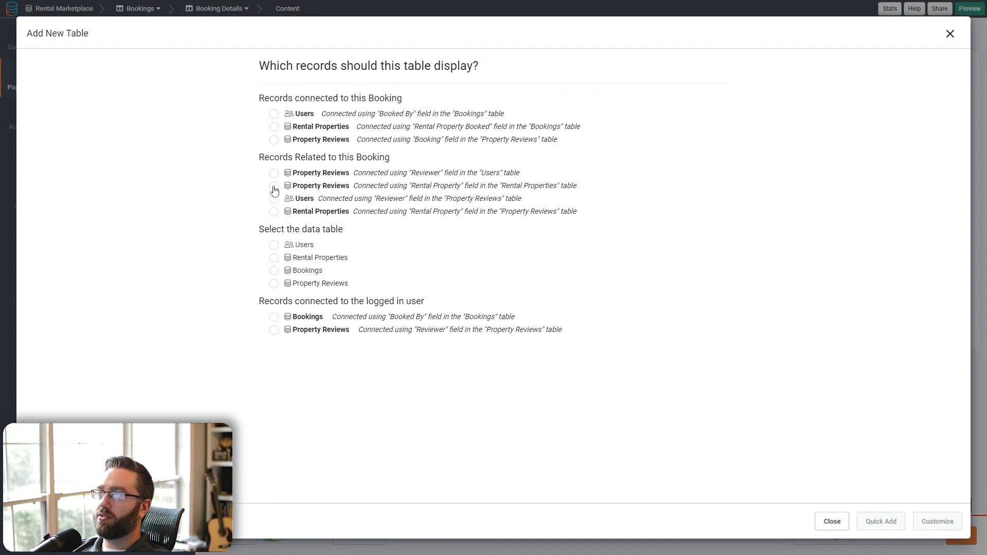
{"action": "left_click", "coordinate": [316, 140]}
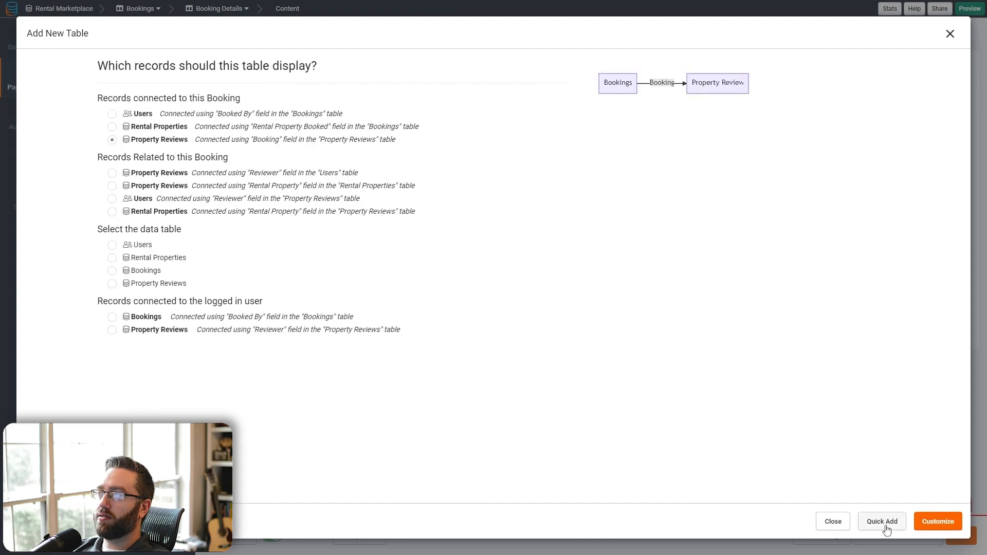
{"action": "left_click", "coordinate": [881, 523]}
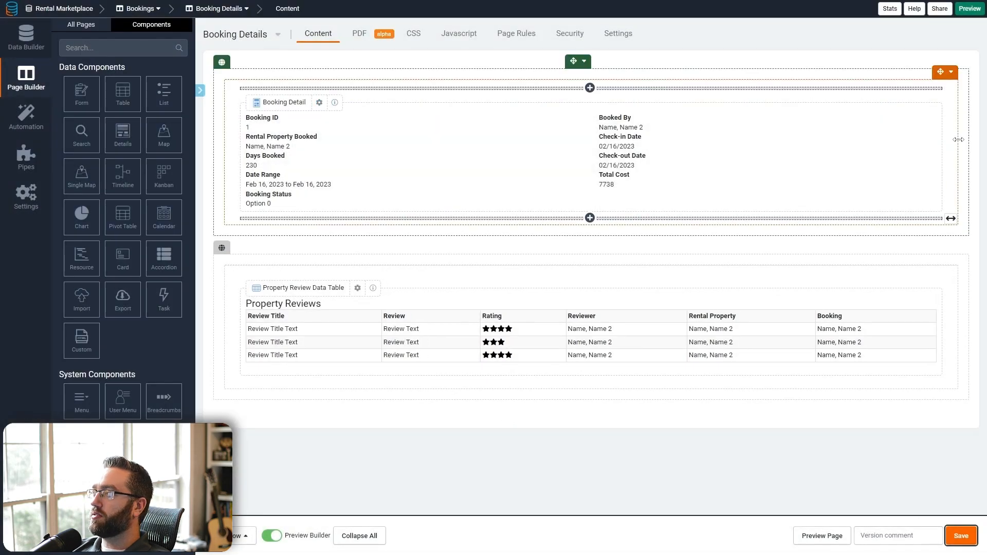
{"action": "left_click_drag", "start_coordinate": [957, 139], "coordinate": [599, 131]}
- Add a column right of the booking details, stretch it to the page edge, and choose a Details component
{"action": "left_click", "coordinate": [584, 73]}
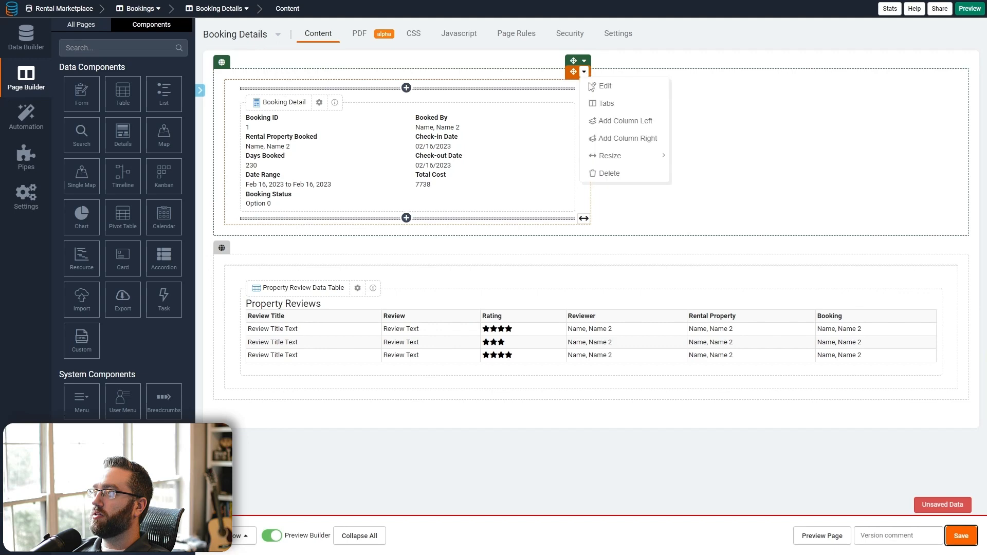
{"action": "left_click", "coordinate": [622, 139]}
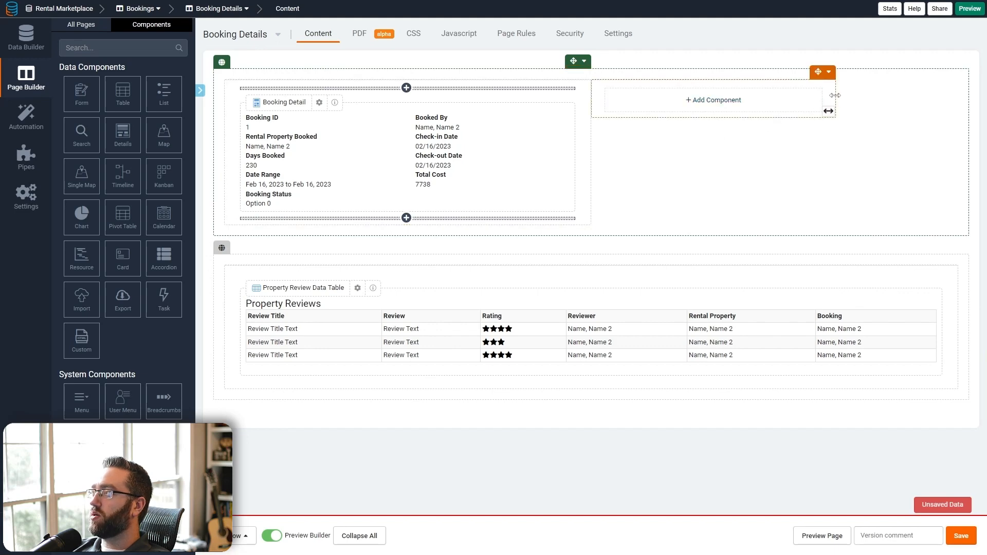
{"action": "left_click_drag", "start_coordinate": [835, 95], "coordinate": [957, 96]}
{"action": "left_click", "coordinate": [771, 100]}
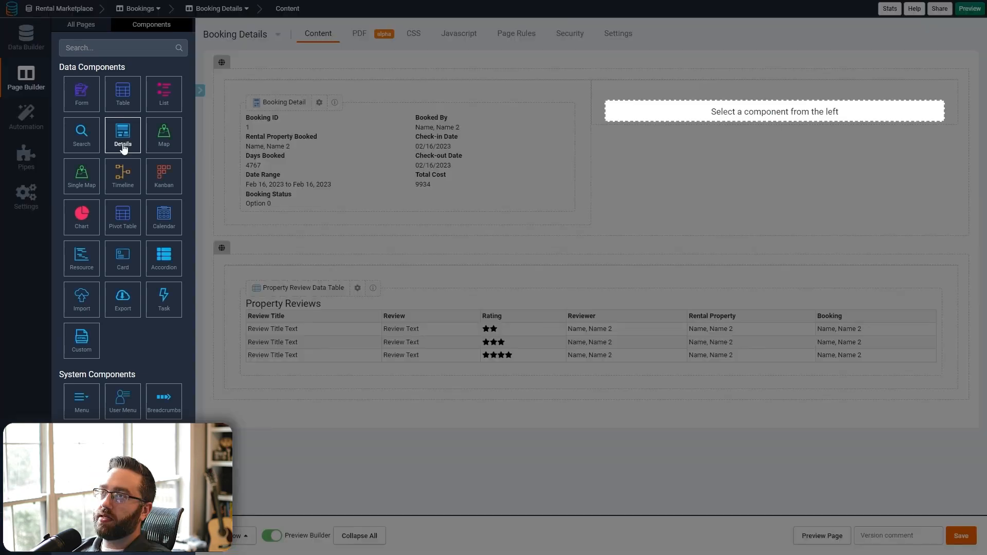
{"action": "left_click", "coordinate": [123, 146]}
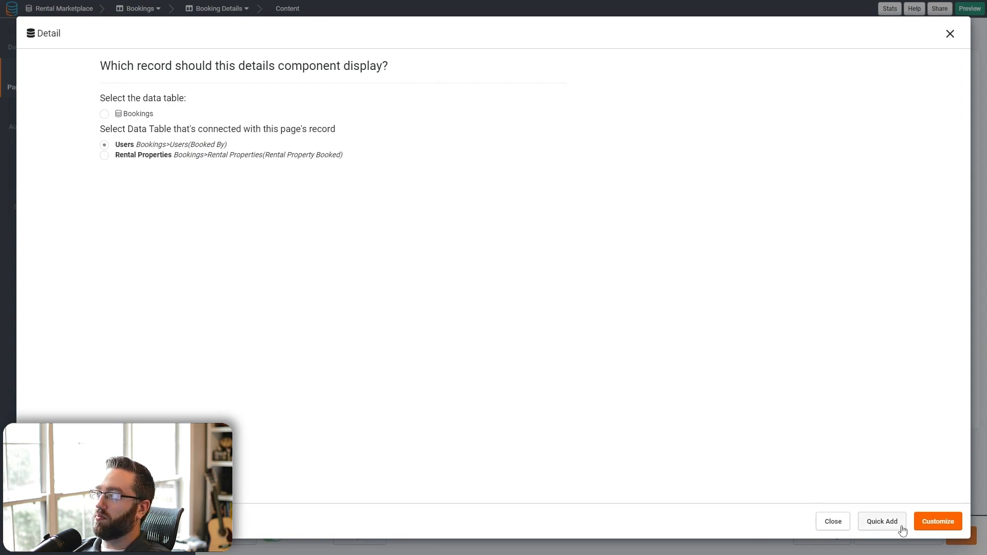
- Customize the Users details block to show Name, Email and Phone, and save it
{"action": "left_click", "coordinate": [881, 521]}
{"action": "left_click", "coordinate": [927, 520]}
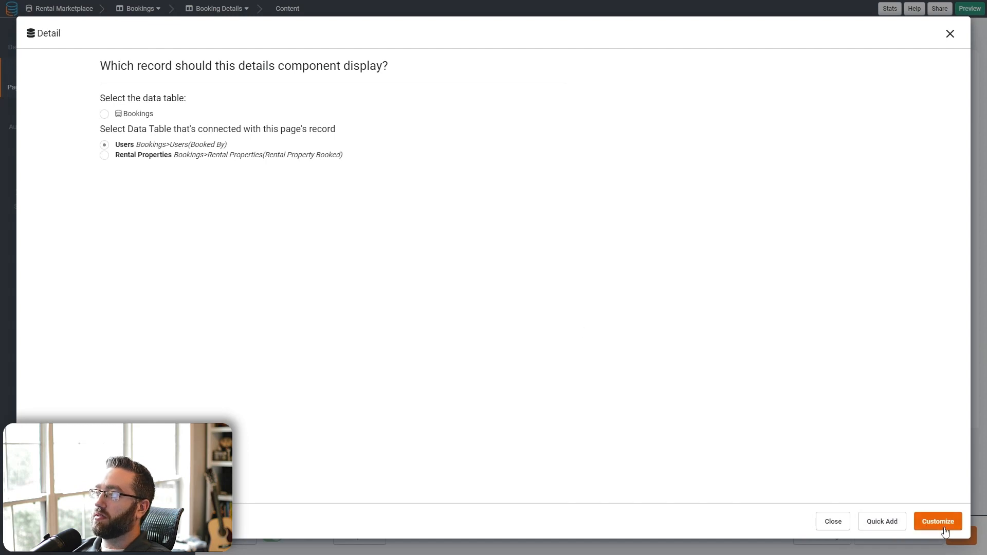
{"action": "left_click", "coordinate": [57, 78]}
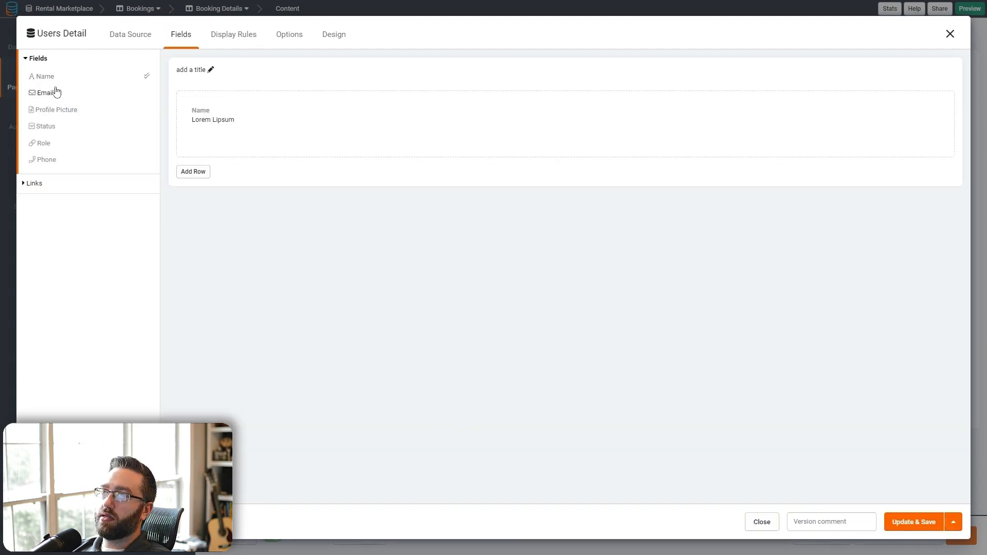
{"action": "left_click", "coordinate": [53, 93]}
{"action": "left_click", "coordinate": [46, 161]}
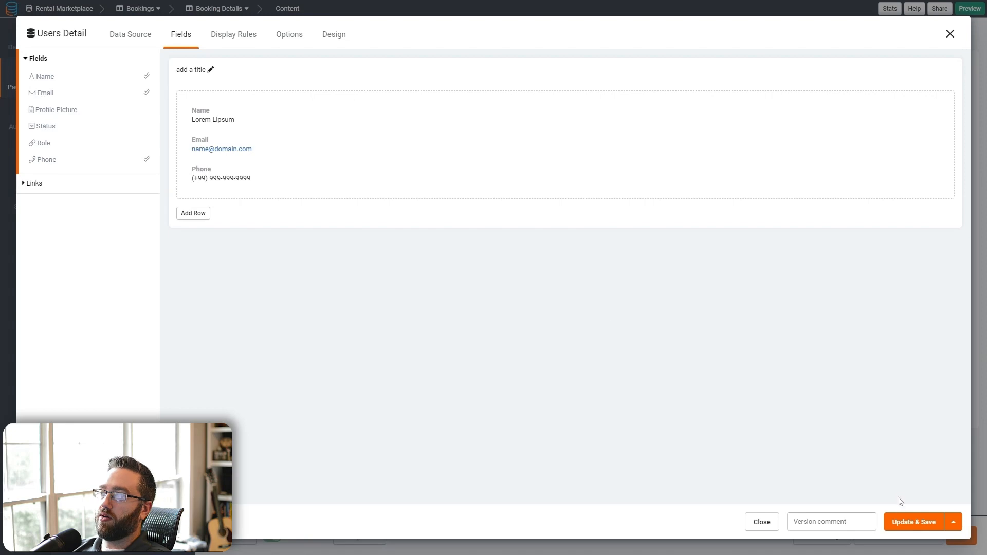
{"action": "left_click", "coordinate": [899, 522]}
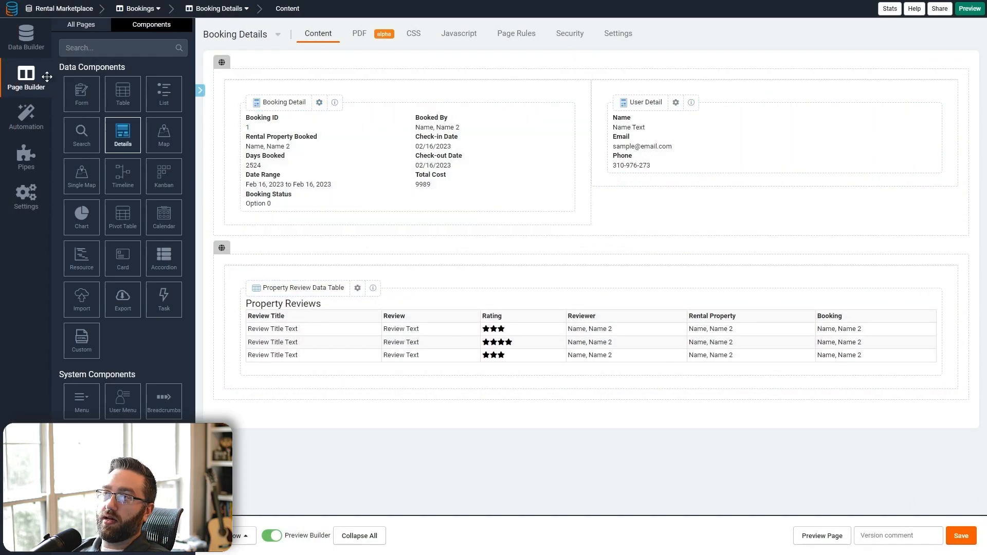
{"action": "left_click", "coordinate": [77, 25]}
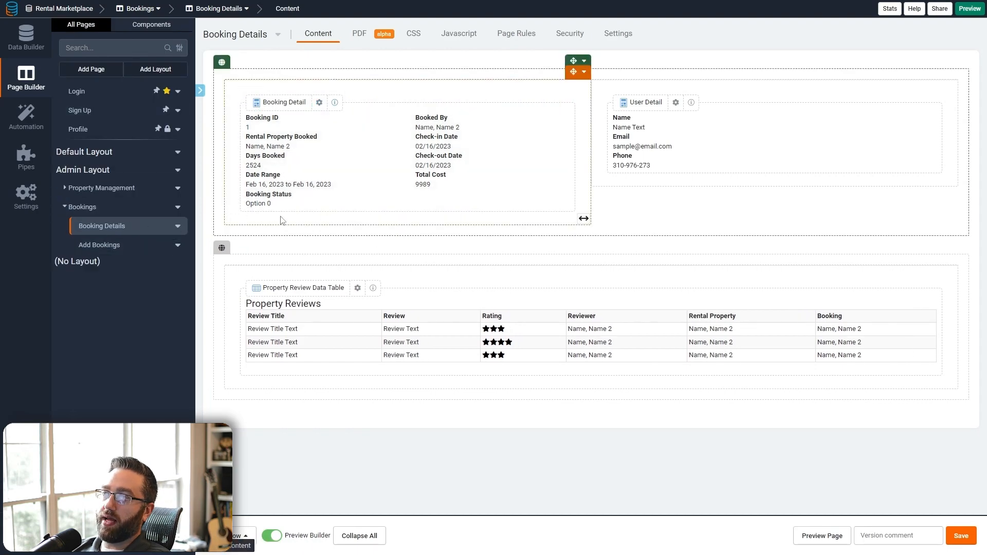
- Set the Rental Property Booked field's value link to the Rental Property Details page and save the layout
{"action": "left_click", "coordinate": [323, 159]}
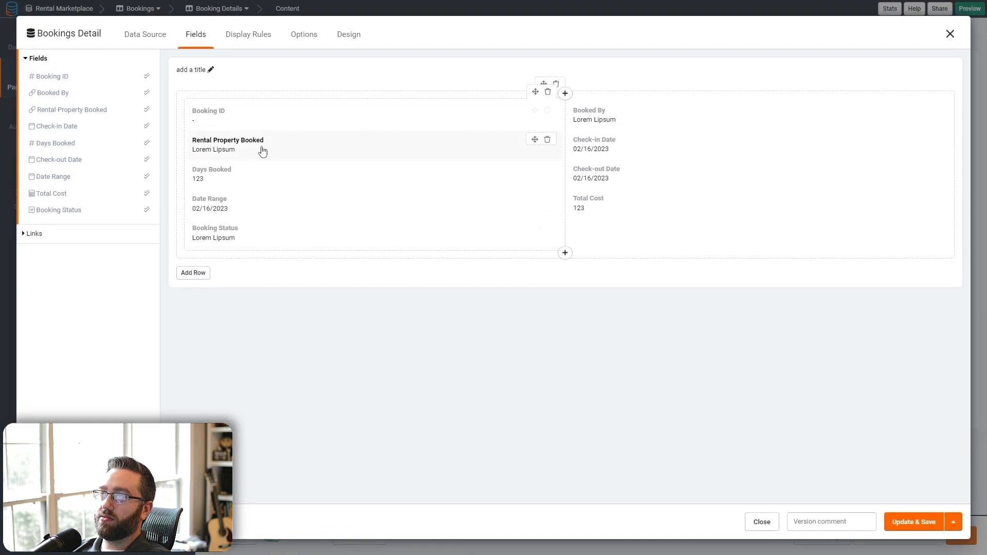
{"action": "left_click", "coordinate": [222, 147]}
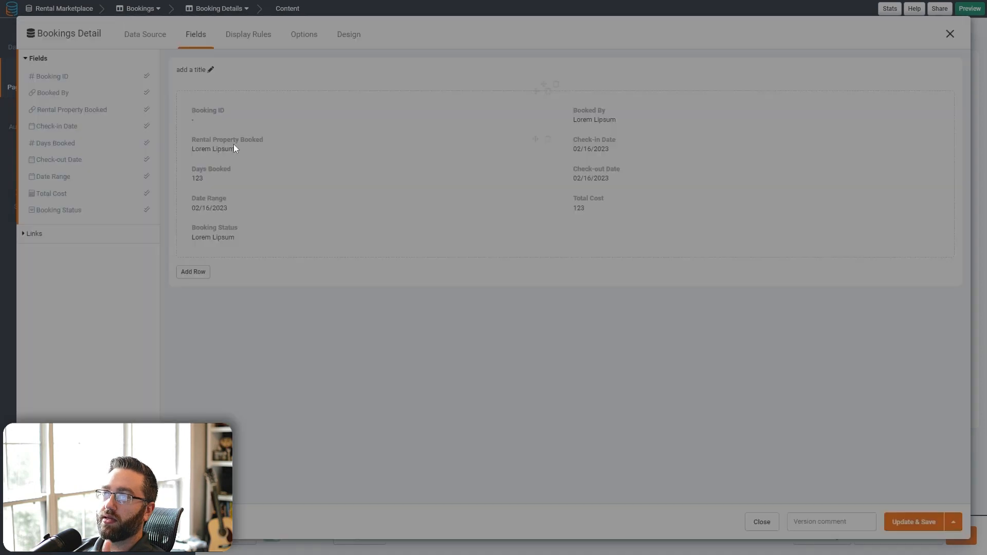
{"action": "left_click", "coordinate": [284, 201]}
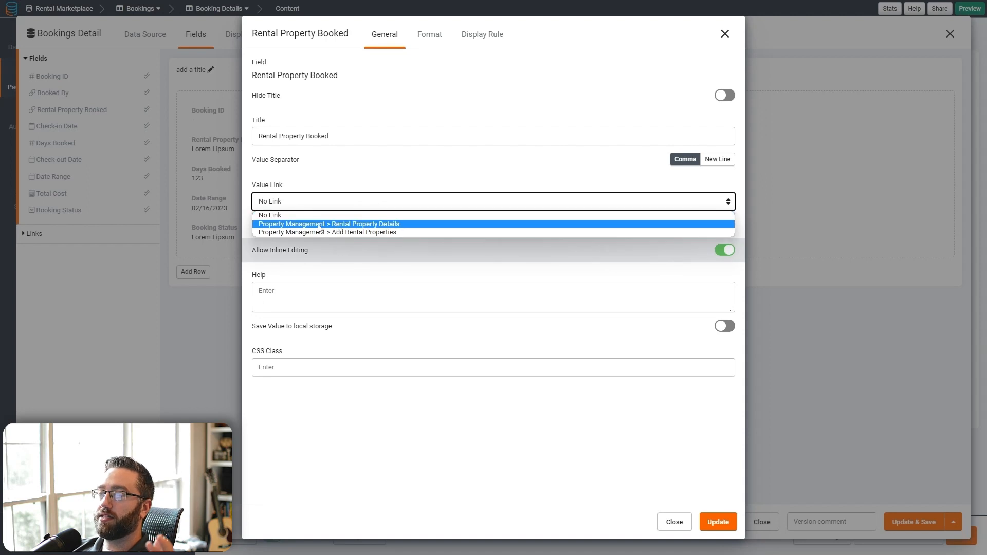
{"action": "left_click", "coordinate": [287, 224]}
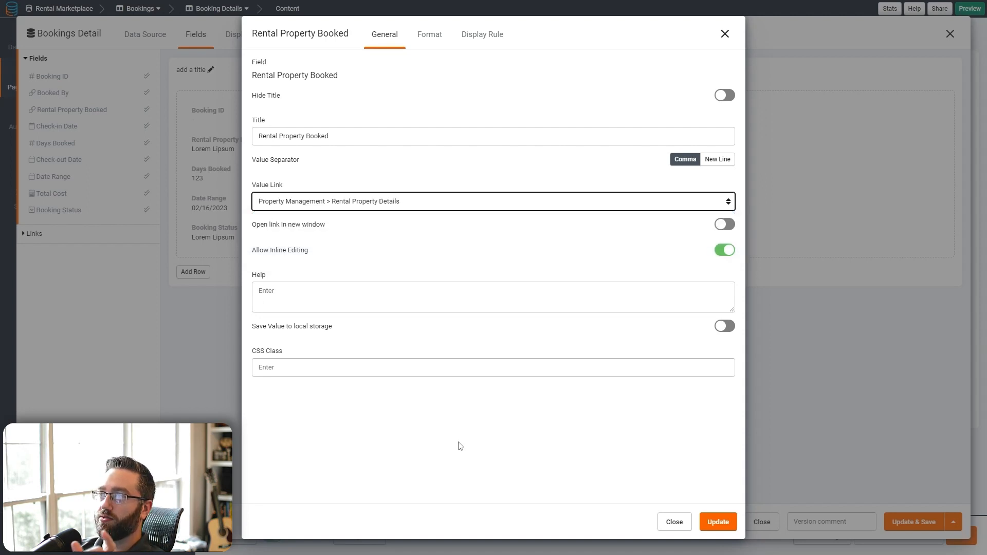
{"action": "left_click", "coordinate": [707, 530]}
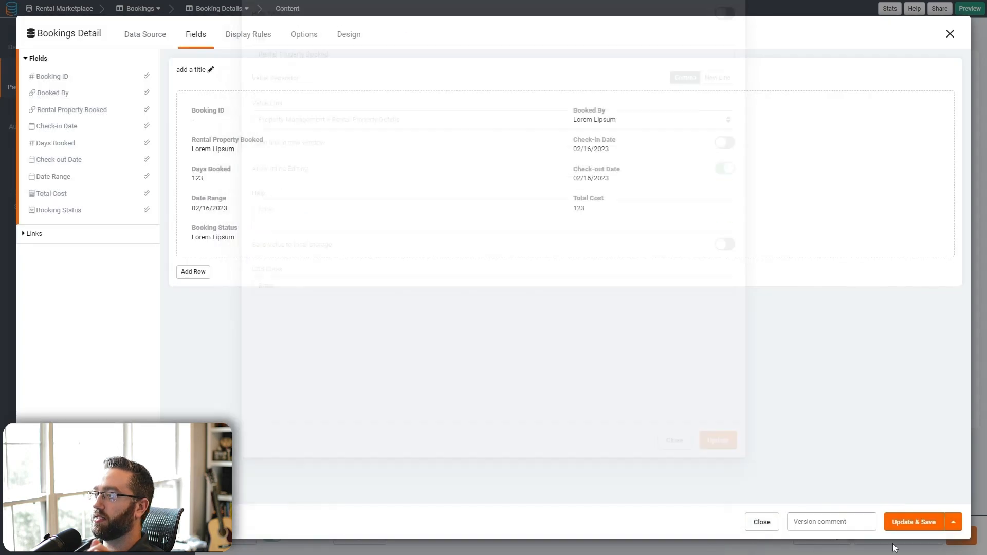
{"action": "left_click", "coordinate": [910, 523]}
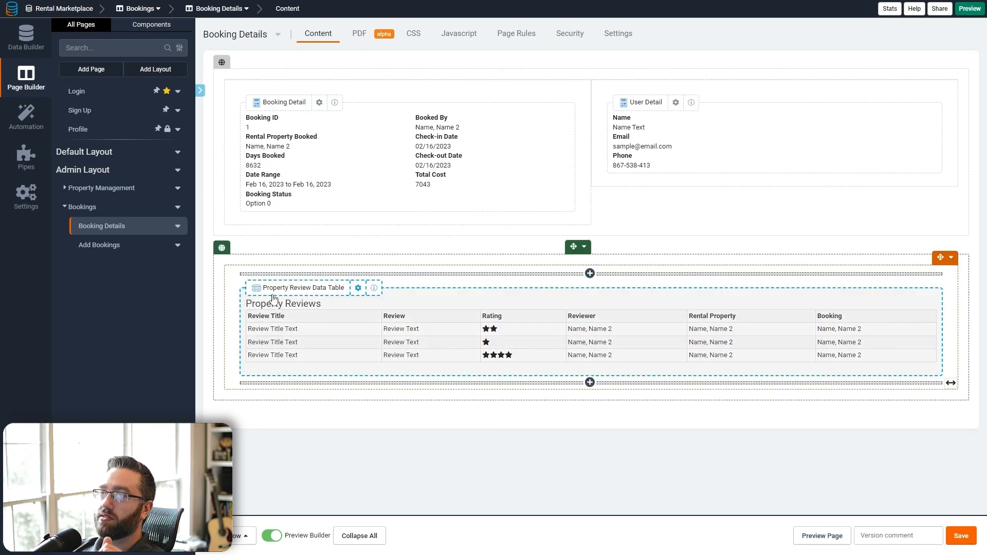
{"action": "left_click", "coordinate": [142, 188]}
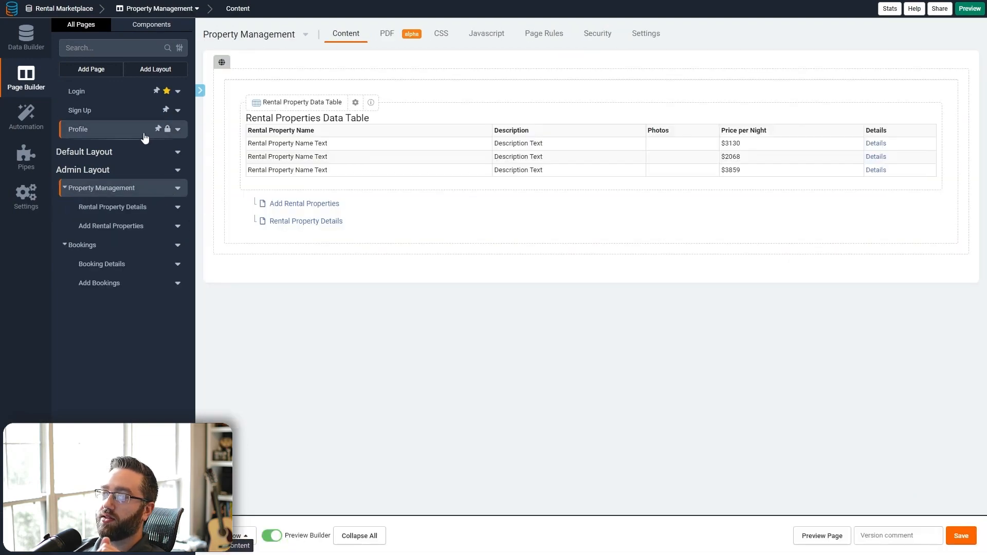
- Open the Users table and start a new record with the name Admin
{"action": "left_click", "coordinate": [30, 53]}
{"action": "left_click", "coordinate": [150, 97]}
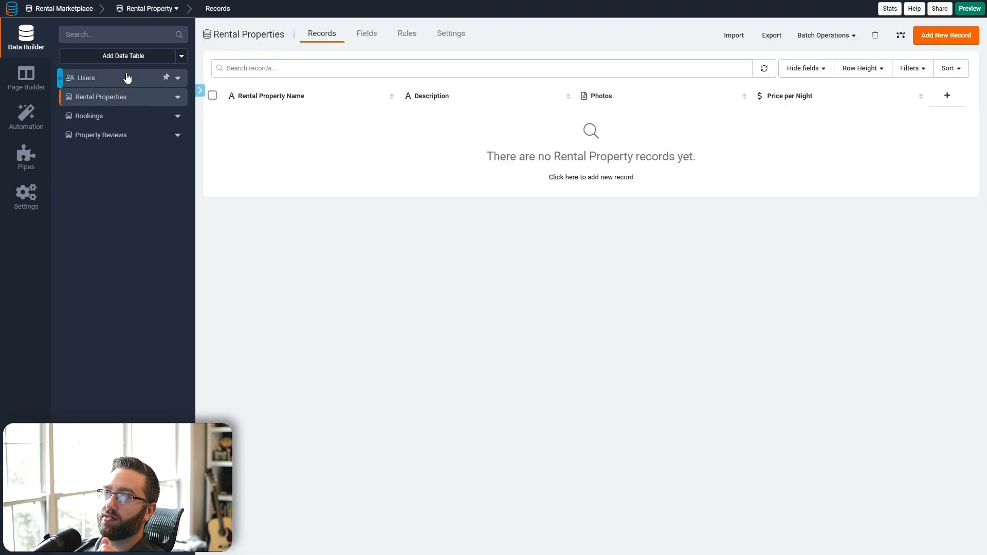
{"action": "left_click", "coordinate": [125, 77]}
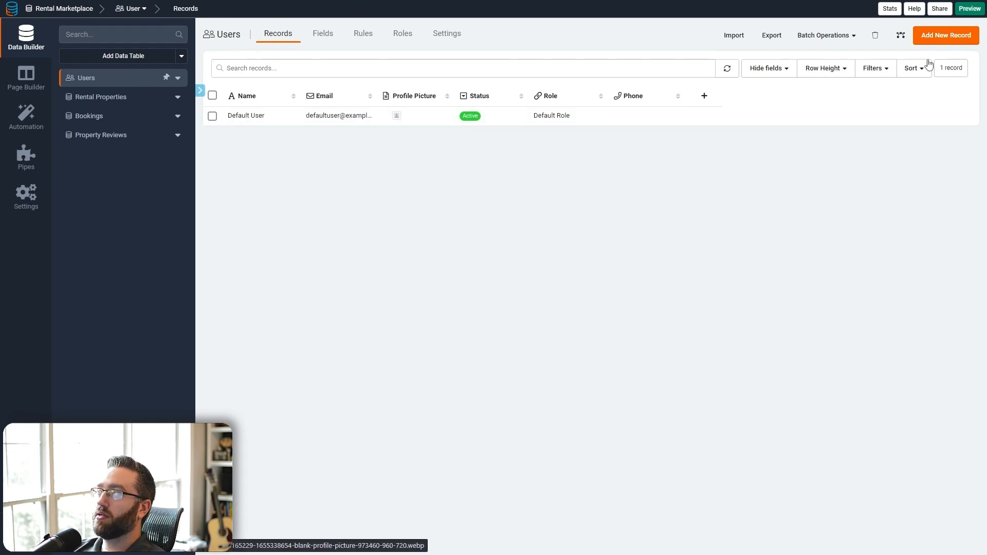
{"action": "left_click", "coordinate": [929, 37]}
{"action": "type", "text": "ADmi"}
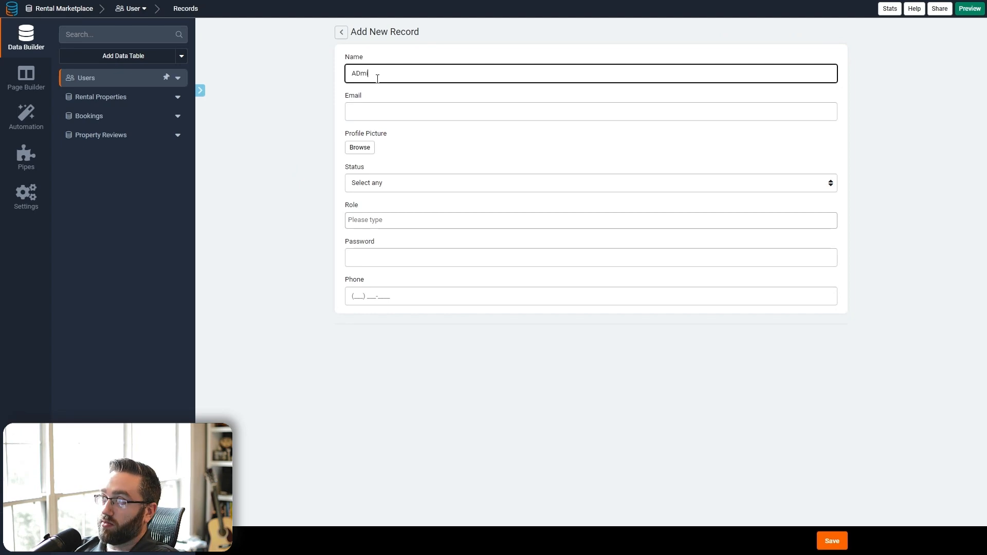
{"action": "type", "text": "n"}
{"action": "key", "text": "Tab"}
{"action": "key", "text": "shift+Tab"}
{"action": "type", "text": "A"}
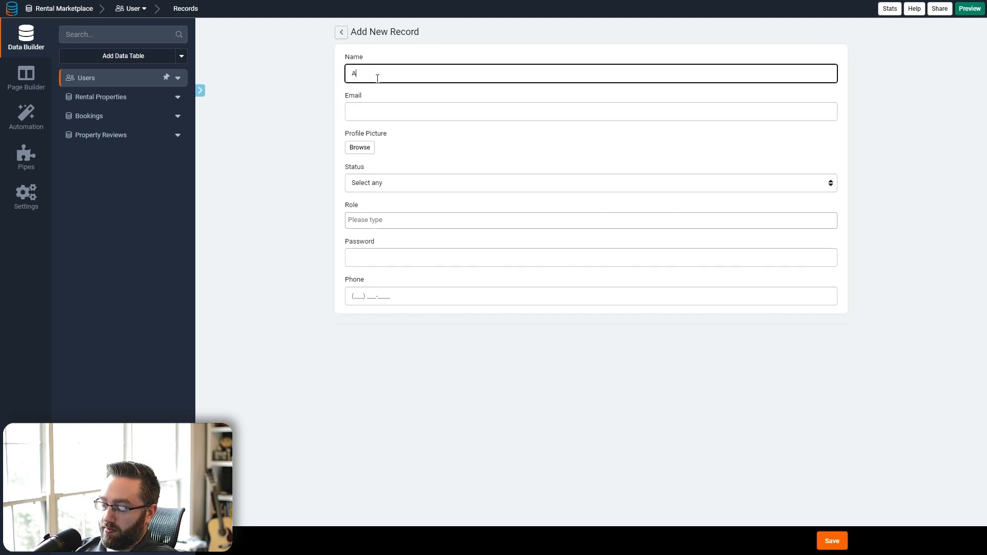
{"action": "type", "text": "dmin"}
{"action": "key", "text": "Tab"}
- Enter a test e-mail, Active status, Admin role and a password, then save the user
{"action": "type", "text": "adm"}
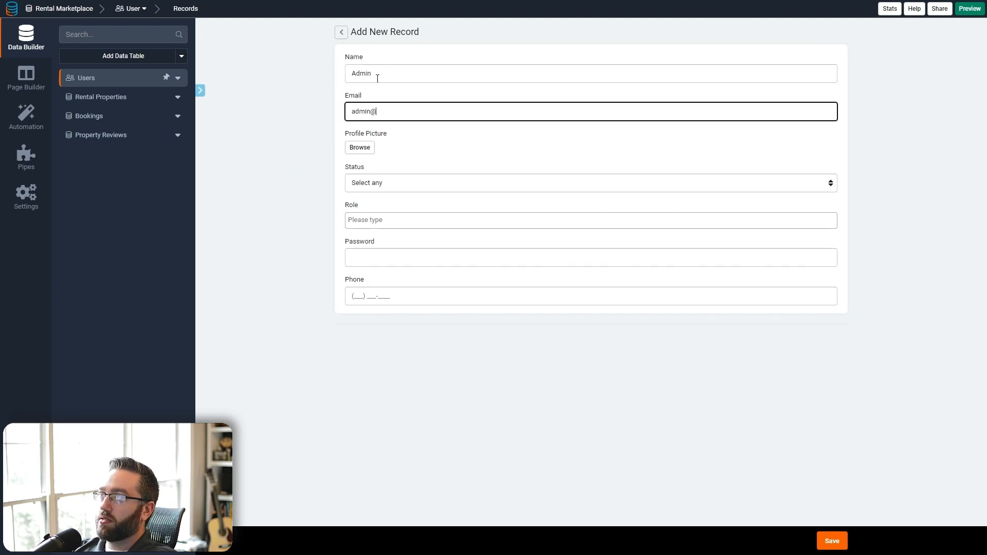
{"action": "type", "text": "in@test.com"}
{"action": "key", "text": "Tab"}
{"action": "key", "text": "Tab"}
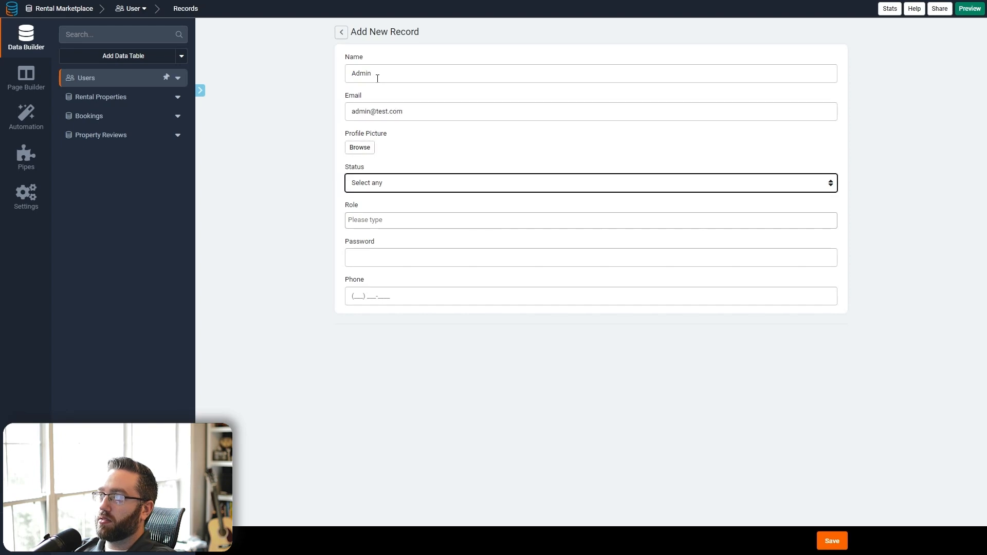
{"action": "key", "text": "Tab"}
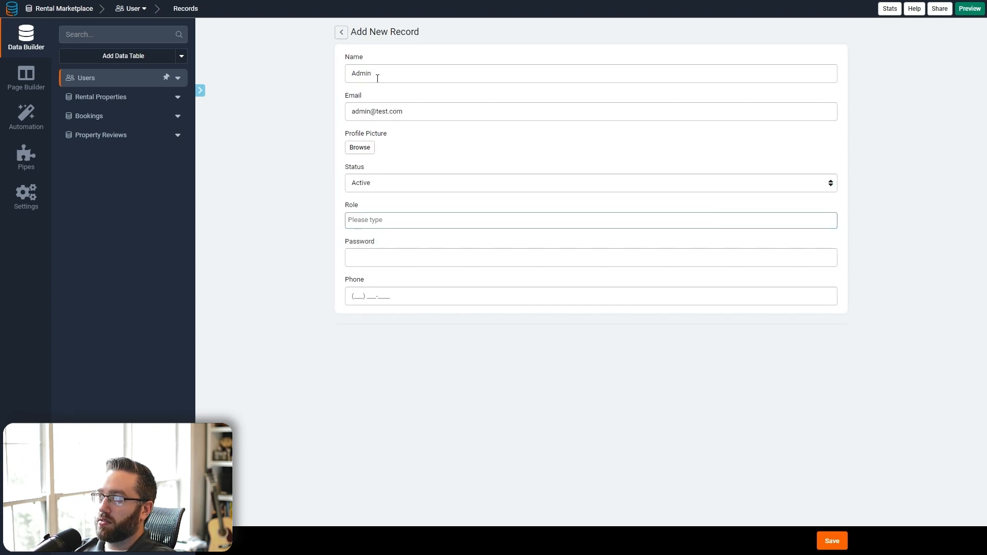
{"action": "type", "text": "ad"}
{"action": "left_click", "coordinate": [374, 237]}
{"action": "left_click", "coordinate": [377, 258]}
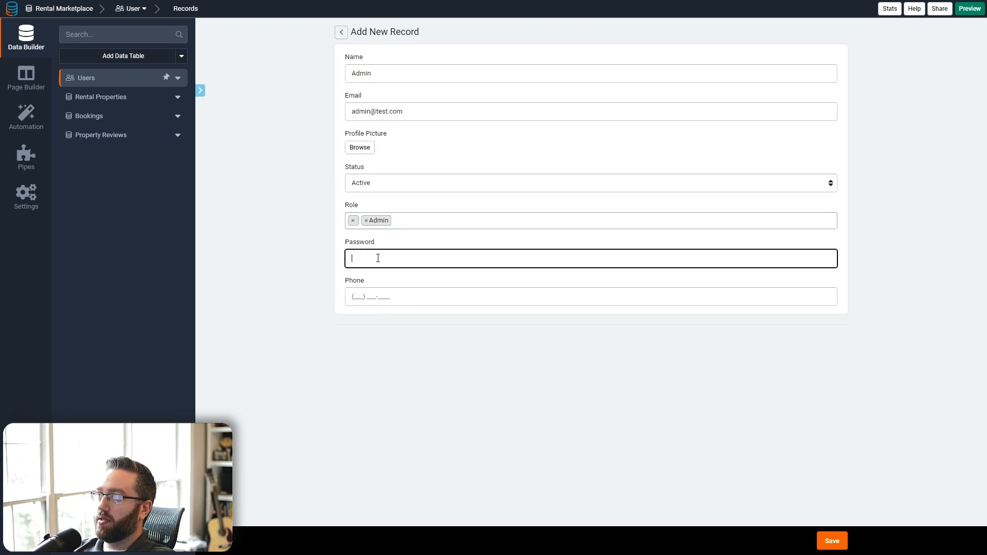
{"action": "left_click", "coordinate": [842, 542]}
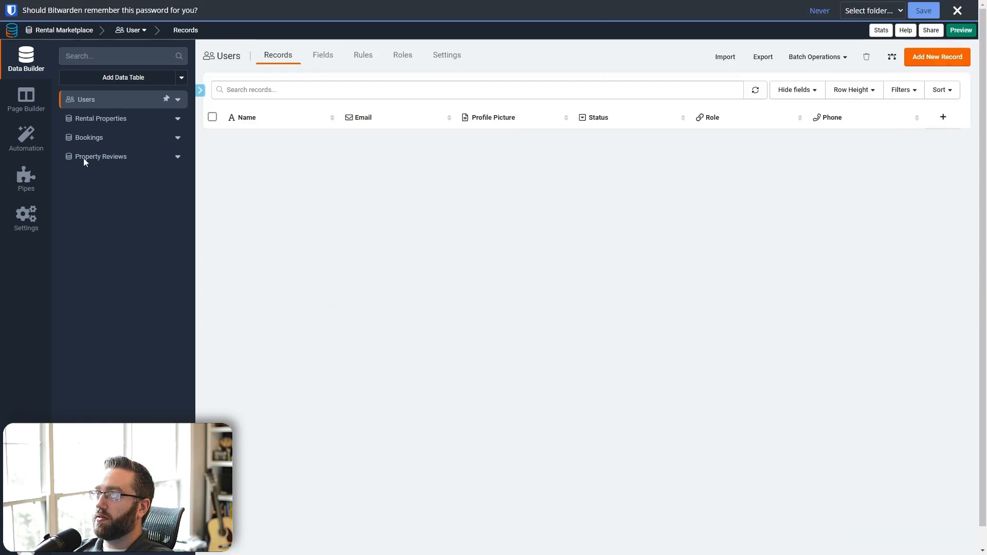
{"action": "left_click", "coordinate": [953, 11]}
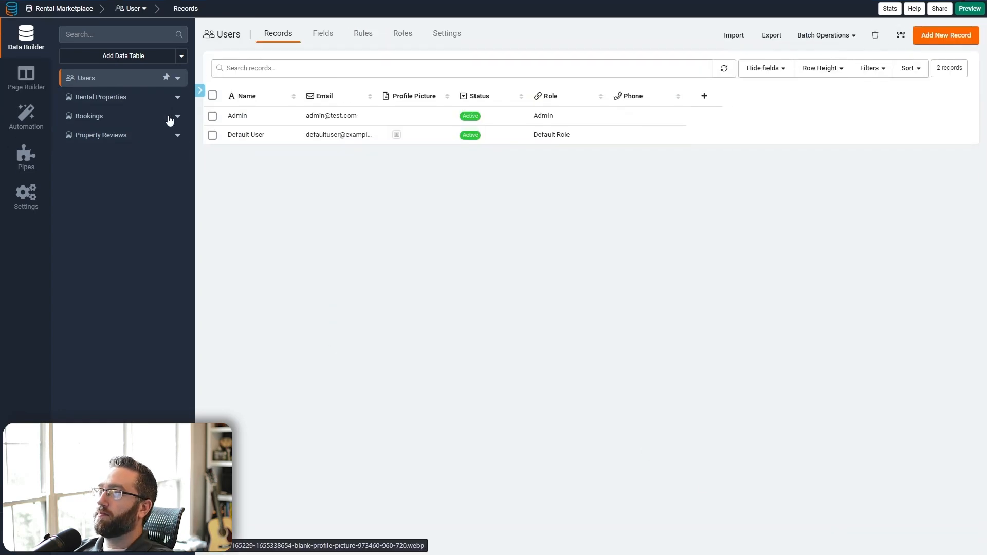
{"action": "left_click", "coordinate": [31, 93]}
{"action": "left_click", "coordinate": [90, 91]}
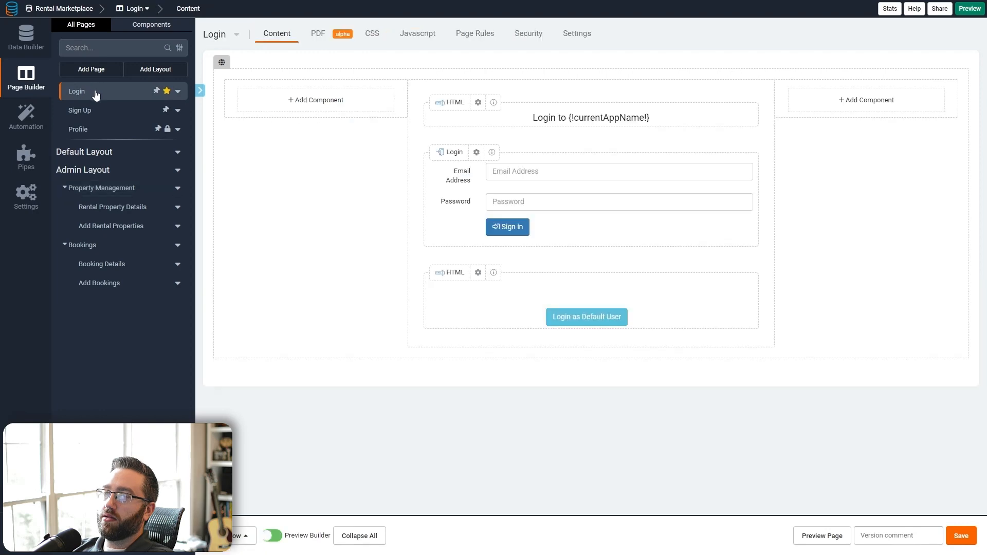
- Add a login redirect rule sending the Admin role to Property Management, and save
{"action": "left_click", "coordinate": [511, 210]}
{"action": "left_click", "coordinate": [270, 39]}
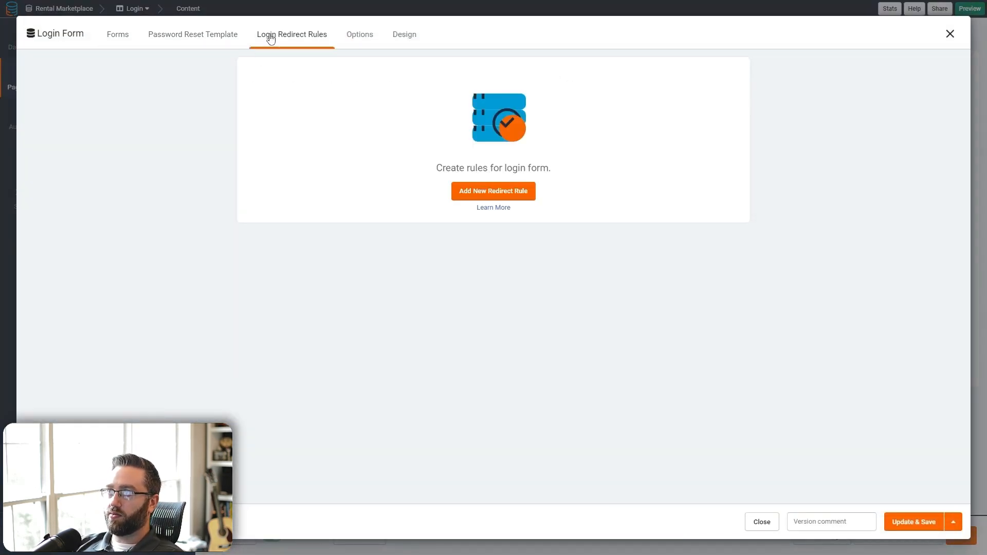
{"action": "left_click", "coordinate": [492, 196]}
{"action": "left_click", "coordinate": [348, 101]}
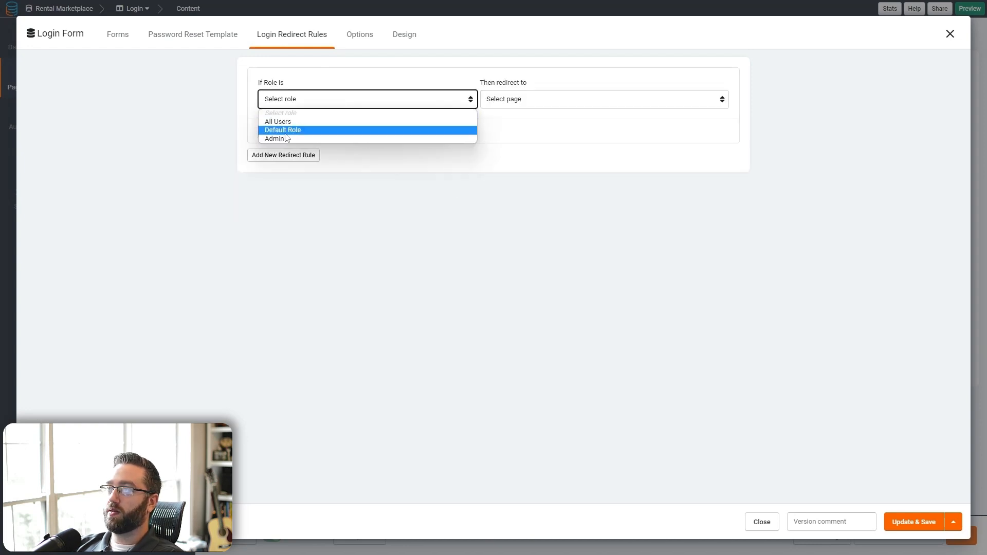
{"action": "left_click", "coordinate": [319, 137]}
{"action": "left_click", "coordinate": [506, 96]}
{"action": "left_click", "coordinate": [519, 156]}
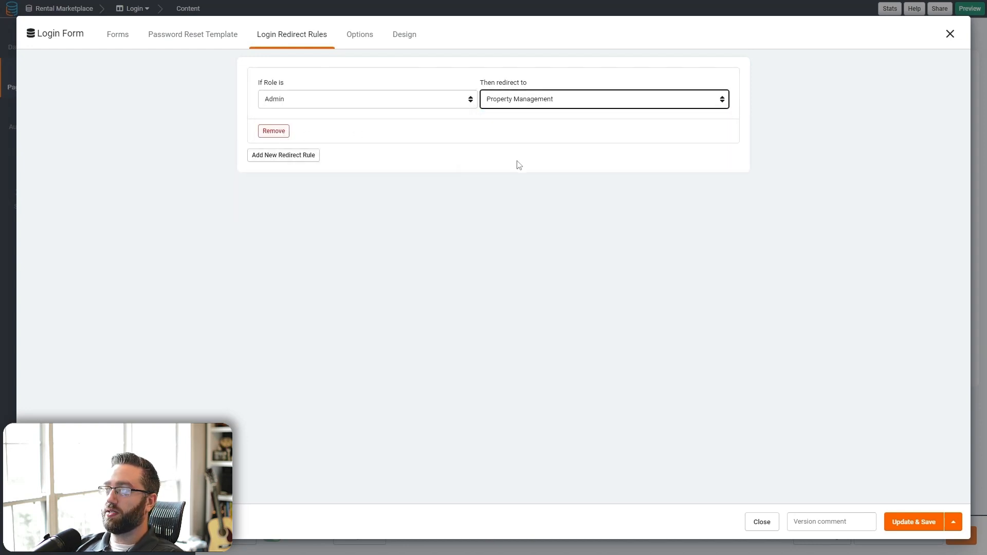
{"action": "left_click", "coordinate": [906, 524]}
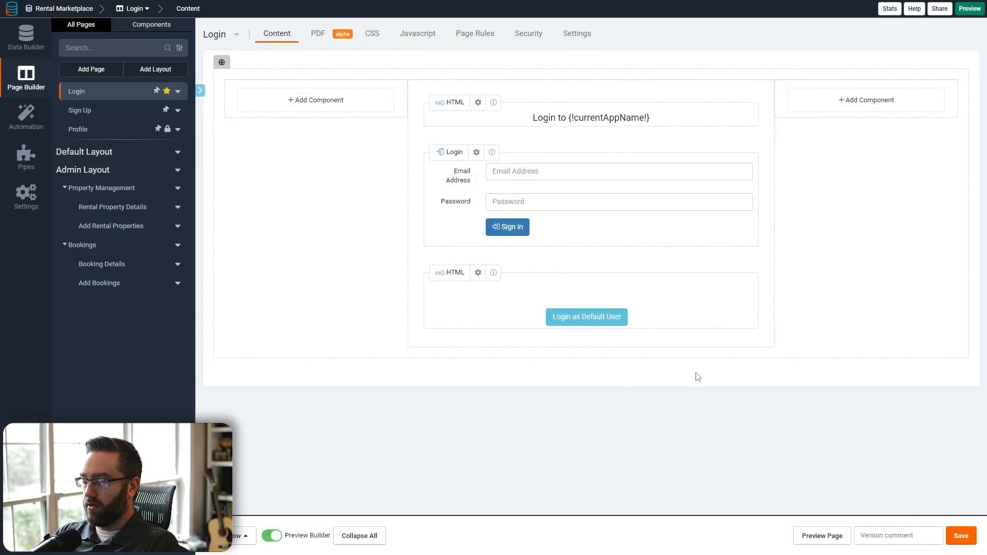
- Preview the live app and sign in with the admin user's e-mail and password
{"action": "left_click", "coordinate": [808, 537]}
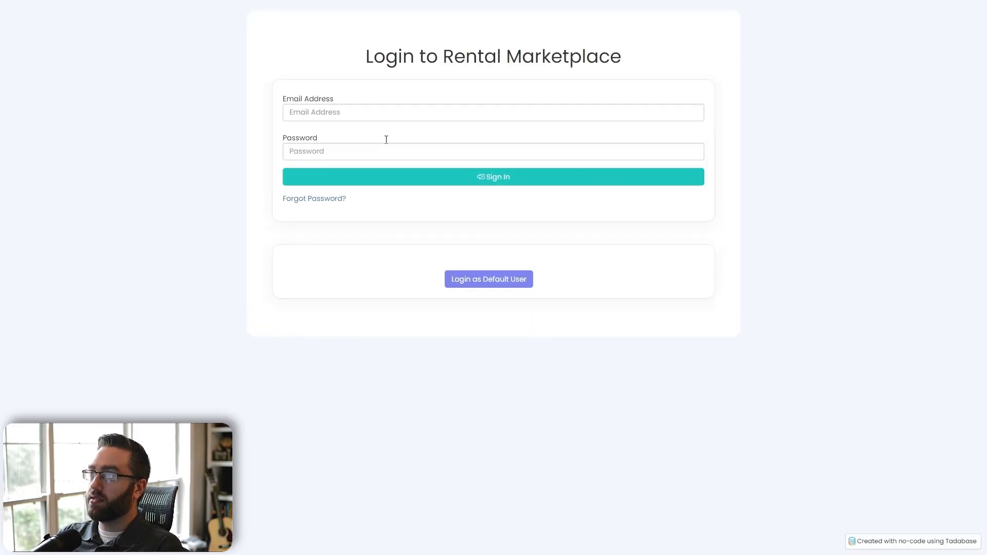
{"action": "left_click", "coordinate": [375, 115]}
{"action": "type", "text": "admin@"}
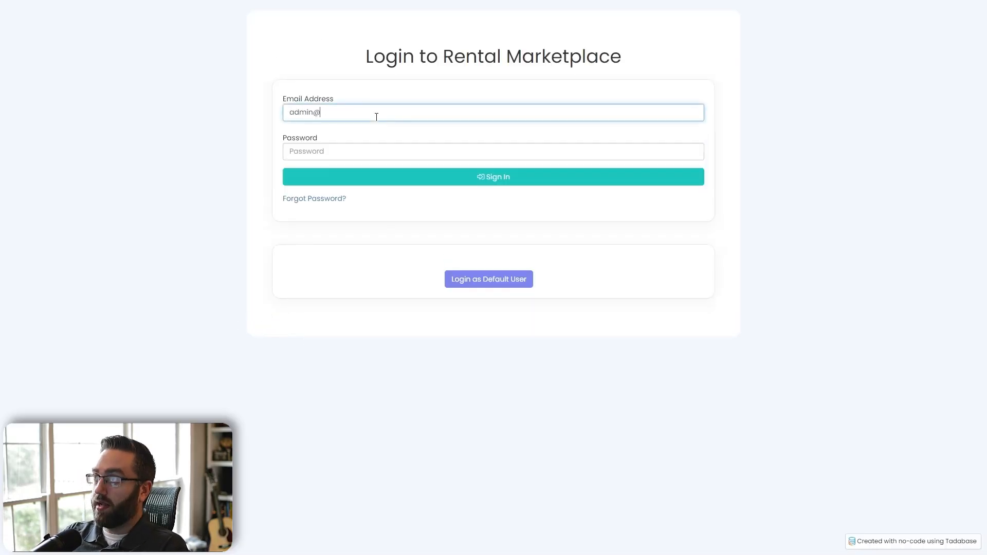
{"action": "type", "text": "test.com"}
{"action": "key", "text": "Tab"}
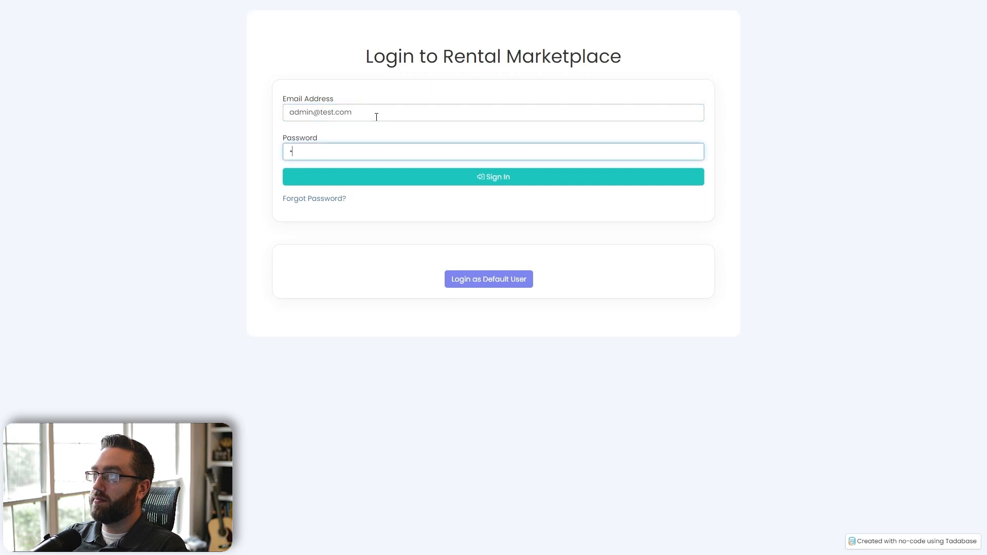
{"action": "type", "text": "123"}
{"action": "key", "text": "Return"}
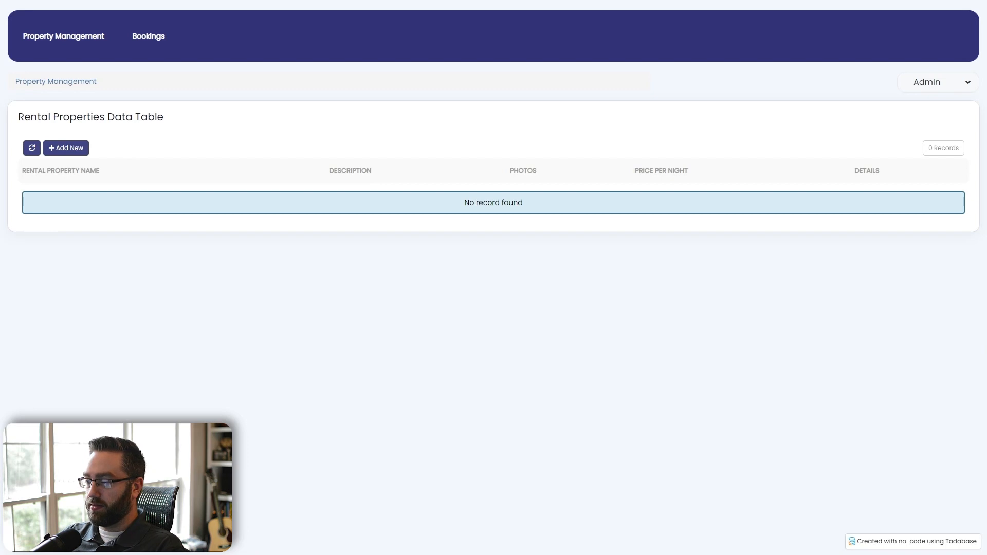
- Add a Rustic Cabin property with a pasted description, six photos and $149 per night
{"action": "left_click", "coordinate": [66, 148]}
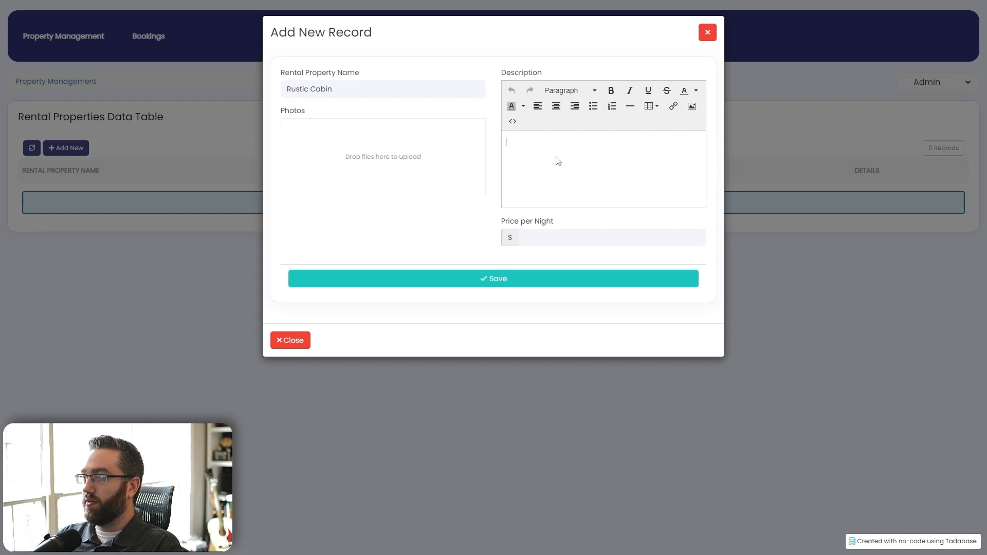
{"action": "key", "text": "ctrl+v"}
{"action": "scroll", "coordinate": [547, 183], "scroll_direction": "up", "scroll_amount": 2}
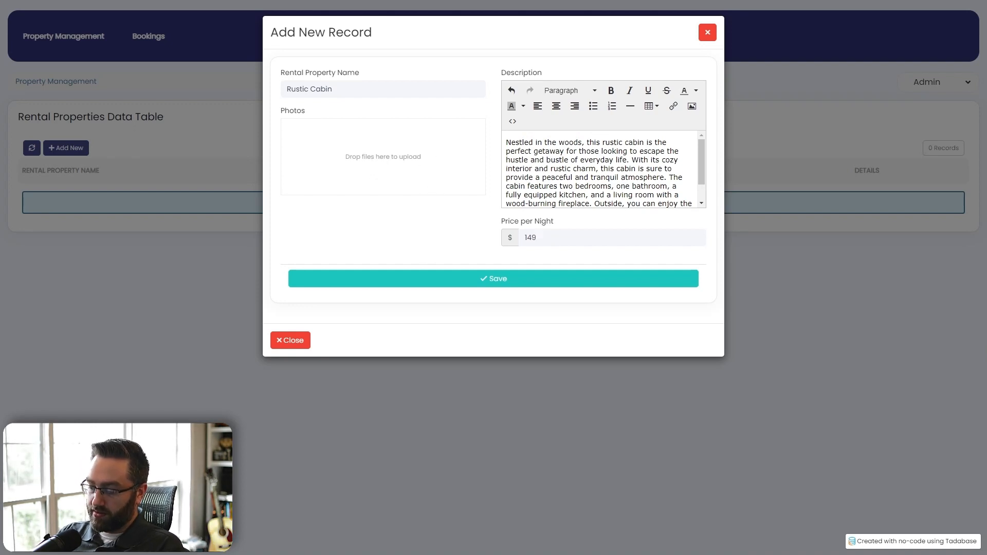
{"action": "left_click_drag", "start_coordinate": [363, 370], "coordinate": [388, 159]}
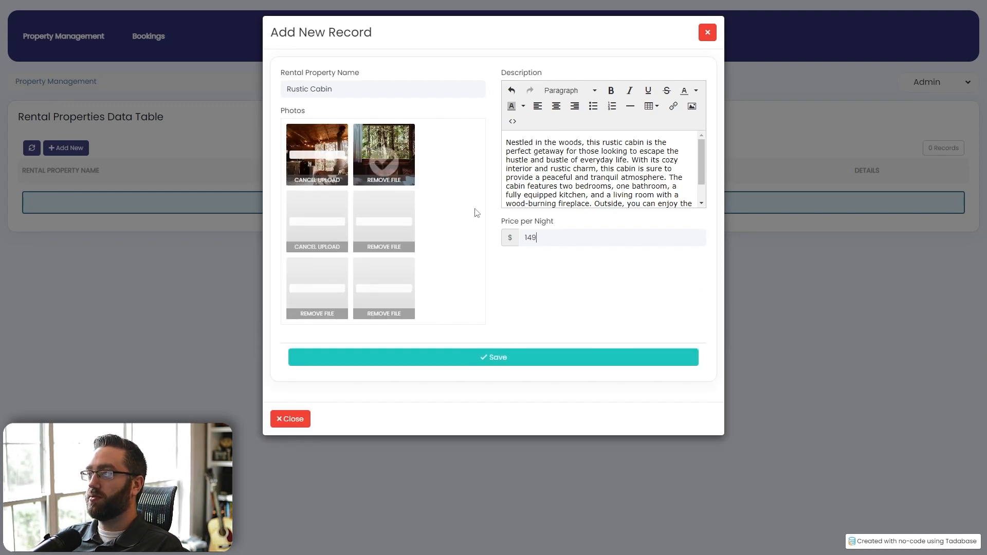
{"action": "left_click", "coordinate": [447, 362]}
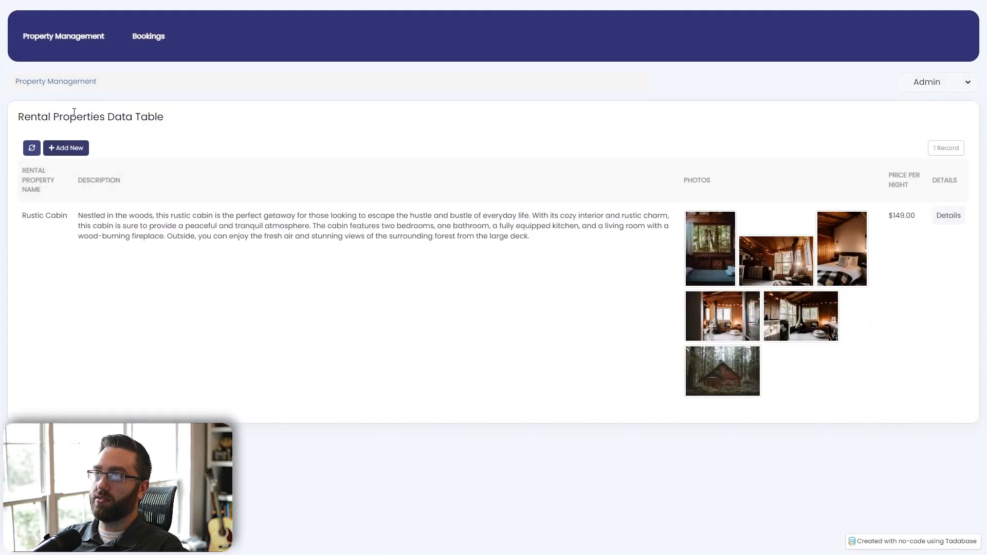
- Start a new booking with Default User as booker and Rustic Cabin as the property
{"action": "left_click", "coordinate": [946, 216]}
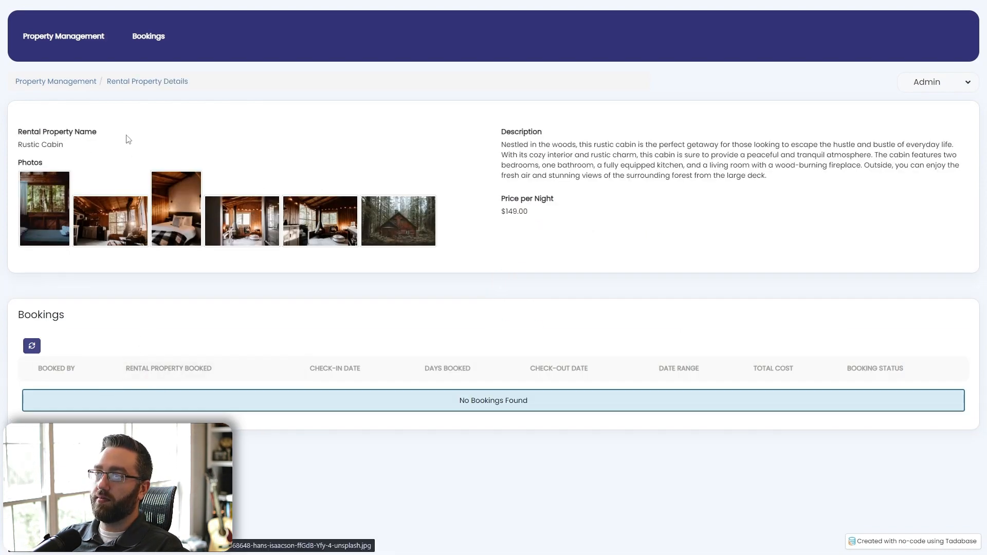
{"action": "left_click", "coordinate": [142, 41]}
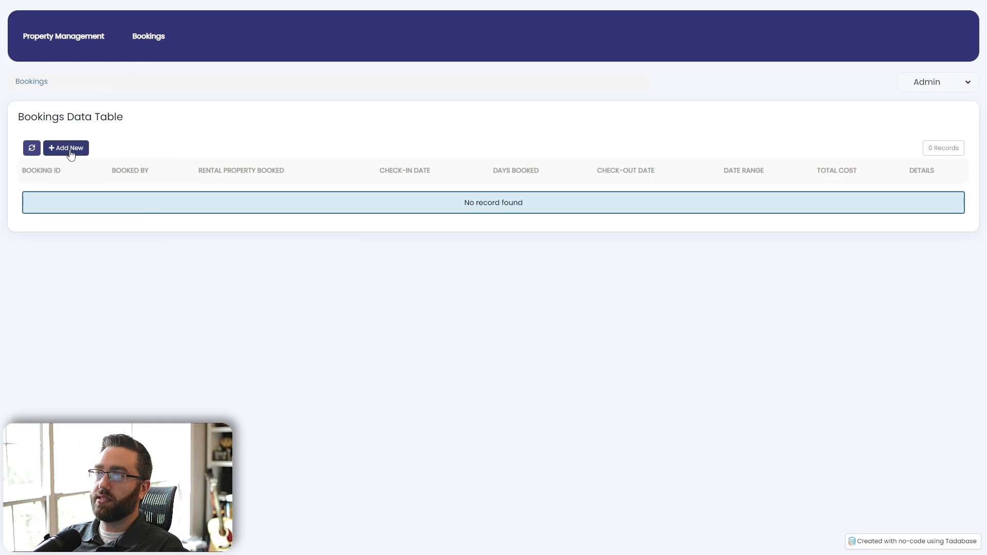
{"action": "left_click", "coordinate": [67, 149]}
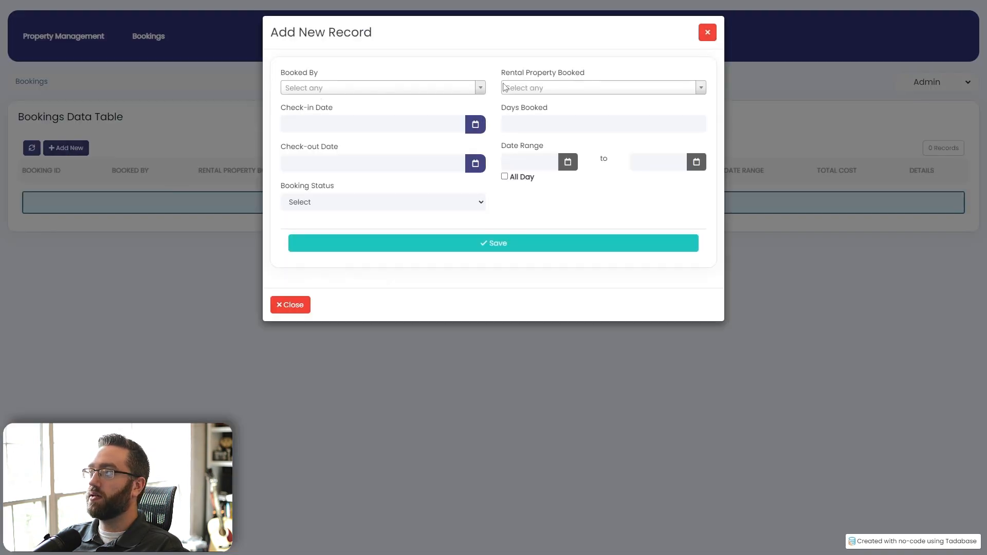
{"action": "left_click", "coordinate": [340, 91]}
{"action": "left_click", "coordinate": [309, 139]}
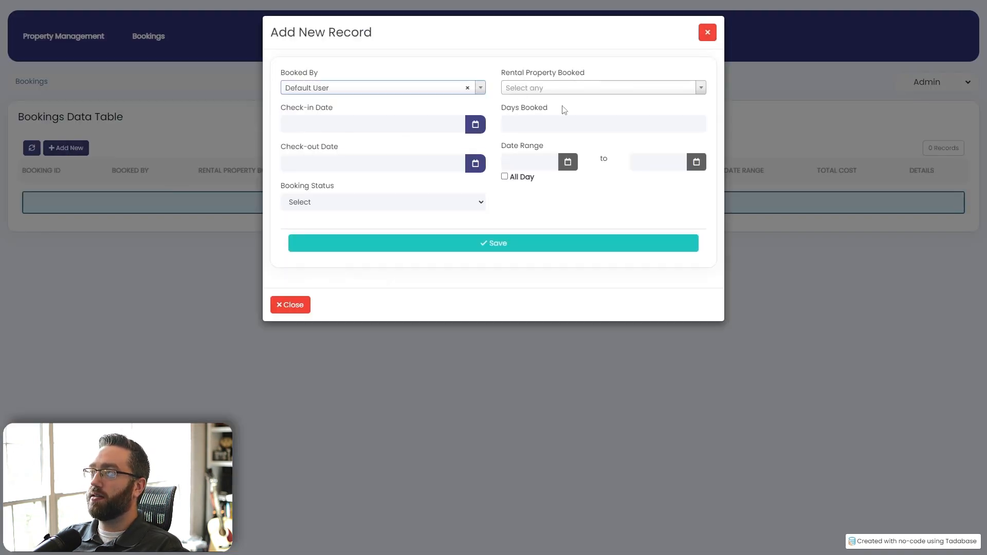
{"action": "left_click", "coordinate": [565, 93]}
{"action": "left_click", "coordinate": [527, 123]}
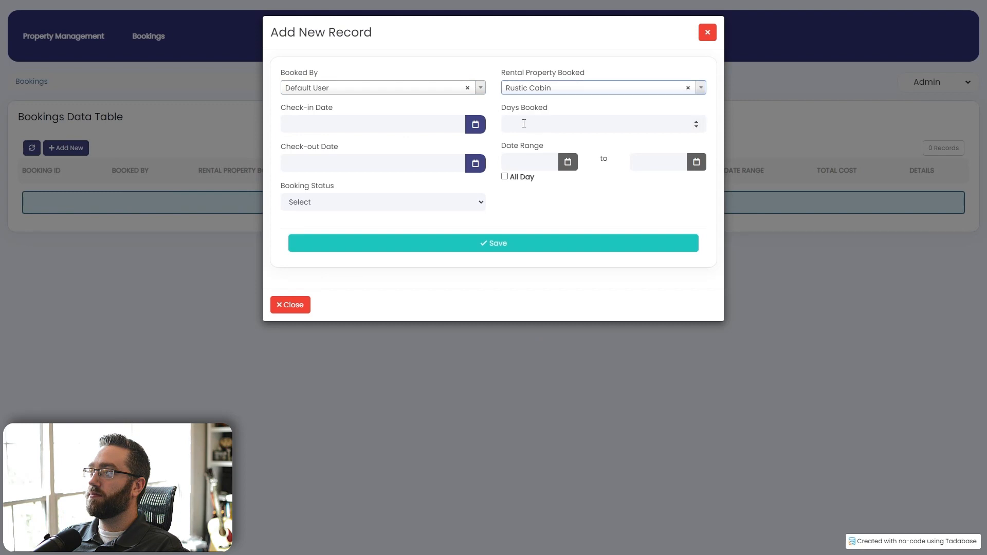
- Set check-in to 02/17/2023 for 3 days with status Incomplete, and save the booking
{"action": "left_click", "coordinate": [475, 125]}
{"action": "left_click", "coordinate": [401, 215]}
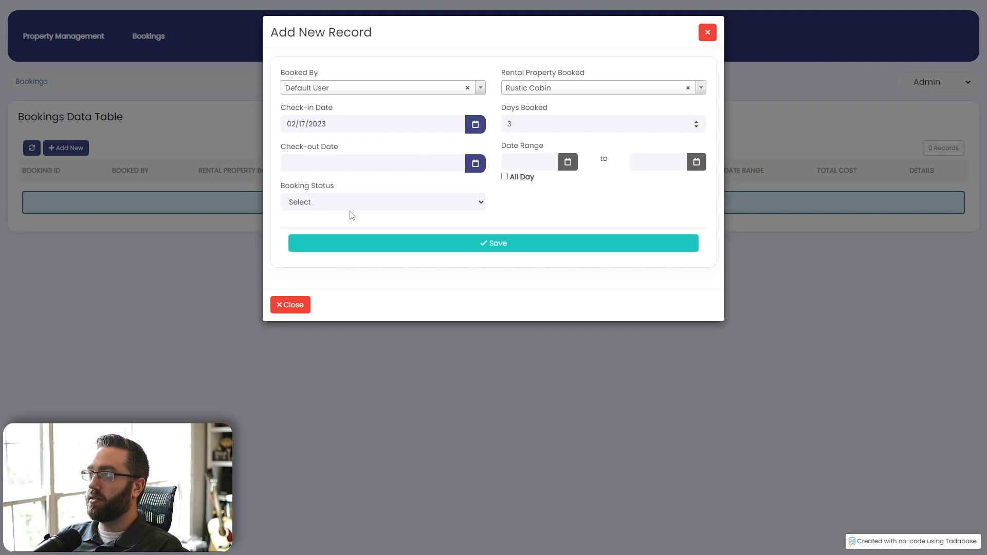
{"action": "left_click", "coordinate": [319, 204]}
{"action": "left_click", "coordinate": [313, 230]}
{"action": "left_click", "coordinate": [348, 245]}
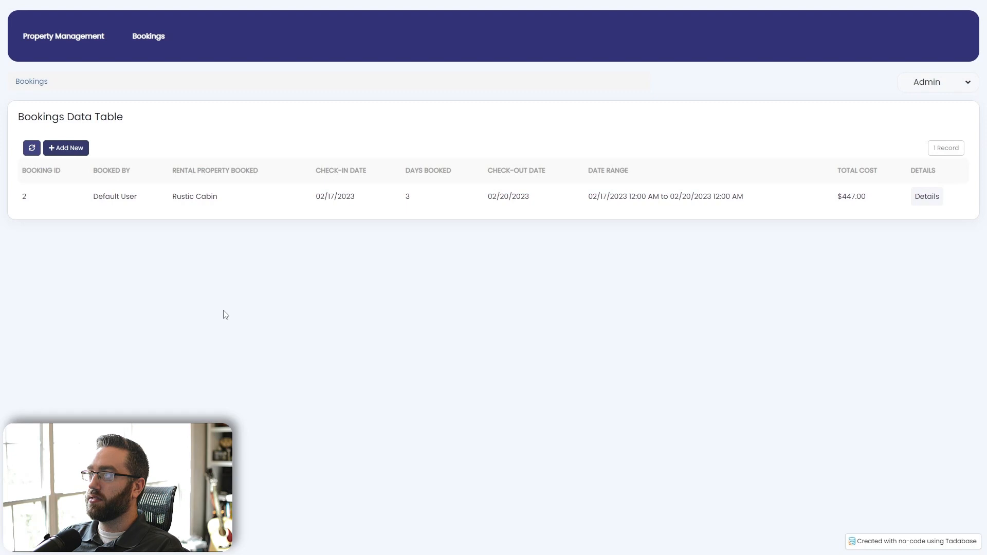
{"action": "left_click", "coordinate": [66, 38]}
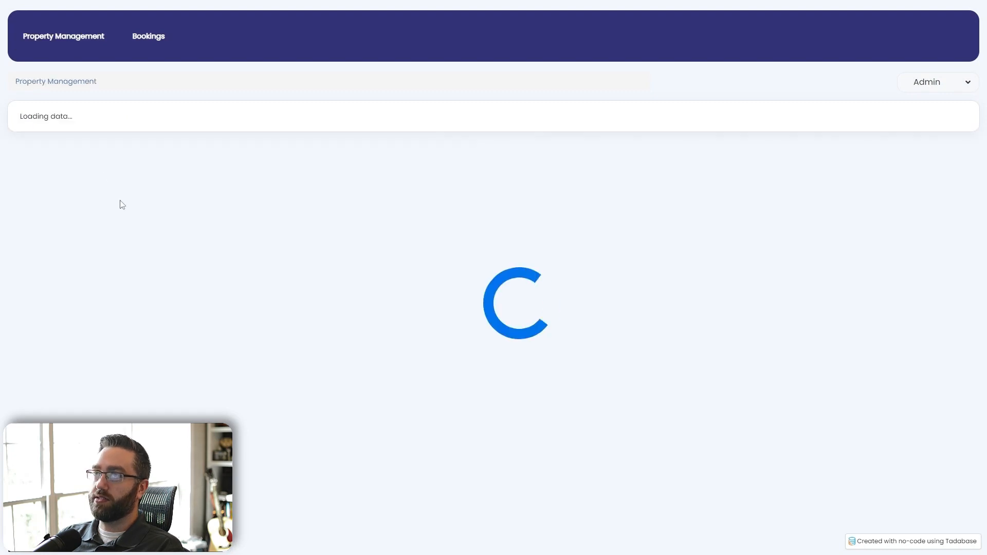
- Review booking 2's details from the Rustic Cabin property page
{"action": "left_click", "coordinate": [946, 216]}
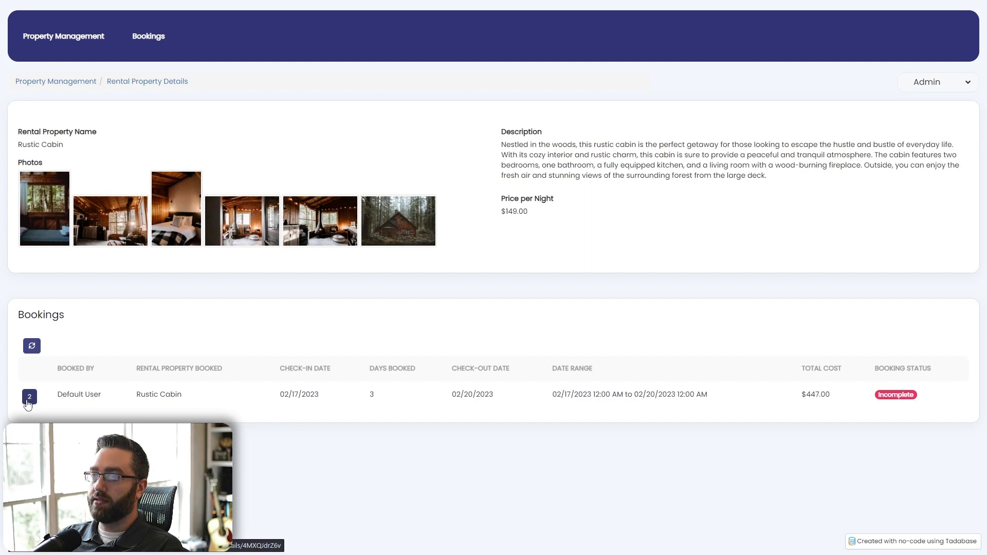
{"action": "left_click", "coordinate": [28, 399]}
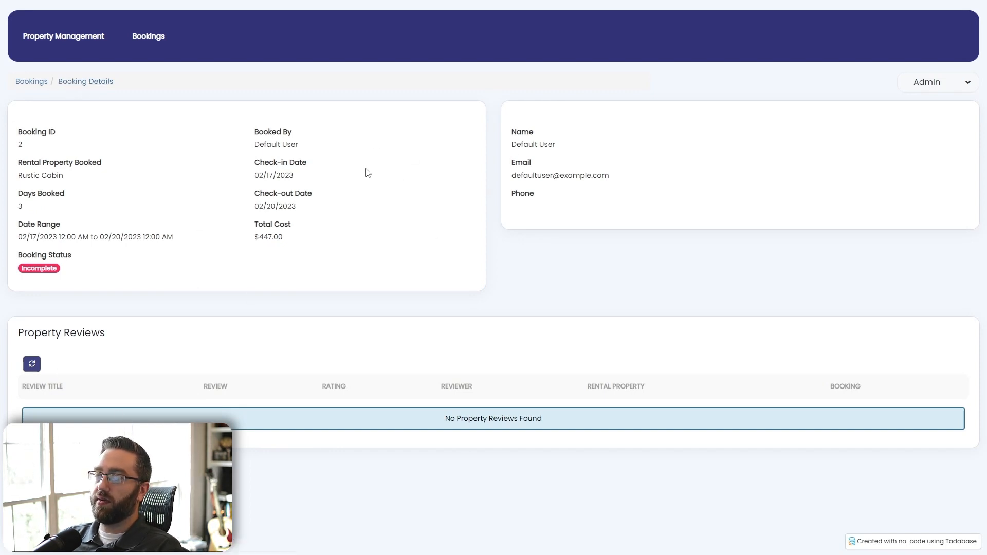
{"action": "left_click_drag", "start_coordinate": [544, 144], "coordinate": [529, 140]}
{"action": "left_click_drag", "start_coordinate": [282, 162], "coordinate": [72, 176]}
{"action": "left_click_drag", "start_coordinate": [144, 334], "coordinate": [517, 381]}
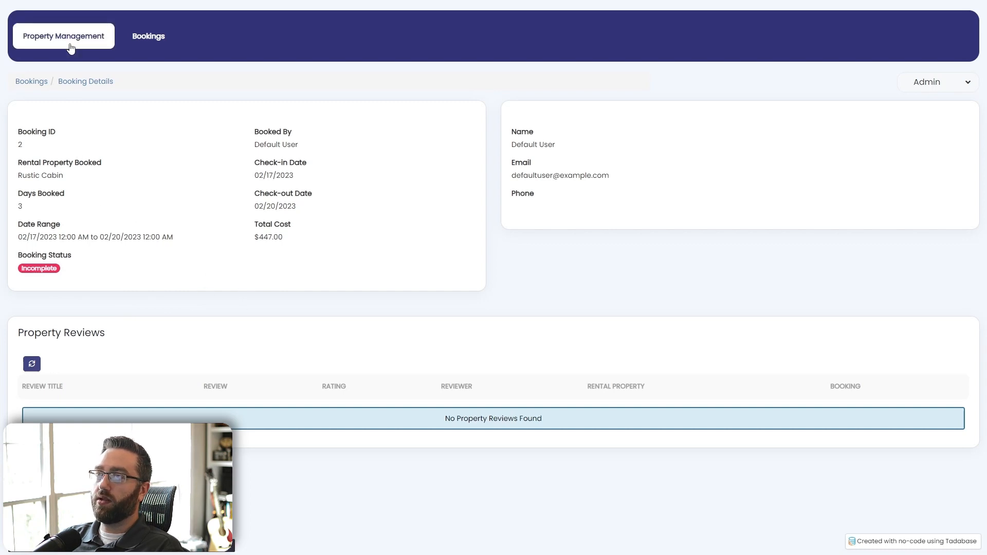
- Check the Booking Status choices on a new booking form in Bookings, picking none
{"action": "left_click", "coordinate": [31, 82]}
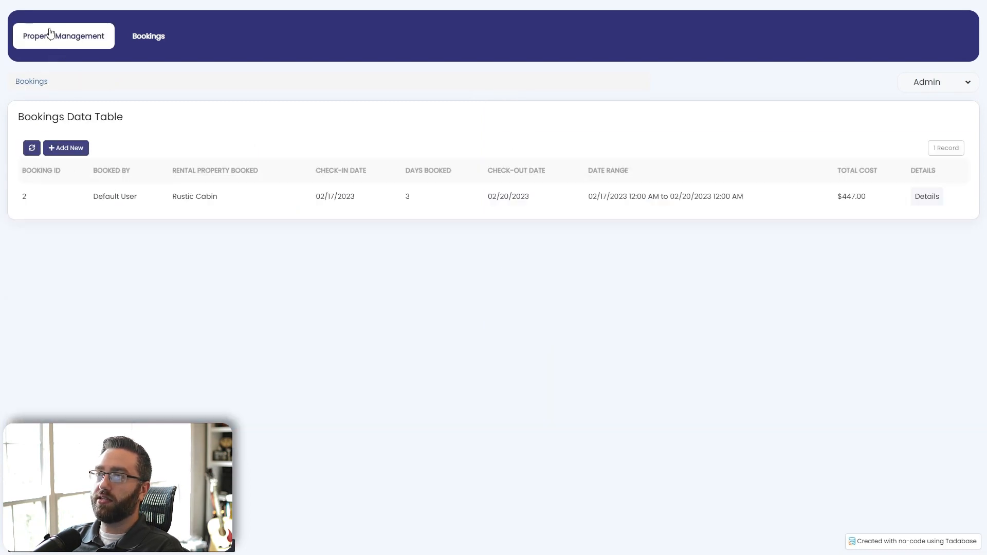
{"action": "left_click", "coordinate": [51, 36]}
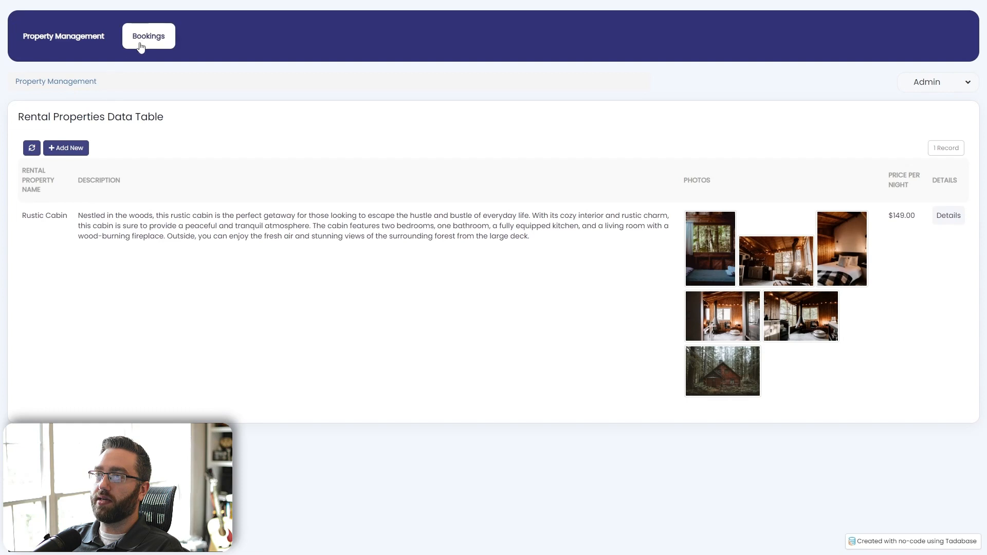
{"action": "left_click", "coordinate": [148, 37]}
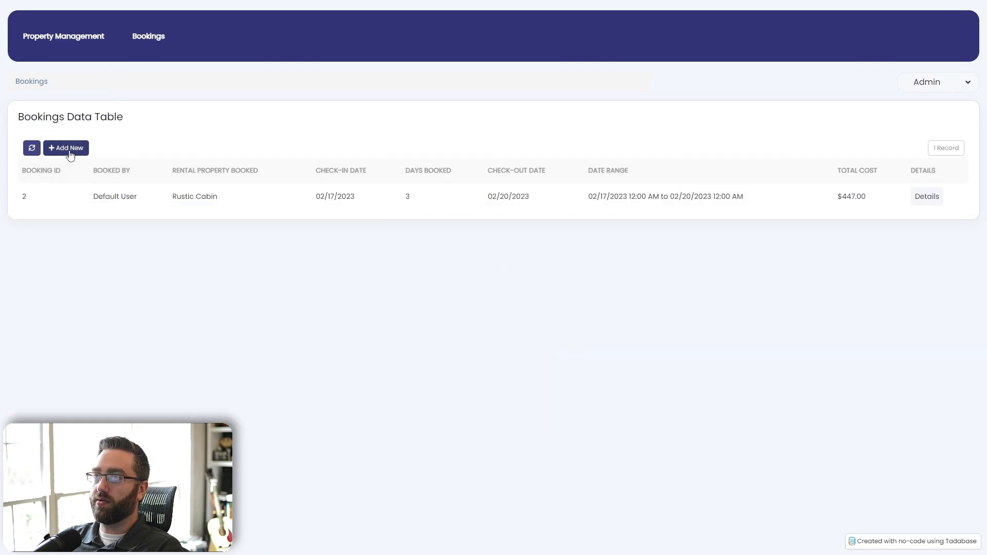
{"action": "left_click", "coordinate": [67, 148]}
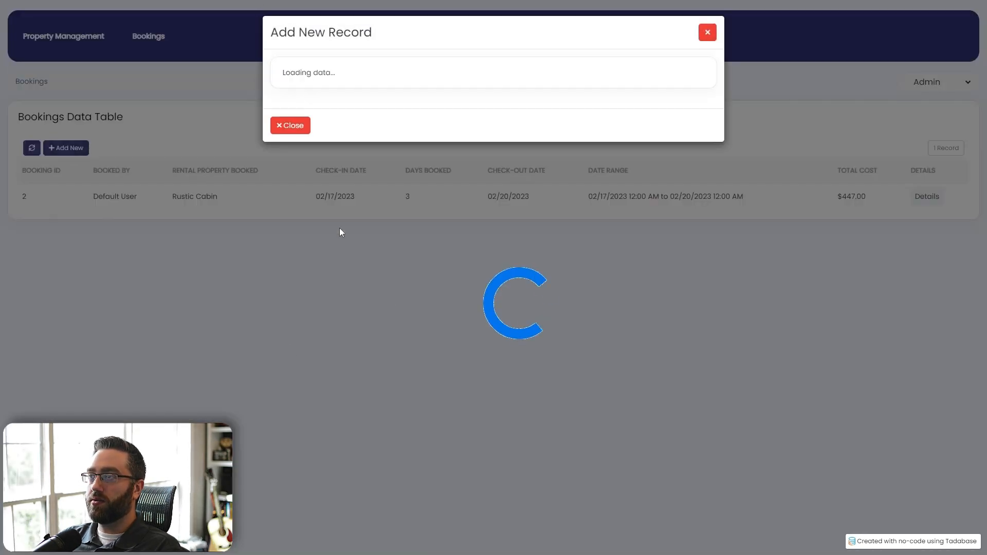
{"action": "left_click", "coordinate": [353, 201]}
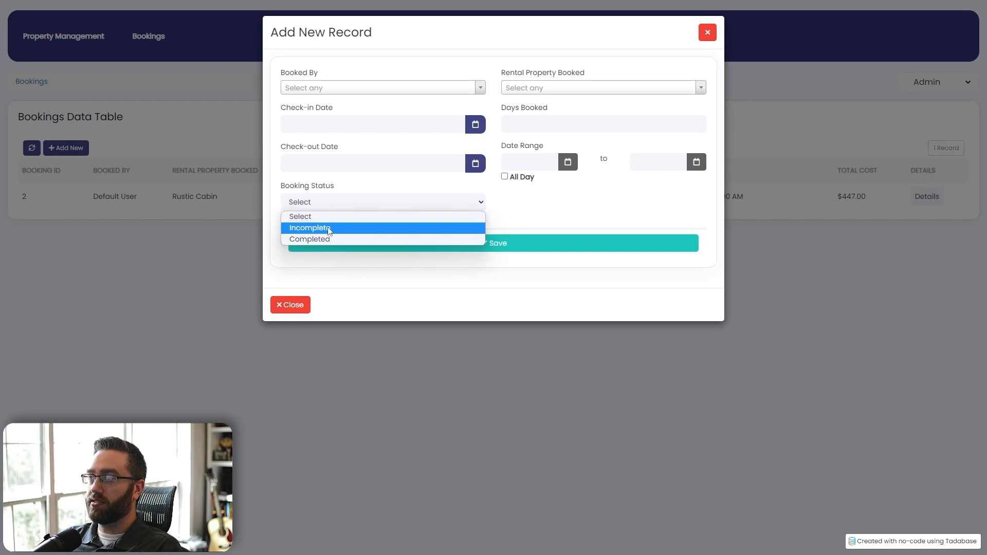
{"action": "left_click", "coordinate": [236, 260]}
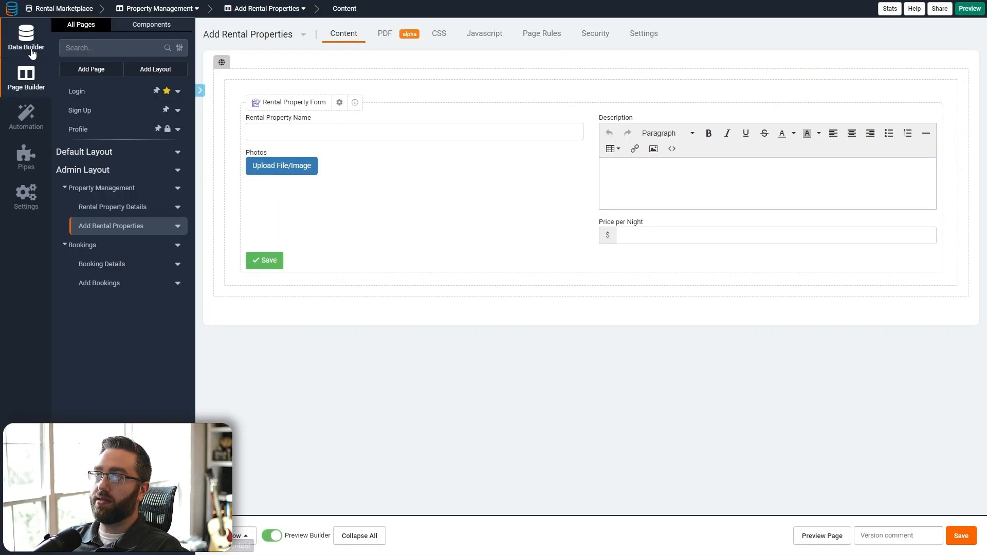
- Inspect the Bookings table's existing rule and add a second table rule
{"action": "left_click", "coordinate": [28, 42]}
{"action": "left_click", "coordinate": [96, 118]}
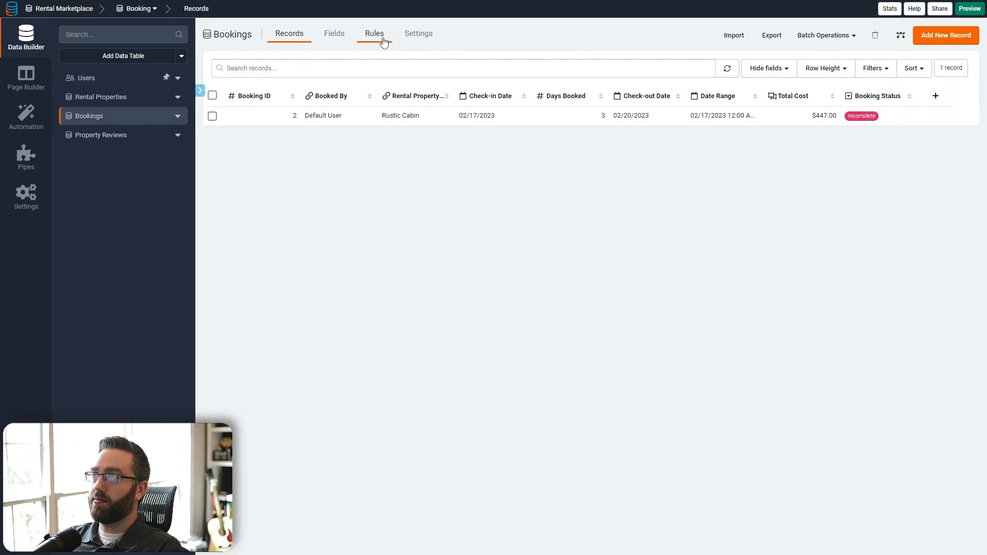
{"action": "left_click", "coordinate": [381, 37]}
{"action": "left_click", "coordinate": [429, 245]}
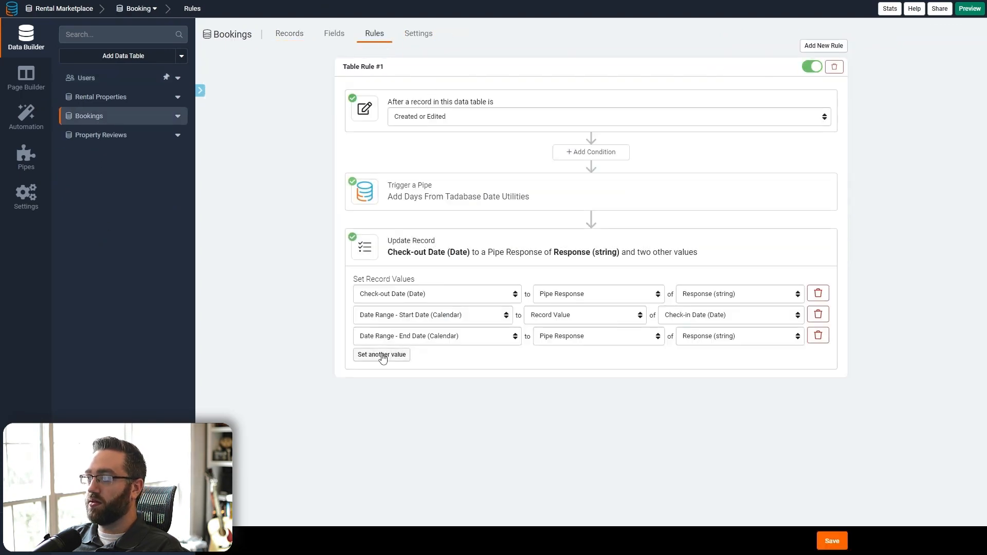
{"action": "left_click", "coordinate": [823, 47]}
{"action": "left_click", "coordinate": [422, 69]}
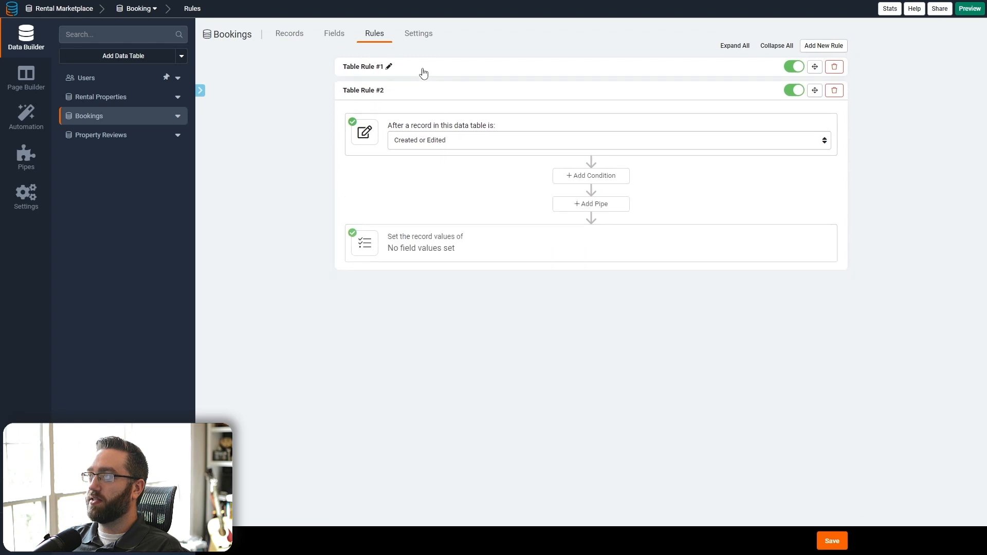
- Make the rule set Booking Status to custom value Incomplete on record creation, and save
{"action": "left_click", "coordinate": [451, 146]}
{"action": "left_click", "coordinate": [439, 160]}
{"action": "left_click", "coordinate": [452, 250]}
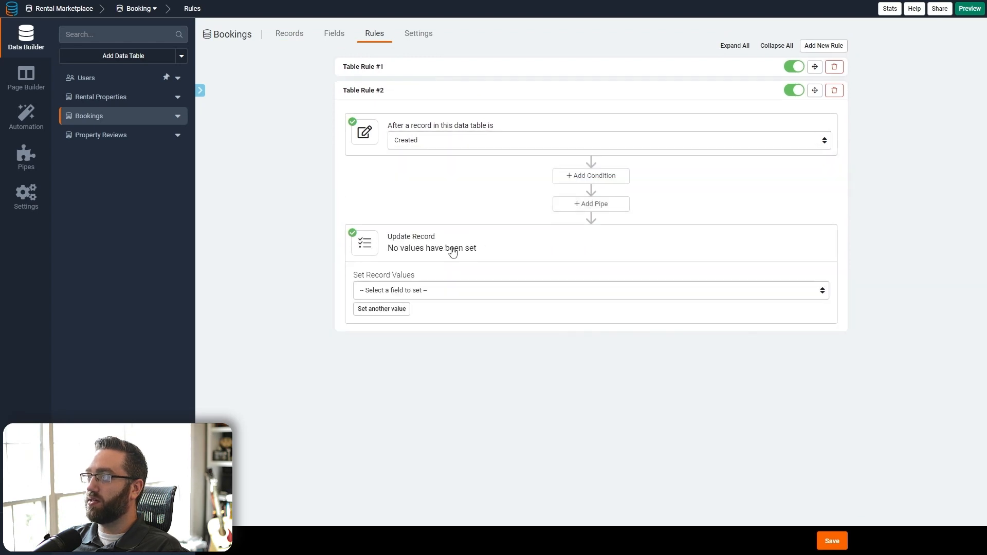
{"action": "left_click", "coordinate": [405, 297]}
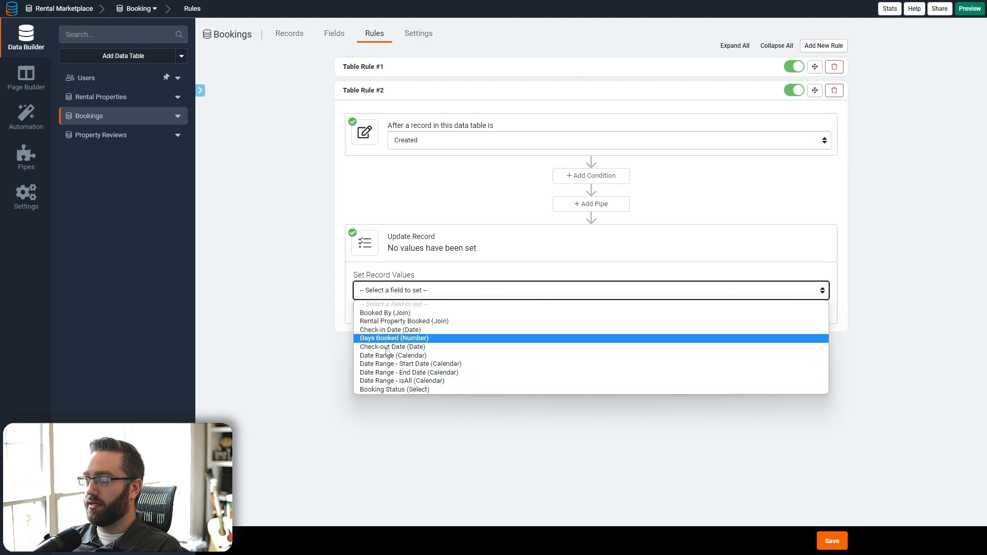
{"action": "left_click", "coordinate": [399, 390]}
{"action": "left_click", "coordinate": [648, 291]}
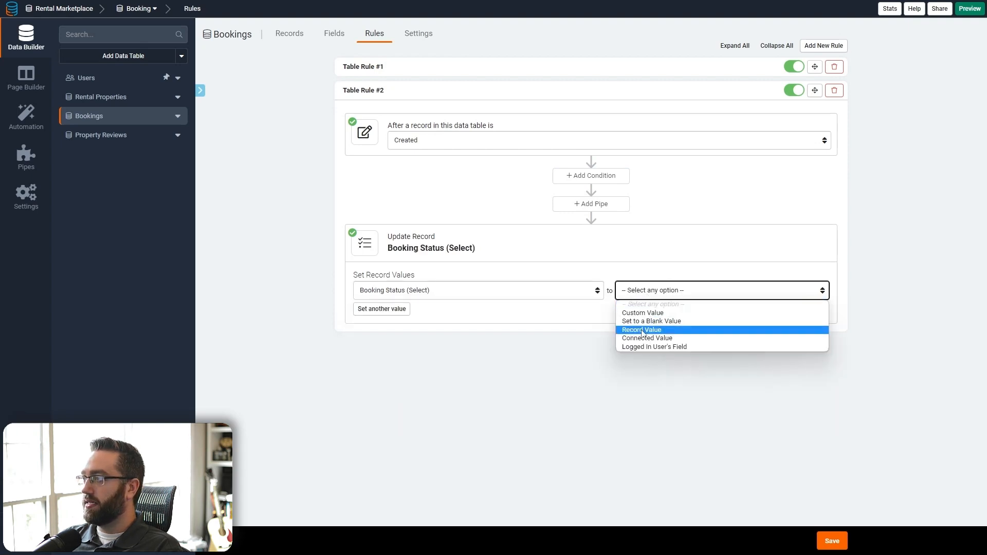
{"action": "left_click", "coordinate": [647, 313]}
{"action": "left_click", "coordinate": [726, 290]}
{"action": "left_click", "coordinate": [738, 319]}
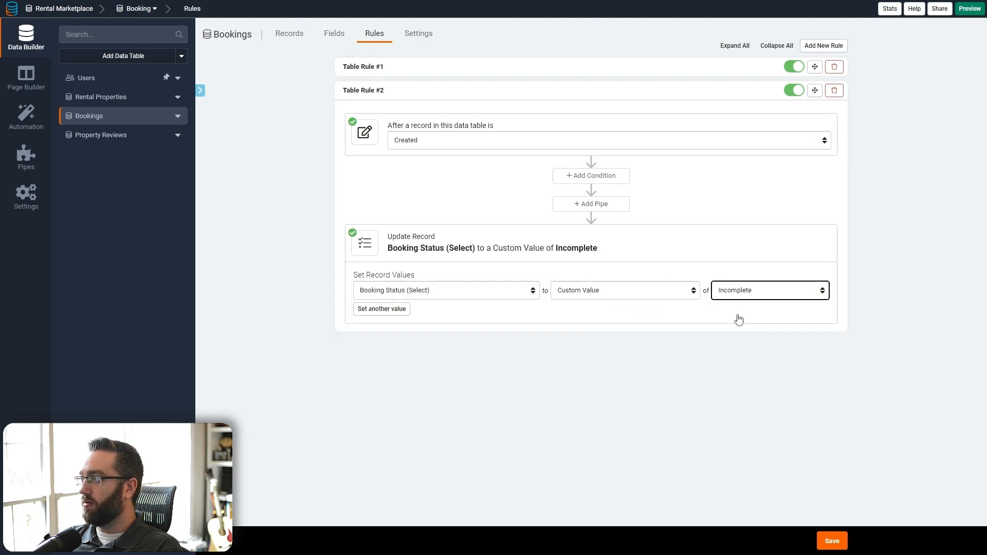
{"action": "left_click", "coordinate": [830, 549]}
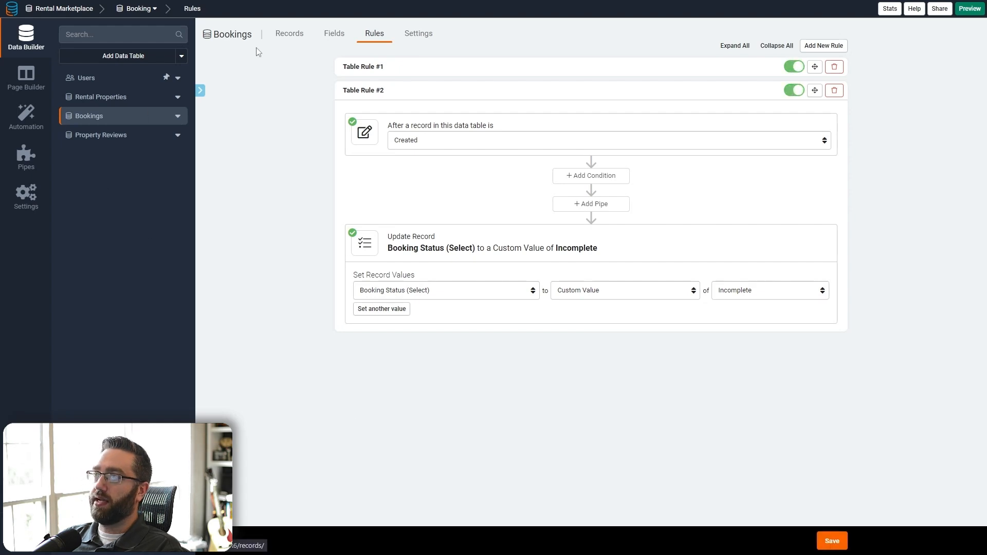
- Check a booking's status value in the Bookings records
{"action": "left_click", "coordinate": [290, 34]}
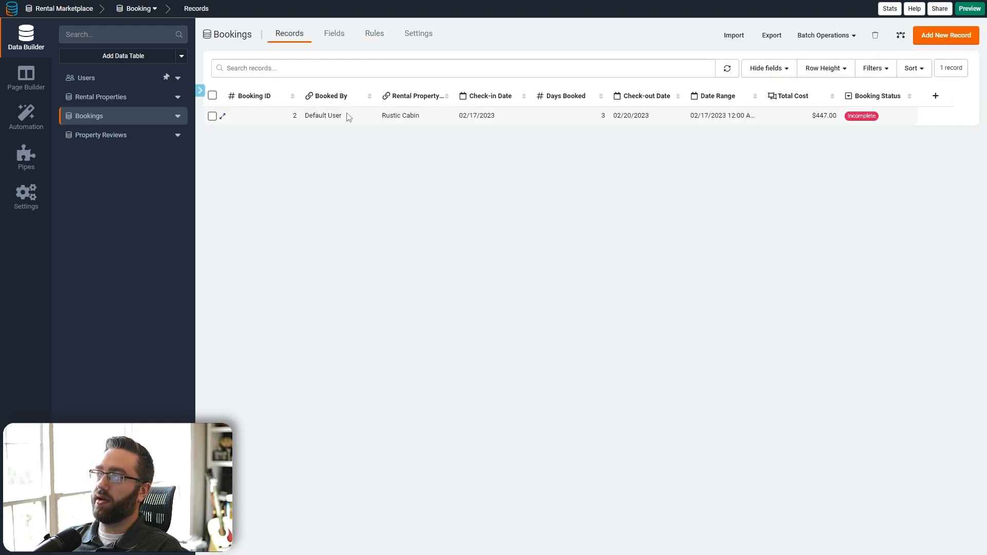
{"action": "left_click", "coordinate": [879, 116]}
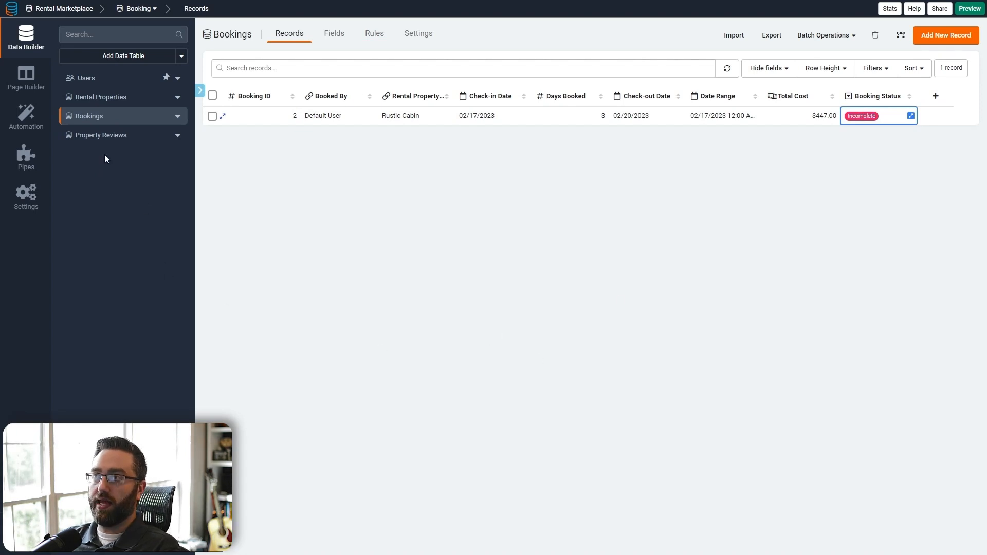
{"action": "left_click", "coordinate": [26, 82]}
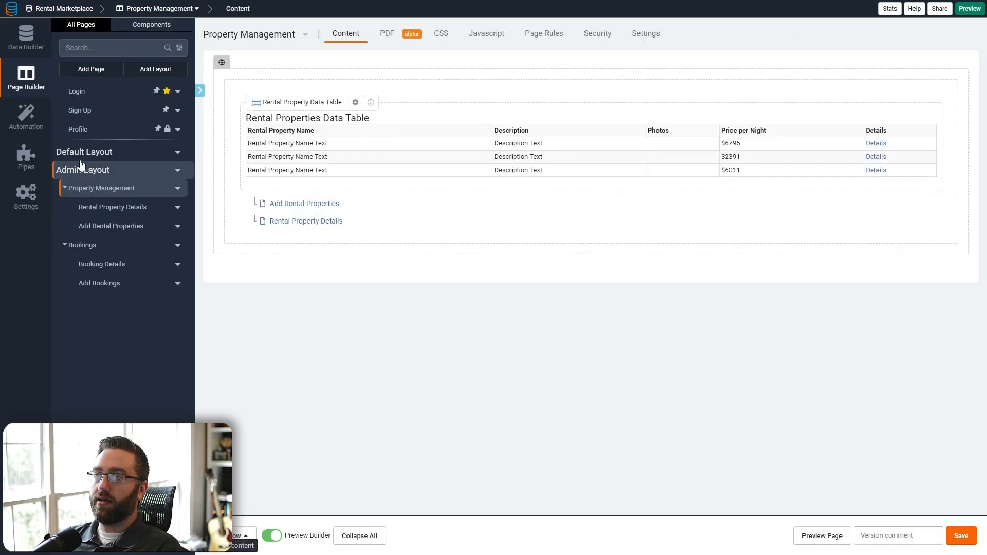
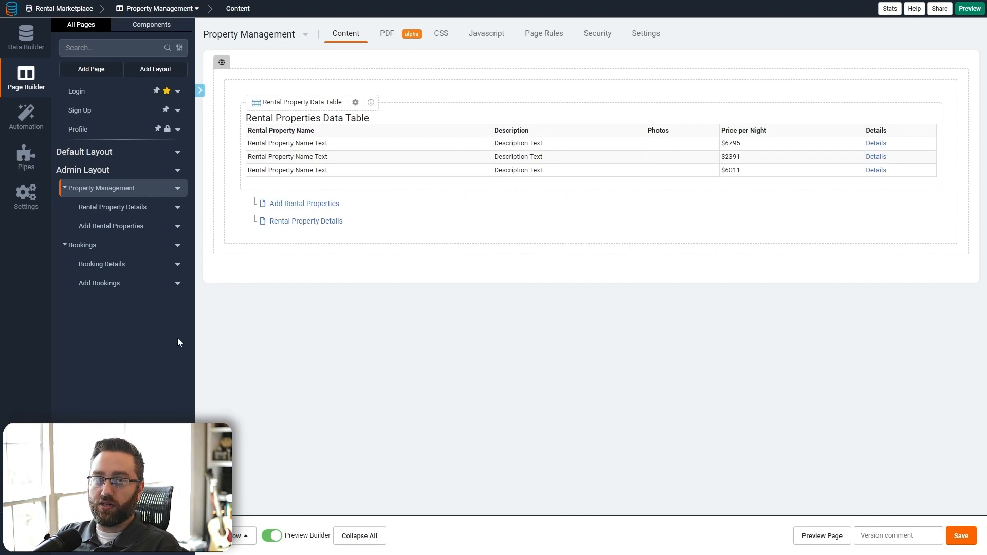
- Create a Rentals page in the Default Layout Menu holding a List of Rental Properties records
{"action": "left_click", "coordinate": [103, 71]}
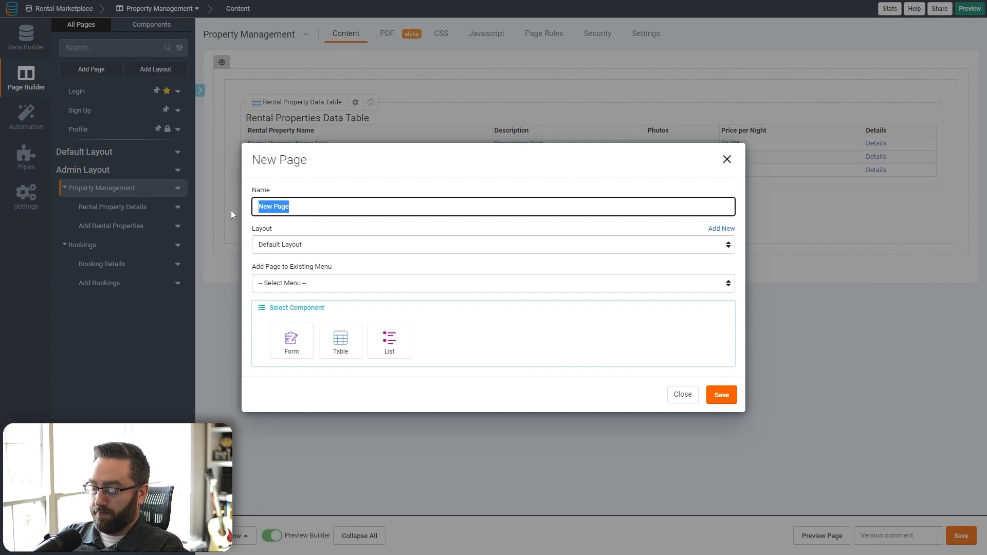
{"action": "type", "text": "Rentals"}
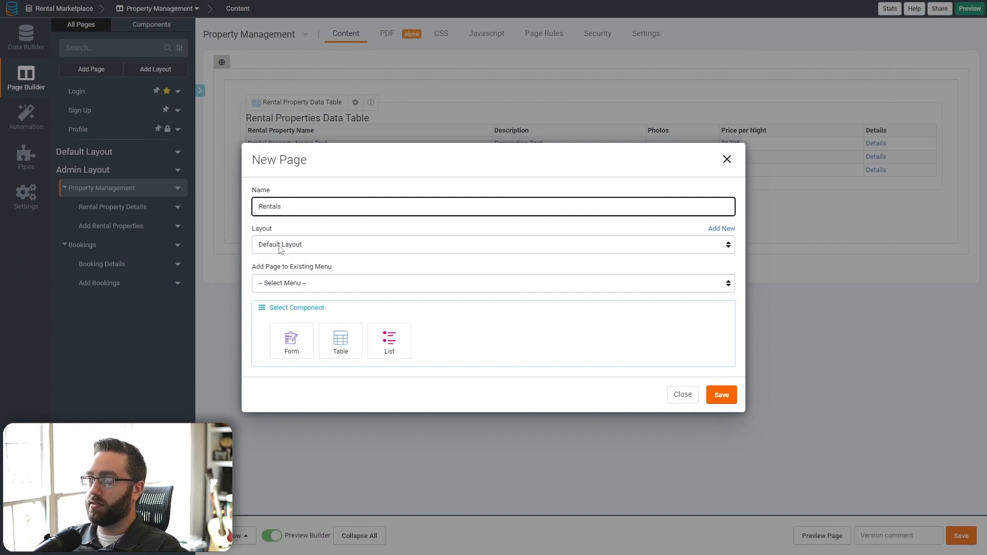
{"action": "left_click", "coordinate": [278, 284]}
{"action": "left_click", "coordinate": [278, 305]}
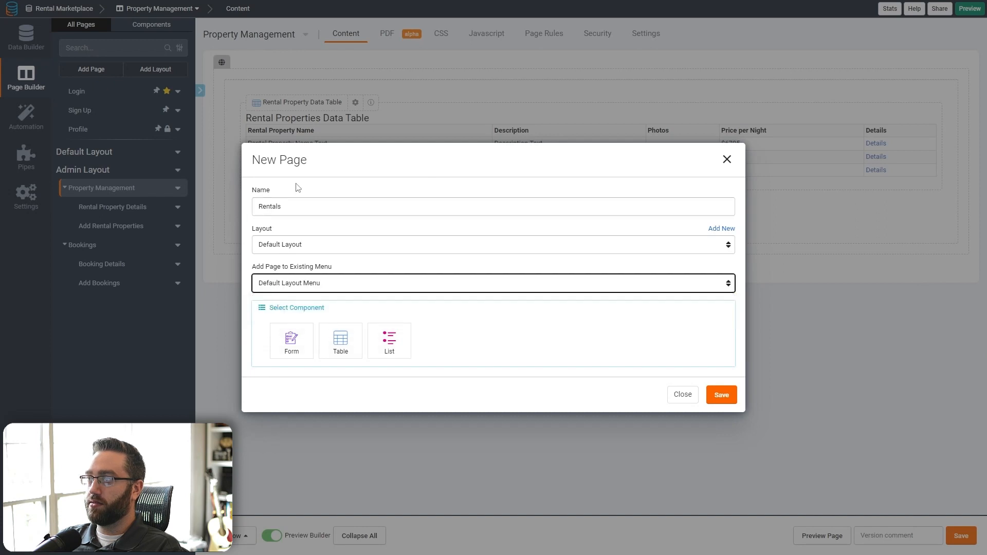
{"action": "left_click_drag", "start_coordinate": [286, 208], "coordinate": [246, 218]}
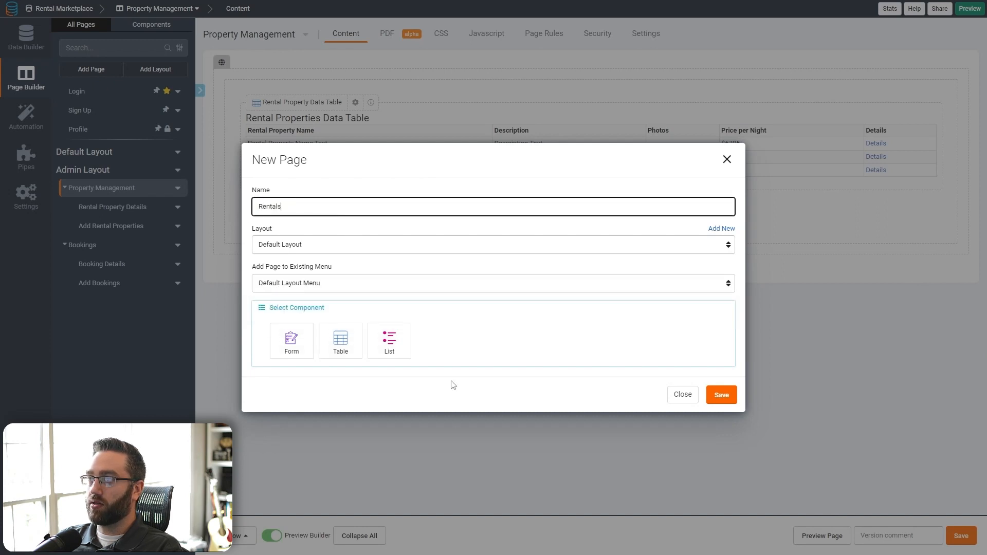
{"action": "left_click", "coordinate": [391, 345]}
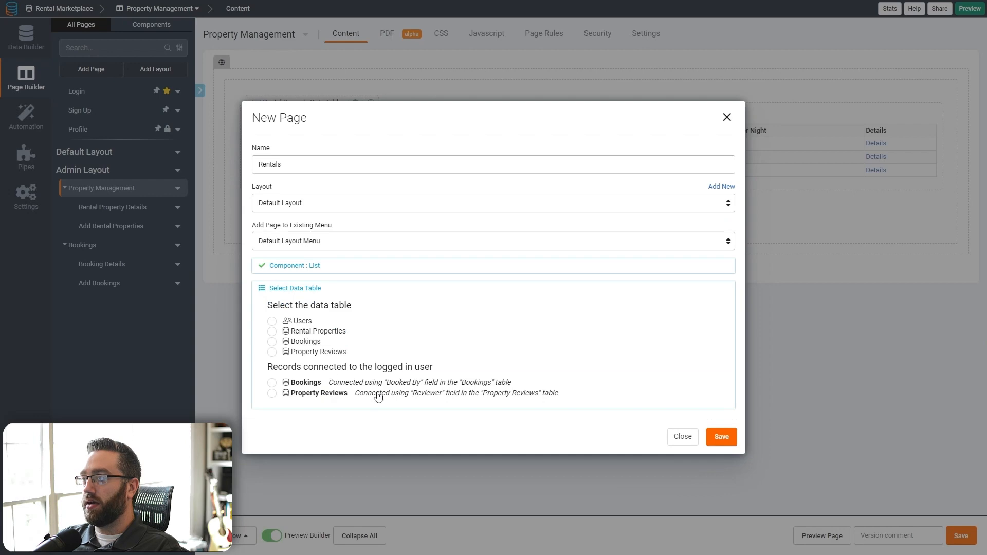
{"action": "left_click", "coordinate": [307, 331]}
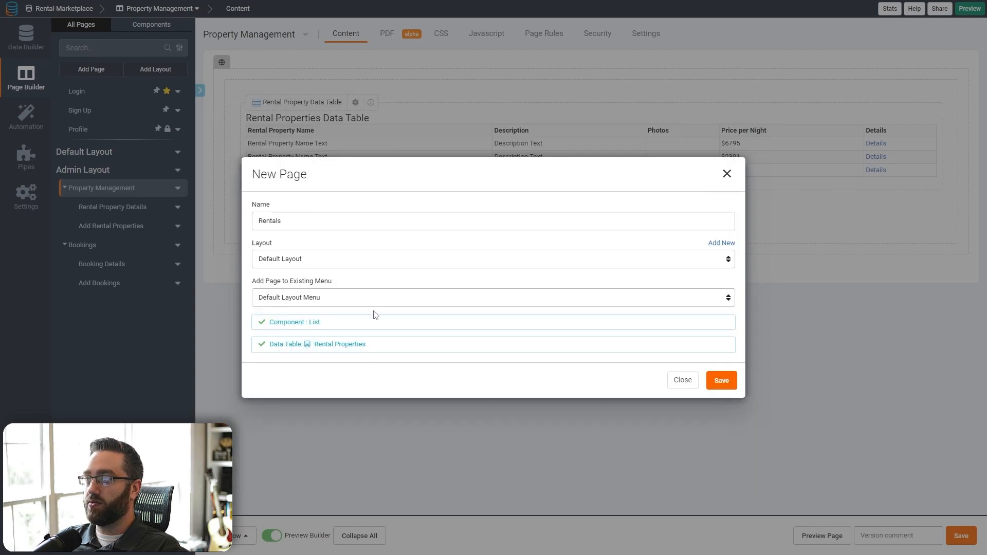
{"action": "left_click", "coordinate": [718, 383]}
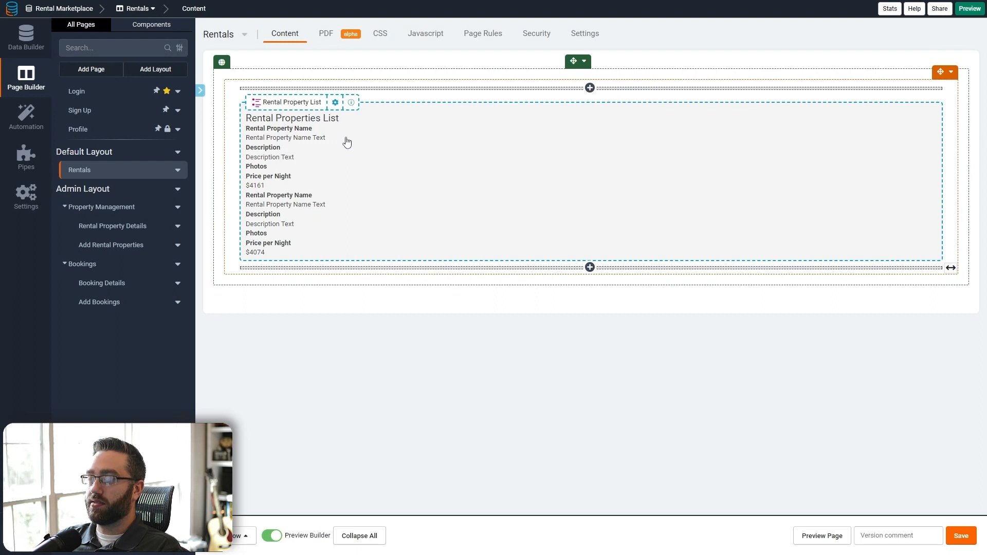
- Create a My Bookings page in Default Layout Menu listing the logged-in user's Bookings, then reopen Rentals
{"action": "left_click", "coordinate": [97, 69]}
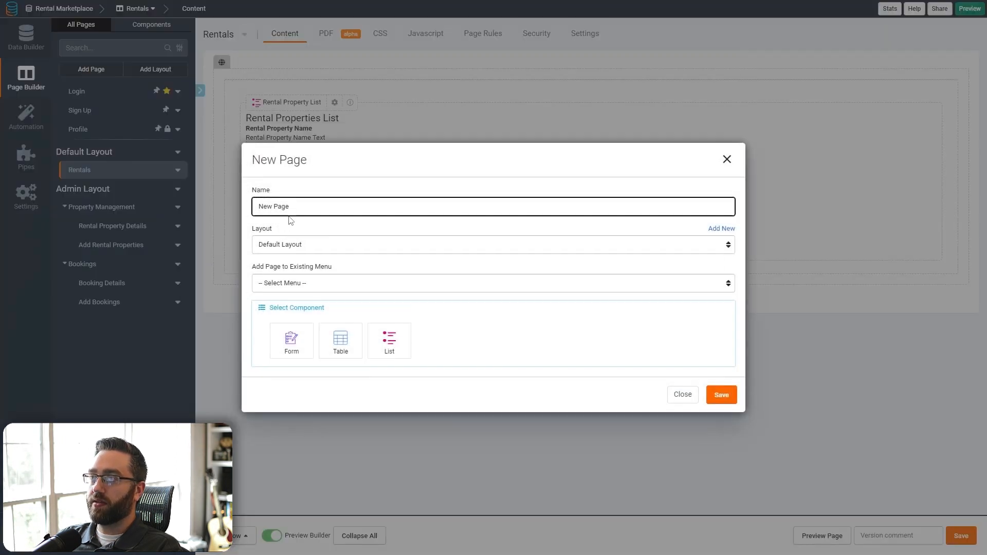
{"action": "triple_click", "coordinate": [292, 211]}
{"action": "type", "text": "My Bookings"}
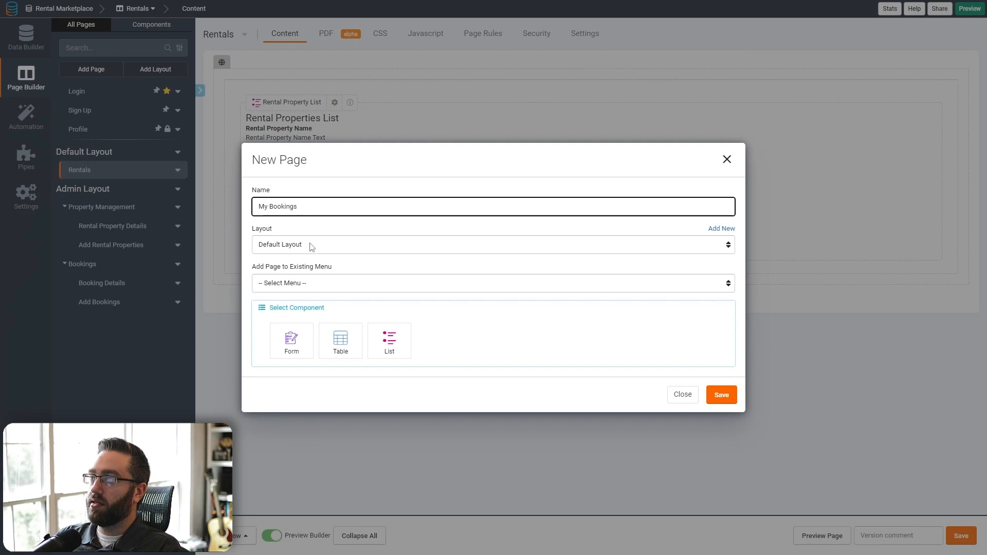
{"action": "left_click", "coordinate": [304, 283]}
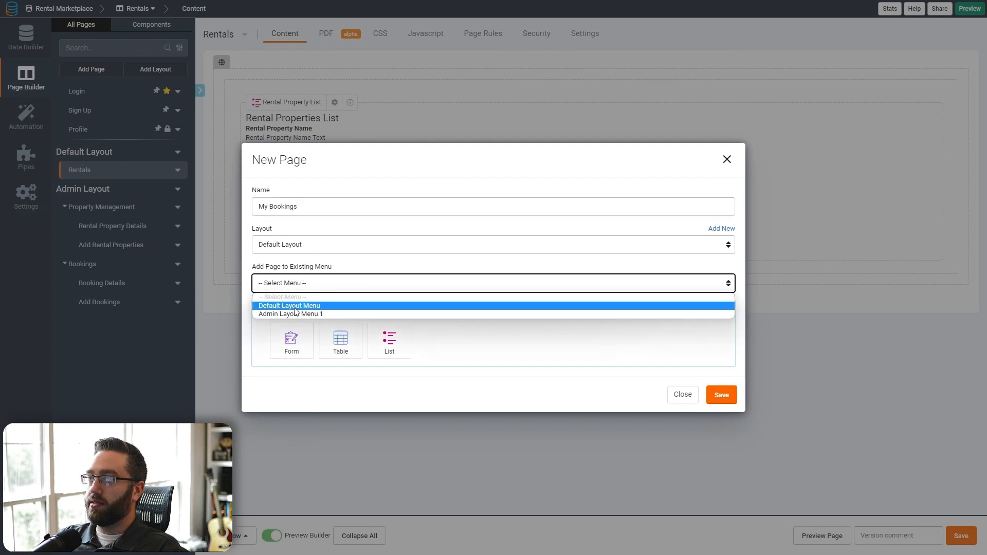
{"action": "left_click", "coordinate": [296, 304]}
{"action": "left_click", "coordinate": [379, 341]}
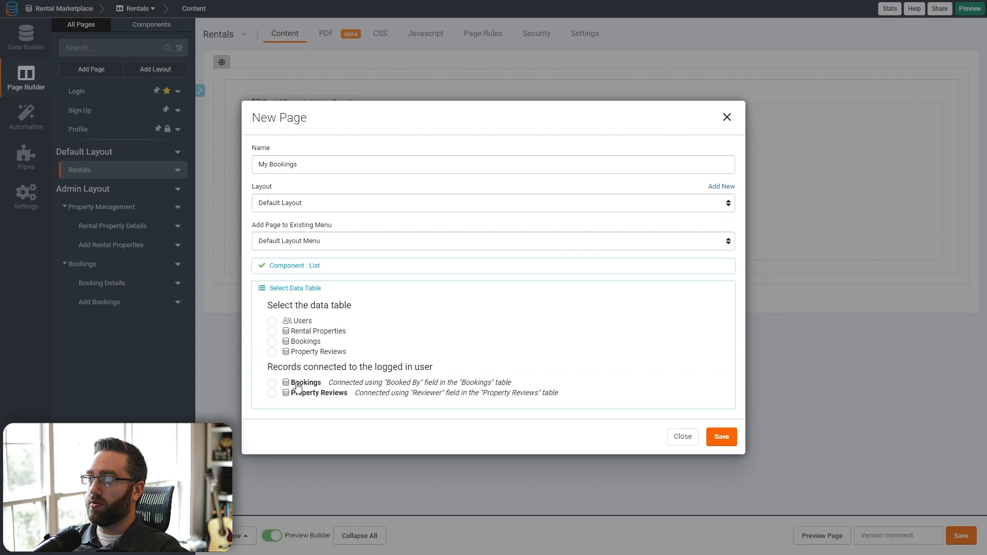
{"action": "left_click", "coordinate": [272, 383]}
{"action": "left_click", "coordinate": [721, 381]}
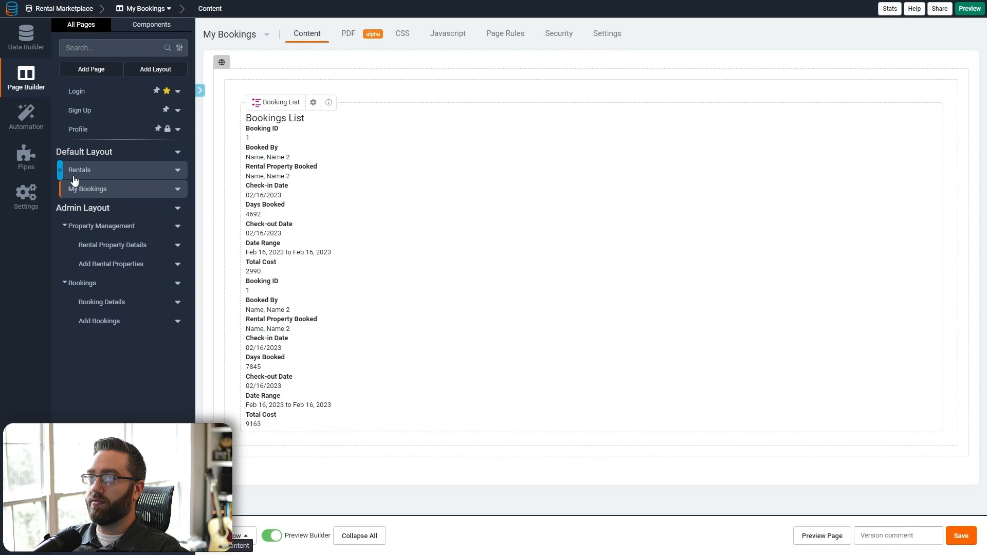
{"action": "left_click", "coordinate": [77, 174]}
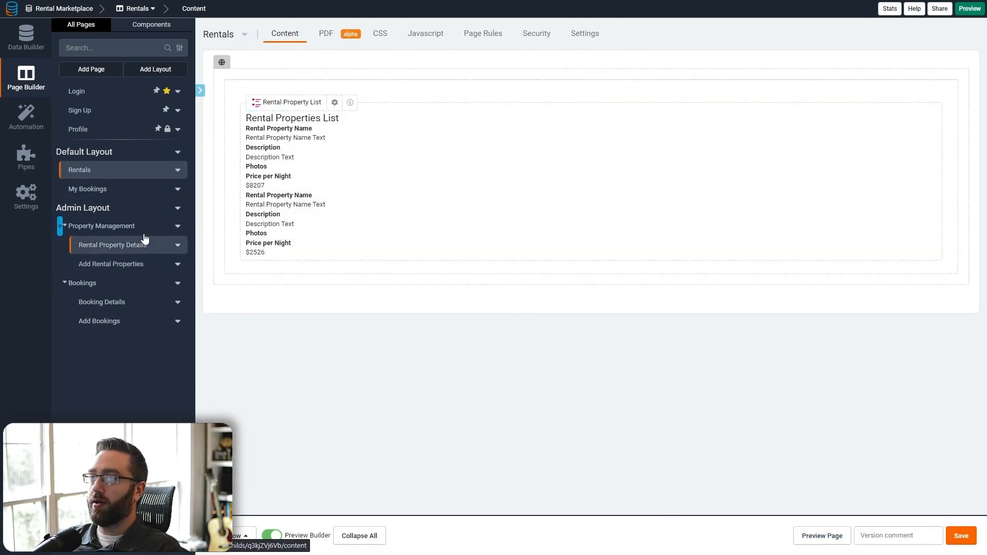
- Retitle the rentals list 'Find your dream getaway!' with a new row of Rental Property Name and Price per Night
{"action": "left_click", "coordinate": [820, 537]}
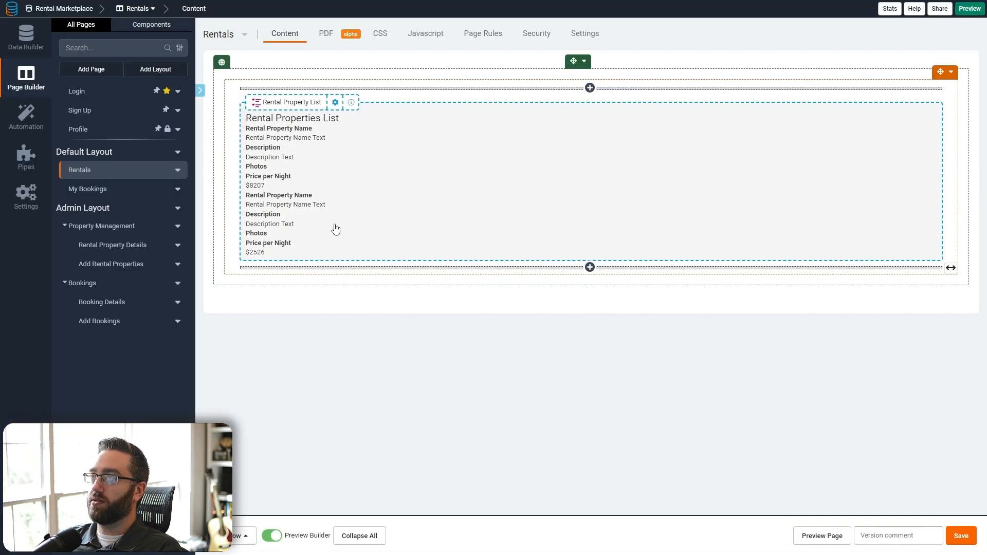
{"action": "left_click", "coordinate": [337, 229]}
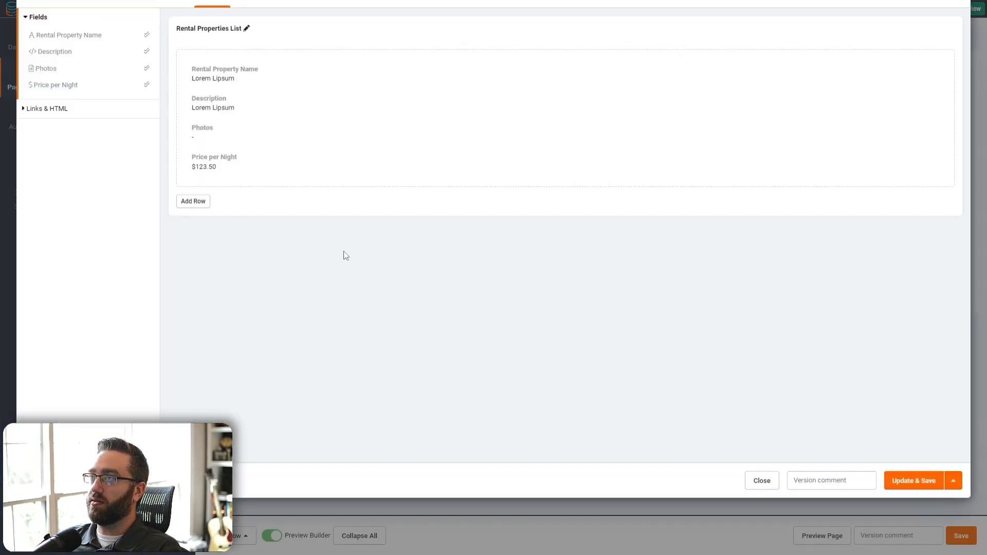
{"action": "left_click", "coordinate": [555, 84]}
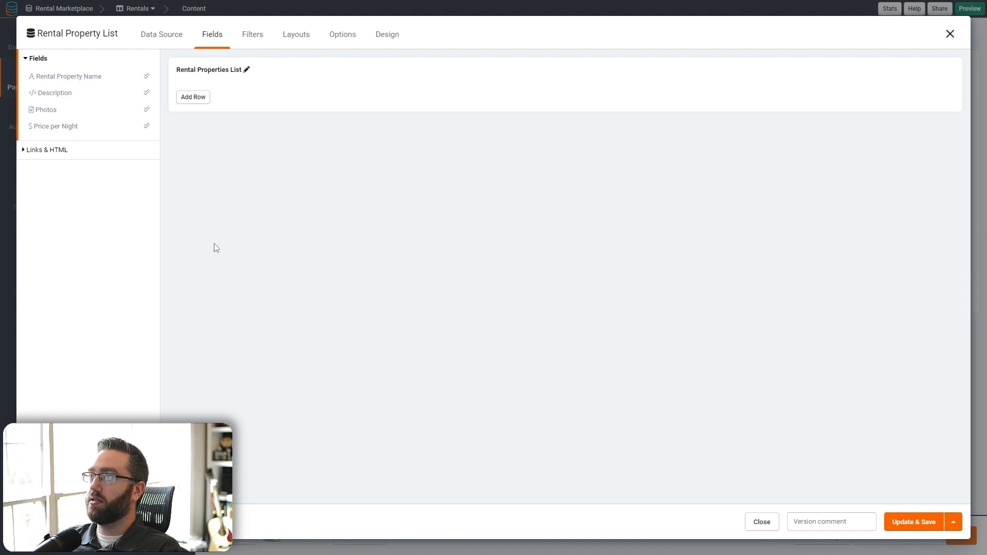
{"action": "left_click", "coordinate": [193, 98]}
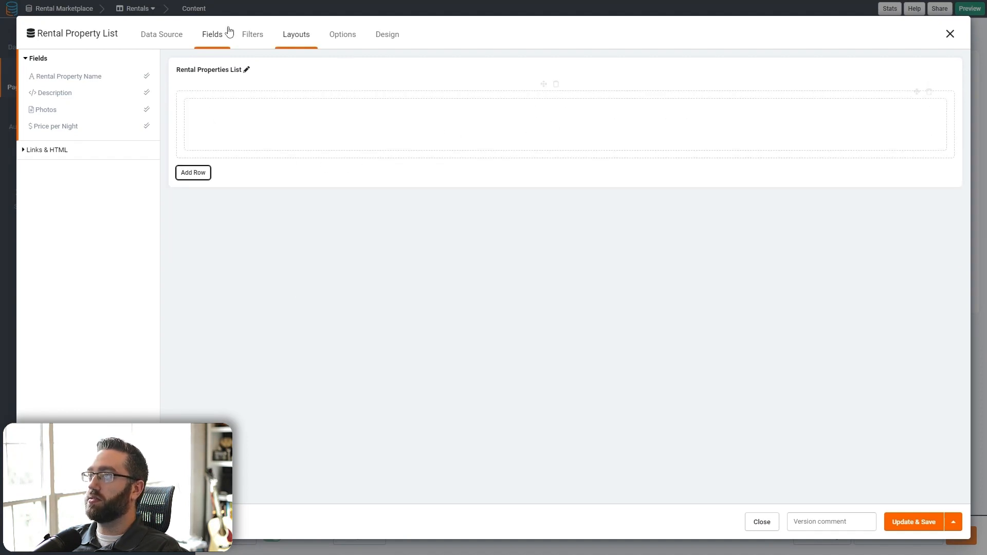
{"action": "left_click", "coordinate": [246, 69]}
{"action": "triple_click", "coordinate": [232, 72]}
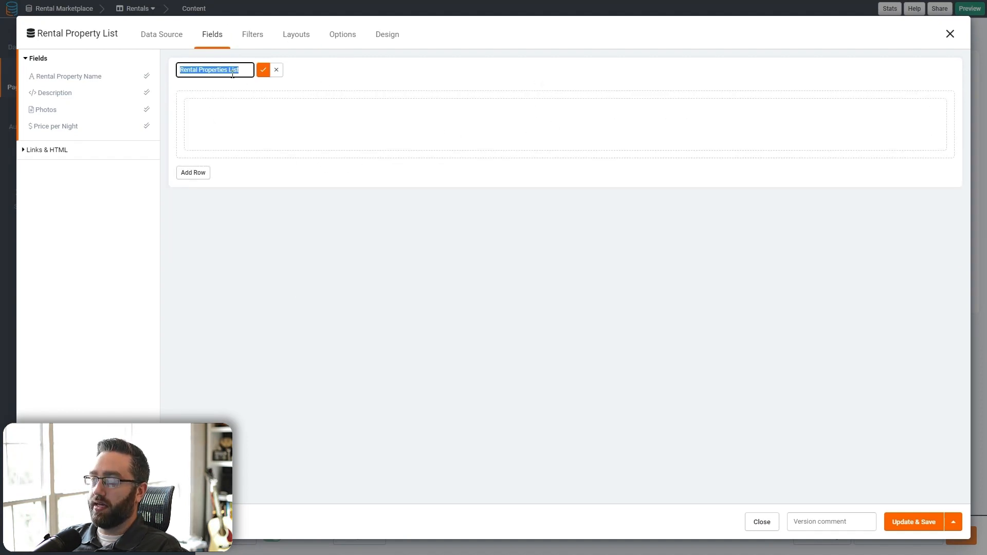
{"action": "type", "text": "Find your dr"}
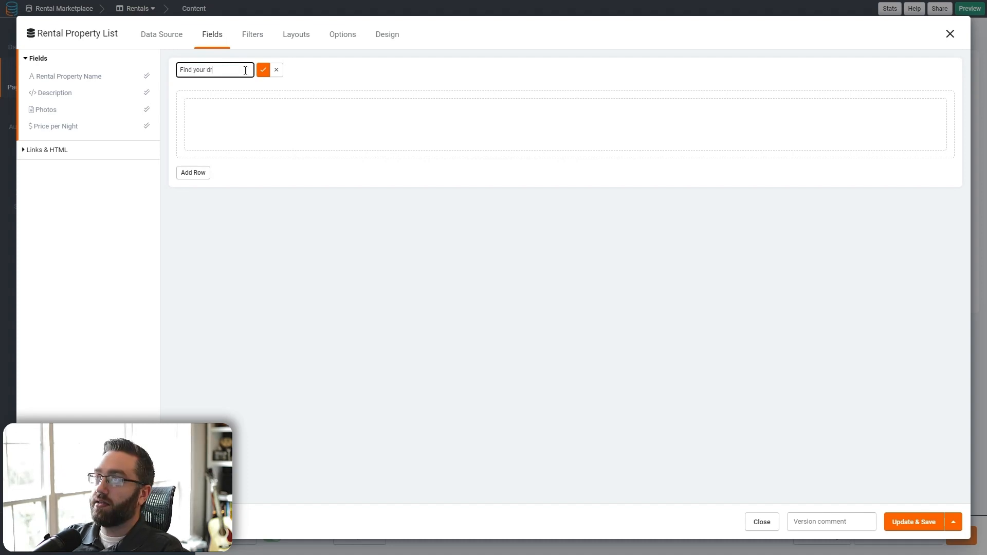
{"action": "type", "text": "eam getaway!"}
{"action": "key", "text": "Return"}
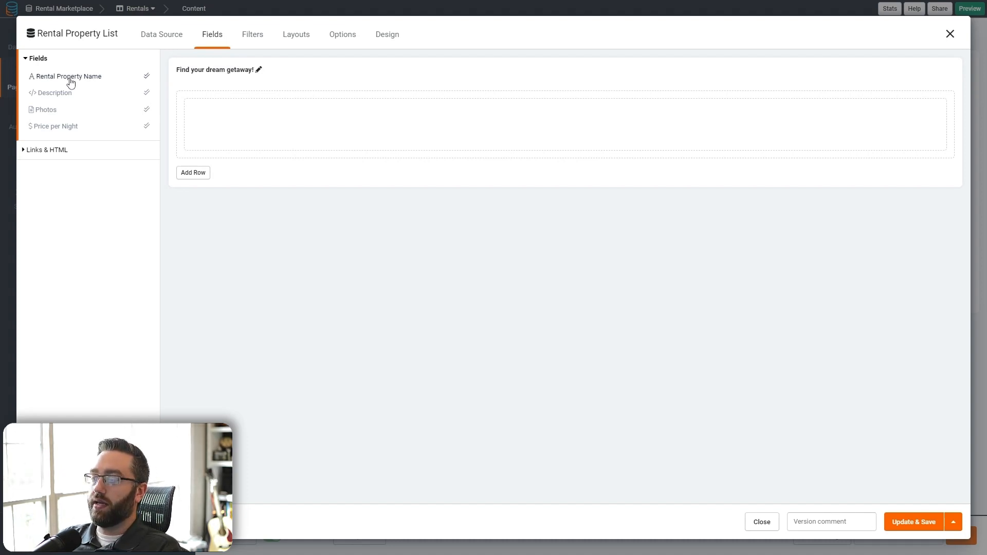
{"action": "left_click", "coordinate": [71, 77]}
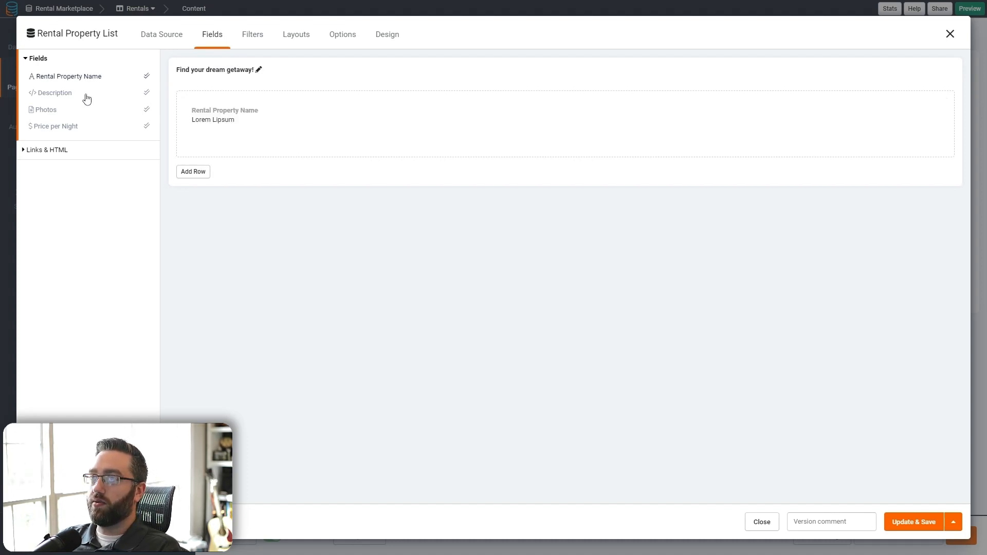
{"action": "left_click", "coordinate": [57, 126]}
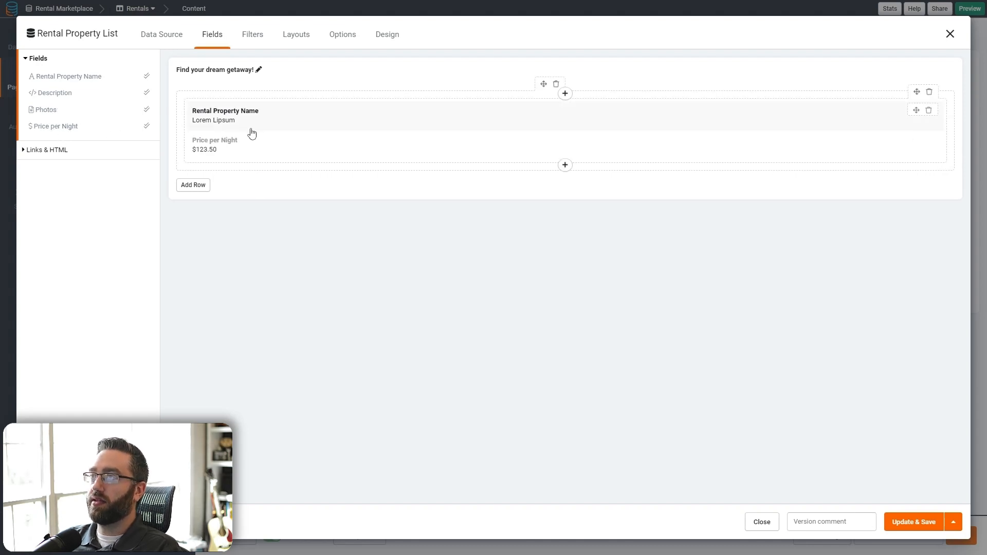
- Lay the list out as 3 Columns Bordered Box cards with Photos covers, save, and preview it
{"action": "left_click", "coordinate": [282, 37]}
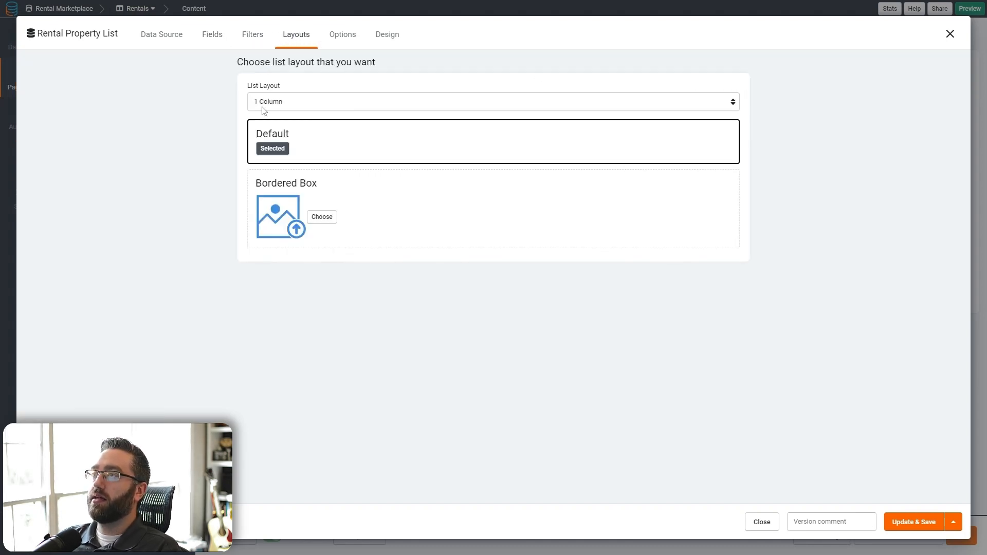
{"action": "left_click", "coordinate": [265, 108]}
{"action": "left_click", "coordinate": [268, 133]}
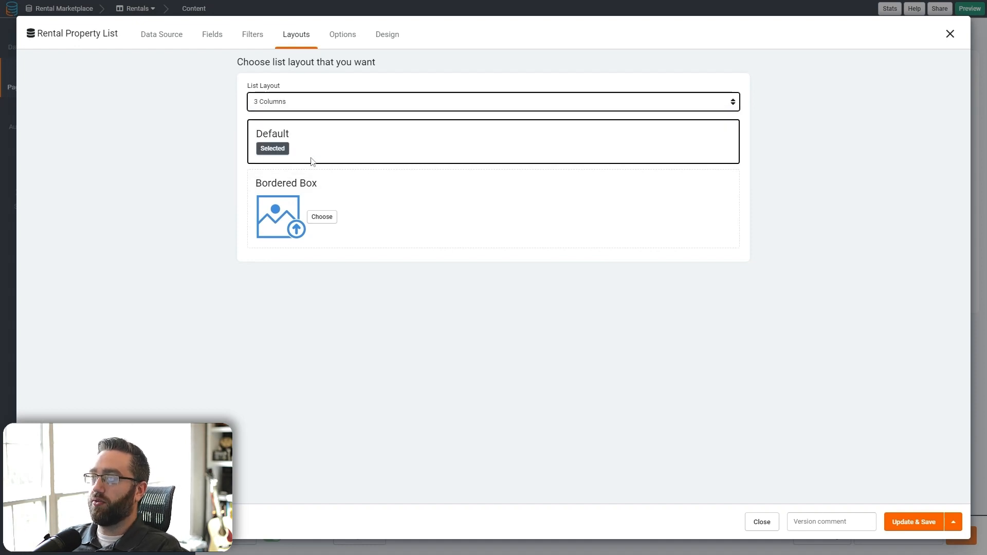
{"action": "left_click", "coordinate": [321, 217]}
{"action": "left_click", "coordinate": [420, 264]}
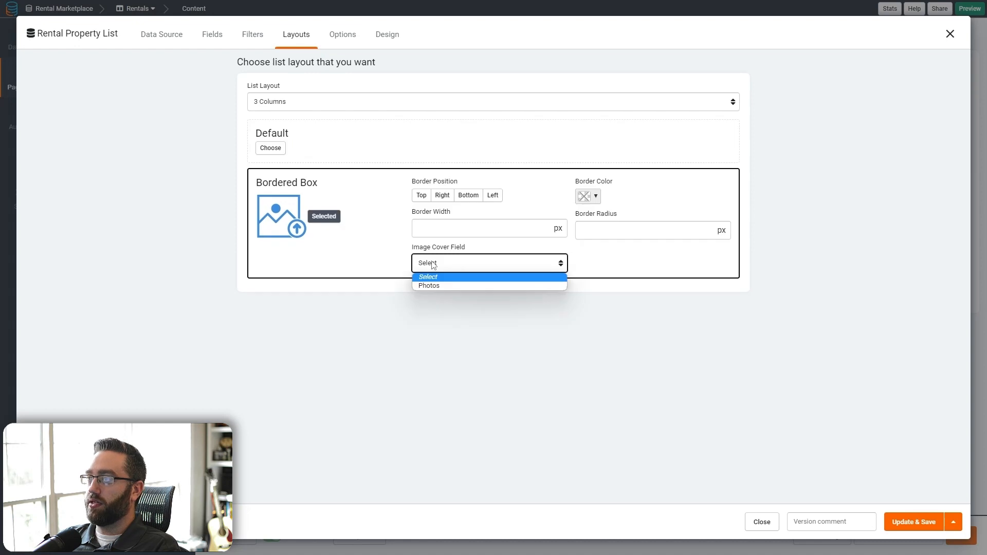
{"action": "left_click", "coordinate": [439, 286]}
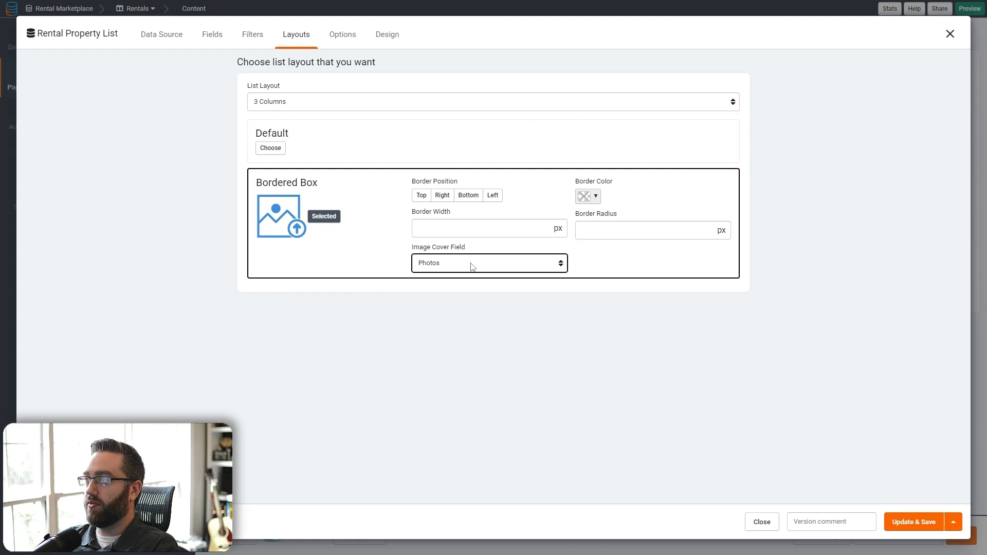
{"action": "left_click", "coordinate": [900, 522]}
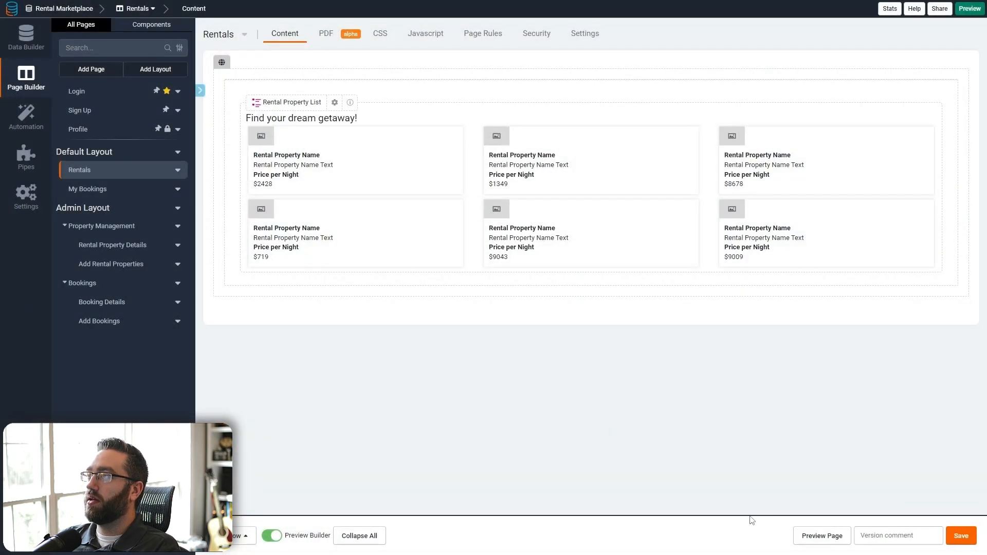
{"action": "left_click", "coordinate": [821, 536]}
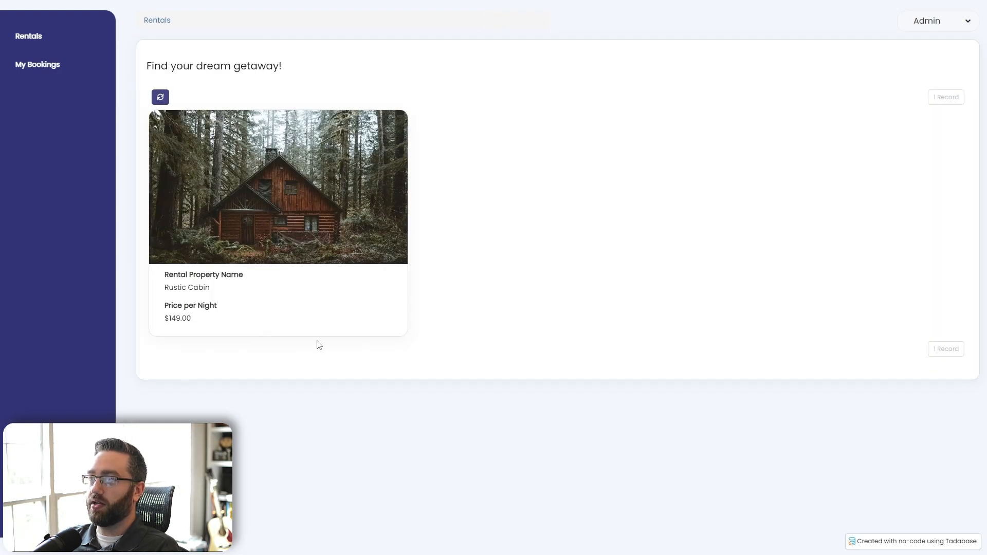
{"action": "key", "text": "ctrl+w"}
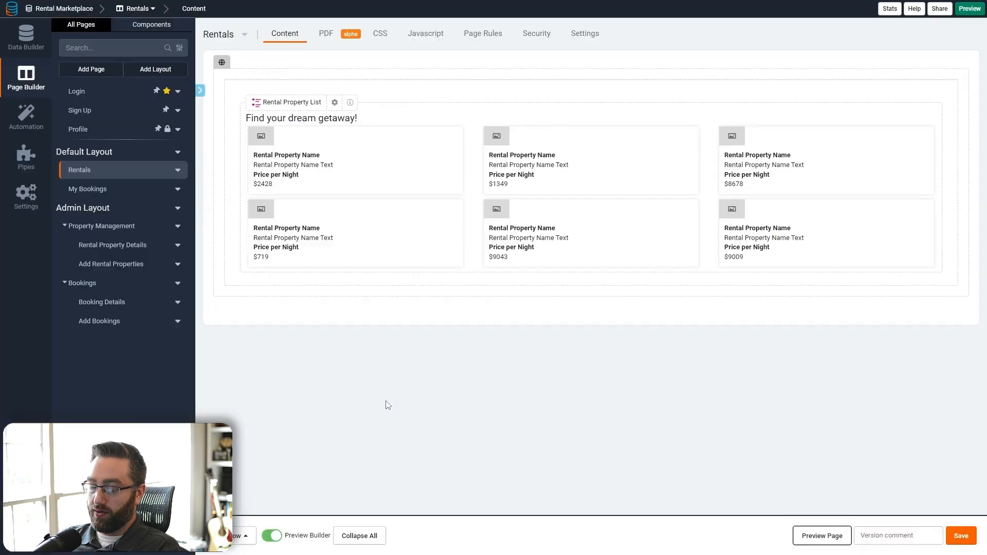
{"action": "left_click", "coordinate": [18, 50]}
- Start a new rollup field named 'Average Reting' in the Rental Properties table
{"action": "left_click", "coordinate": [97, 135]}
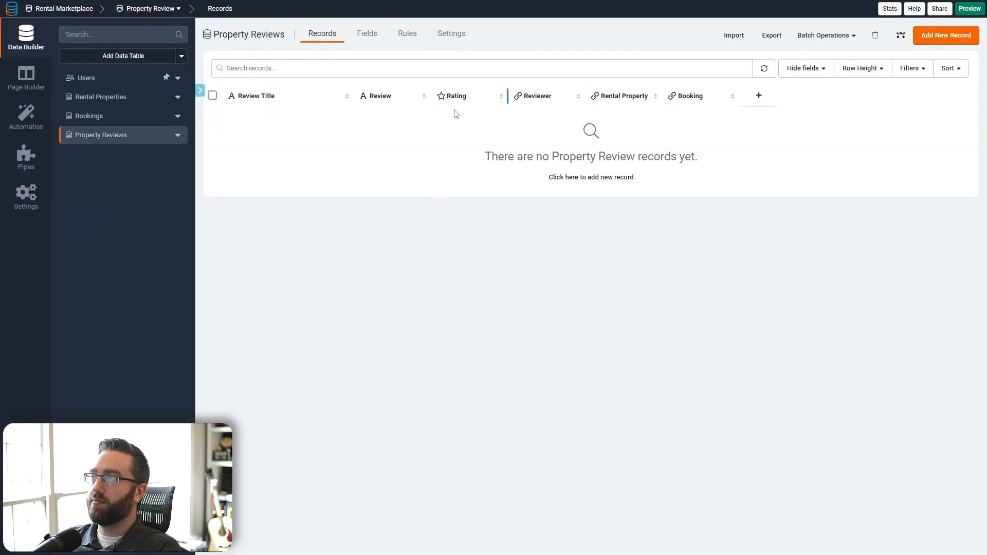
{"action": "left_click", "coordinate": [114, 101]}
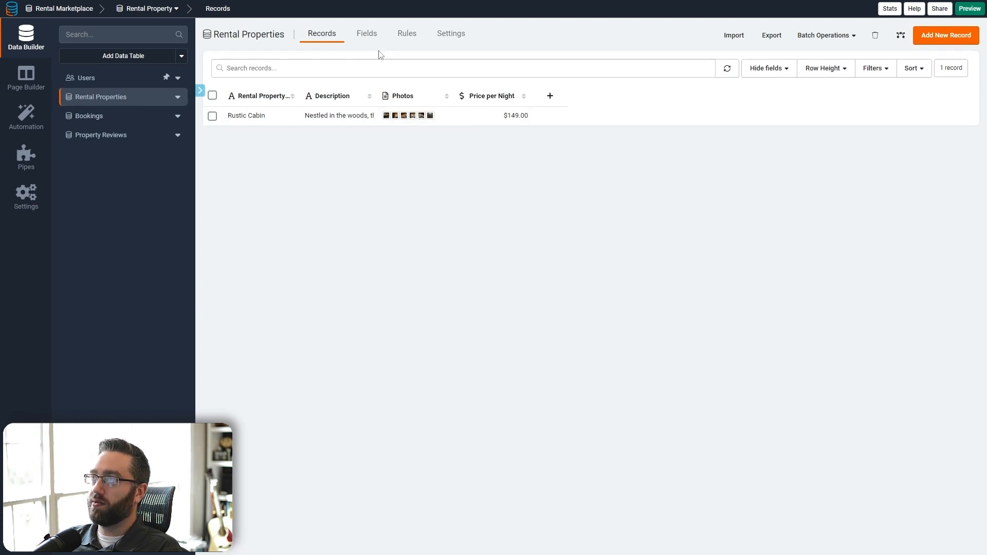
{"action": "left_click", "coordinate": [367, 34]}
{"action": "left_click", "coordinate": [596, 60]}
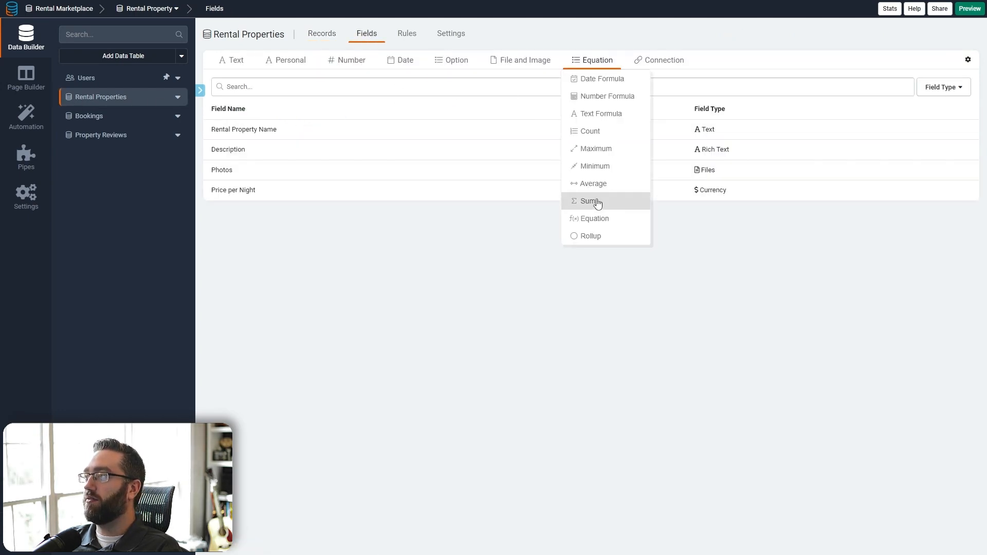
{"action": "left_click", "coordinate": [591, 61]}
{"action": "left_click", "coordinate": [591, 236]}
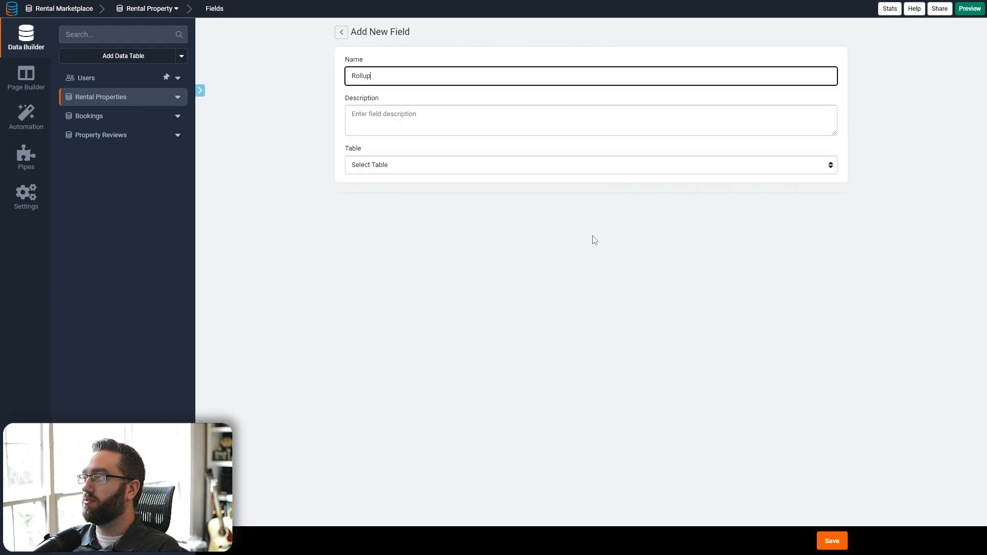
{"action": "key", "text": "ctrl+a"}
{"action": "type", "text": "Average"}
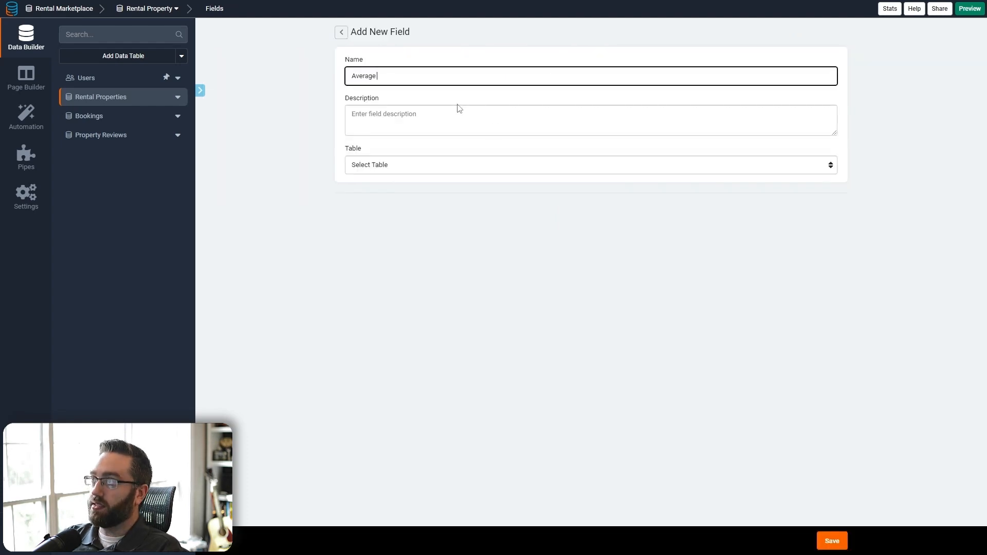
{"action": "type", "text": " Reting"}
{"action": "key", "text": "Tab"}
- Make the rollup average the Property Reviews Rating field, save it, and check the Property Reviews table
{"action": "left_click", "coordinate": [411, 165]}
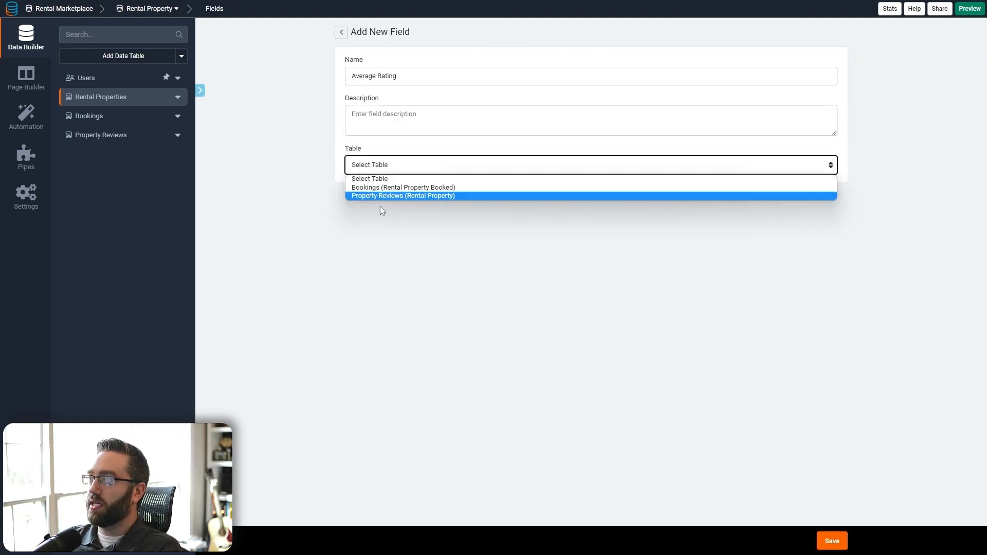
{"action": "left_click", "coordinate": [377, 197]}
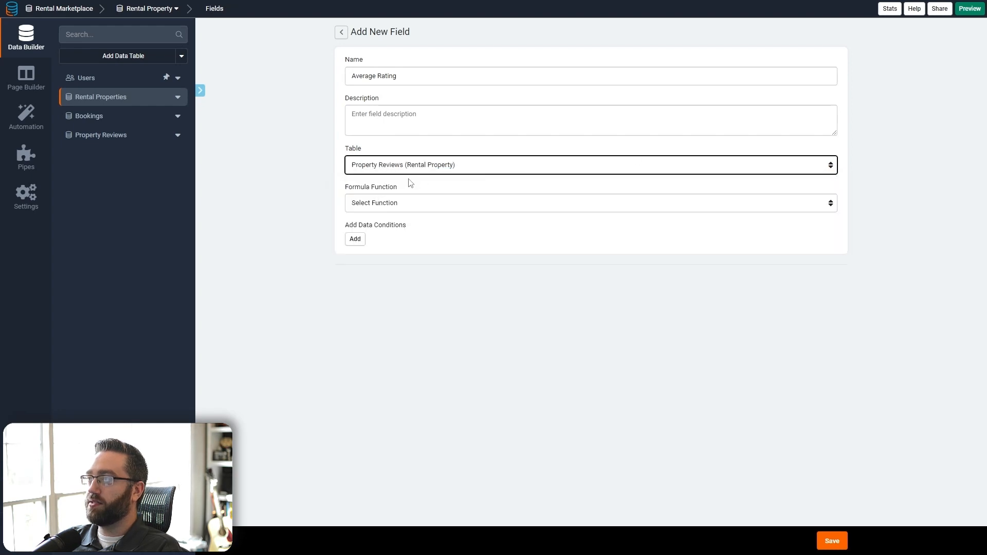
{"action": "left_click", "coordinate": [406, 205]}
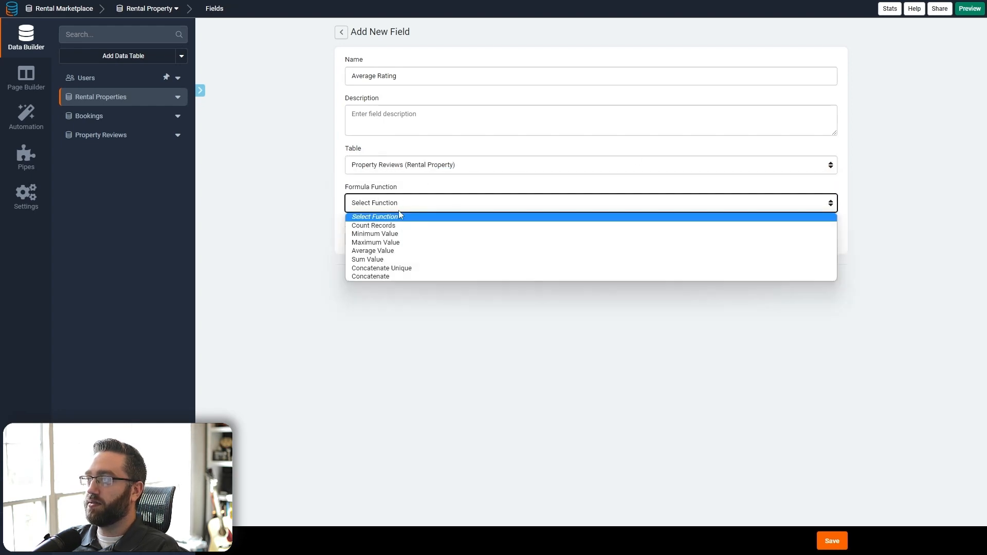
{"action": "left_click", "coordinate": [377, 251]}
{"action": "left_click", "coordinate": [378, 250]}
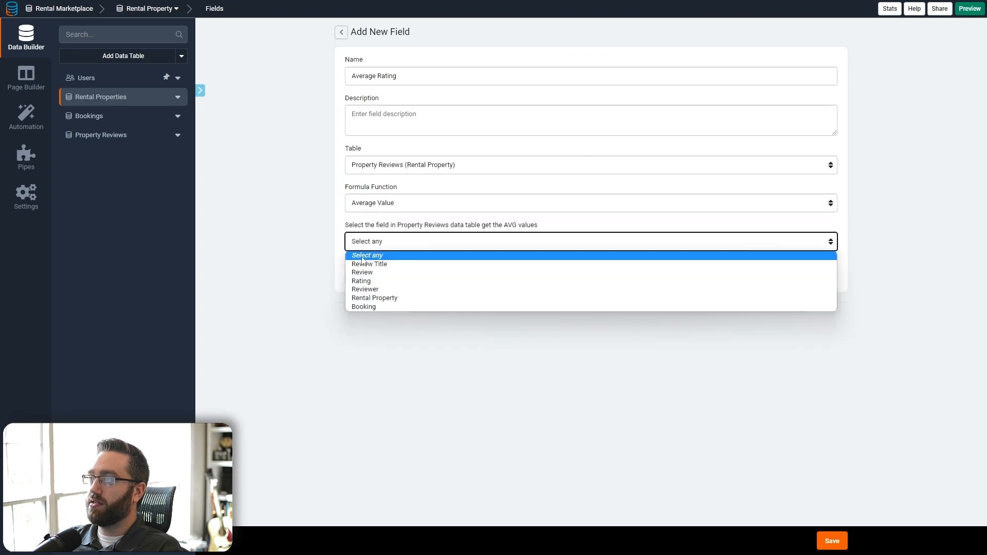
{"action": "left_click", "coordinate": [368, 286]}
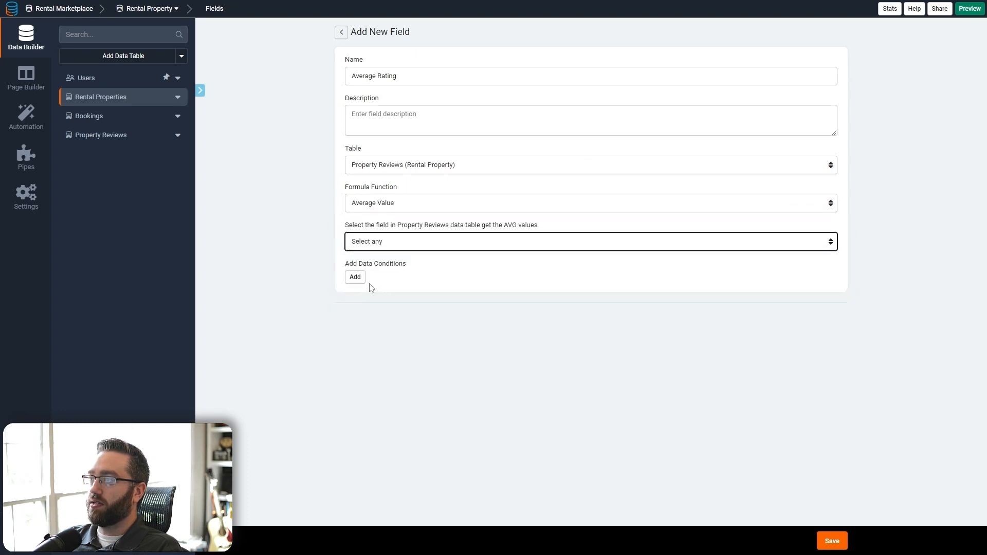
{"action": "left_click", "coordinate": [829, 541]}
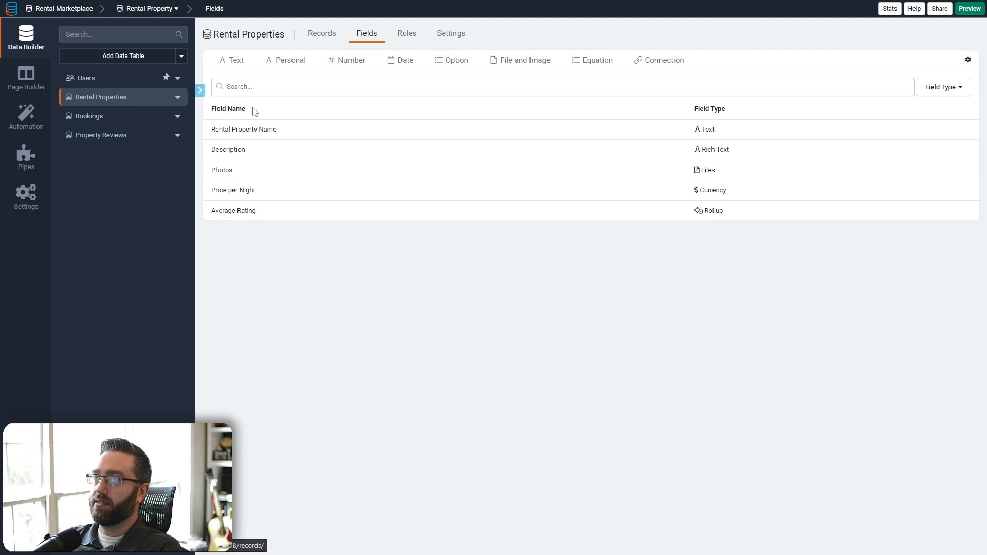
{"action": "left_click", "coordinate": [329, 37]}
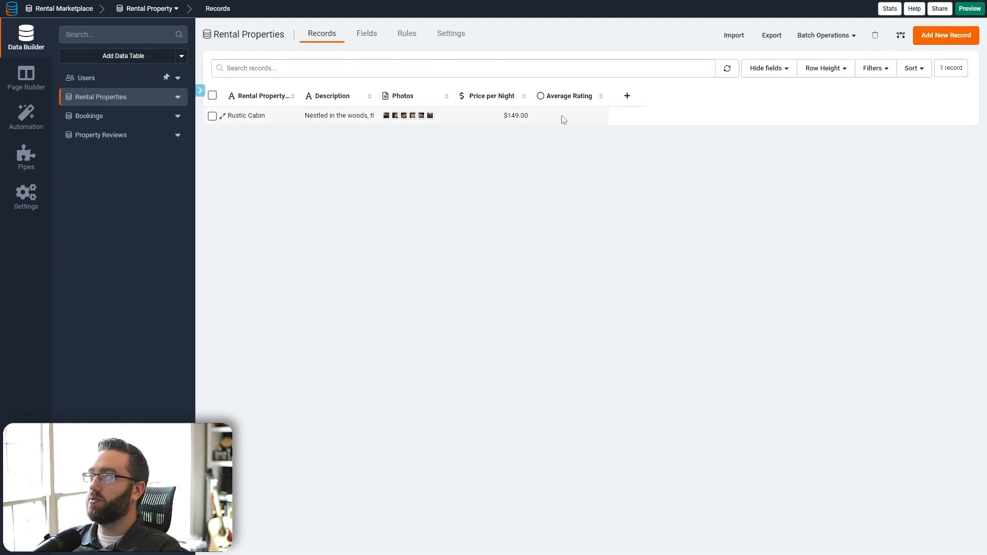
{"action": "left_click", "coordinate": [114, 140]}
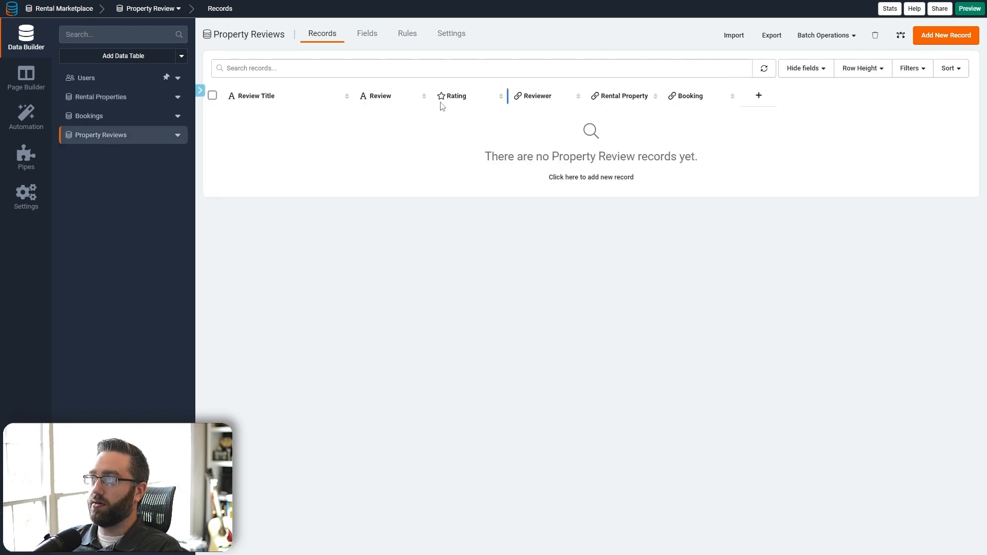
{"action": "left_click", "coordinate": [26, 84]}
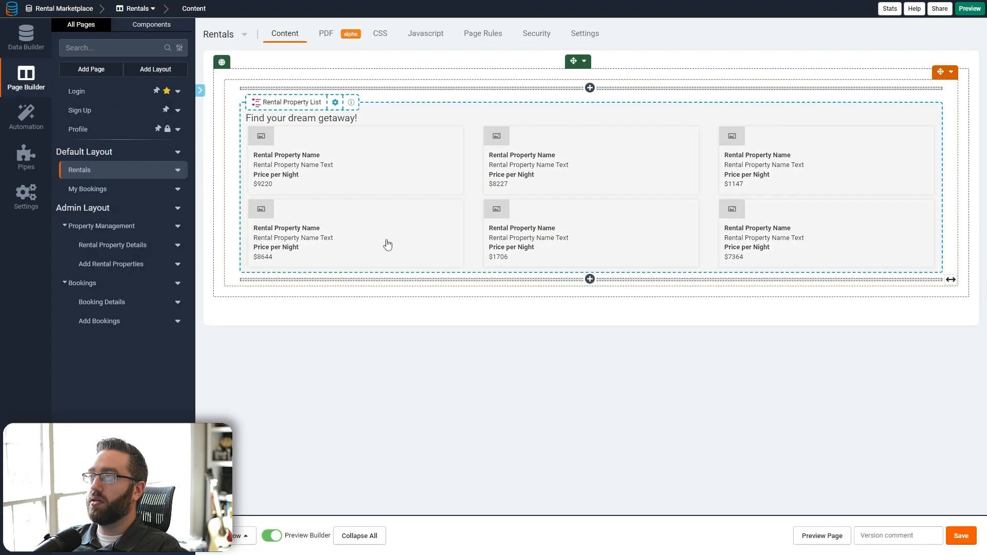
- Split the card row into two columns: Rental Property Name left, Price per Night and Average Rating right
{"action": "left_click", "coordinate": [319, 242]}
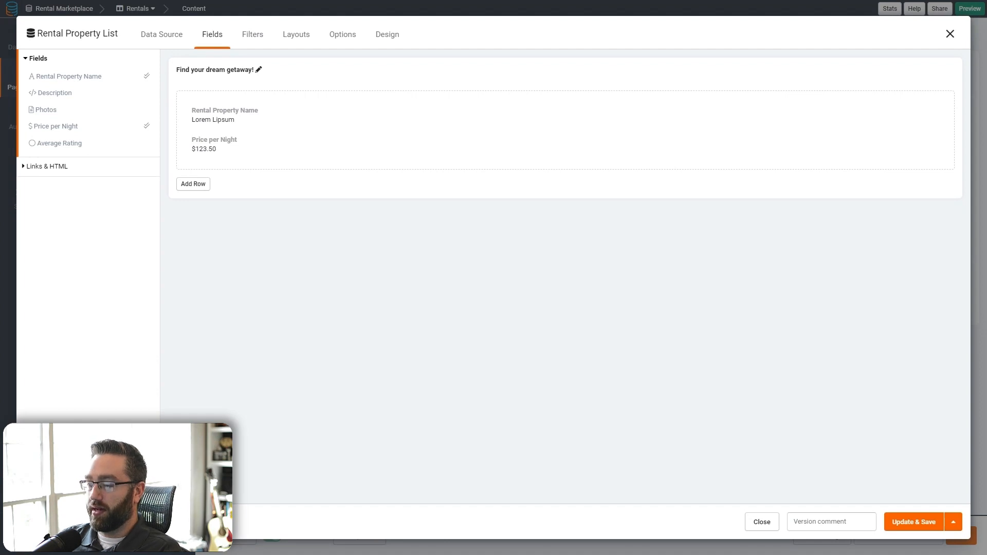
{"action": "left_click", "coordinate": [565, 93]}
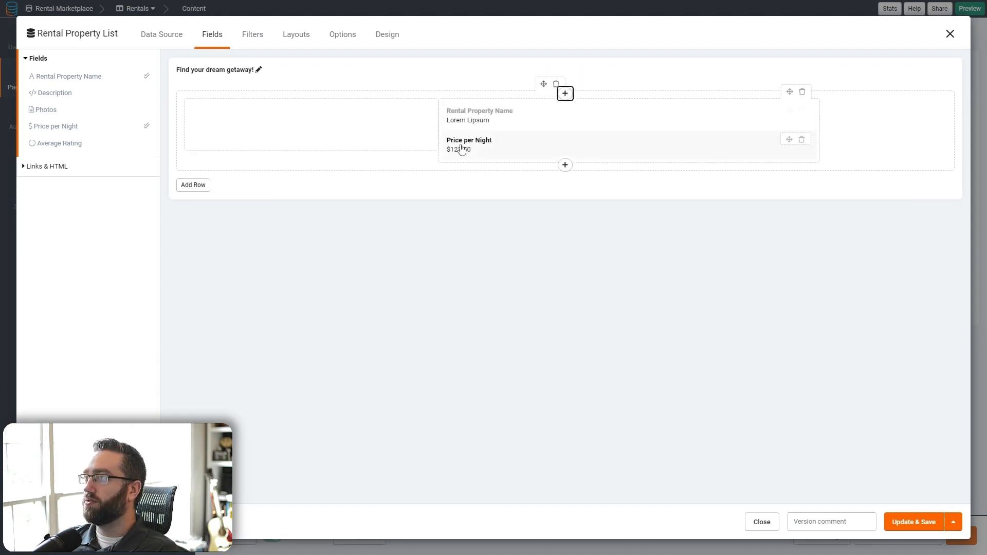
{"action": "left_click_drag", "start_coordinate": [438, 131], "coordinate": [557, 135]}
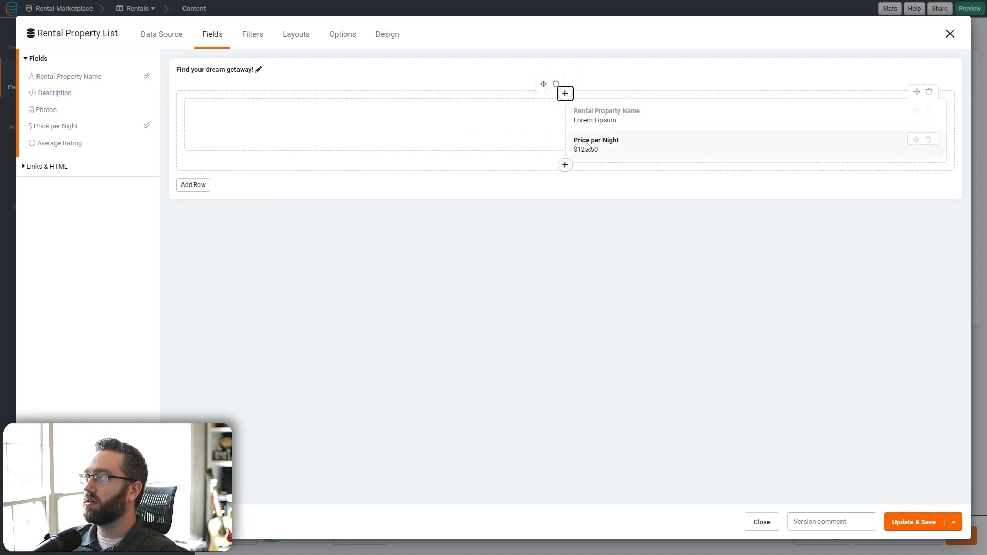
{"action": "left_click_drag", "start_coordinate": [916, 111], "coordinate": [370, 123]}
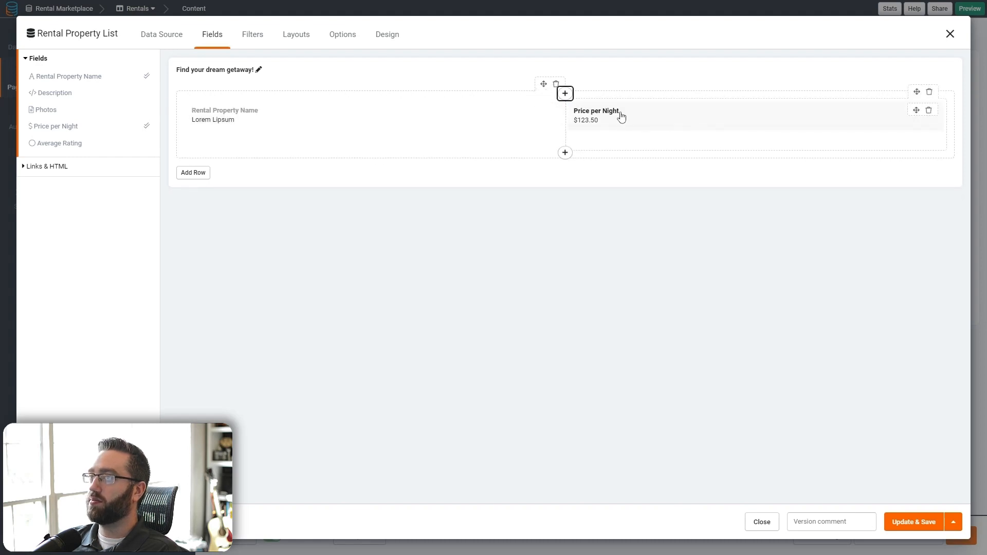
{"action": "left_click", "coordinate": [37, 143]}
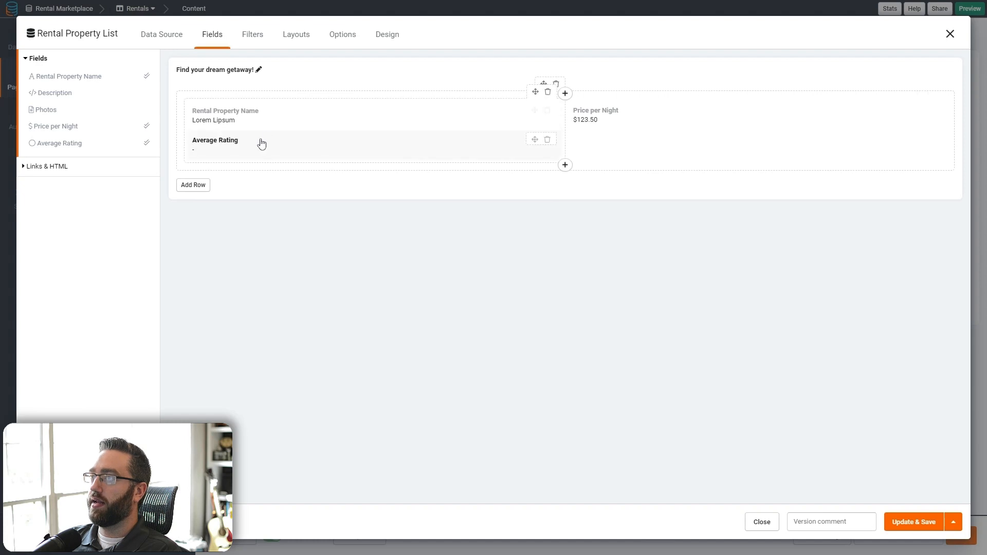
{"action": "left_click_drag", "start_coordinate": [535, 139], "coordinate": [704, 148]}
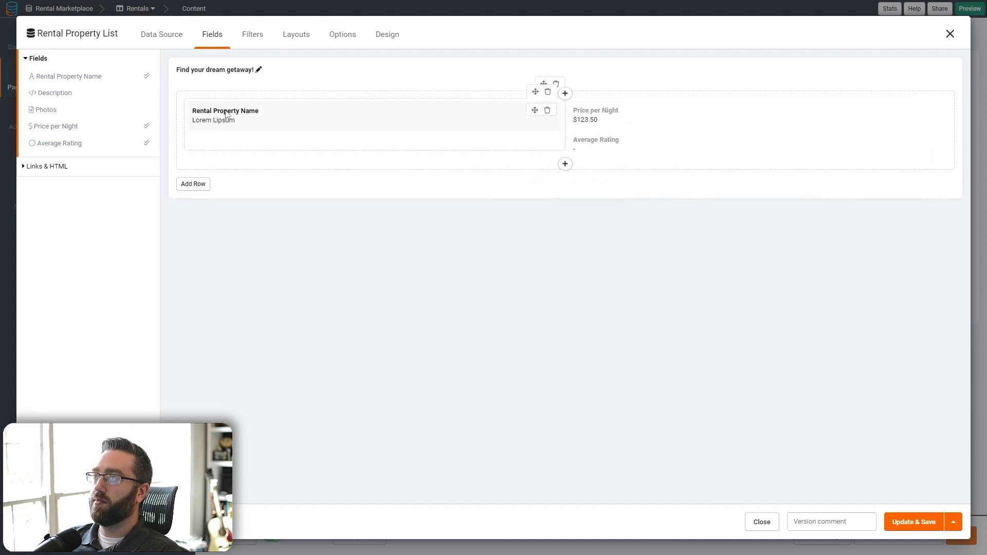
- Hide the Rental Property Name column title and give the field the CSS class h2
{"action": "left_click", "coordinate": [333, 121]}
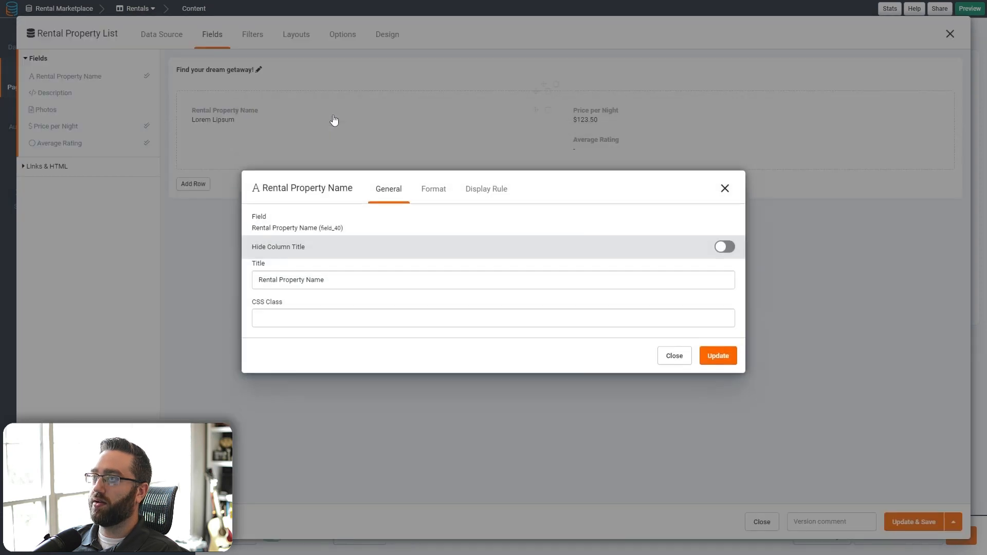
{"action": "left_click", "coordinate": [726, 253]}
{"action": "left_click", "coordinate": [311, 313]}
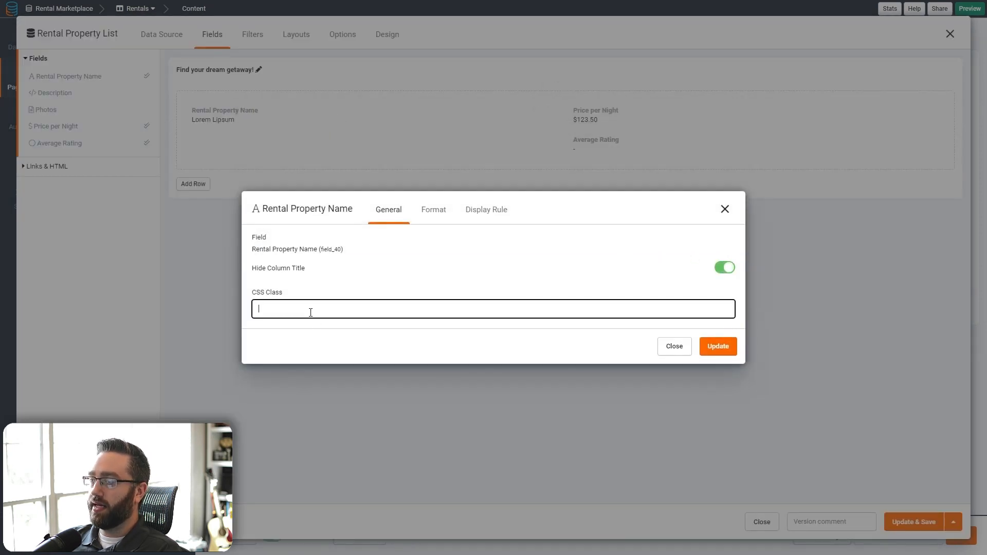
{"action": "type", "text": "h2"}
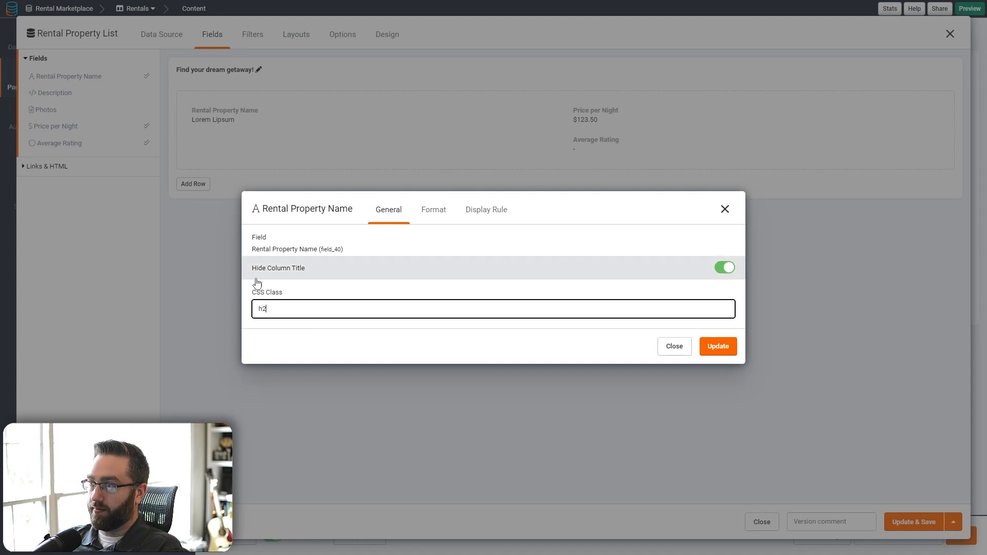
{"action": "left_click_drag", "start_coordinate": [275, 311], "coordinate": [243, 315]}
{"action": "left_click", "coordinate": [293, 311]}
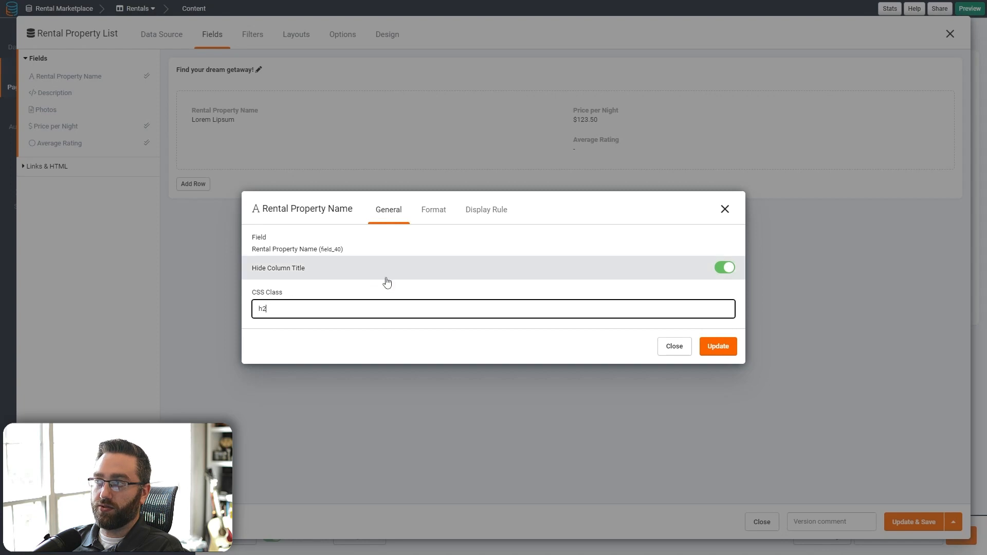
{"action": "left_click", "coordinate": [452, 265]}
{"action": "left_click", "coordinate": [591, 255]}
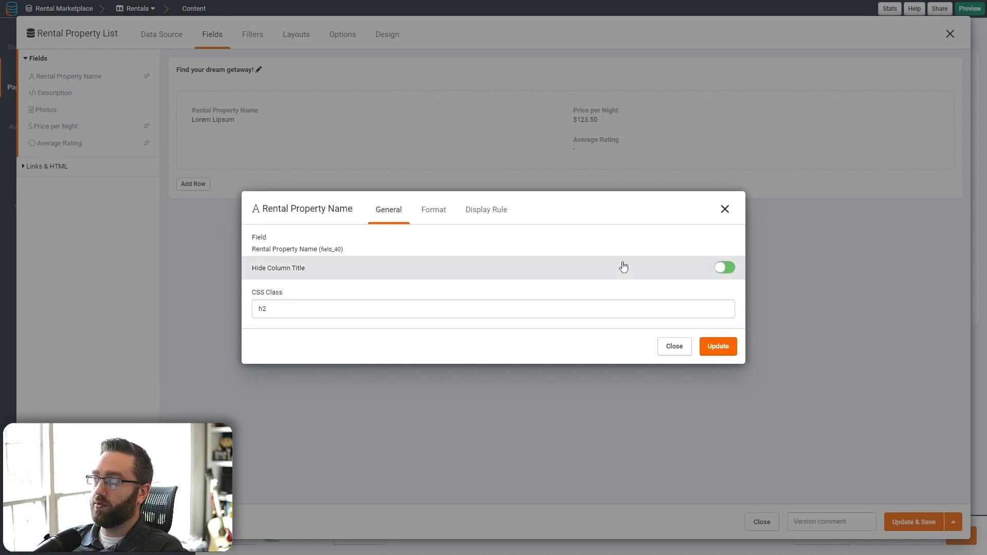
{"action": "left_click", "coordinate": [717, 346]}
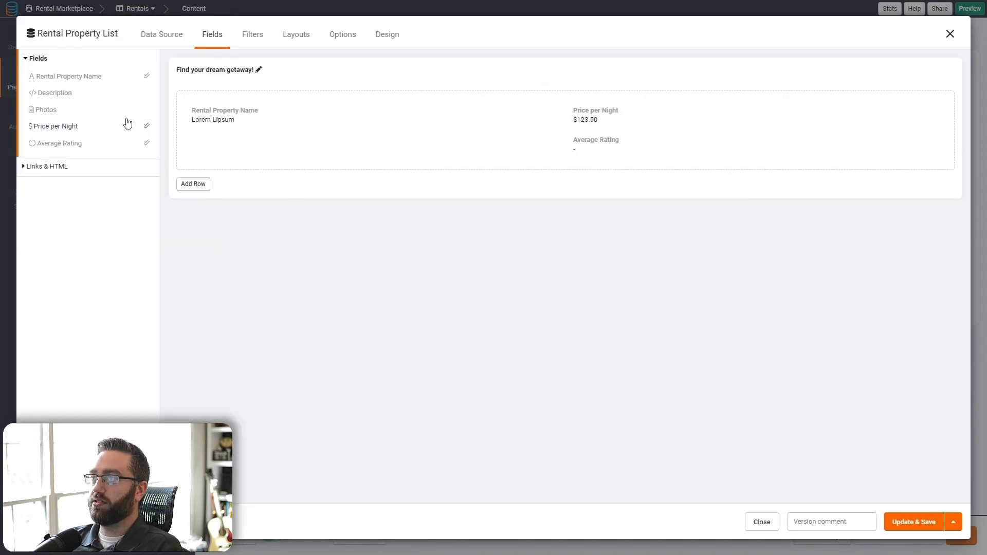
- Add a Book Now! record Detail link above the property name with its column title hidden
{"action": "left_click", "coordinate": [35, 170]}
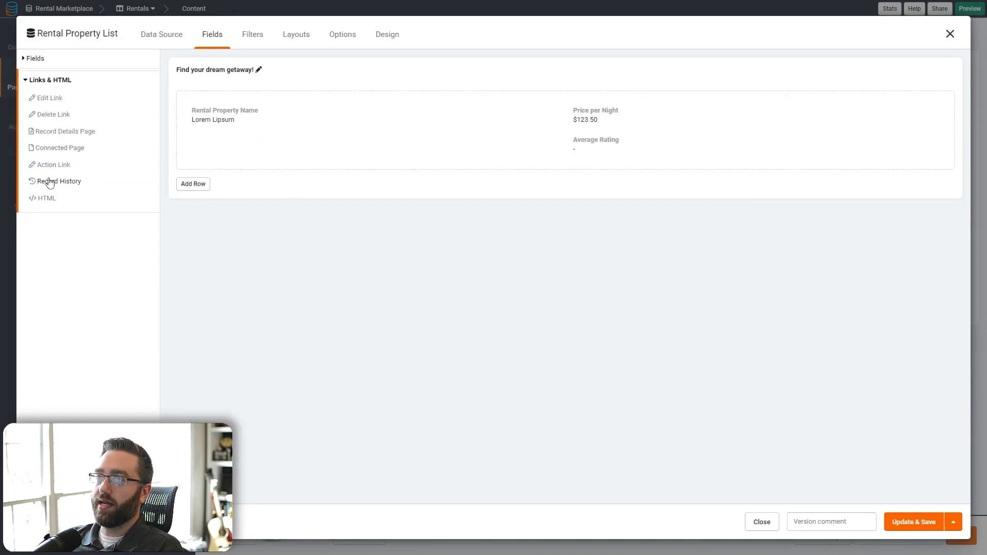
{"action": "left_click_drag", "start_coordinate": [62, 132], "coordinate": [320, 159]}
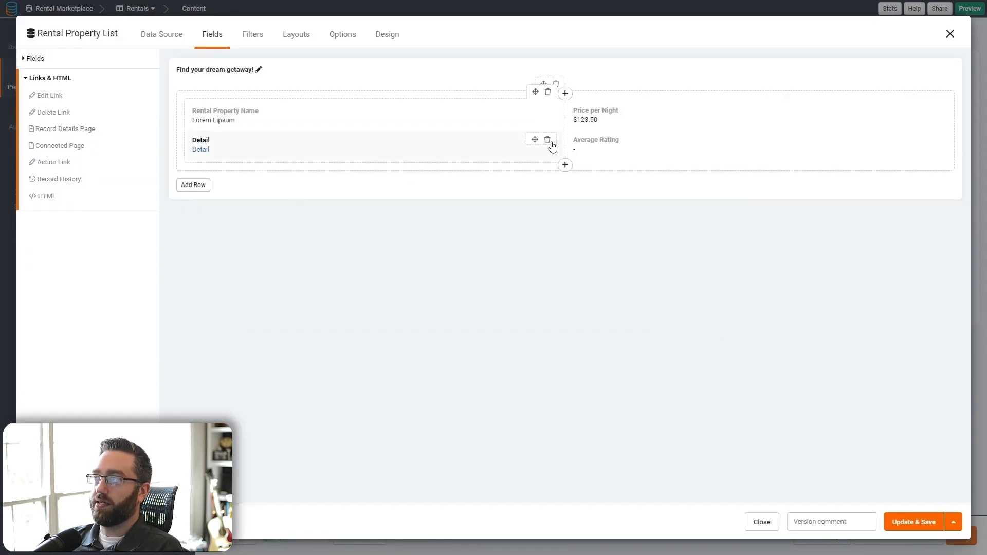
{"action": "left_click_drag", "start_coordinate": [548, 143], "coordinate": [200, 124]}
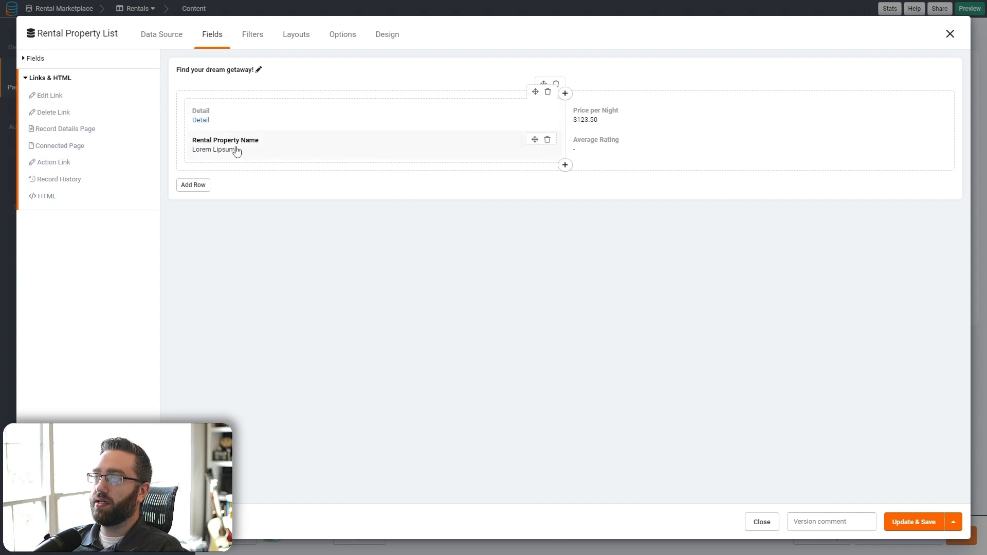
{"action": "left_click", "coordinate": [227, 121]}
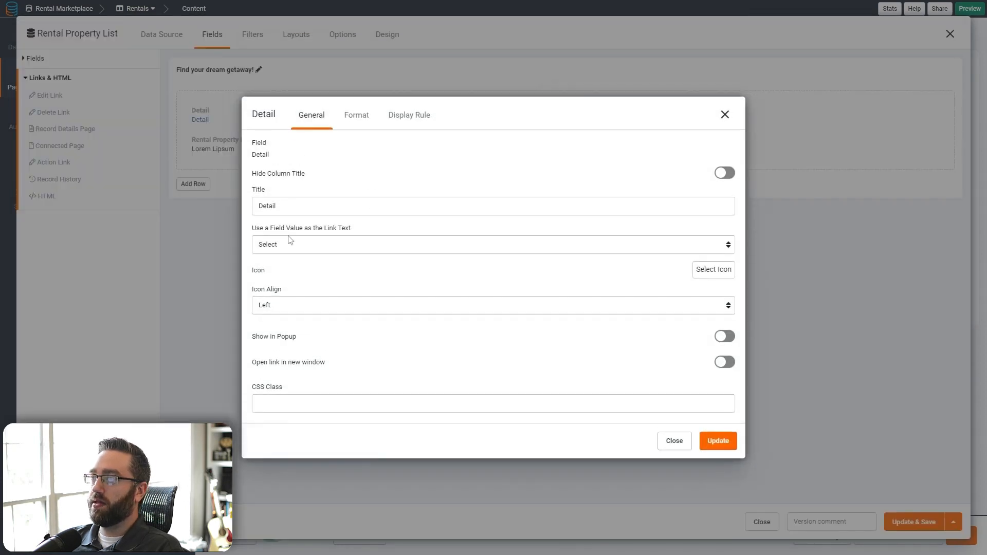
{"action": "double_click", "coordinate": [388, 209]}
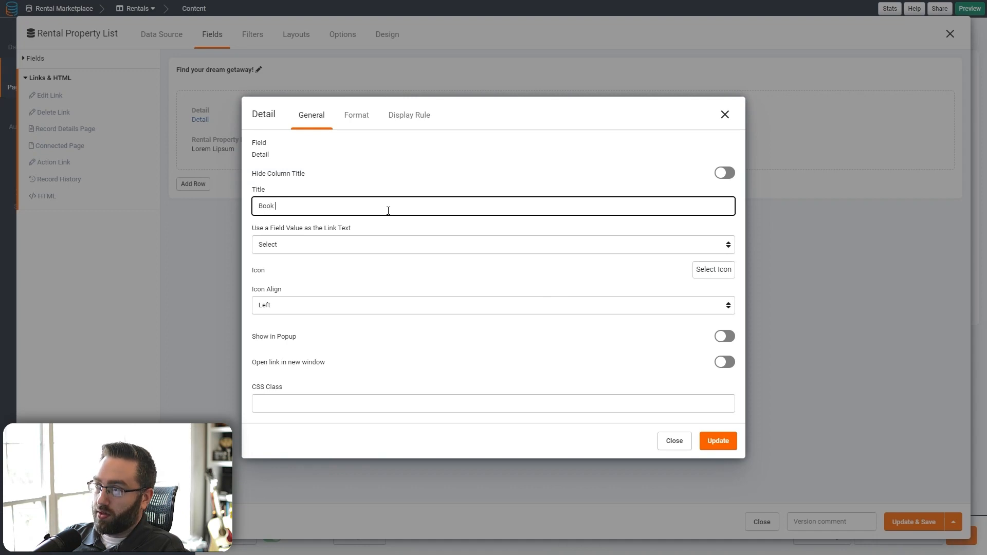
{"action": "left_click", "coordinate": [724, 173]}
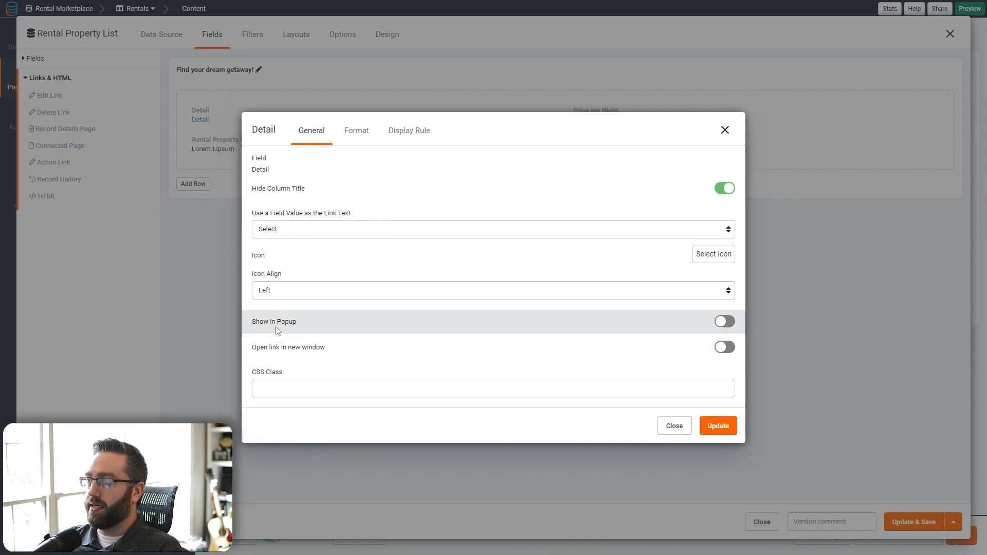
- Format the Detail link as a large, Block-fill button in Info colour, then save the list
{"action": "left_click", "coordinate": [359, 140]}
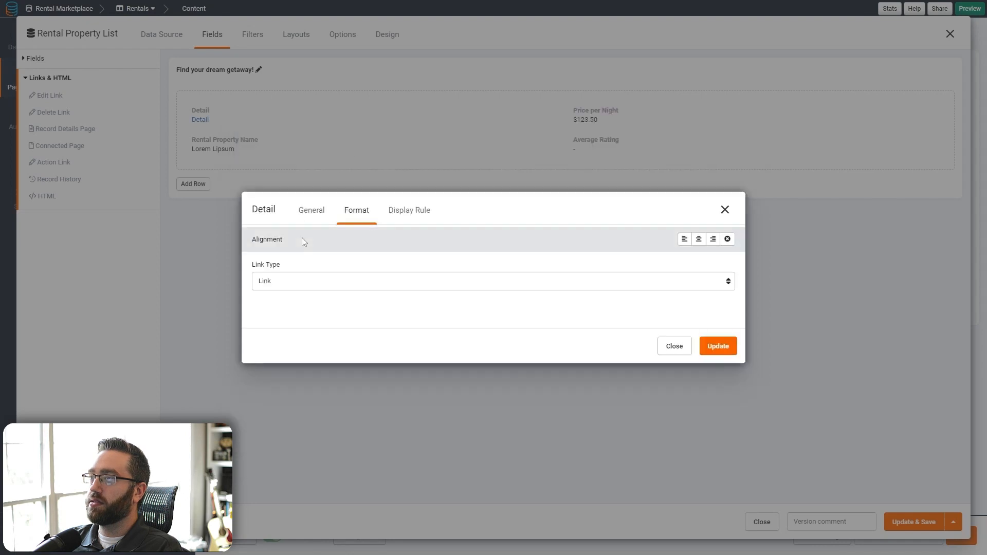
{"action": "left_click", "coordinate": [288, 280]}
{"action": "left_click", "coordinate": [281, 304]}
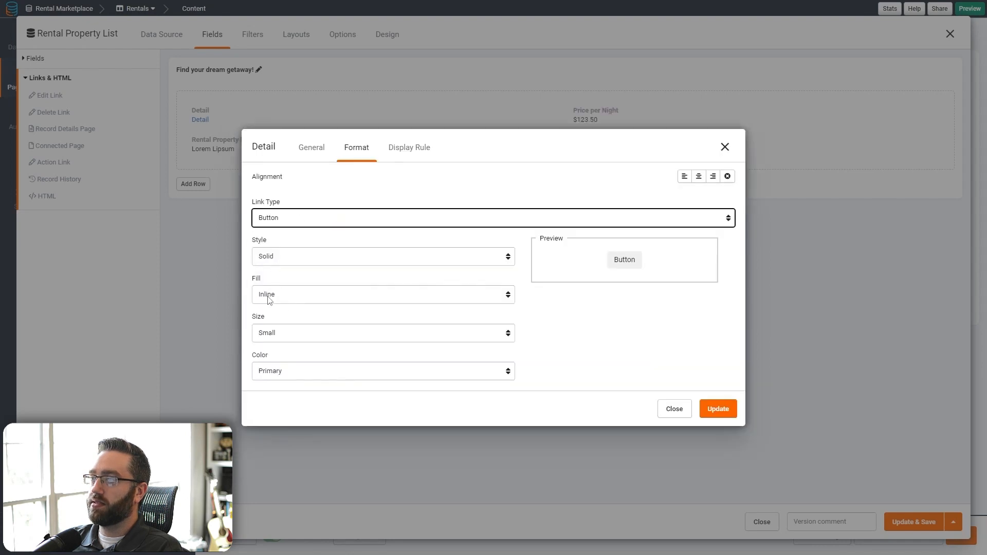
{"action": "left_click", "coordinate": [269, 298]}
{"action": "left_click", "coordinate": [272, 319]}
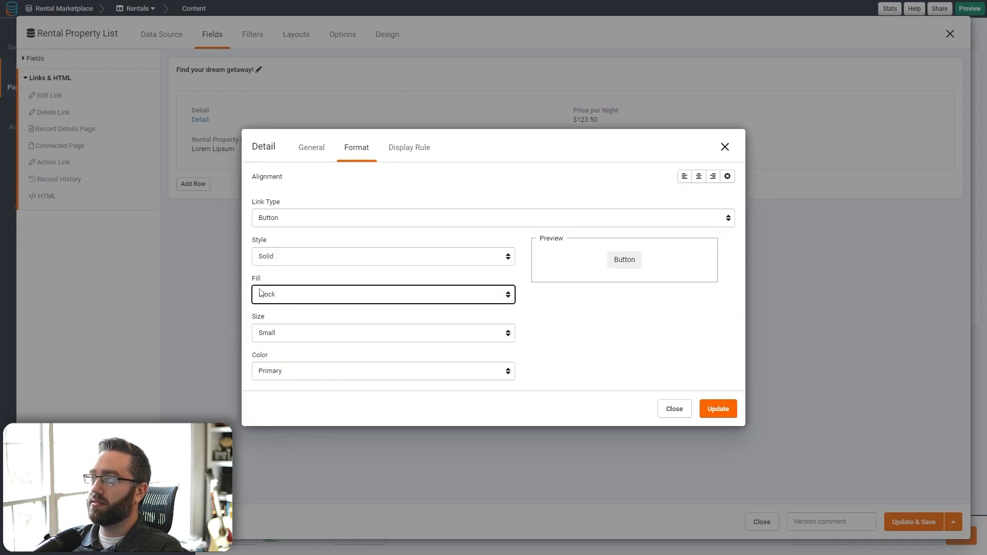
{"action": "left_click", "coordinate": [272, 339]}
{"action": "left_click", "coordinate": [275, 364]}
{"action": "left_click", "coordinate": [277, 370]}
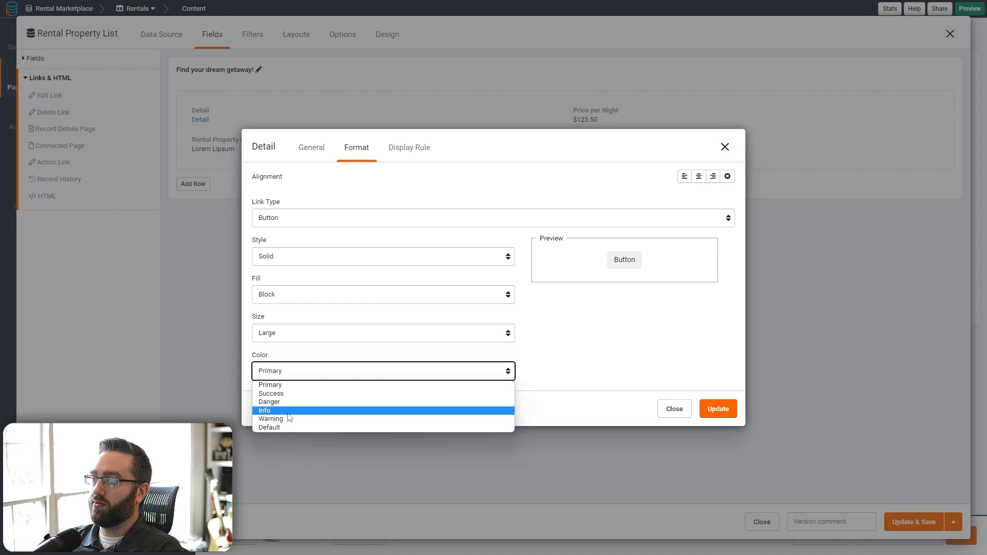
{"action": "left_click", "coordinate": [289, 411]}
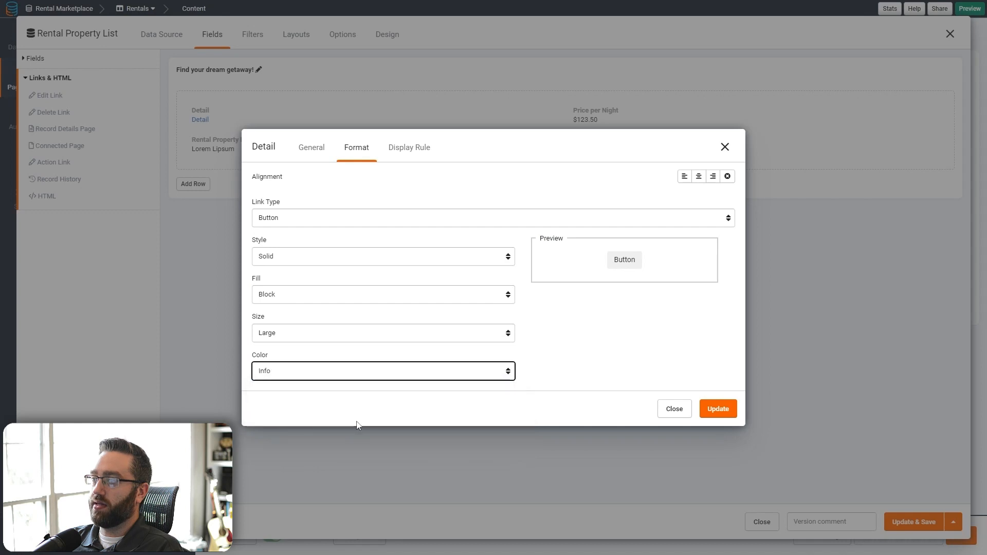
{"action": "left_click", "coordinate": [289, 373]}
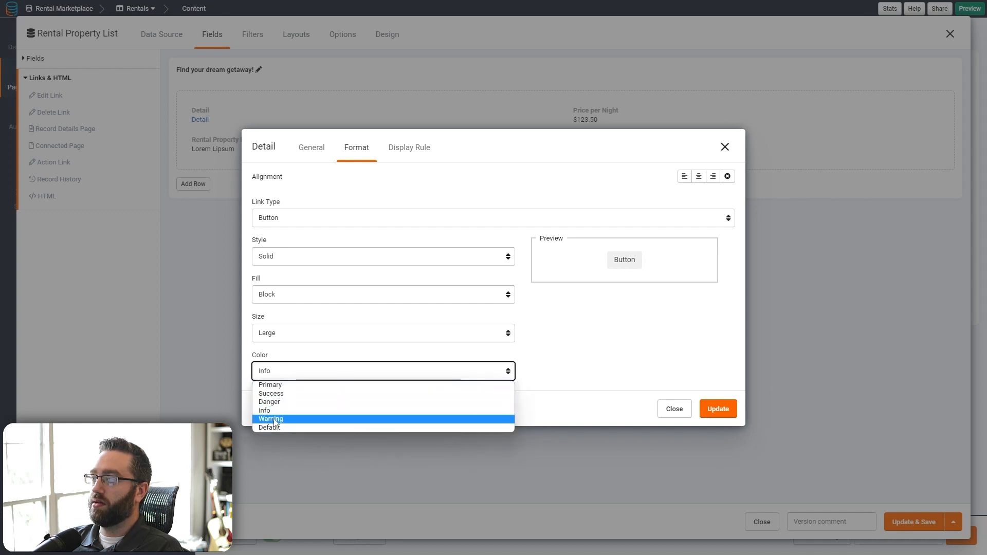
{"action": "left_click", "coordinate": [274, 418]}
{"action": "left_click", "coordinate": [279, 376]}
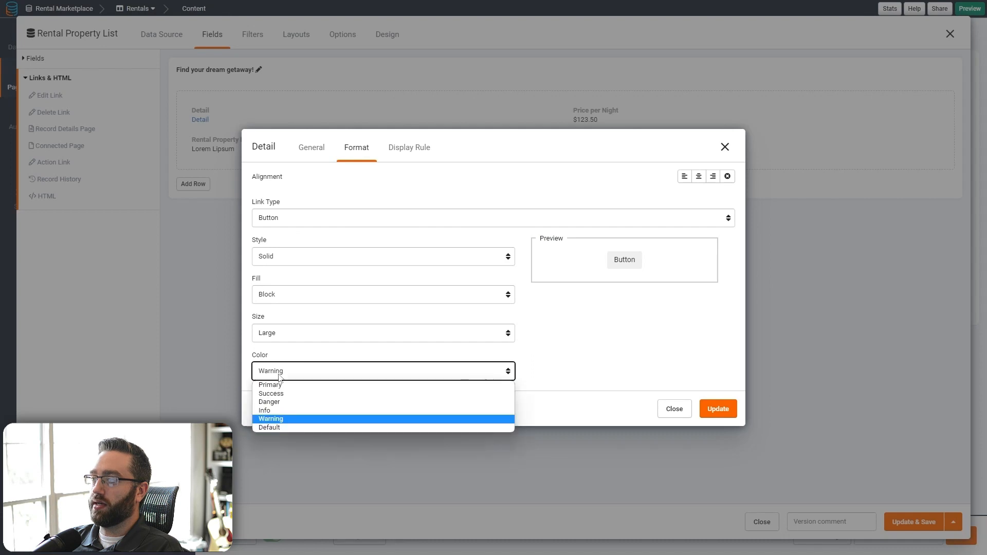
{"action": "left_click", "coordinate": [278, 410]}
{"action": "left_click", "coordinate": [717, 411]}
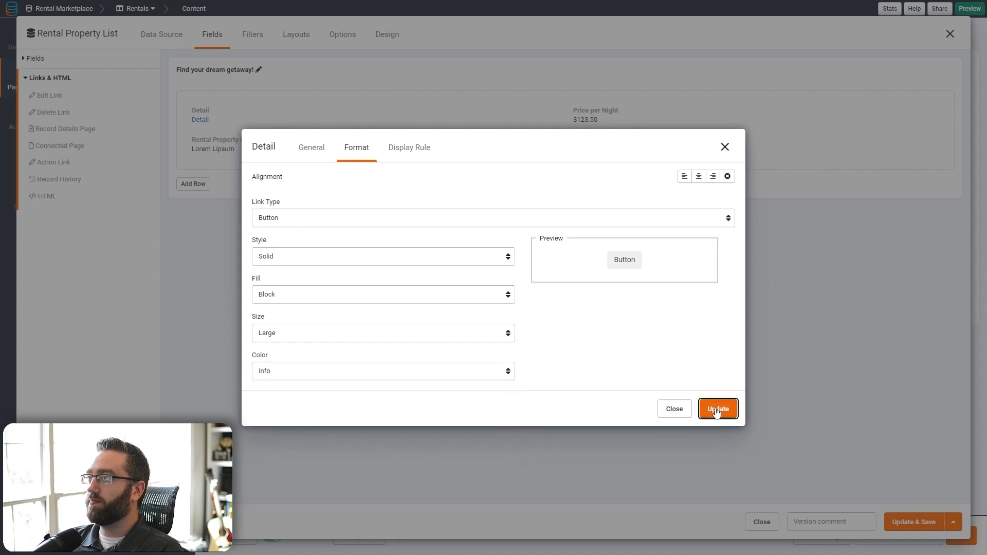
{"action": "left_click", "coordinate": [914, 522]}
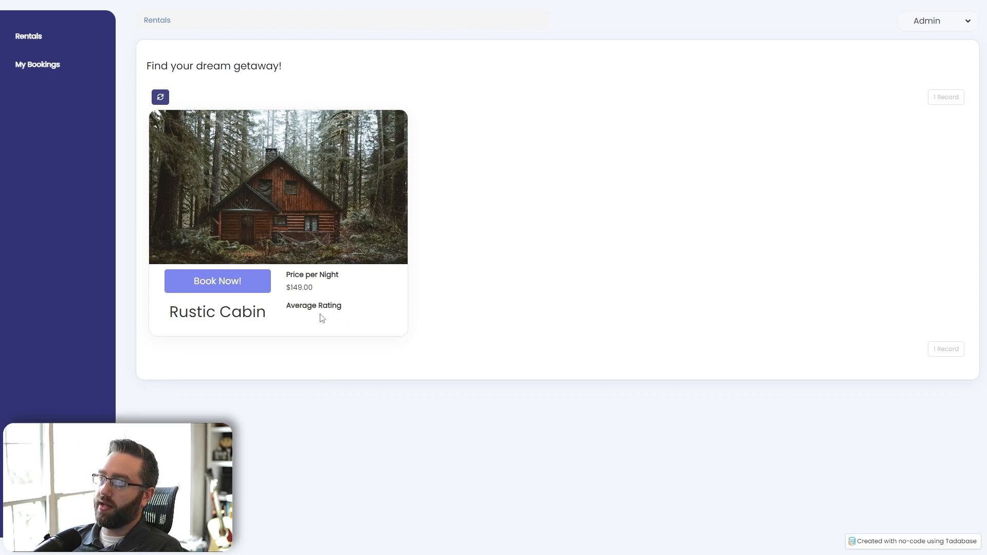
- In the live app, follow the Rustic Cabin's Book Now! button to its details page, then return to the builder
{"action": "left_click", "coordinate": [190, 287]}
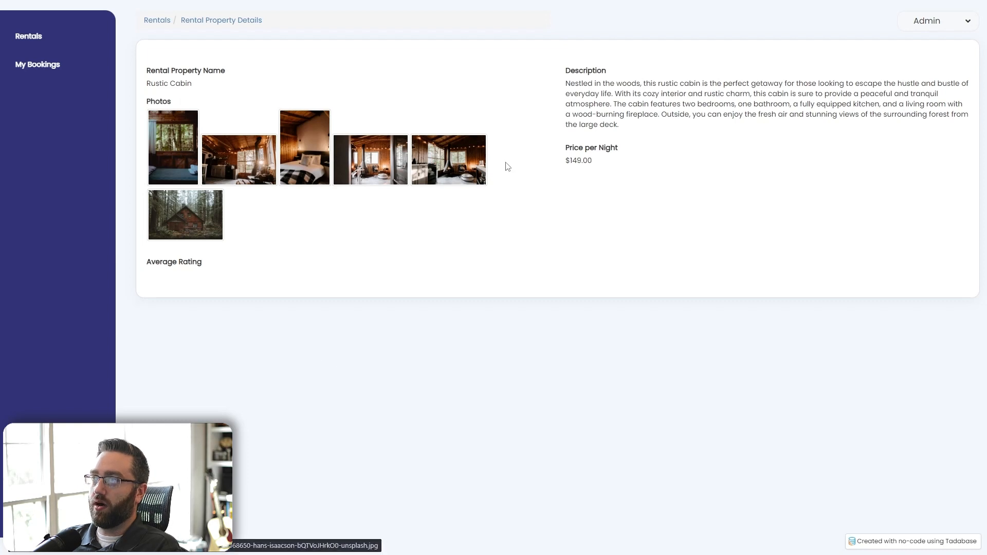
{"action": "left_click_drag", "start_coordinate": [201, 85], "coordinate": [152, 84]}
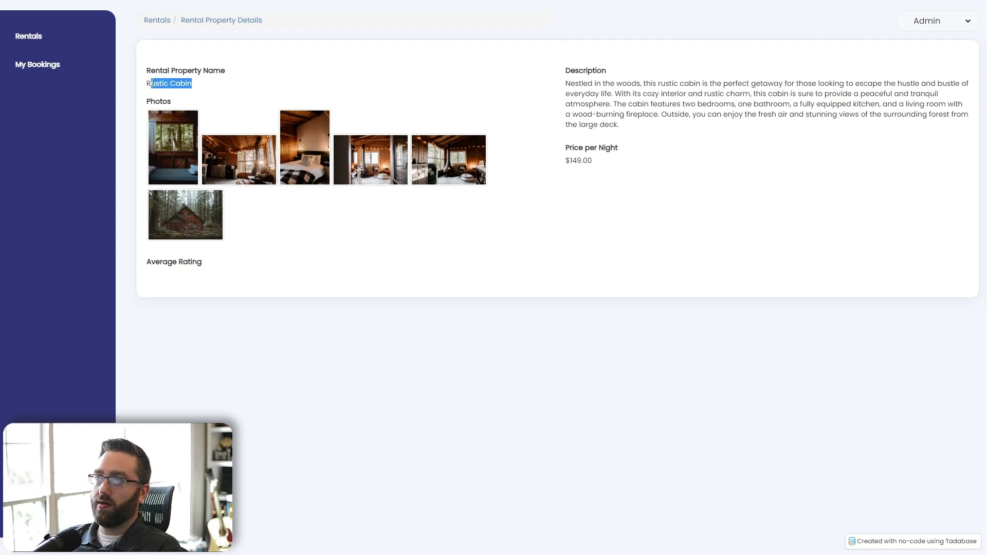
{"action": "left_click_drag", "start_coordinate": [281, 259], "coordinate": [159, 278]}
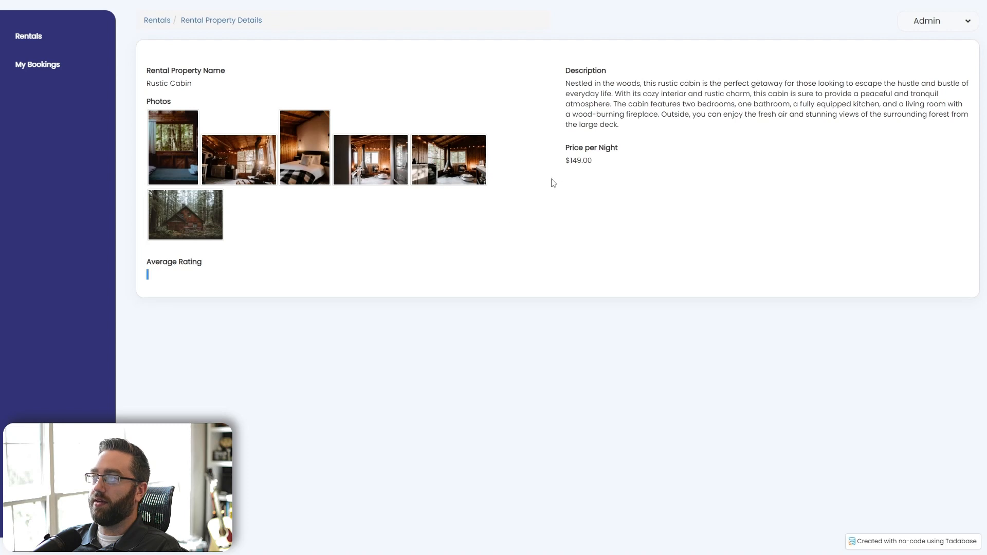
{"action": "left_click_drag", "start_coordinate": [621, 105], "coordinate": [554, 107]}
{"action": "left_click", "coordinate": [641, 212]}
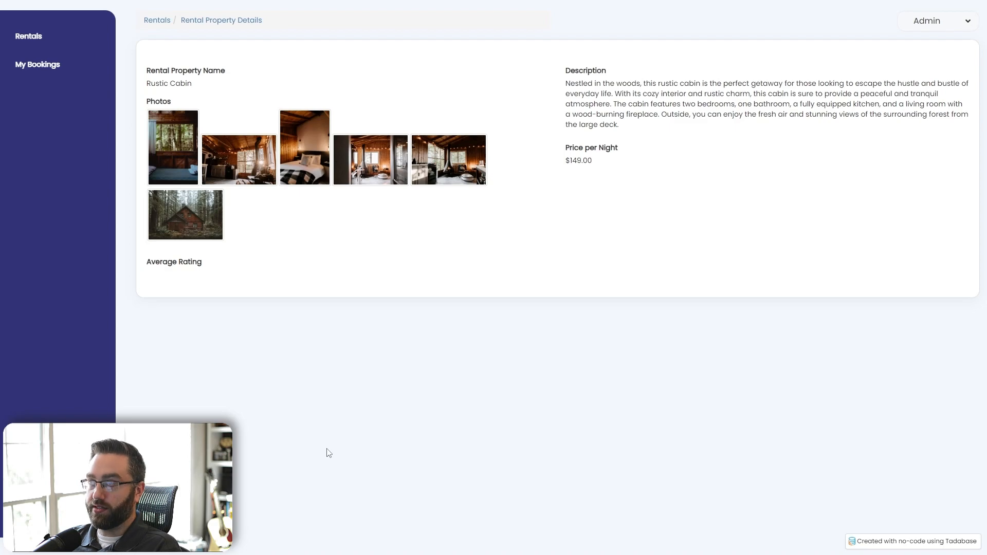
{"action": "key", "text": "ctrl+w"}
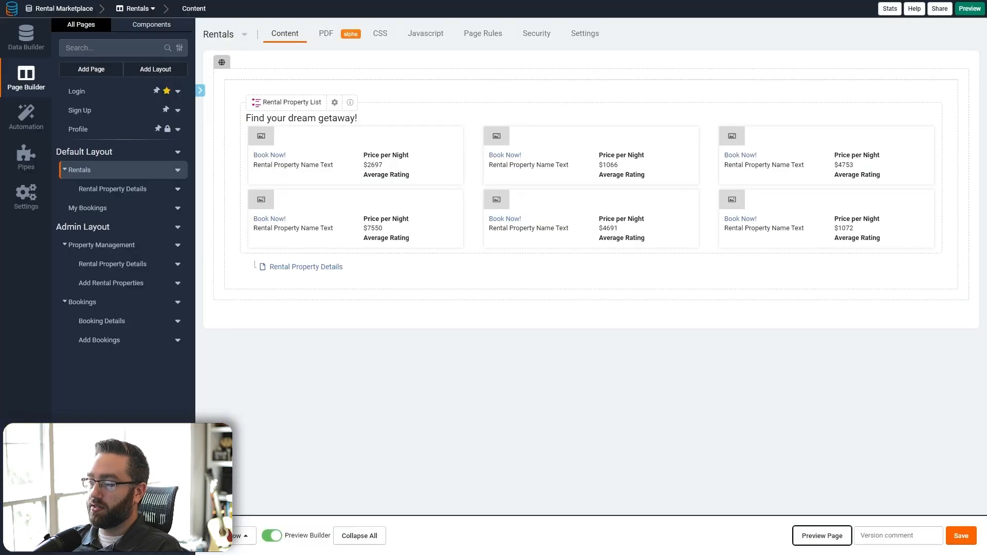
- On Rental Property Details, add a 2 Columns row with a Calendar component of connected Bookings
{"action": "left_click", "coordinate": [273, 270]}
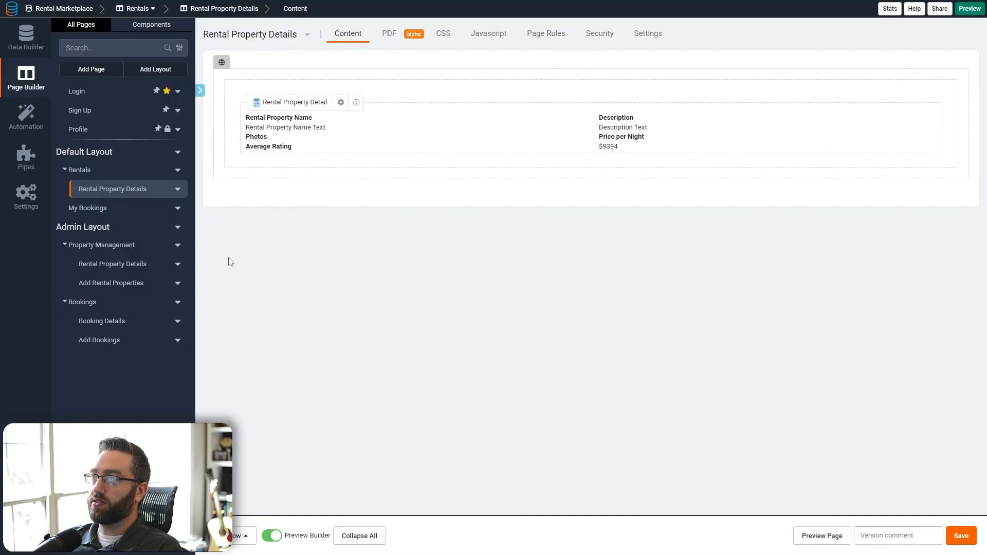
{"action": "left_click", "coordinate": [235, 540]}
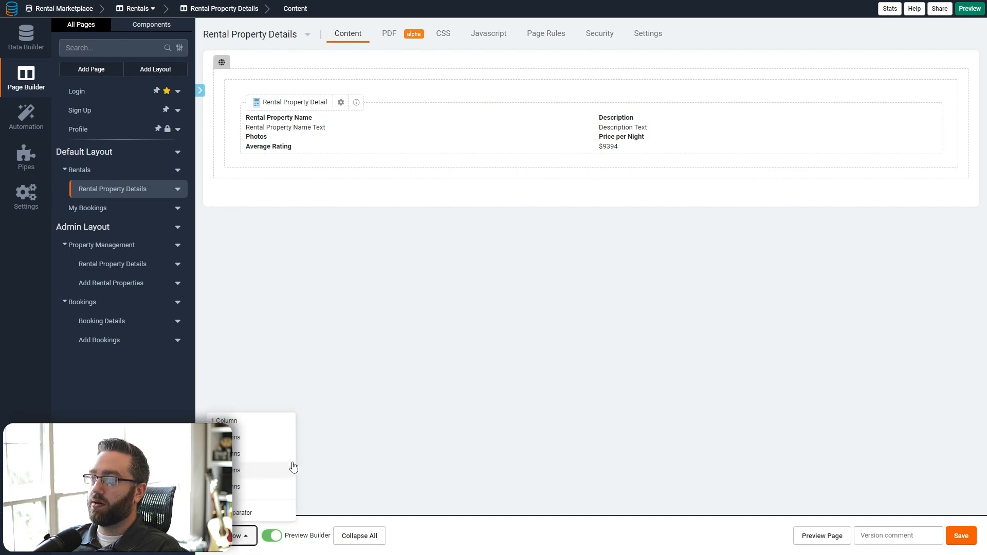
{"action": "left_click", "coordinate": [235, 440]}
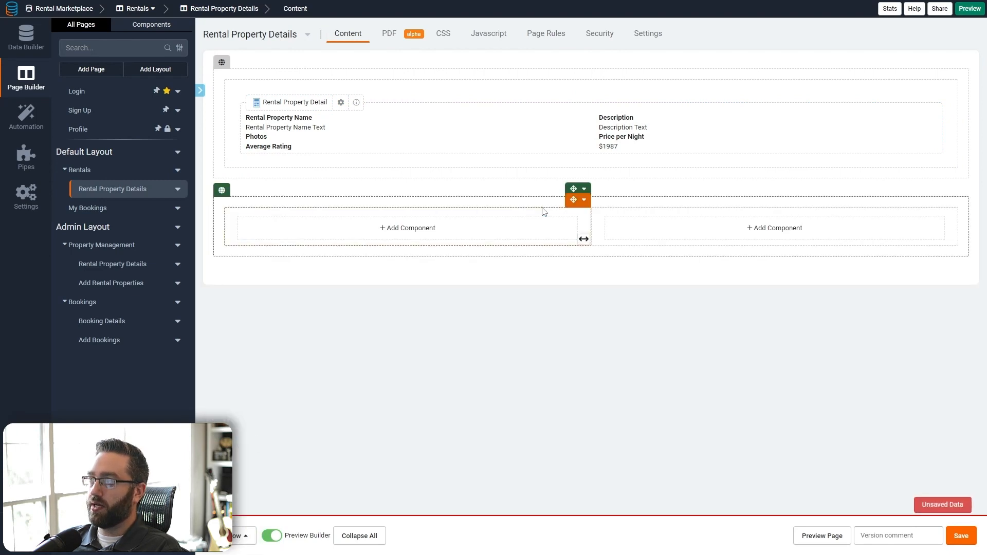
{"action": "left_click", "coordinate": [394, 233]}
{"action": "left_click", "coordinate": [162, 222]}
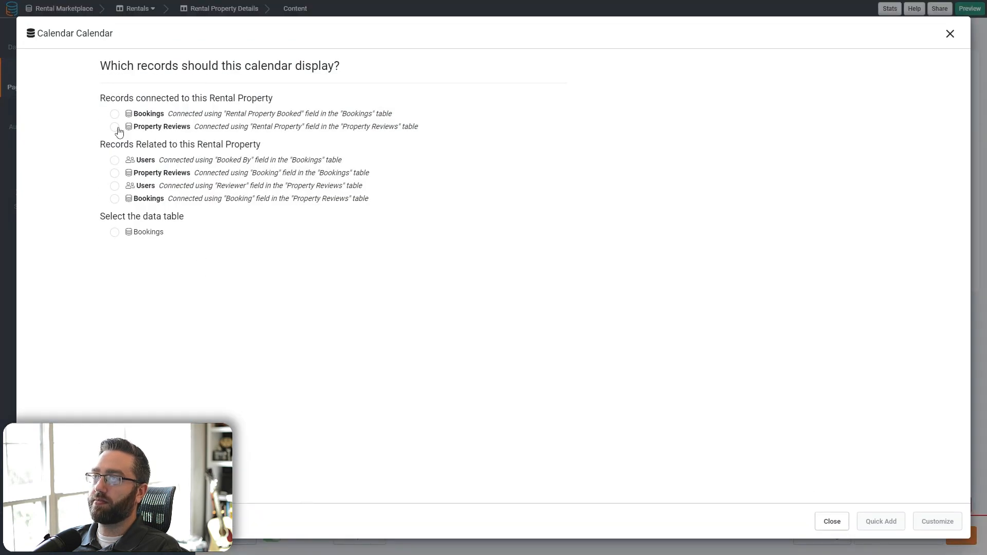
{"action": "left_click", "coordinate": [115, 115]}
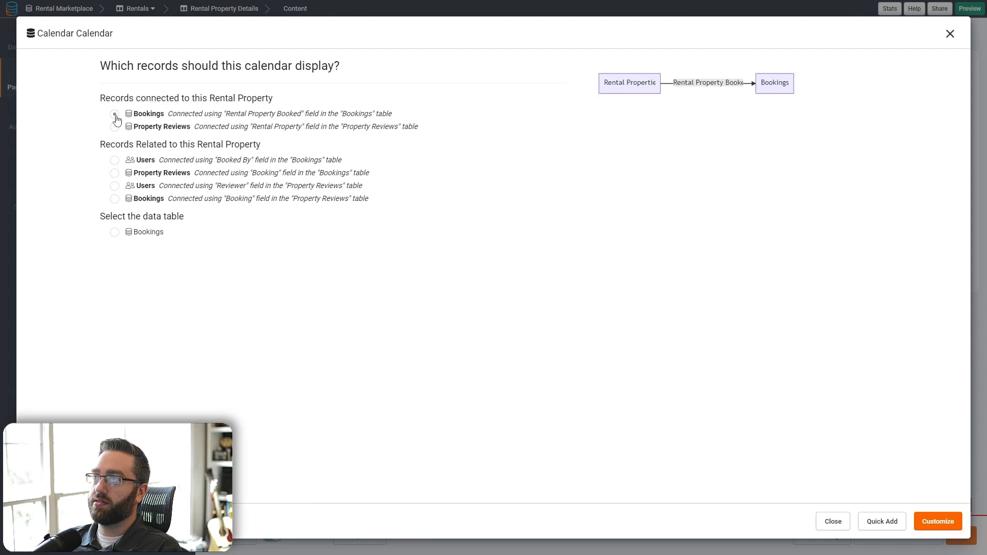
{"action": "left_click", "coordinate": [937, 522]}
{"action": "left_click", "coordinate": [325, 105]}
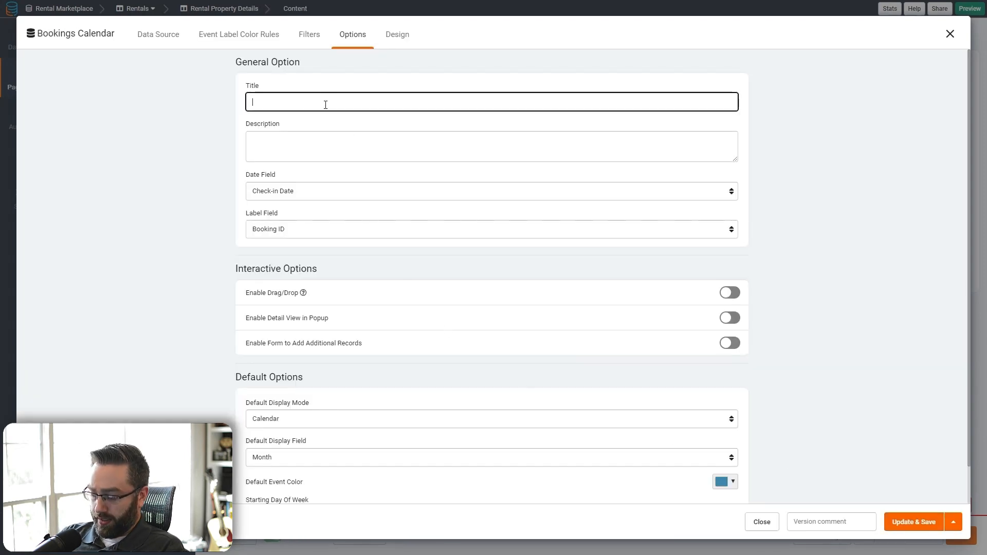
- Title the calendar Current Availability, use Date Range as its date field, and keep Booking ID as label
{"action": "type", "text": "Renta"}
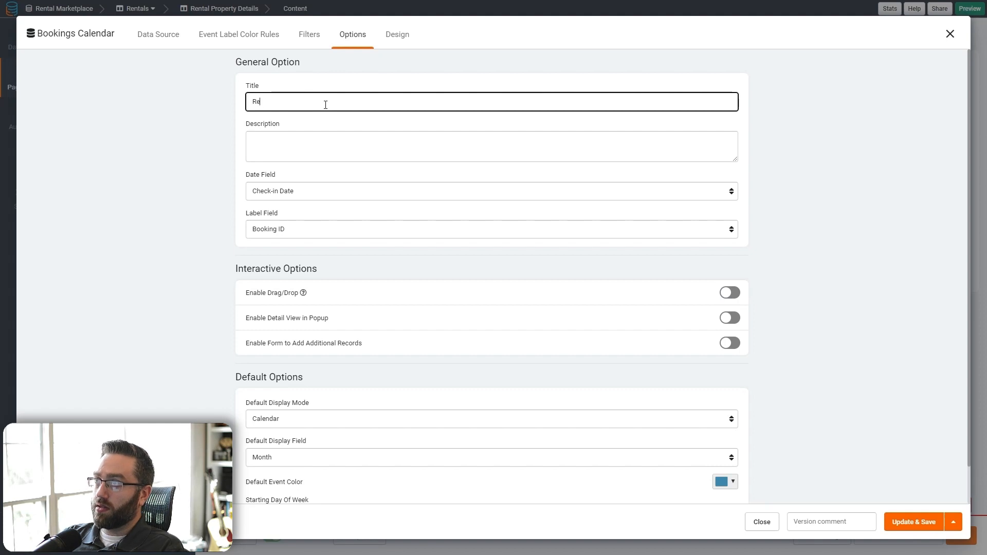
{"action": "key", "text": "BackSpace"}
{"action": "key", "text": "BackSpace"}
{"action": "type", "text": "Current Availab"}
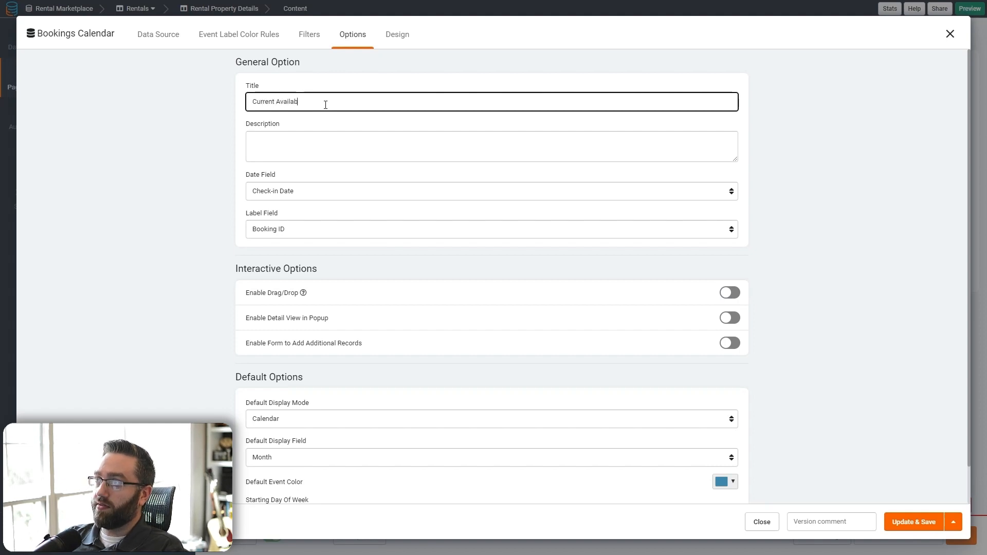
{"action": "type", "text": "ility"}
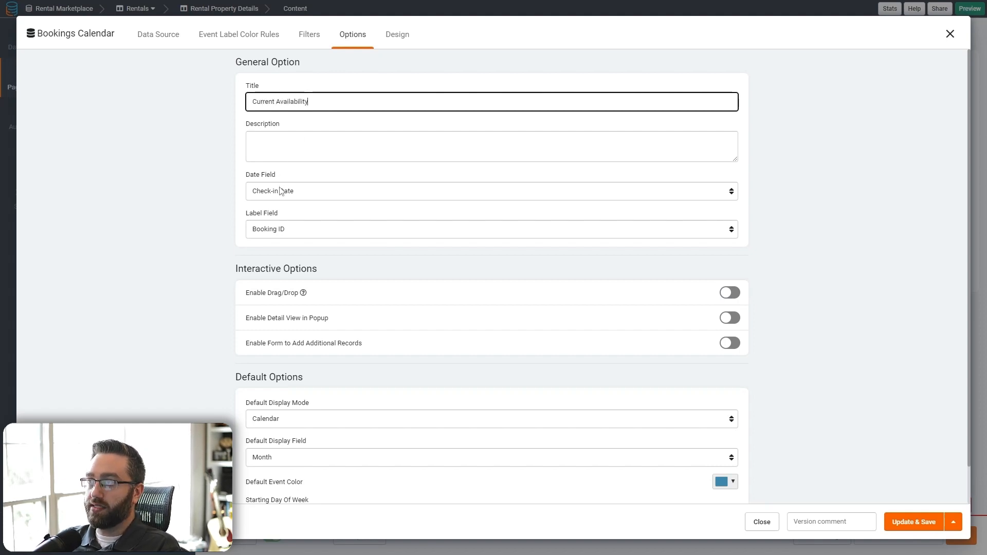
{"action": "left_click", "coordinate": [280, 190]}
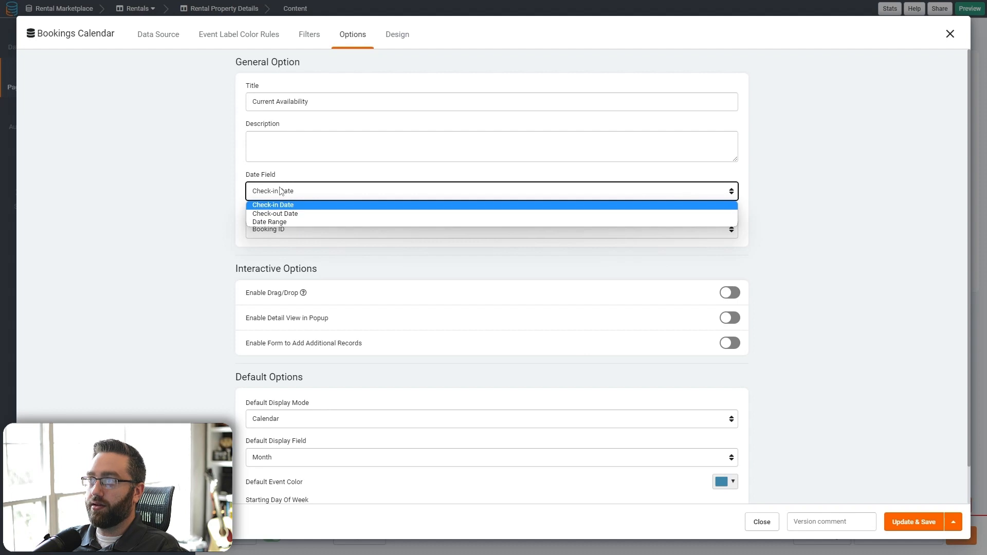
{"action": "left_click", "coordinate": [285, 223]}
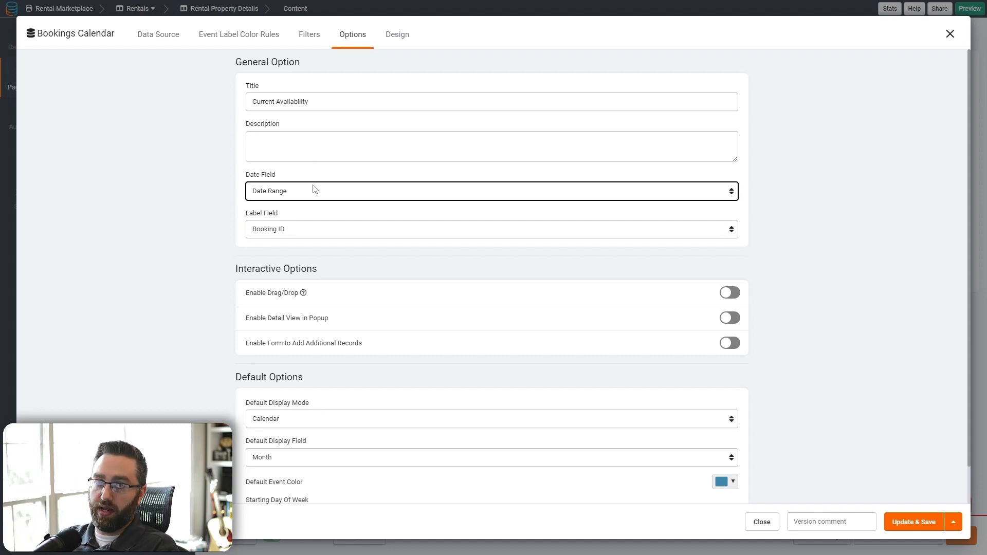
{"action": "left_click", "coordinate": [280, 232]}
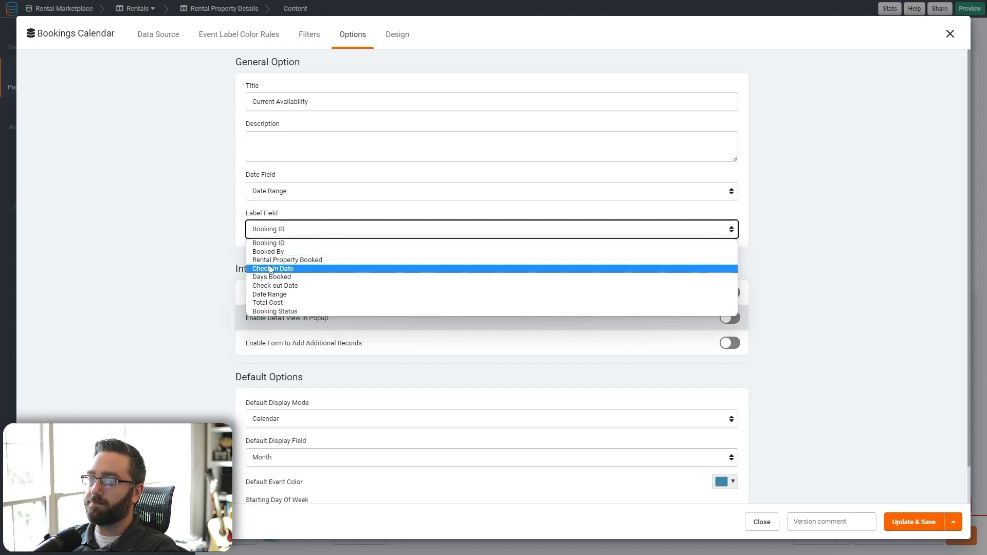
{"action": "left_click", "coordinate": [295, 230]}
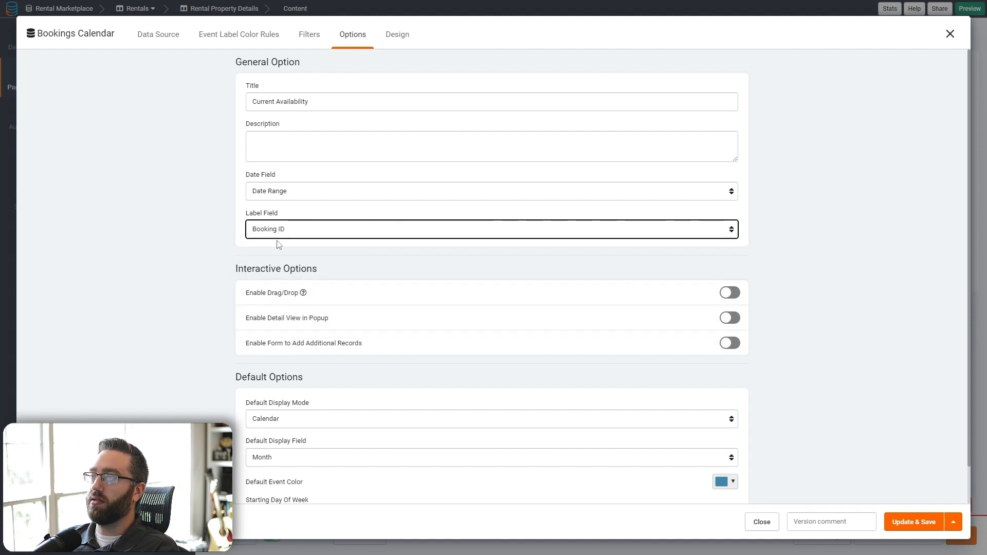
- Set the calendar's default event colour to pale pink #ffabab
{"action": "scroll", "coordinate": [221, 253], "scroll_direction": "down", "scroll_amount": 1}
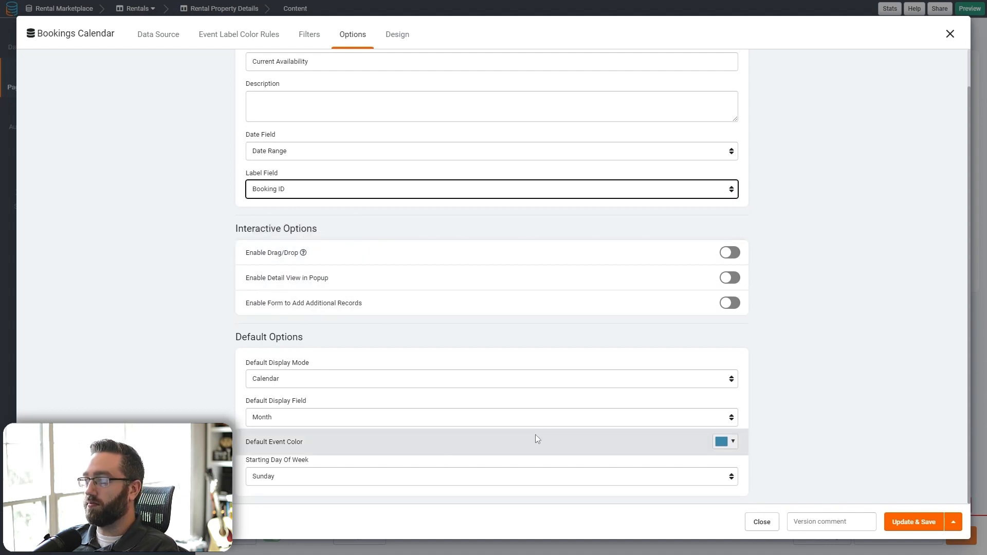
{"action": "left_click", "coordinate": [731, 445]}
{"action": "left_click_drag", "start_coordinate": [801, 349], "coordinate": [742, 324]}
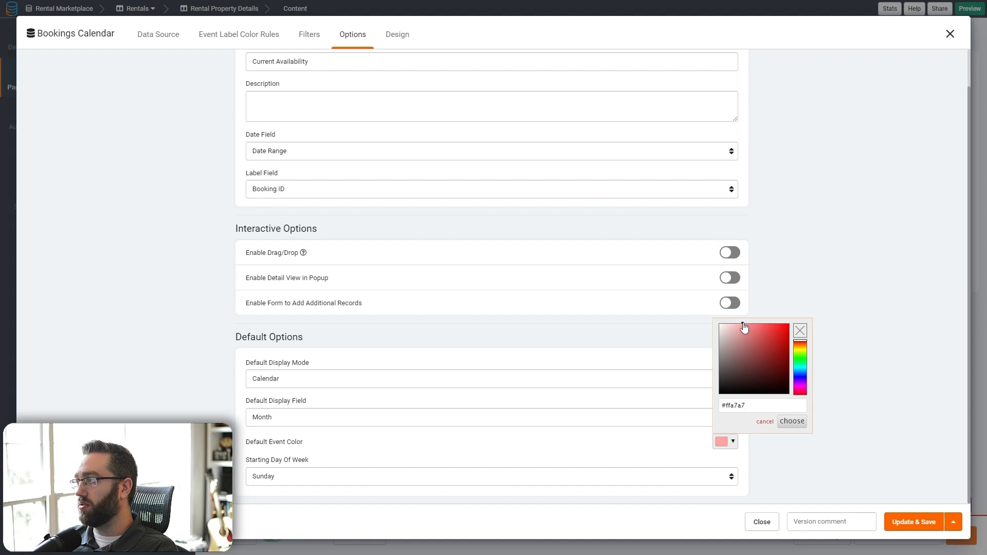
{"action": "left_click", "coordinate": [786, 421]}
{"action": "left_click", "coordinate": [156, 36]}
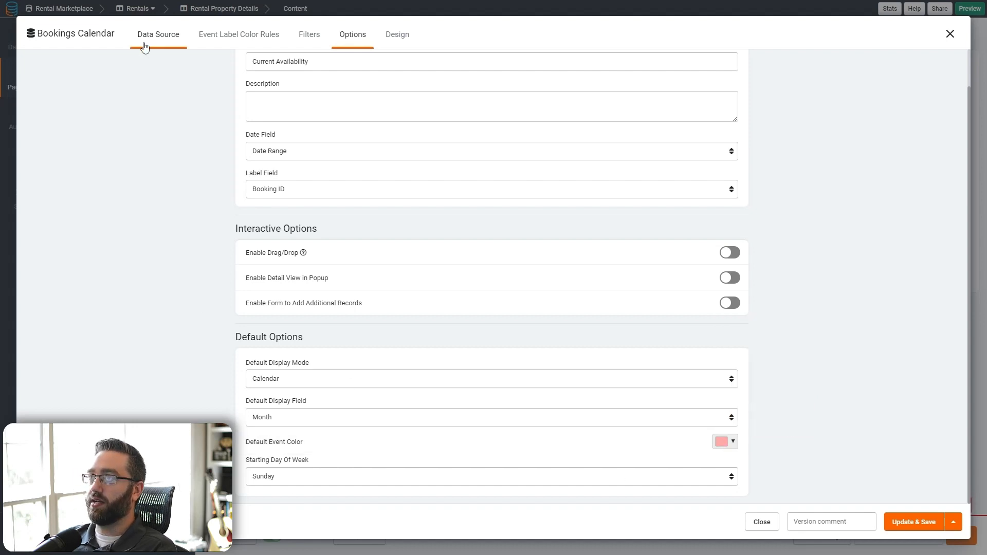
- Filter the Bookings Calendar to Booking Status is Completed and save the filter
{"action": "left_click", "coordinate": [40, 84]}
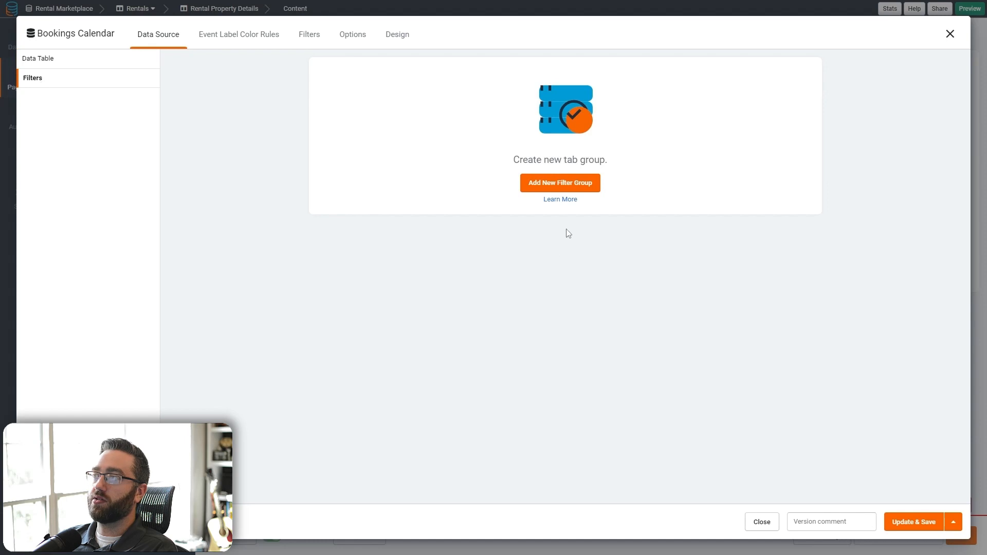
{"action": "left_click", "coordinate": [561, 184]}
{"action": "left_click", "coordinate": [355, 115]}
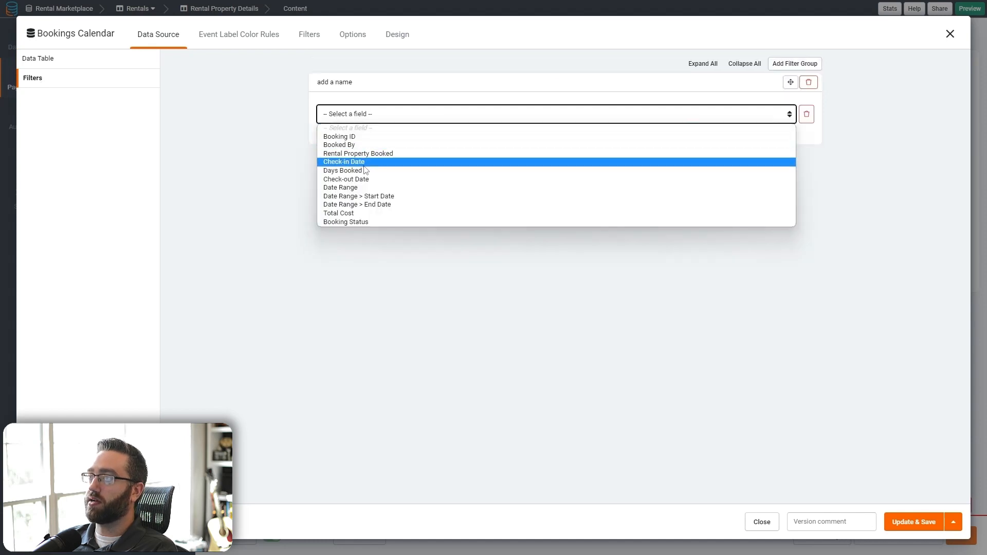
{"action": "left_click", "coordinate": [350, 222]}
{"action": "left_click", "coordinate": [618, 113]}
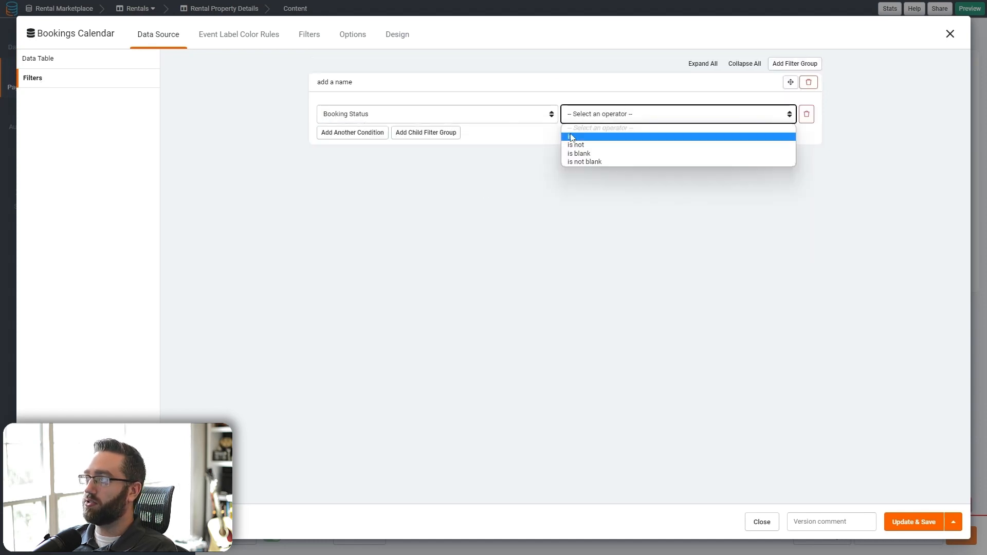
{"action": "left_click", "coordinate": [572, 143]}
{"action": "left_click", "coordinate": [683, 115]}
{"action": "left_click", "coordinate": [682, 144]}
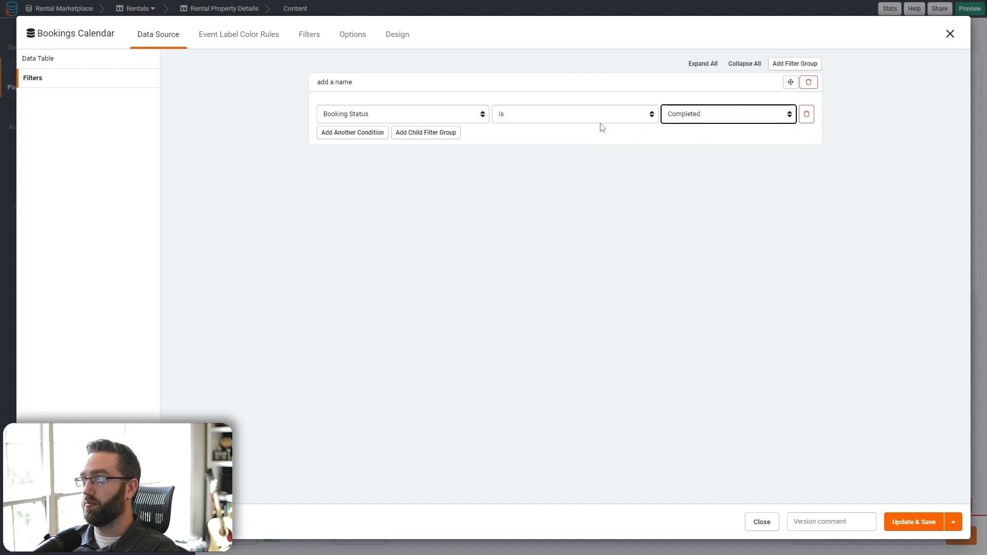
{"action": "left_click", "coordinate": [901, 527]}
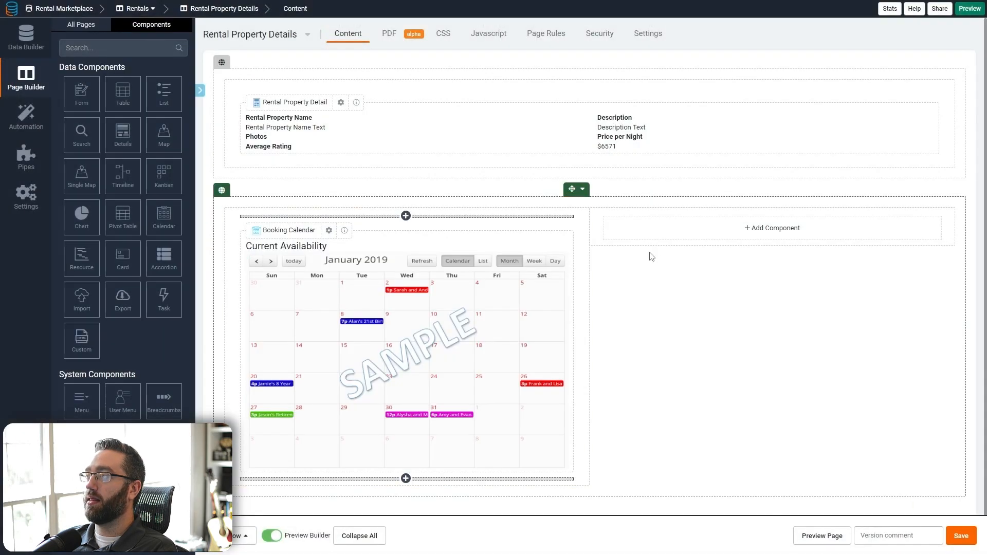
{"action": "left_click", "coordinate": [26, 35]}
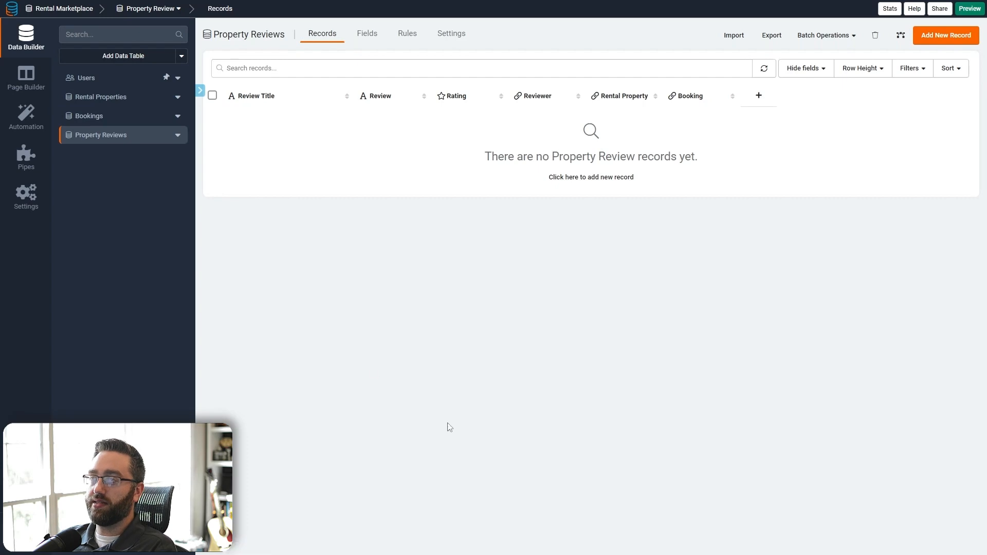
- Change the Rustic Cabin booking's Booking Status from Incomplete to Completed in the Bookings table
{"action": "left_click", "coordinate": [126, 116]}
{"action": "left_click", "coordinate": [891, 119]}
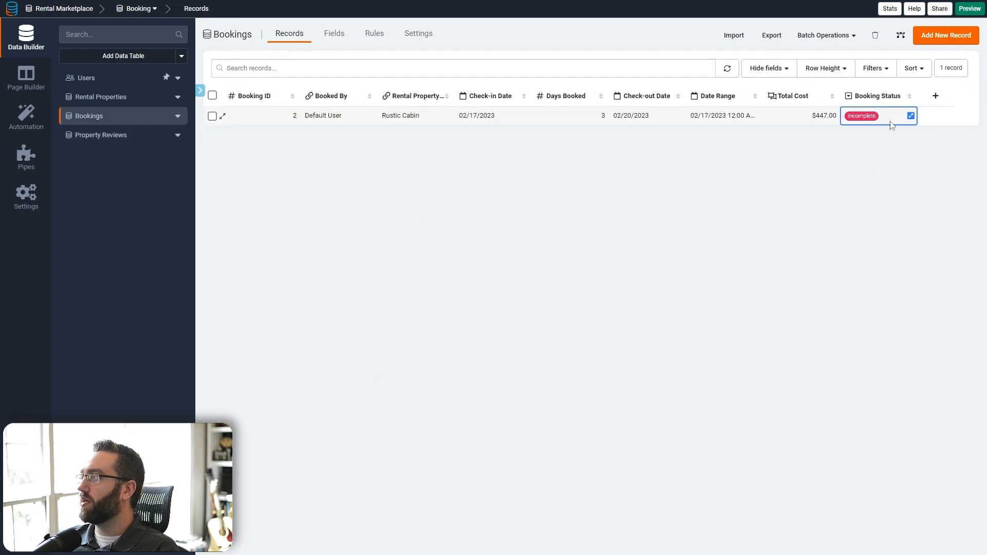
{"action": "left_click", "coordinate": [910, 116]}
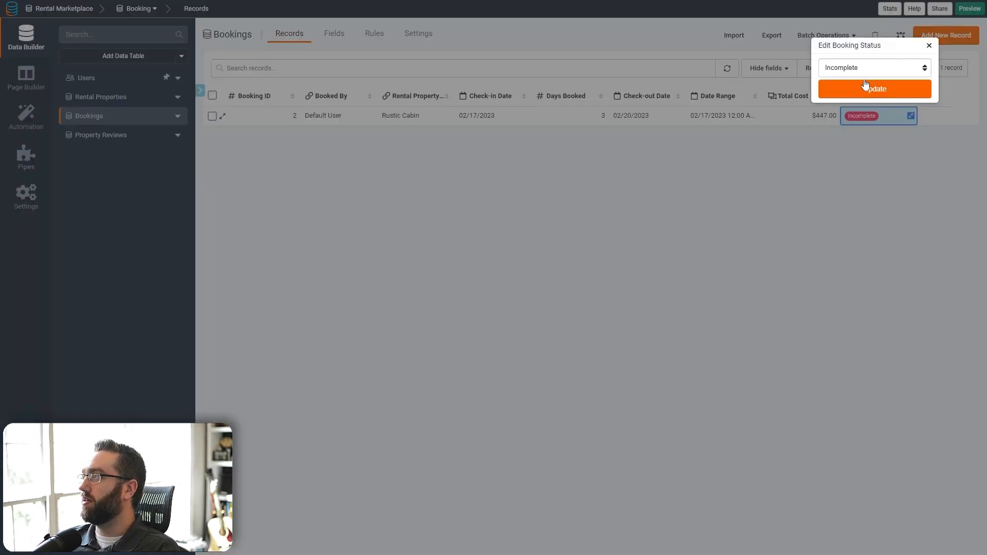
{"action": "left_click", "coordinate": [847, 69]}
{"action": "left_click", "coordinate": [847, 95]}
{"action": "left_click", "coordinate": [847, 97]}
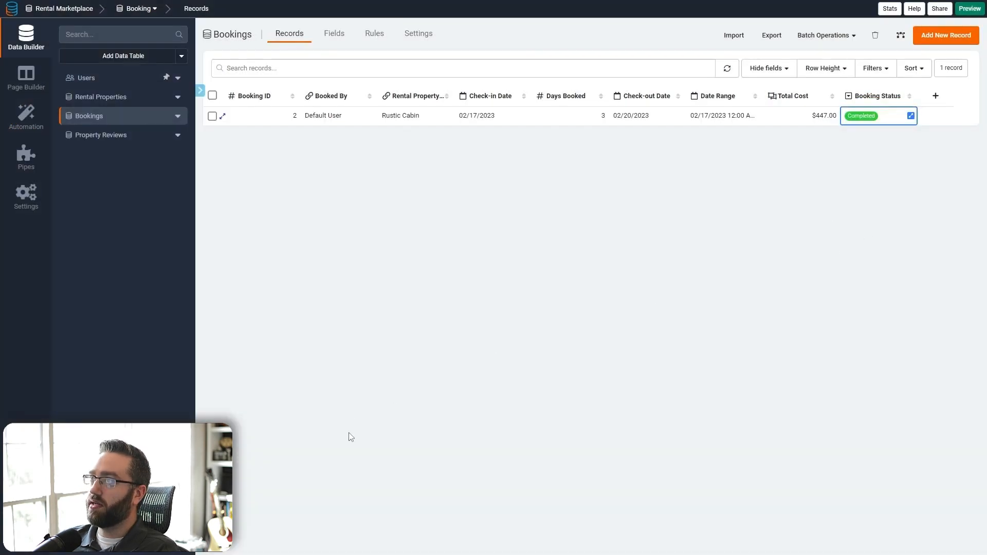
- Reload the live Rustic Cabin page and check the booking on its calendar
{"action": "key", "text": "ctrl+Tab"}
{"action": "key", "text": "ctrl+r"}
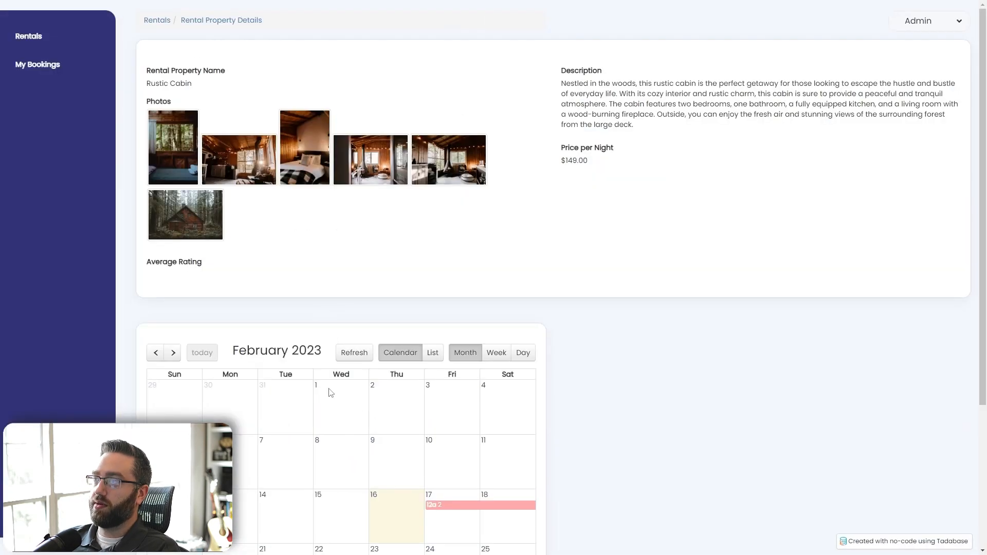
{"action": "scroll", "coordinate": [330, 392], "scroll_direction": "down", "scroll_amount": 4}
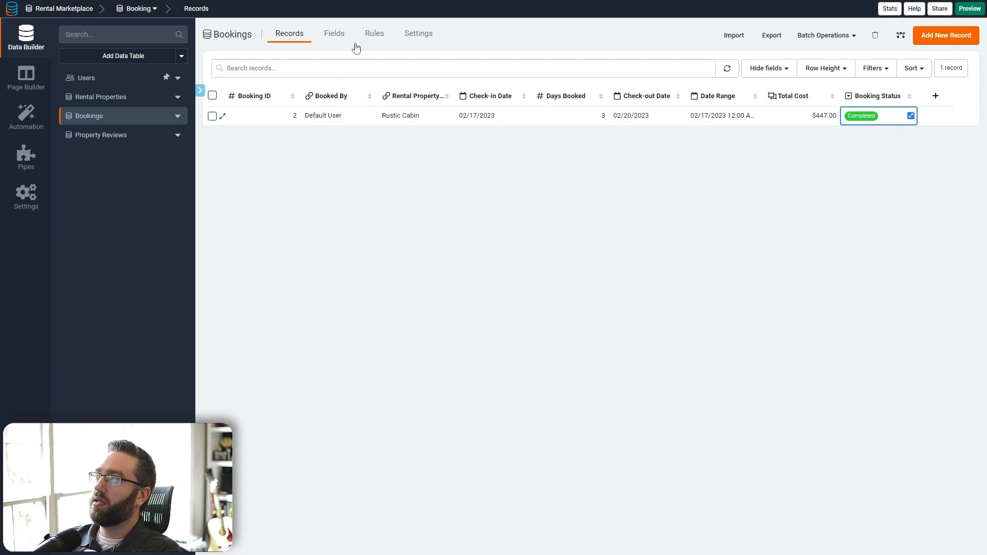
- Create a Bookings equation field with IF({Booking Status} = "Completed","Unavailable","Available") and validate it
{"action": "left_click", "coordinate": [334, 33]}
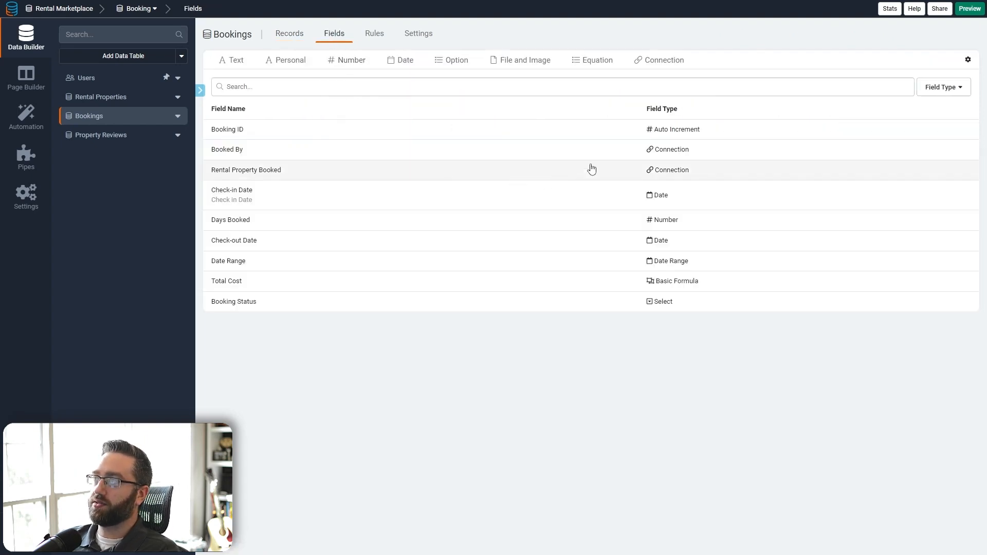
{"action": "left_click", "coordinate": [595, 60]}
{"action": "left_click", "coordinate": [592, 220]}
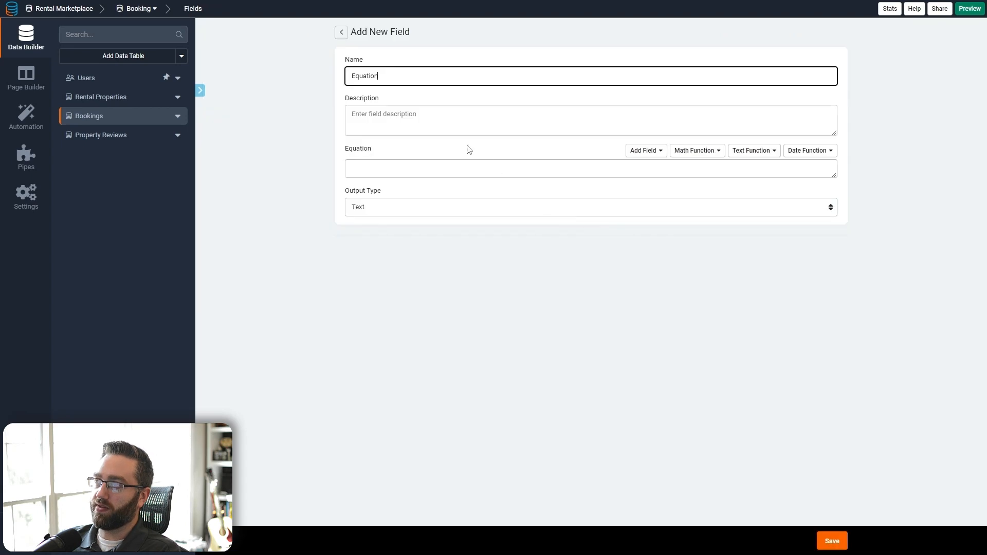
{"action": "left_click", "coordinate": [383, 165]}
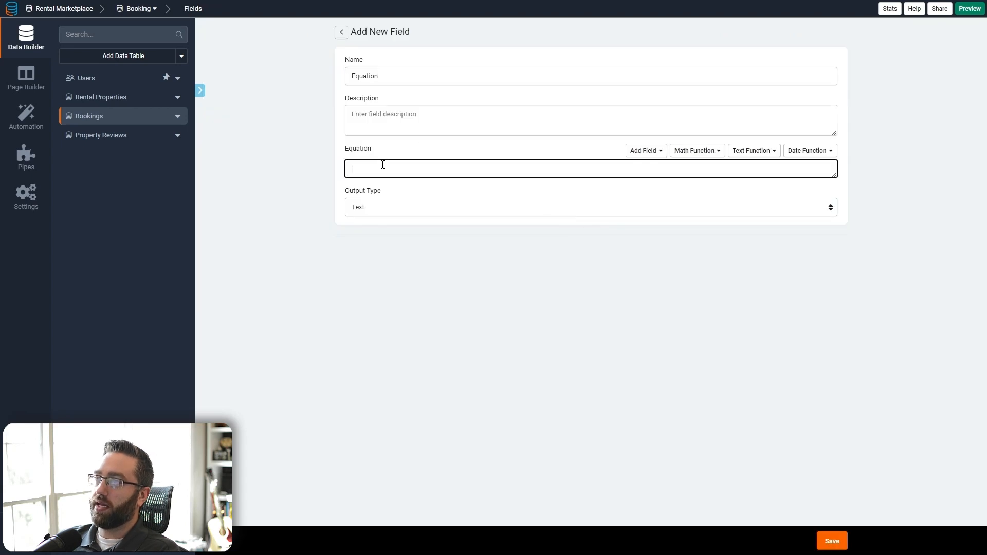
{"action": "left_click", "coordinate": [642, 153]}
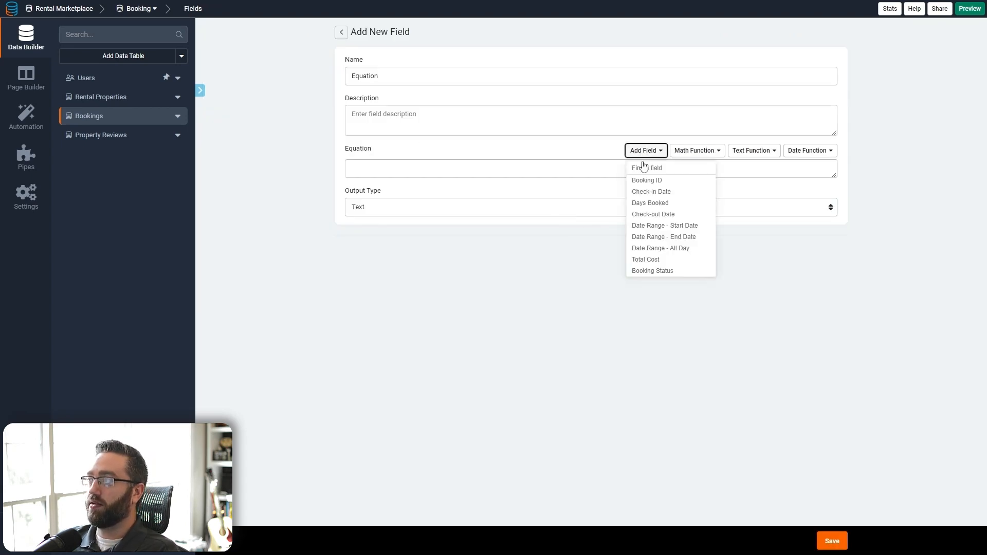
{"action": "left_click", "coordinate": [652, 271]}
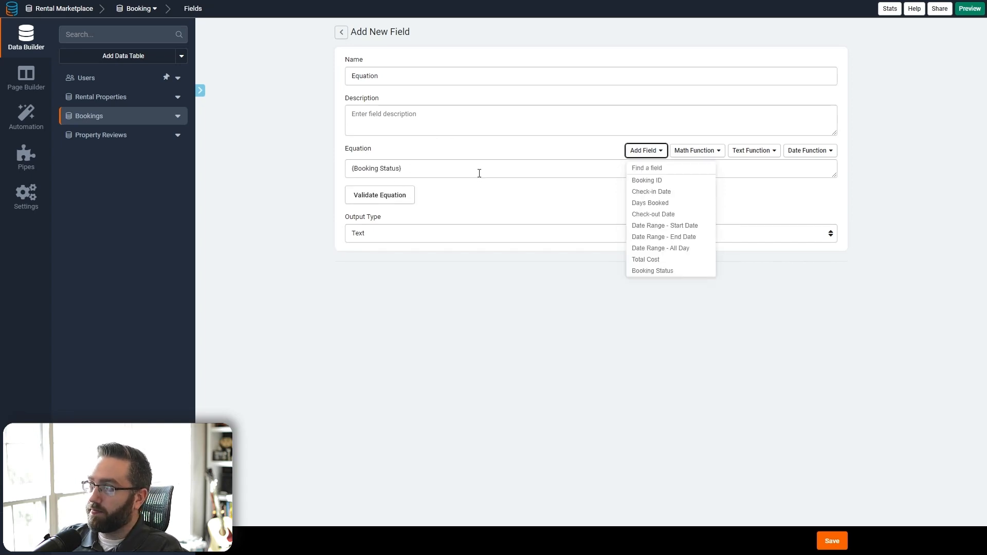
{"action": "left_click", "coordinate": [479, 173]}
{"action": "left_click", "coordinate": [479, 173]}
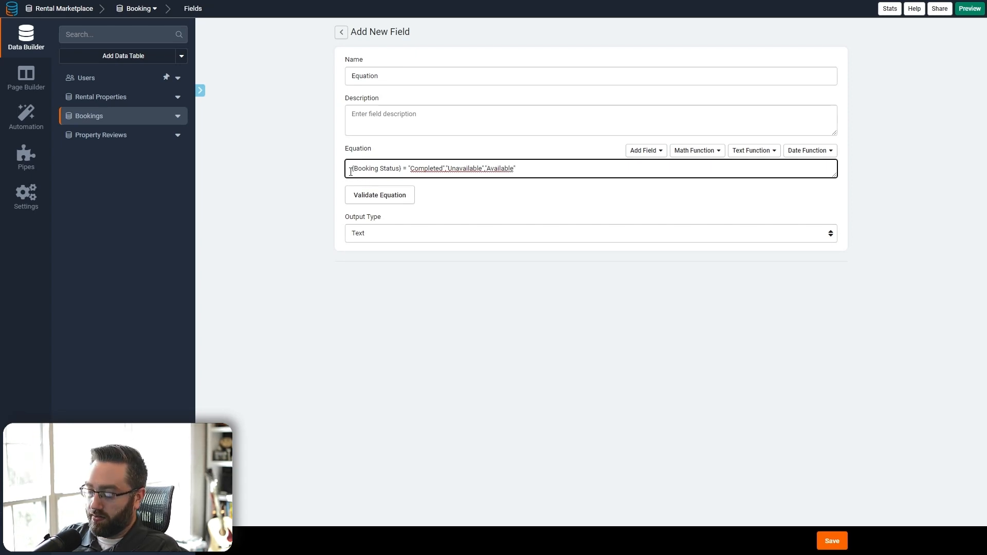
{"action": "type", "text": "IF("}
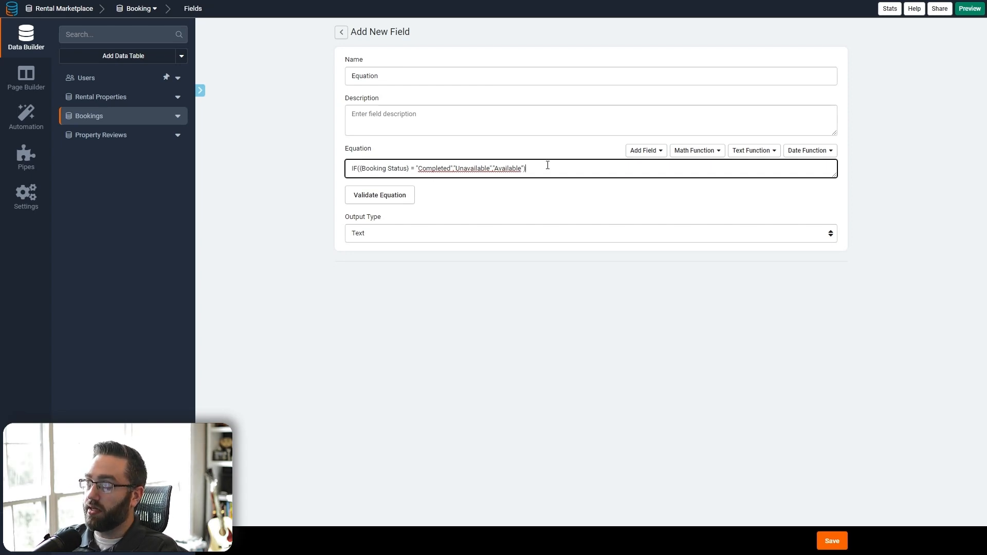
{"action": "left_click", "coordinate": [364, 200]}
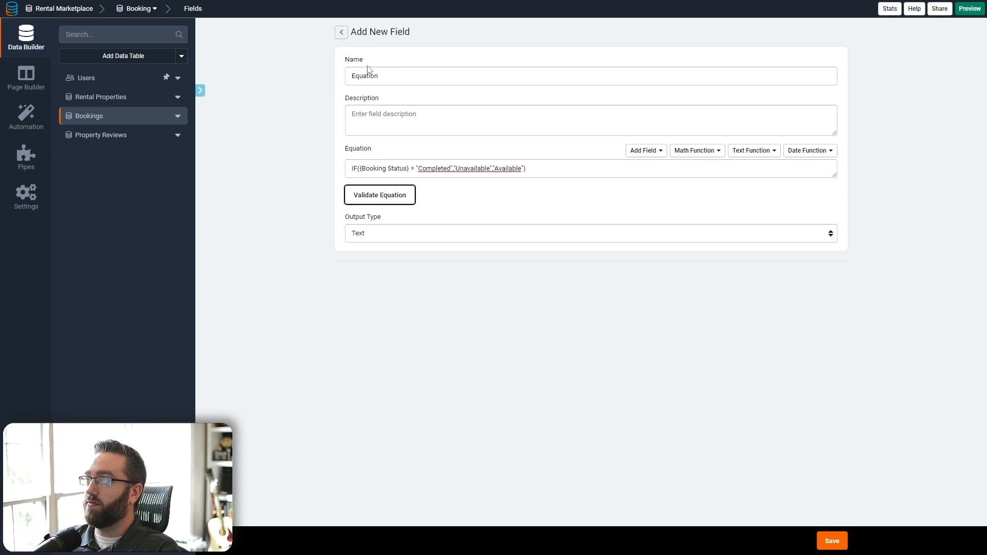
- Name the field 'Booking Status Equation' and save it
{"action": "double_click", "coordinate": [402, 72]}
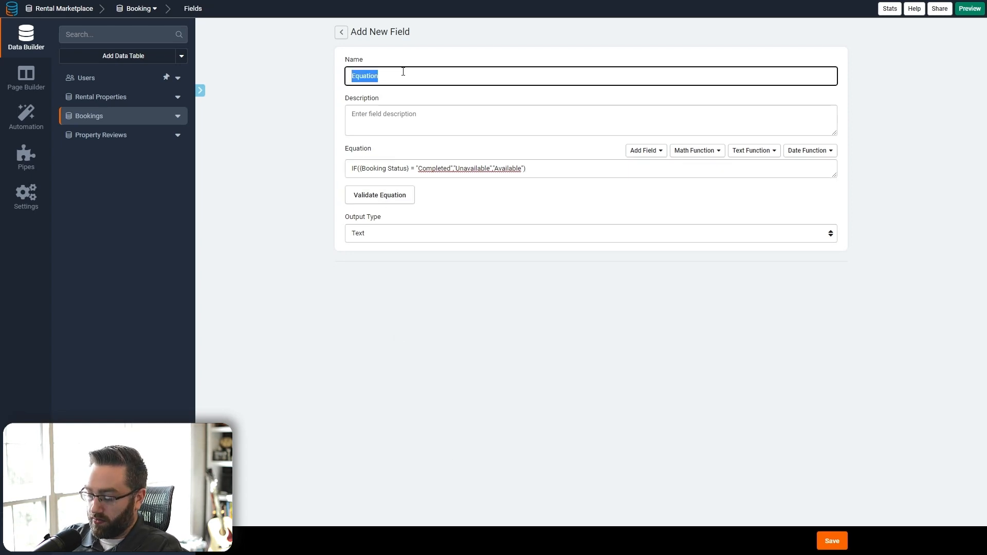
{"action": "type", "text": "Booking Statu"}
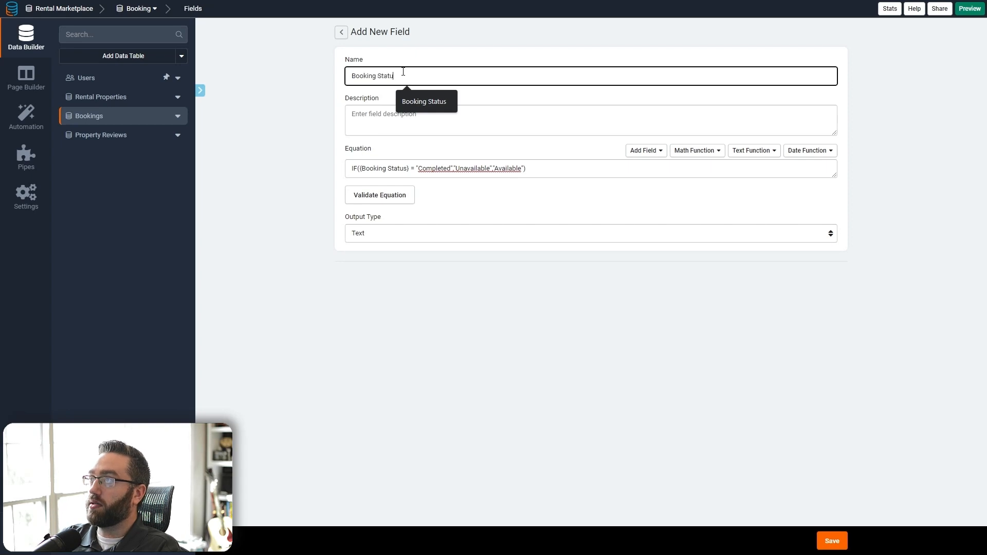
{"action": "type", "text": "s E"}
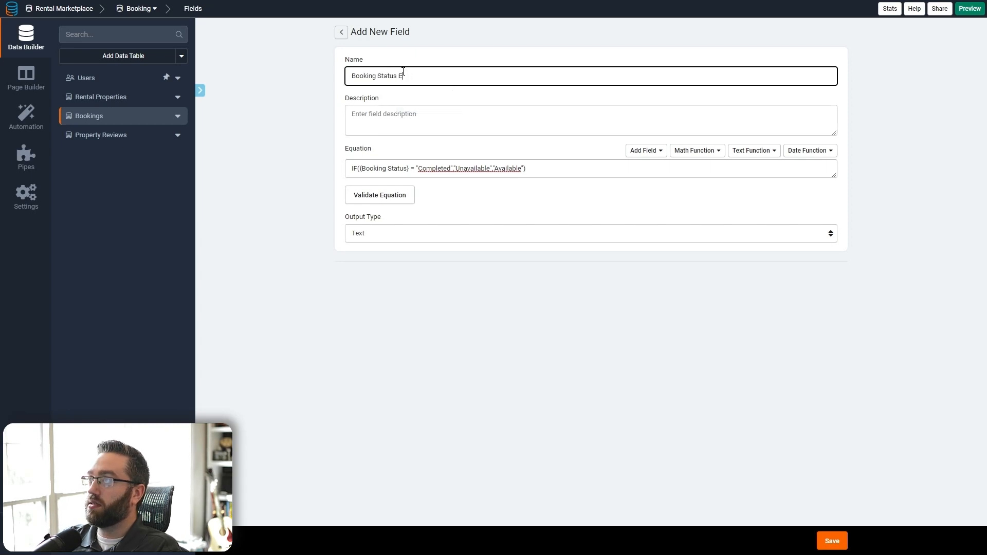
{"action": "type", "text": "quation"}
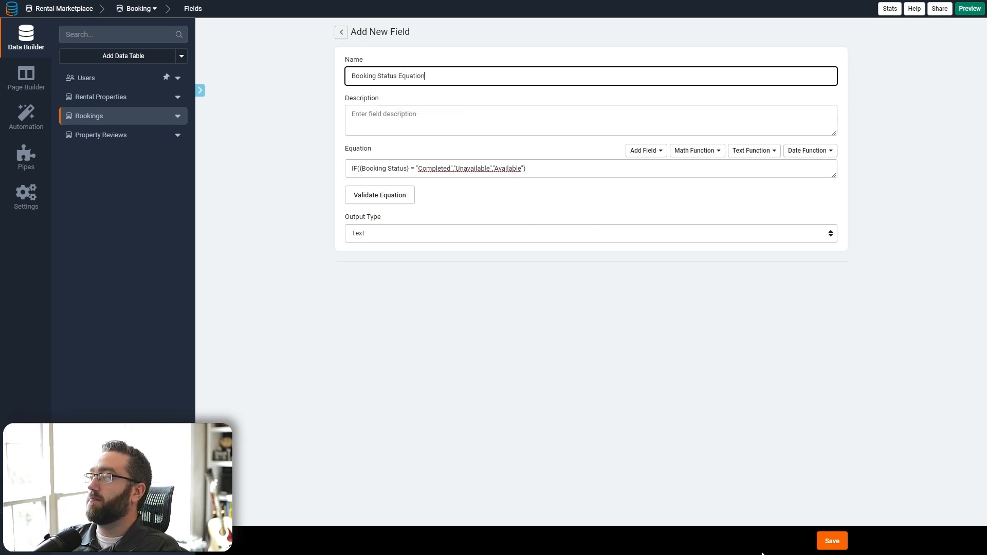
{"action": "left_click", "coordinate": [832, 540]}
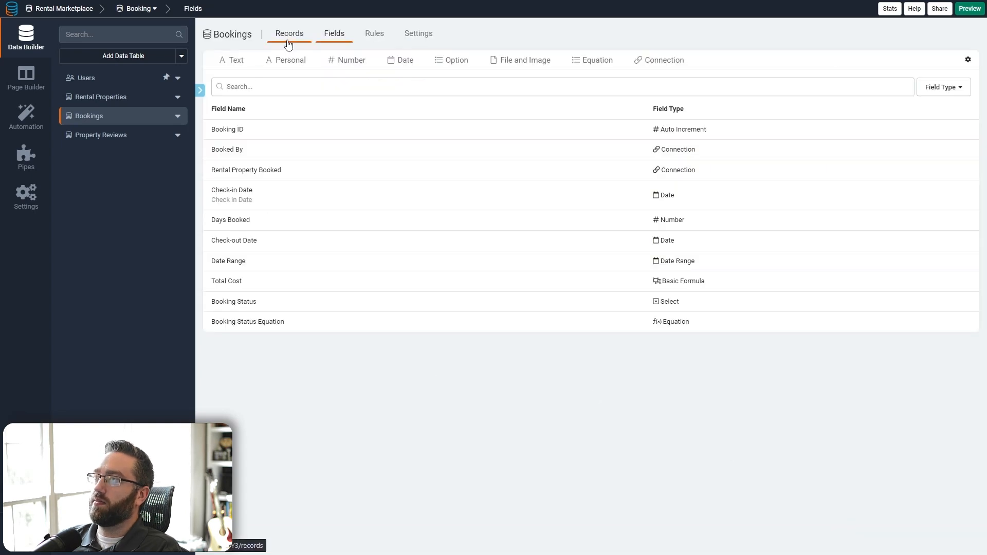
- Set Booking 2's status to Incomplete and refresh the table to update the equation
{"action": "left_click", "coordinate": [288, 34]}
{"action": "scroll", "coordinate": [565, 119], "scroll_direction": "right", "scroll_amount": 2}
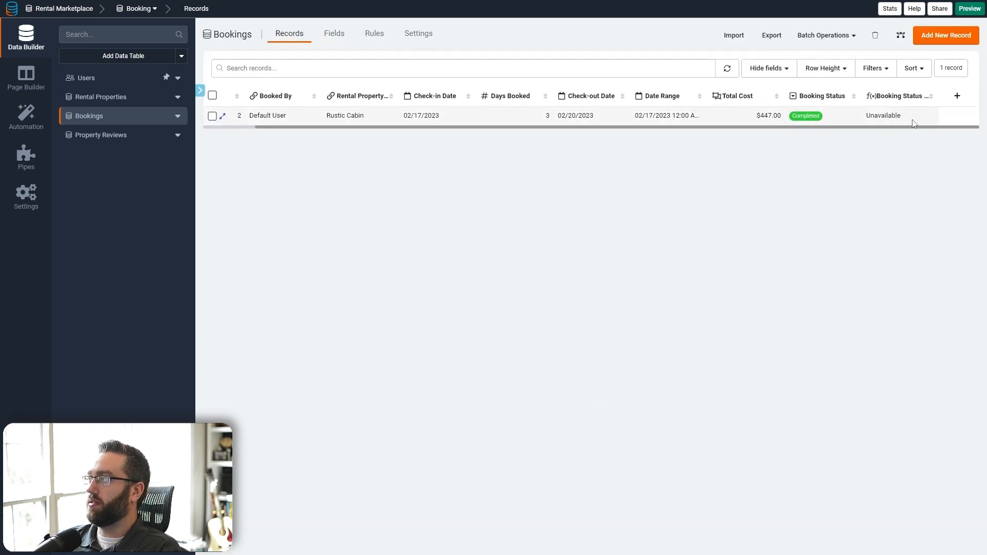
{"action": "left_click", "coordinate": [855, 115]}
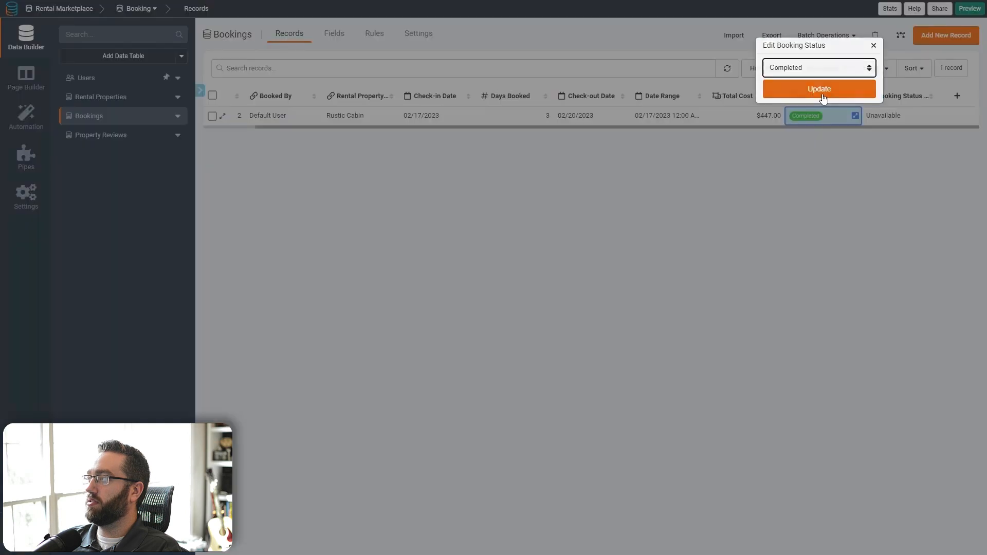
{"action": "left_click", "coordinate": [819, 67]}
{"action": "left_click", "coordinate": [810, 95]}
{"action": "left_click", "coordinate": [810, 95]}
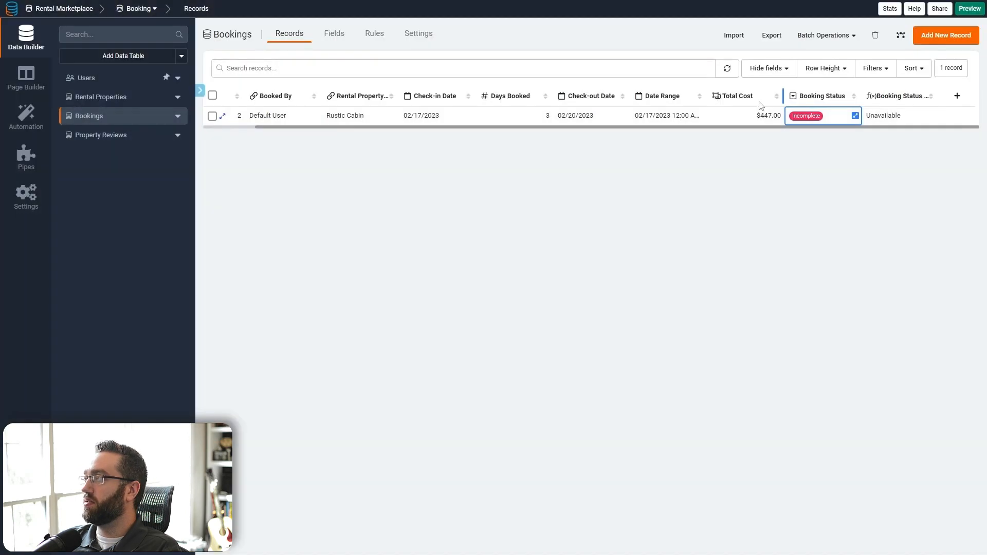
{"action": "left_click", "coordinate": [727, 68]}
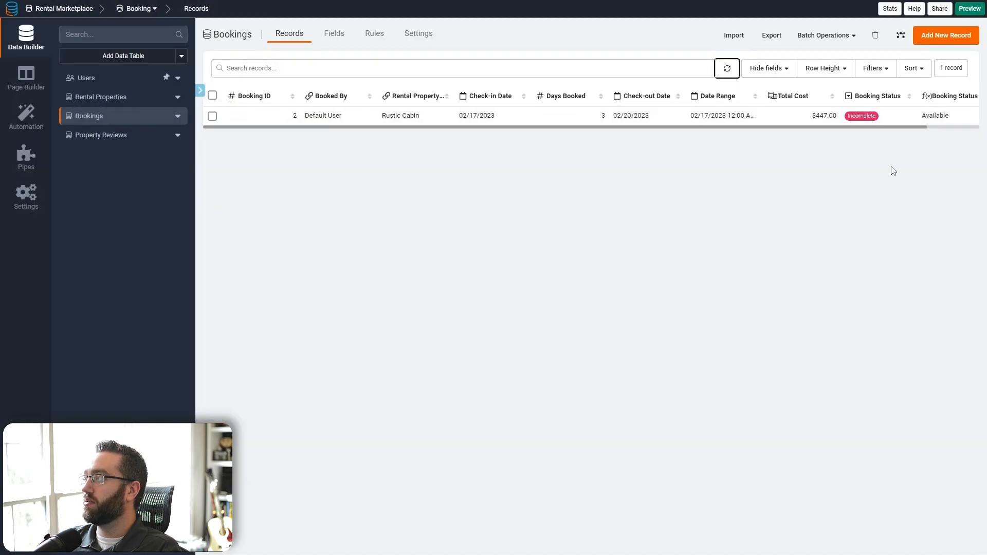
- Set Booking 2 back to Completed so it reads Unavailable, and check the live page
{"action": "scroll", "coordinate": [876, 123], "scroll_direction": "right", "scroll_amount": 1}
{"action": "left_click", "coordinate": [882, 116]}
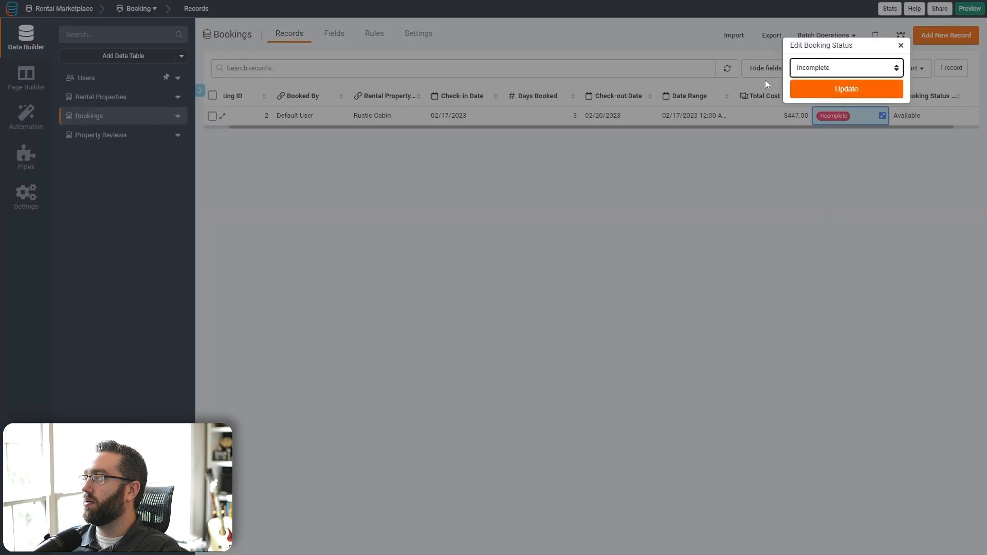
{"action": "left_click", "coordinate": [819, 67]}
{"action": "left_click", "coordinate": [810, 95]}
{"action": "left_click", "coordinate": [823, 89]}
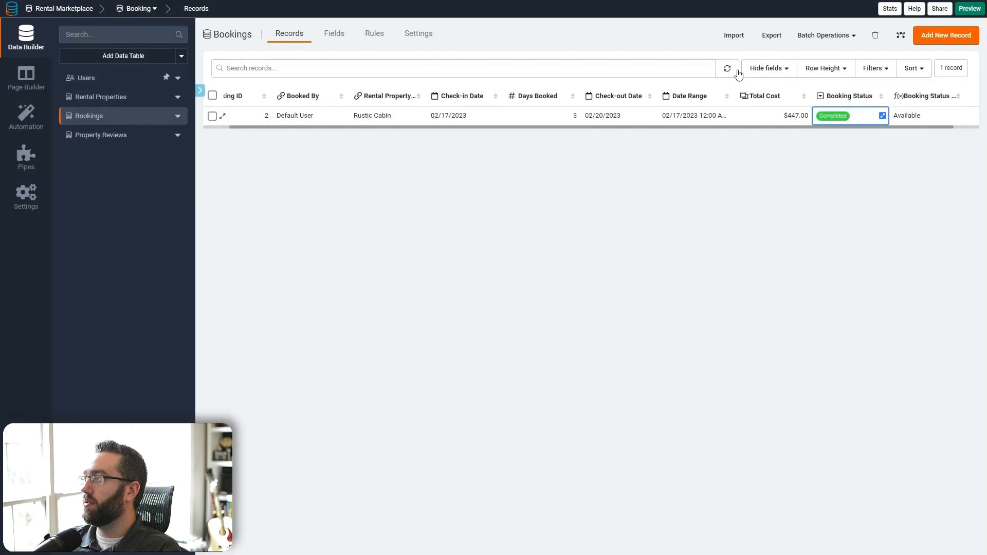
{"action": "left_click", "coordinate": [734, 71]}
{"action": "key", "text": "ctrl+Tab"}
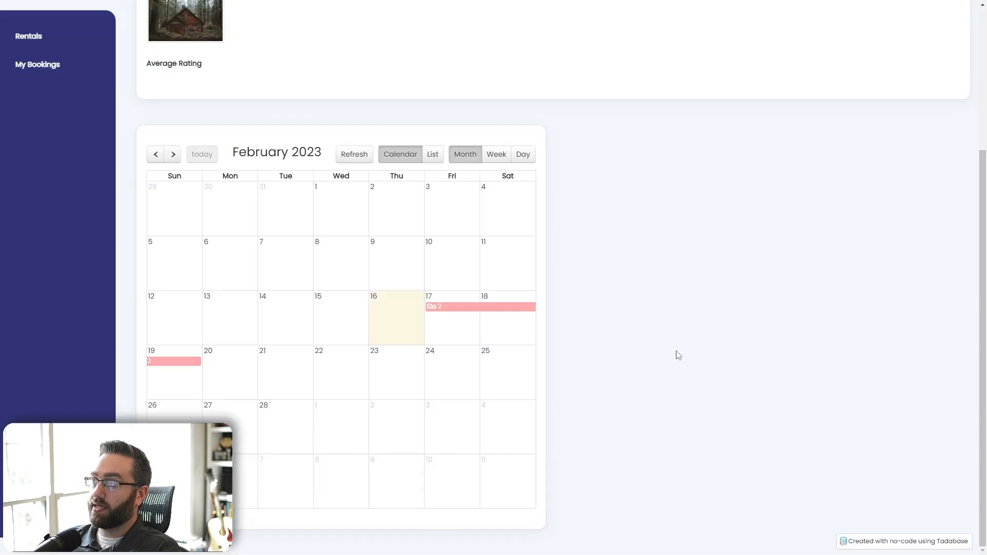
{"action": "key", "text": "F5"}
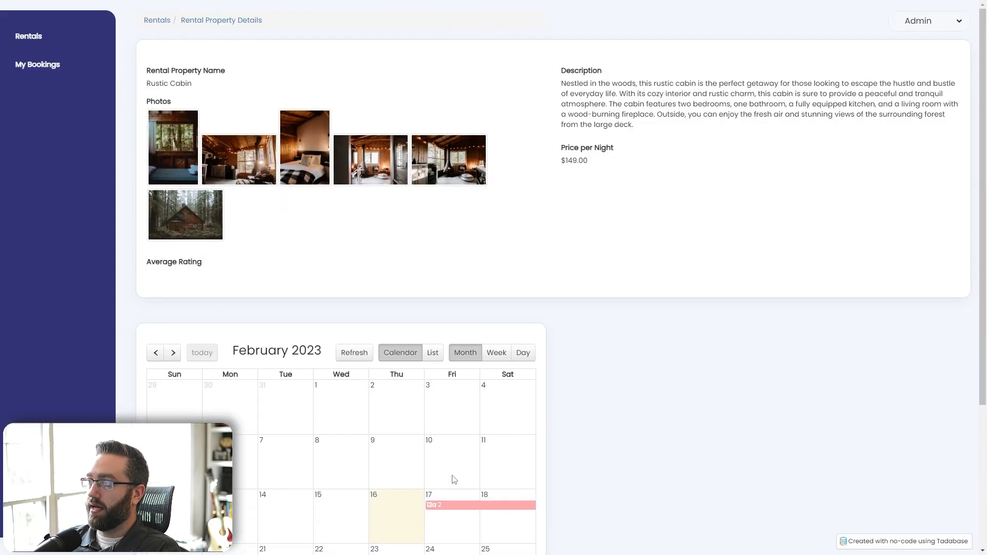
{"action": "scroll", "coordinate": [278, 373], "scroll_direction": "down", "scroll_amount": 3}
{"action": "key", "text": "ctrl+Tab"}
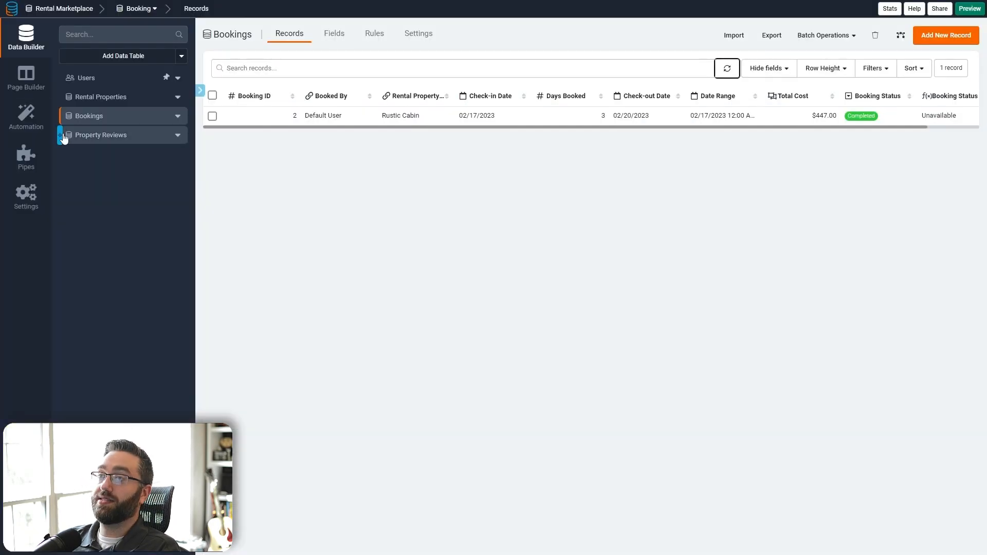
- Set the calendar's Label Field to Booking Status Equation, save, and reload the live page
{"action": "left_click", "coordinate": [26, 79]}
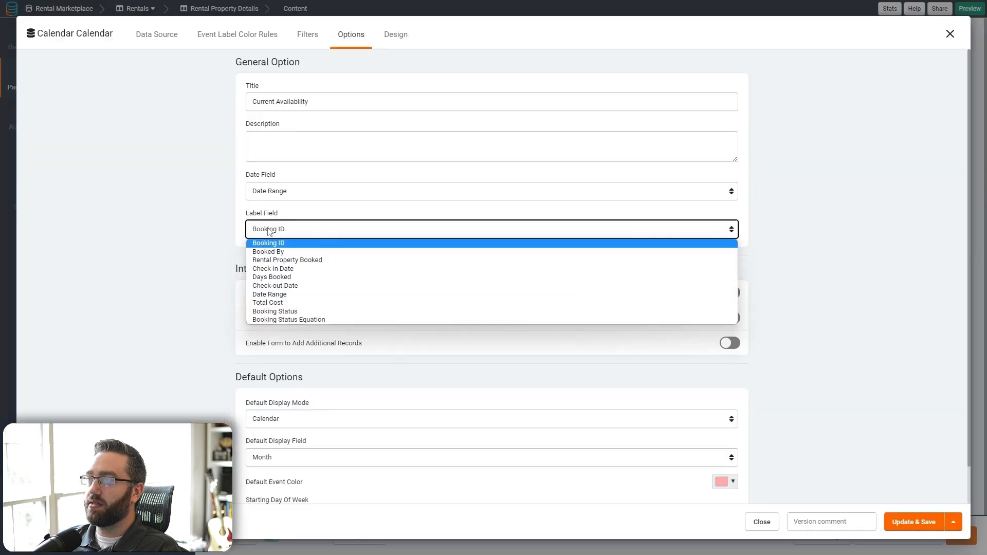
{"action": "left_click", "coordinate": [288, 319]}
{"action": "left_click", "coordinate": [899, 527]}
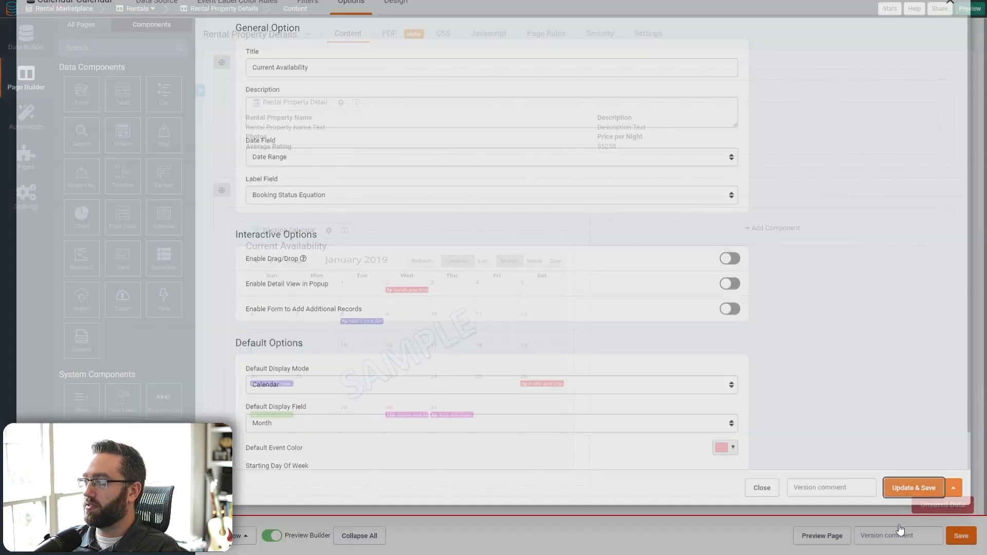
{"action": "key", "text": "ctrl+Tab"}
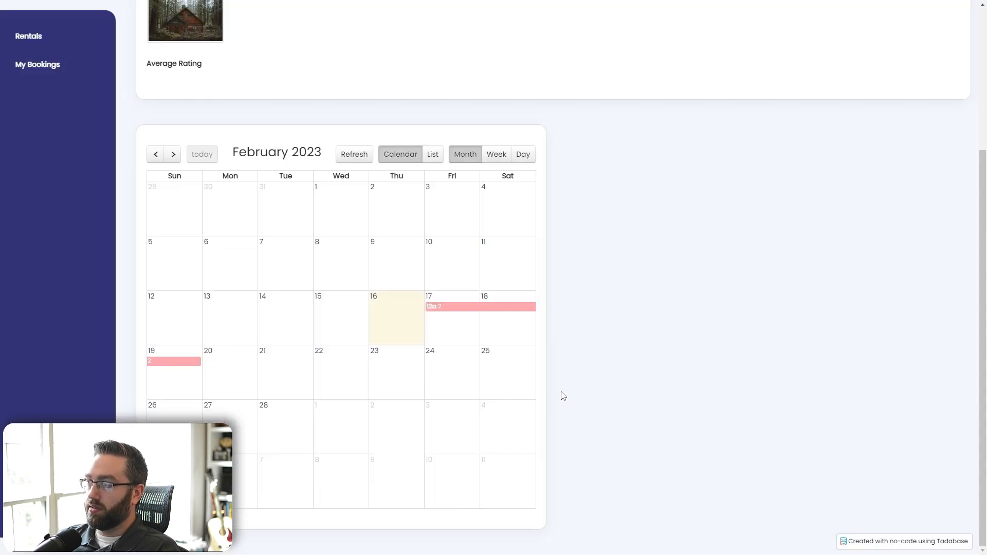
{"action": "key", "text": "F5"}
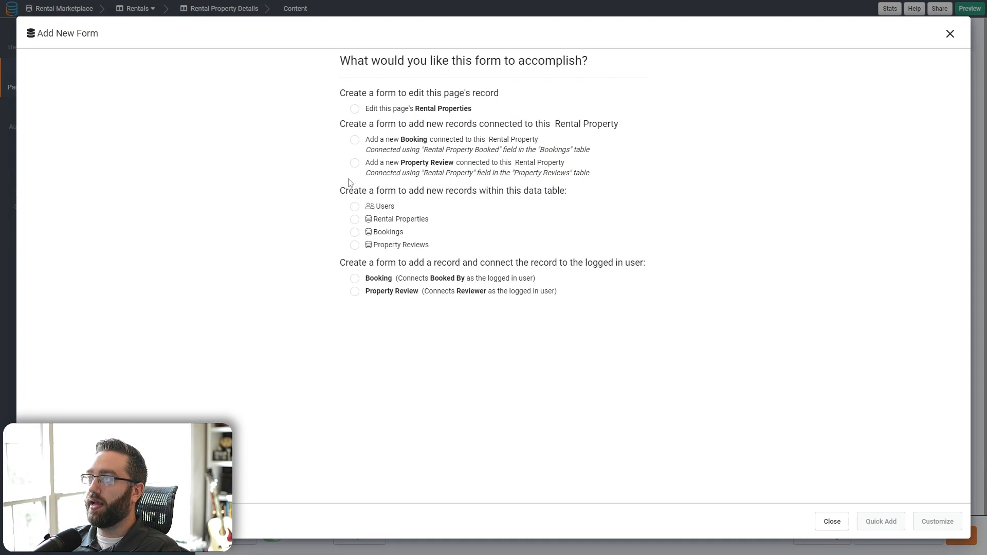
- Create a form adding a Booking connected to this Rental Property, titled 'Book Now!'
{"action": "left_click", "coordinate": [368, 145]}
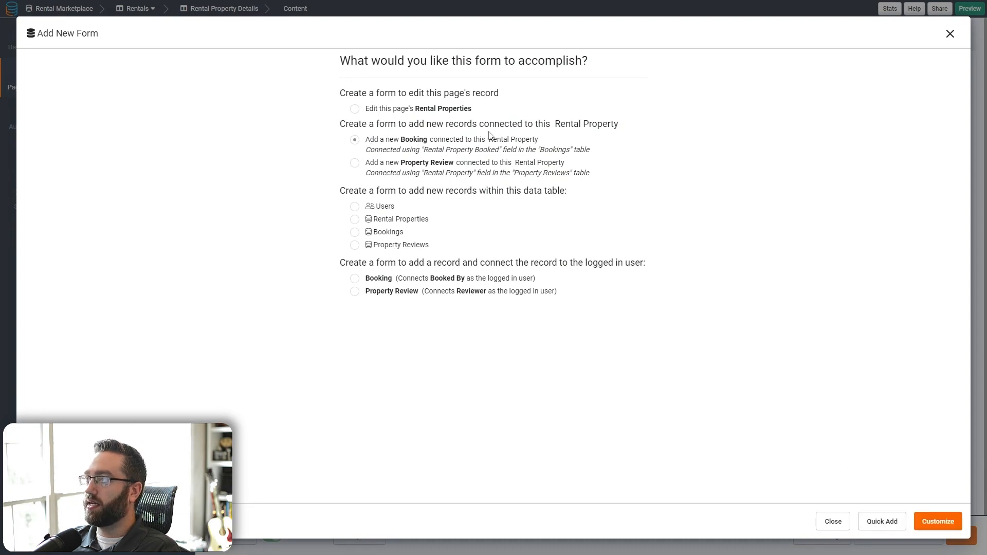
{"action": "left_click", "coordinate": [933, 530]}
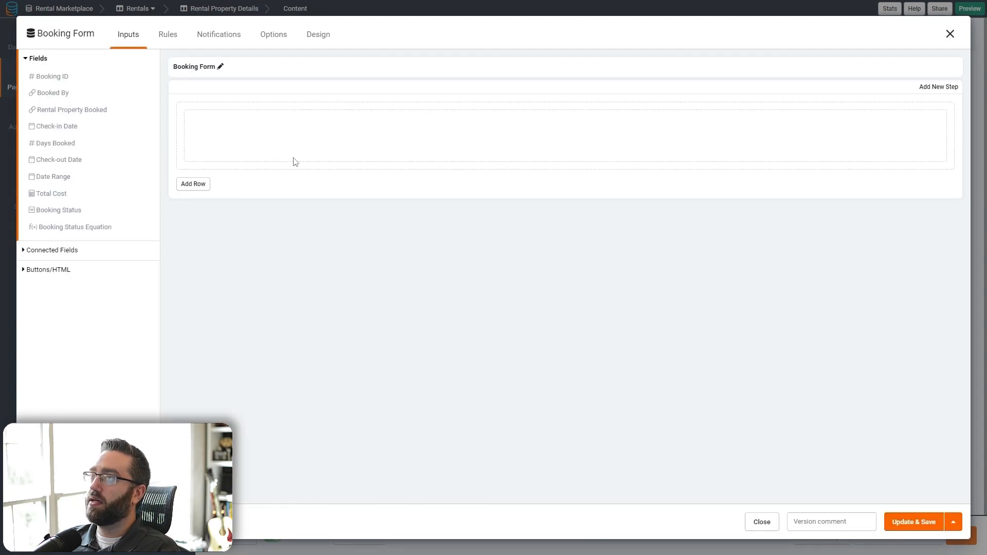
{"action": "left_click", "coordinate": [220, 68]}
{"action": "key", "text": "ctrl+a"}
{"action": "type", "text": "B"}
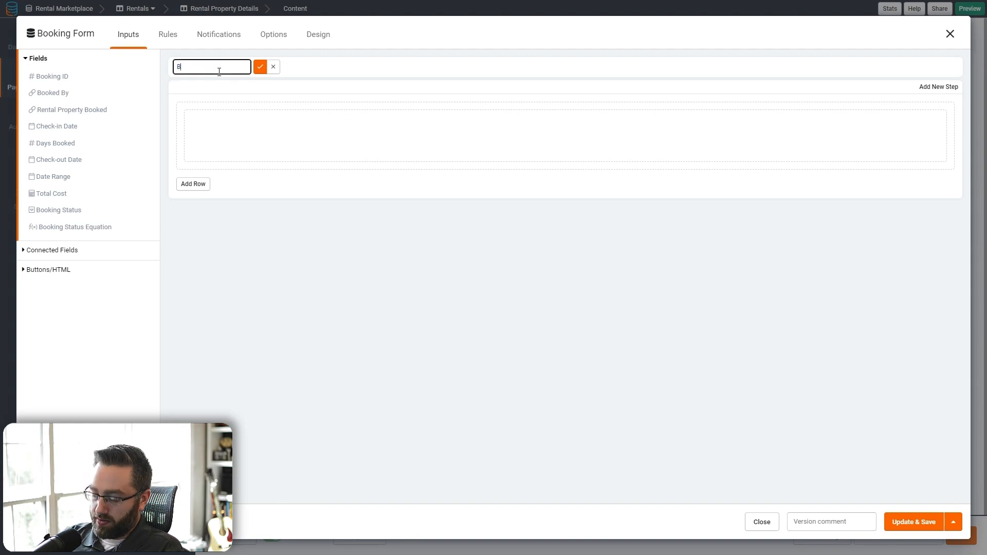
{"action": "left_click", "coordinate": [260, 67]}
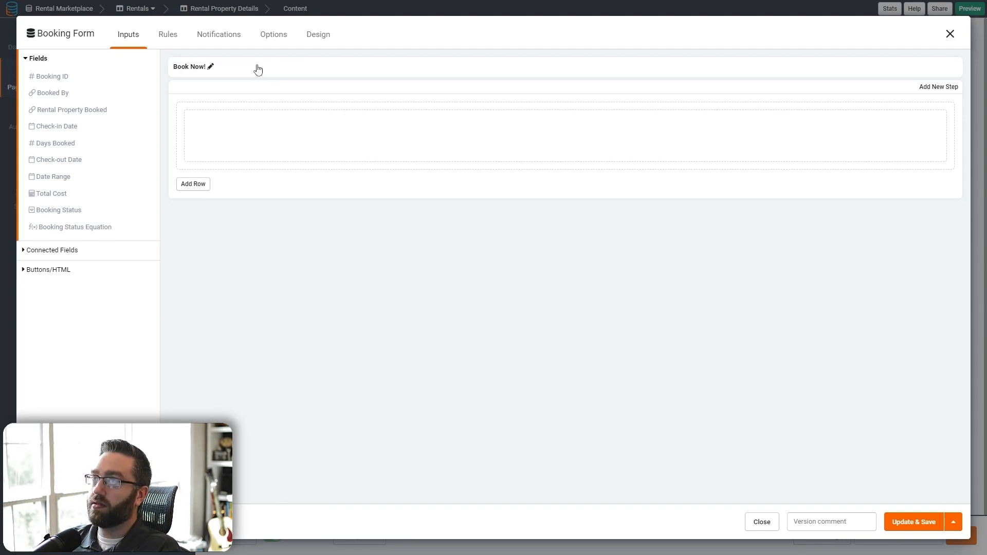
- Add Check-in Date and a required Days Booked field titled 'How many days will you be staying?'
{"action": "left_click", "coordinate": [59, 129]}
{"action": "left_click", "coordinate": [60, 131]}
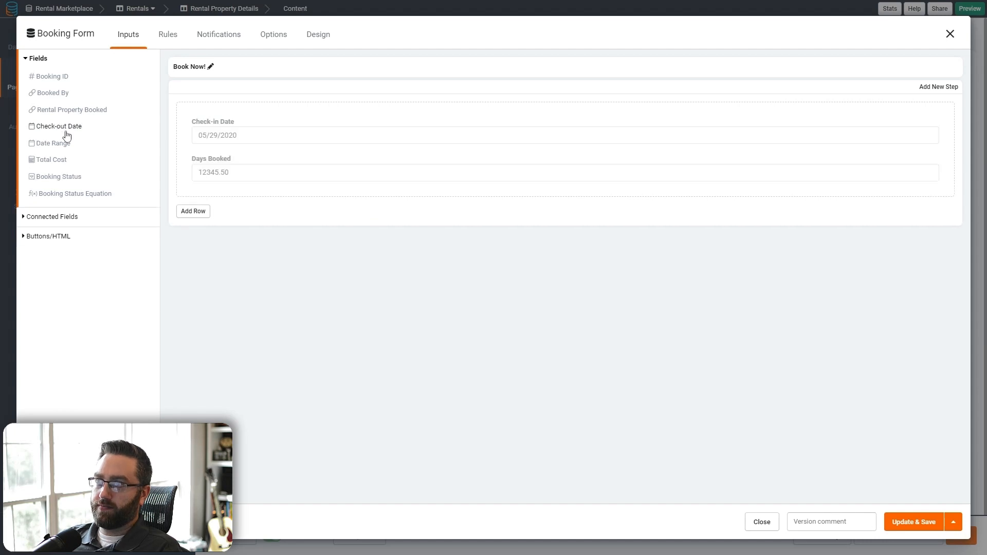
{"action": "left_click", "coordinate": [271, 165]}
{"action": "triple_click", "coordinate": [335, 195]}
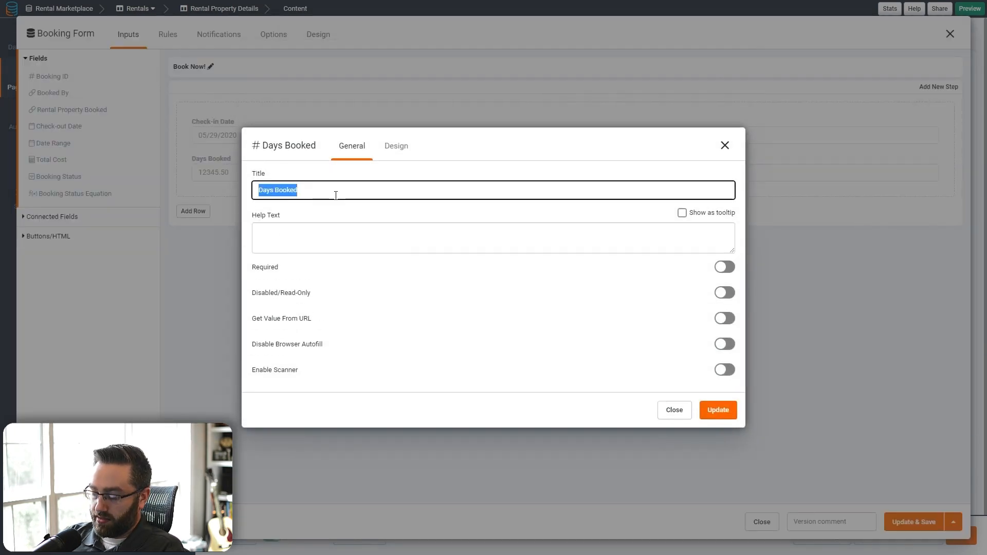
{"action": "type", "text": "How many d"}
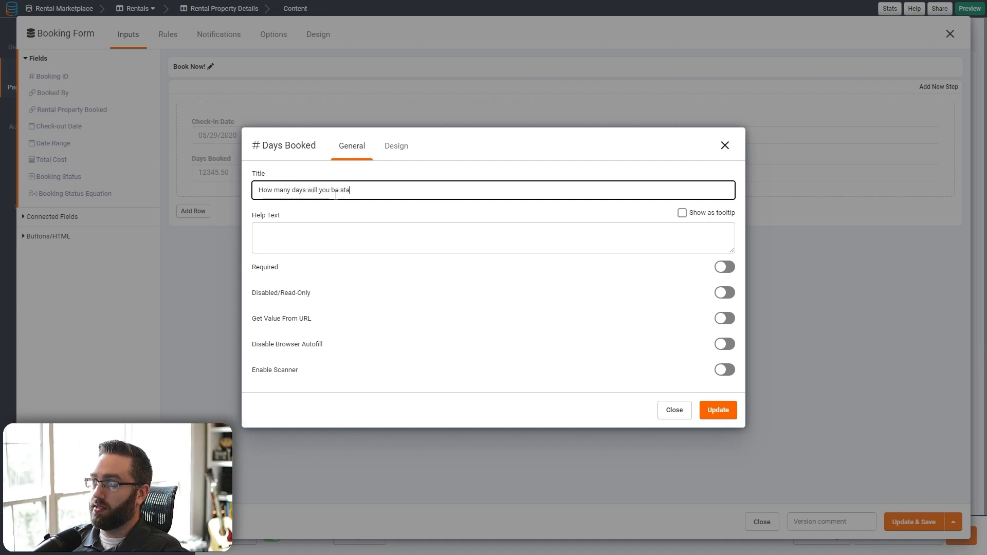
{"action": "type", "text": "ays will you be staying>"}
{"action": "key", "text": "BackSpace"}
{"action": "type", "text": "?"}
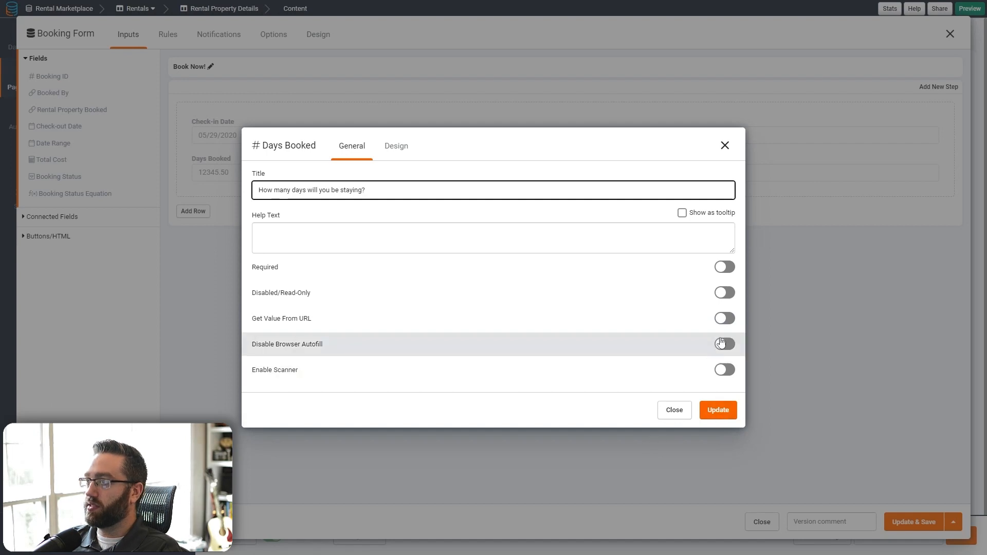
{"action": "left_click", "coordinate": [724, 268]}
{"action": "left_click", "coordinate": [718, 411]}
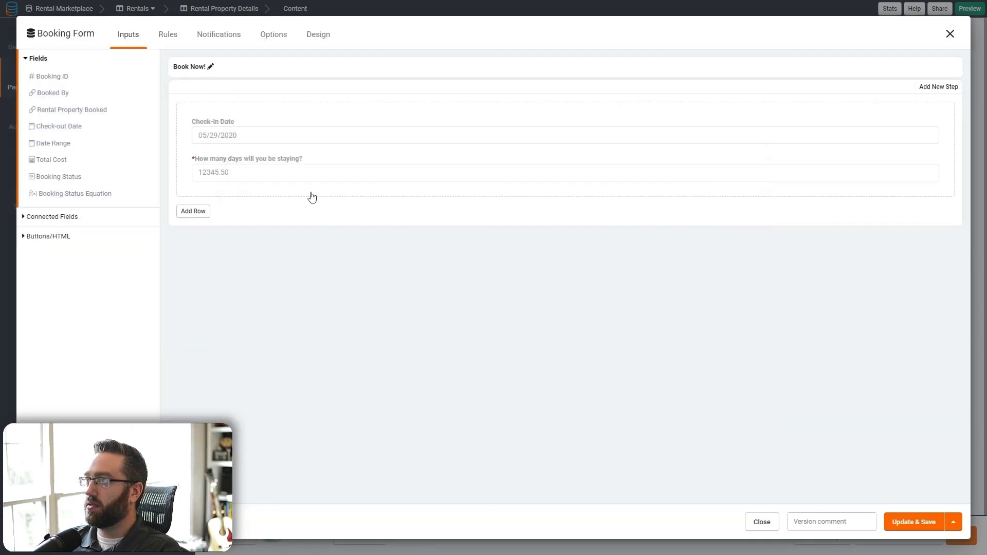
- Make Check-in Date required, hide the Back to link, and save the form
{"action": "left_click", "coordinate": [258, 134]}
{"action": "left_click", "coordinate": [724, 293]}
{"action": "left_click", "coordinate": [718, 384]}
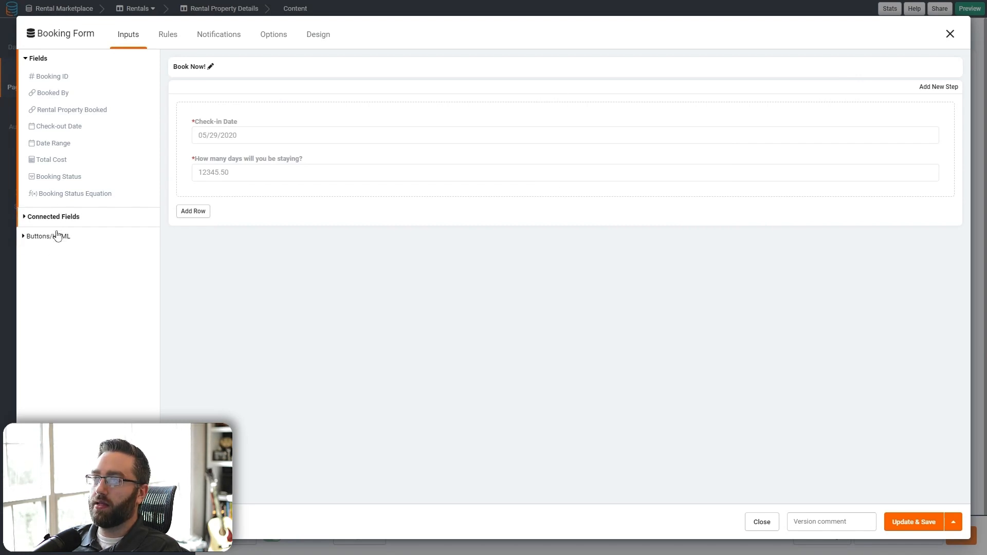
{"action": "left_click", "coordinate": [271, 37]}
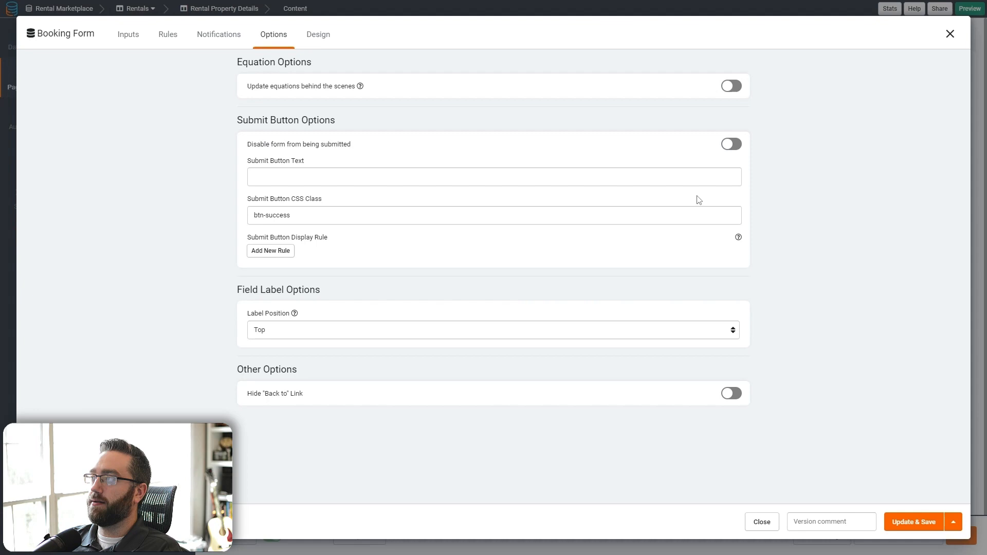
{"action": "left_click", "coordinate": [732, 394]}
{"action": "left_click", "coordinate": [905, 529]}
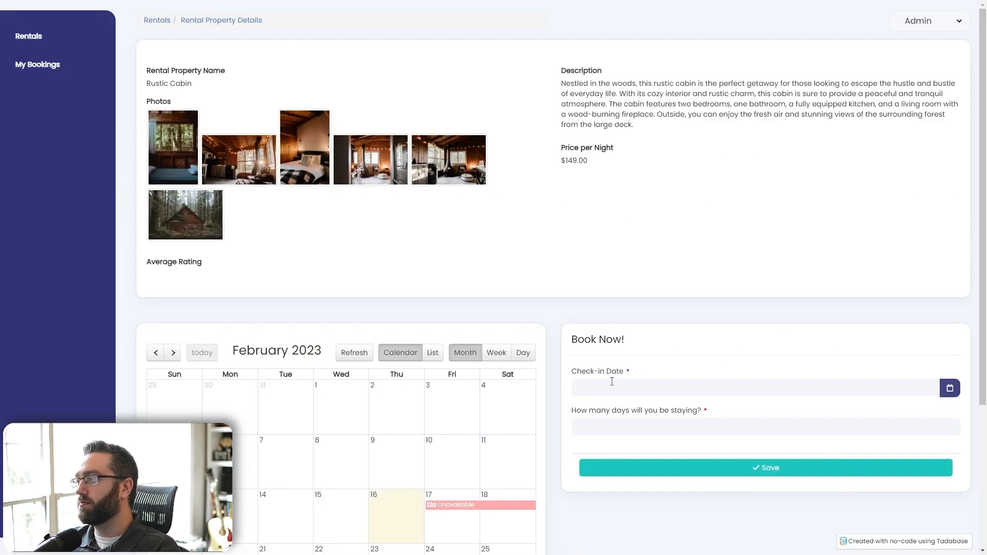
- Reopen the Book Now! form settings to review what record it adds
{"action": "scroll", "coordinate": [612, 382], "scroll_direction": "down", "scroll_amount": 3}
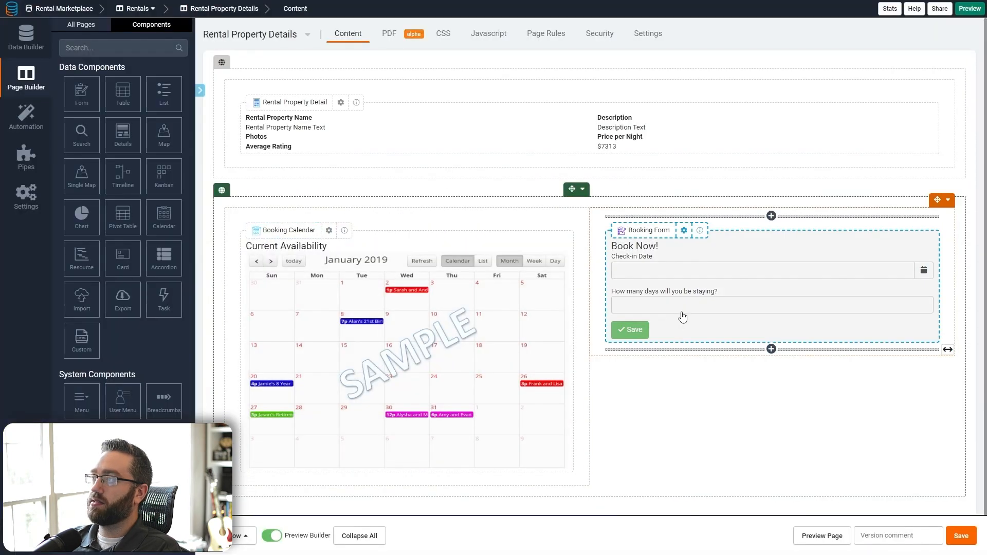
{"action": "double_click", "coordinate": [680, 315]}
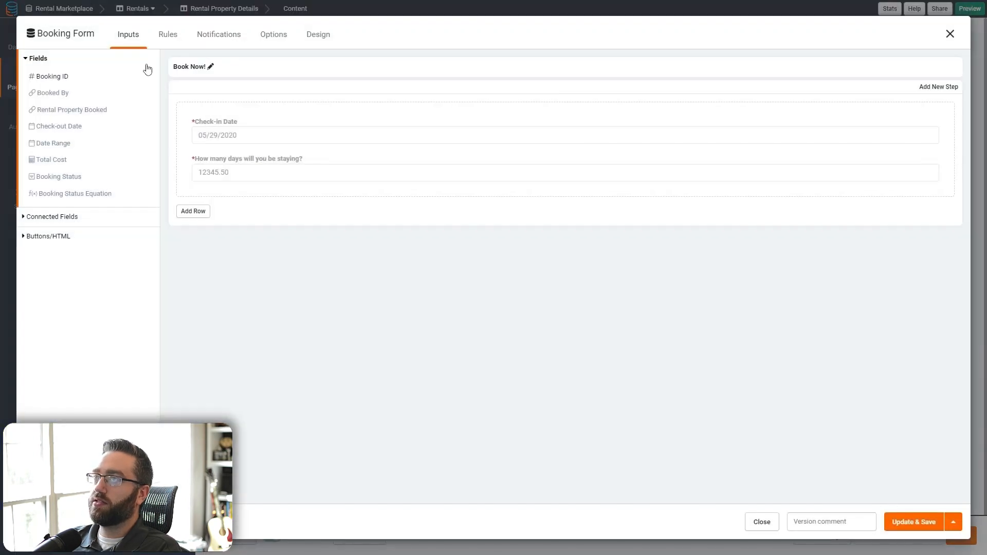
{"action": "left_click", "coordinate": [77, 40]}
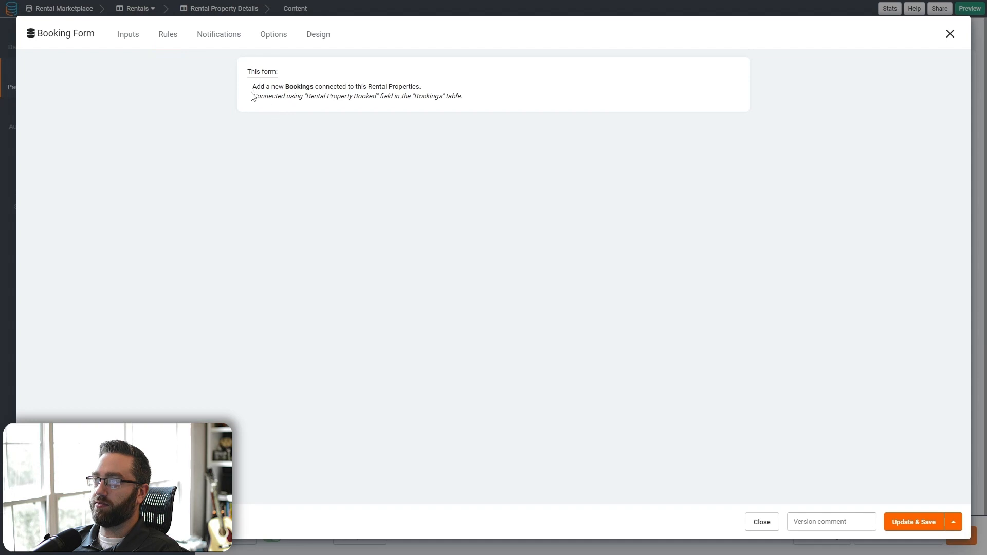
{"action": "left_click_drag", "start_coordinate": [269, 88], "coordinate": [342, 88]}
- Add a record rule setting the booking's Booked By to the Logged In User
{"action": "left_click", "coordinate": [378, 89]}
{"action": "left_click", "coordinate": [167, 42]}
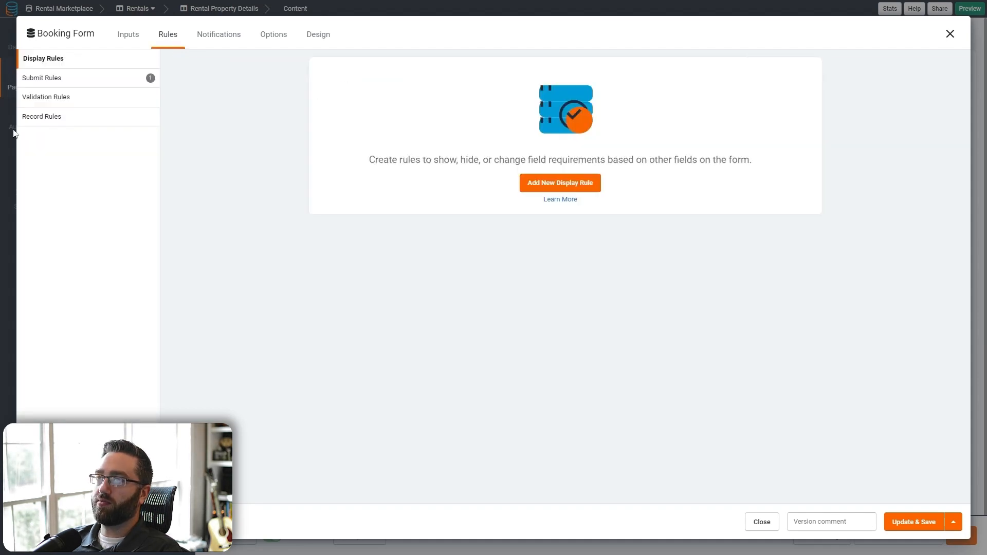
{"action": "left_click", "coordinate": [43, 116]}
{"action": "left_click", "coordinate": [548, 185]}
{"action": "left_click", "coordinate": [420, 242]}
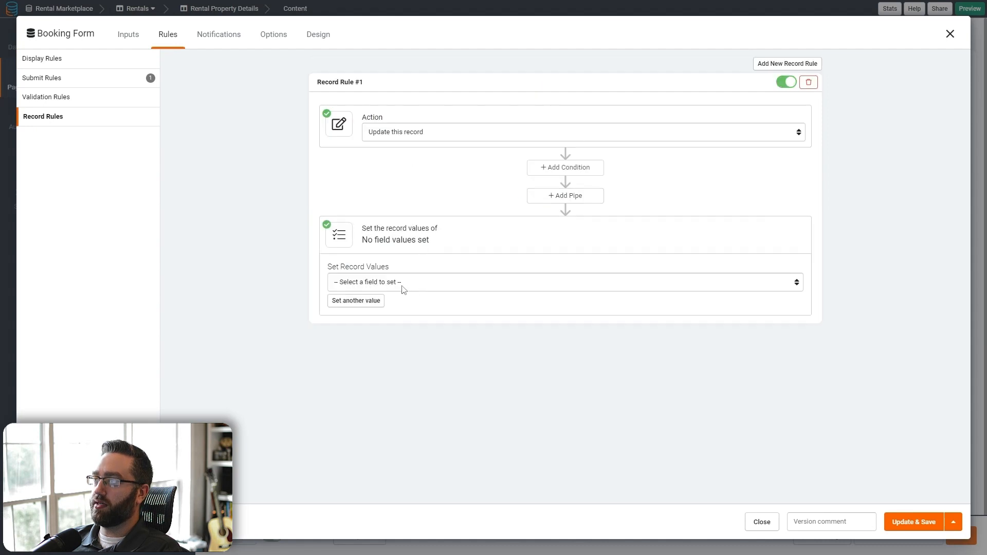
{"action": "left_click", "coordinate": [403, 286]}
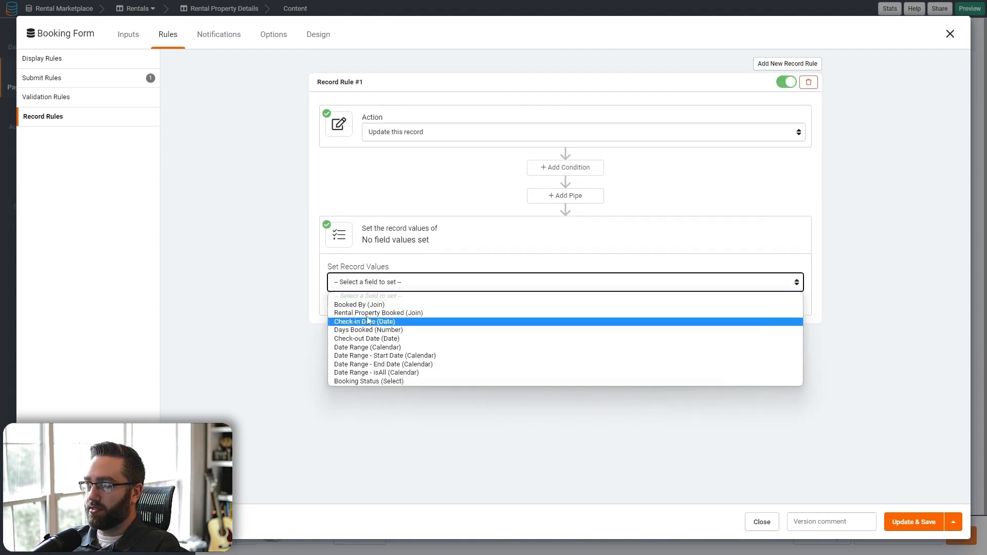
{"action": "left_click", "coordinate": [360, 305]}
{"action": "left_click", "coordinate": [619, 287]}
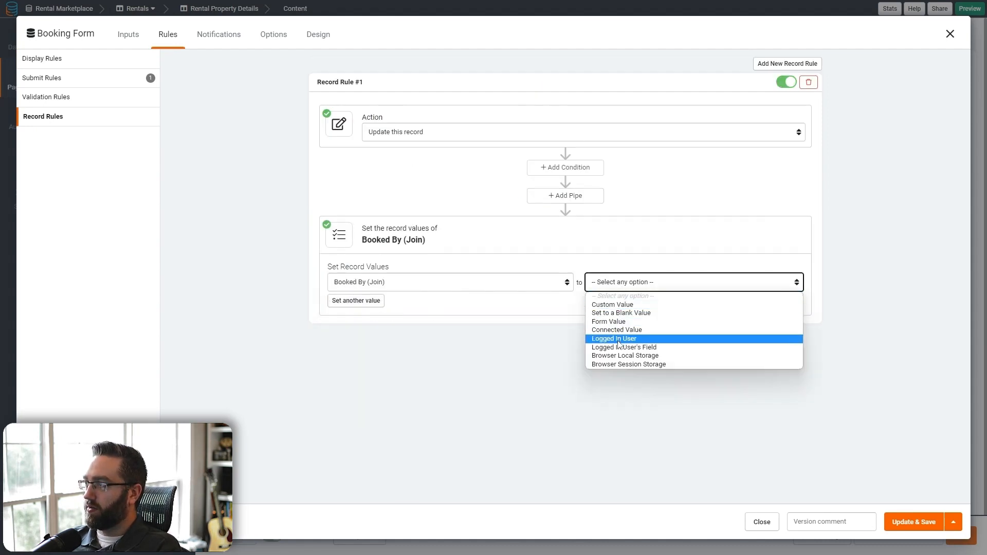
{"action": "left_click", "coordinate": [618, 339]}
{"action": "left_click", "coordinate": [355, 301]}
{"action": "left_click", "coordinate": [383, 303]}
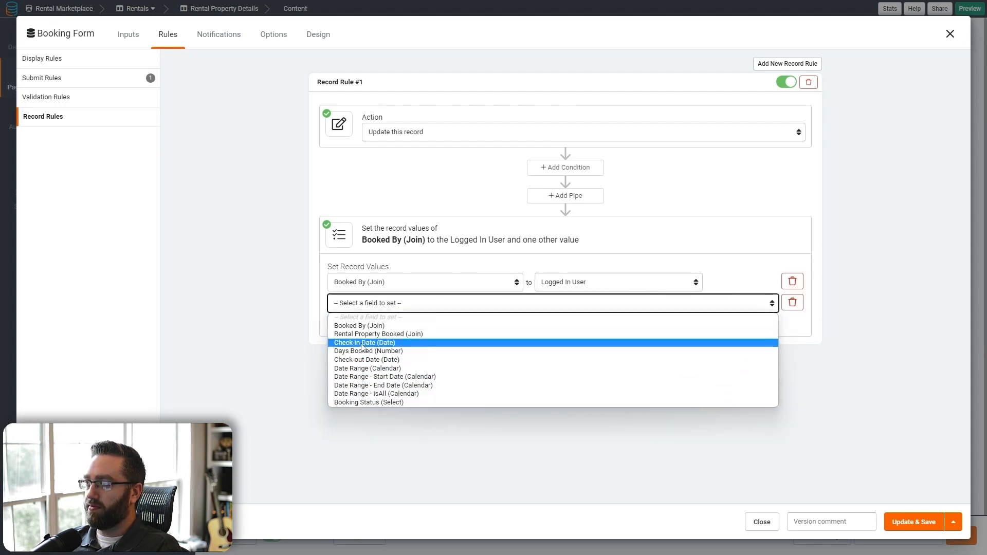
{"action": "left_click", "coordinate": [570, 439]}
{"action": "left_click", "coordinate": [792, 303]}
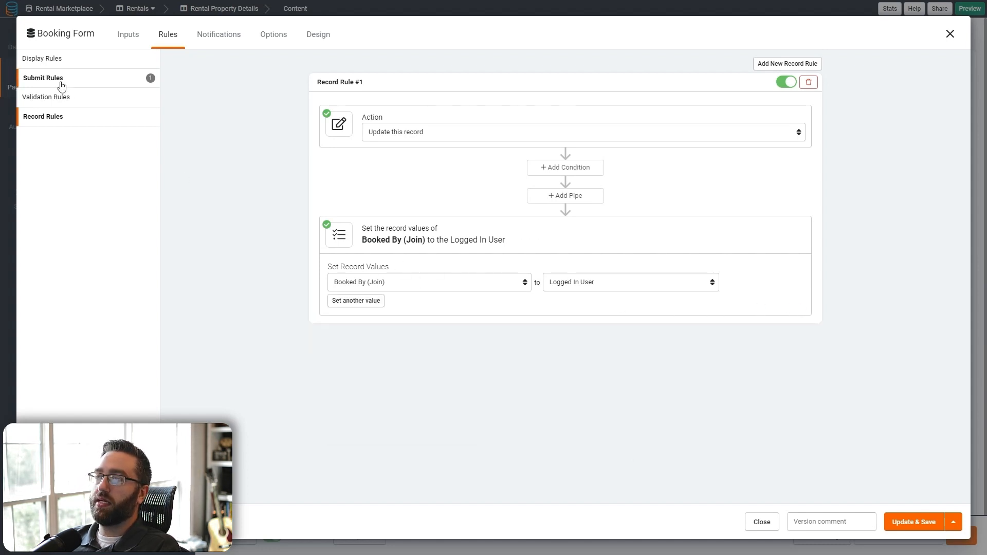
- Set the form's submit rule to redirect to a page and save the form settings
{"action": "left_click", "coordinate": [61, 84]}
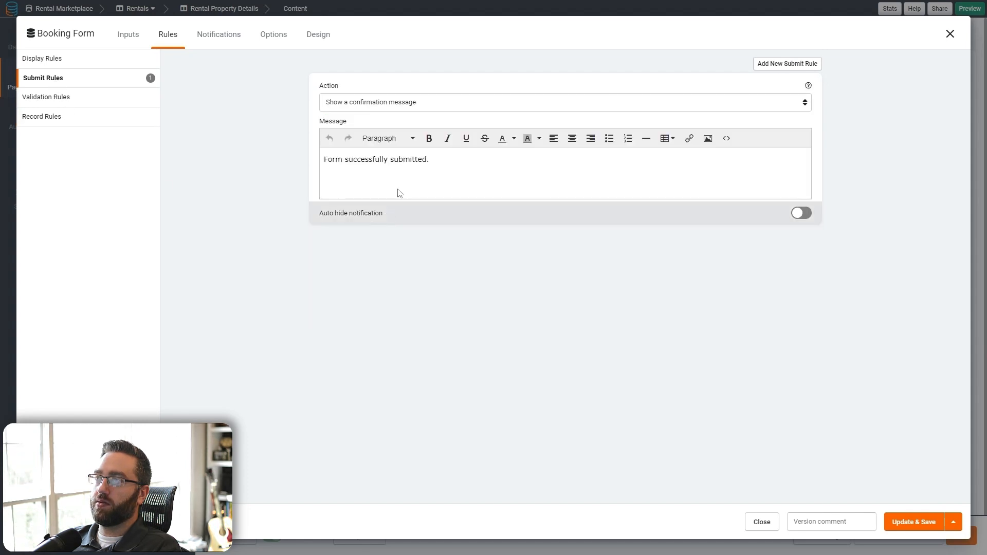
{"action": "left_click", "coordinate": [399, 103]}
{"action": "left_click", "coordinate": [398, 123]}
{"action": "left_click", "coordinate": [390, 136]}
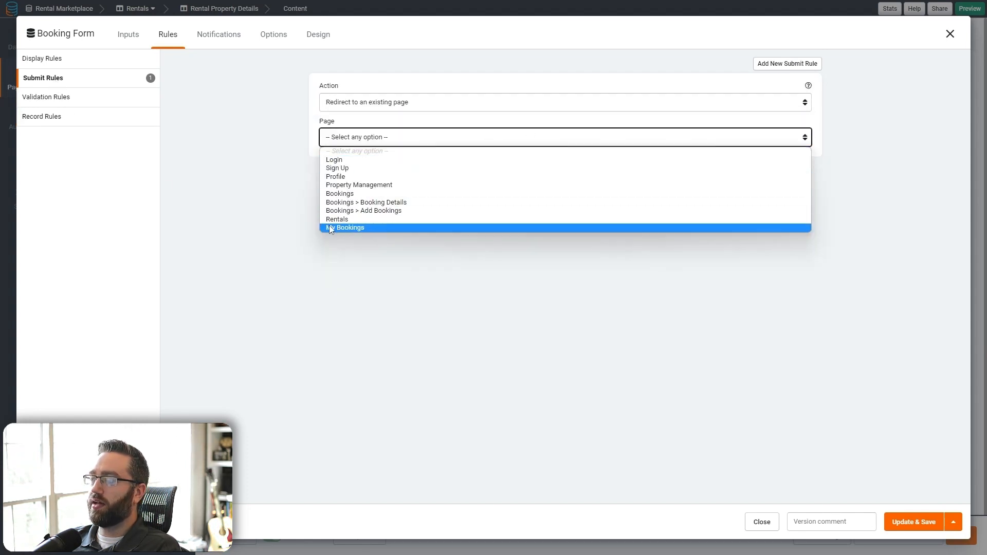
{"action": "left_click", "coordinate": [452, 269]}
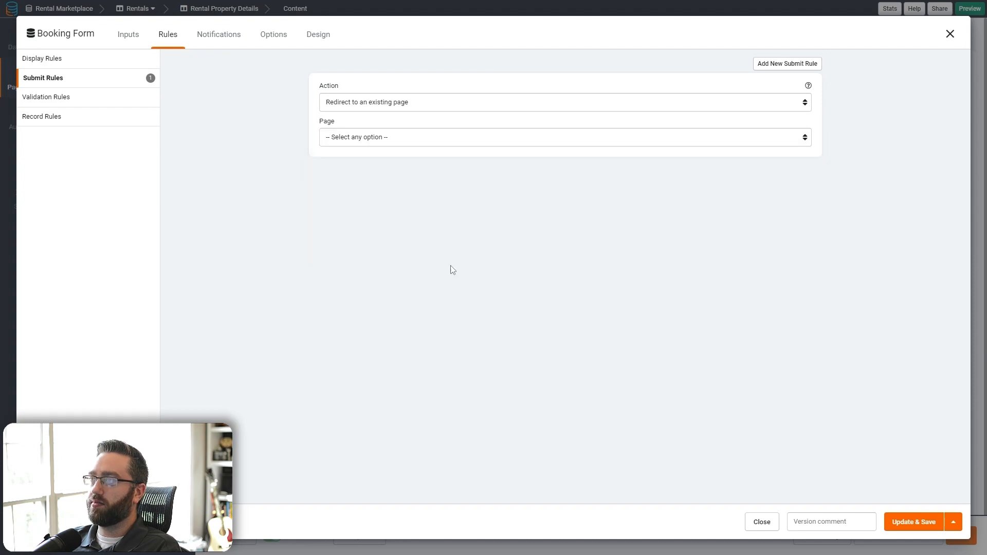
{"action": "left_click", "coordinate": [913, 521]}
{"action": "left_click", "coordinate": [31, 84]}
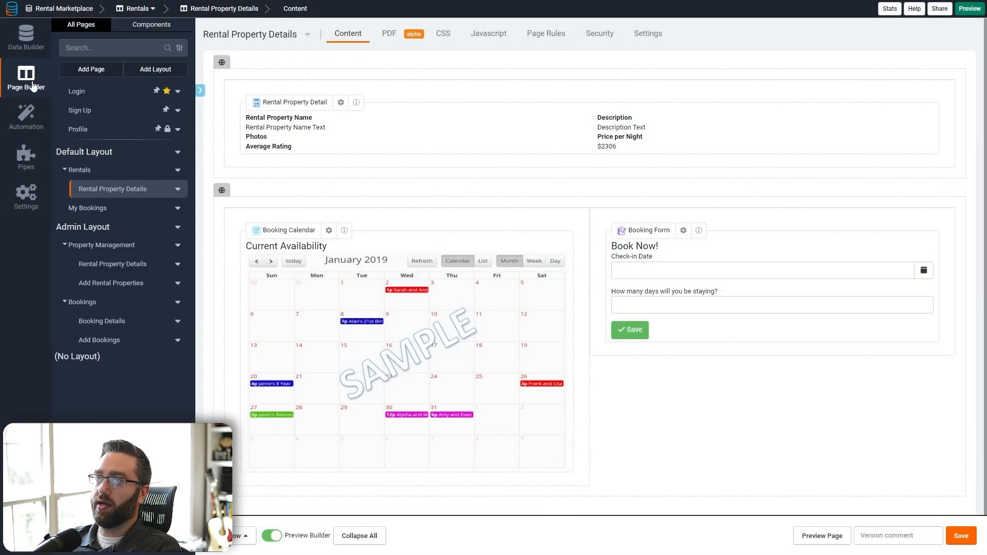
- Retitle the Booking List component on the My Bookings page to 'My Bookings'
{"action": "left_click", "coordinate": [86, 207]}
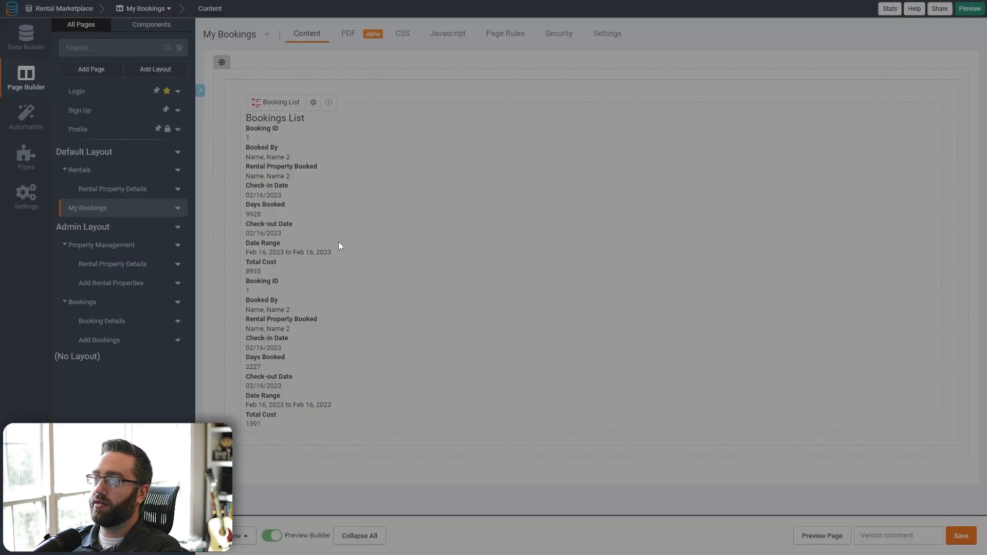
{"action": "left_click", "coordinate": [556, 86]}
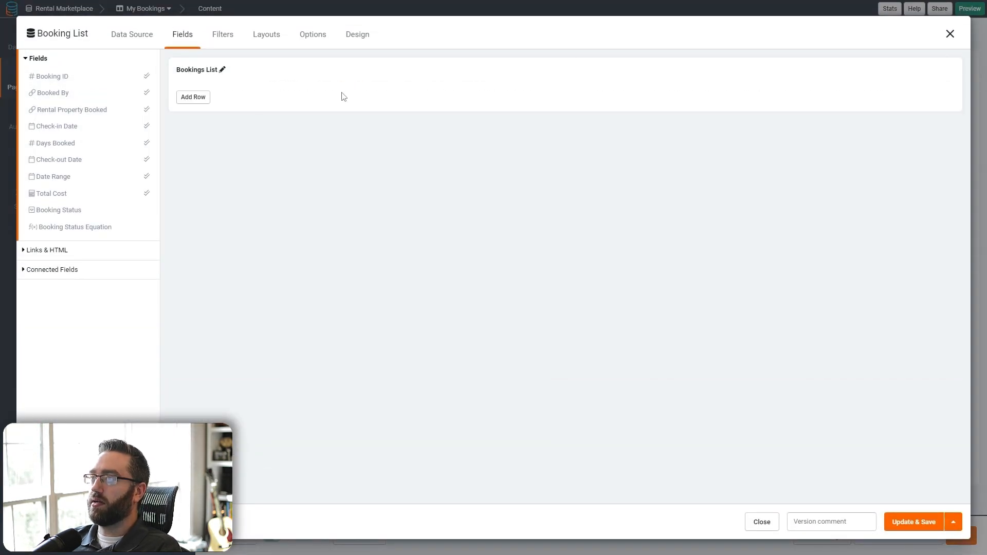
{"action": "left_click", "coordinate": [223, 71]}
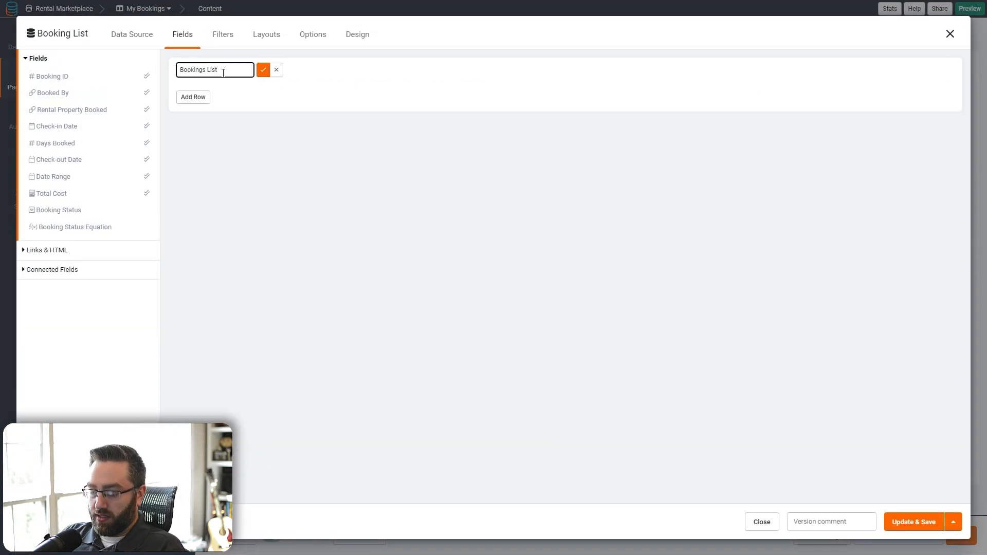
{"action": "key", "text": "ctrl+a"}
{"action": "type", "text": "My B"}
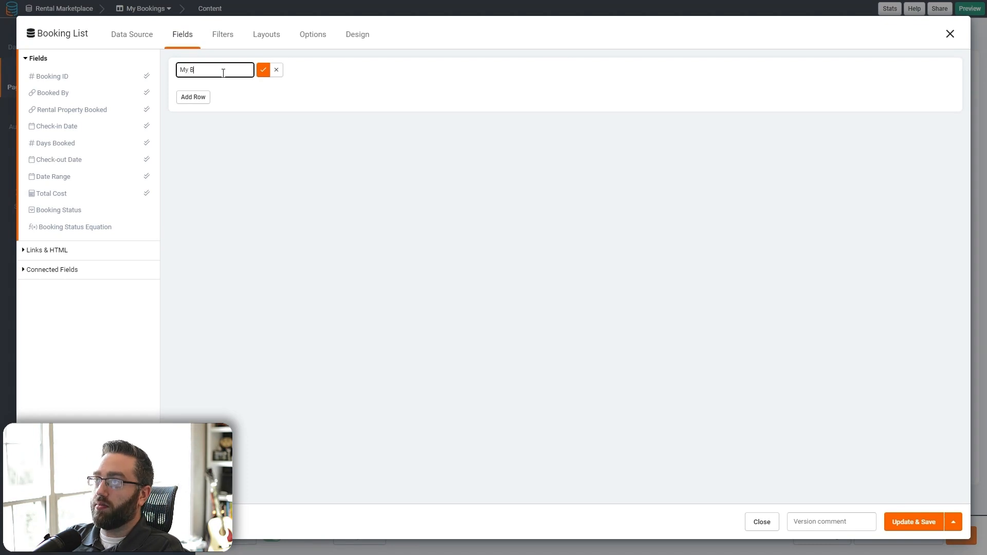
{"action": "type", "text": "ookings"}
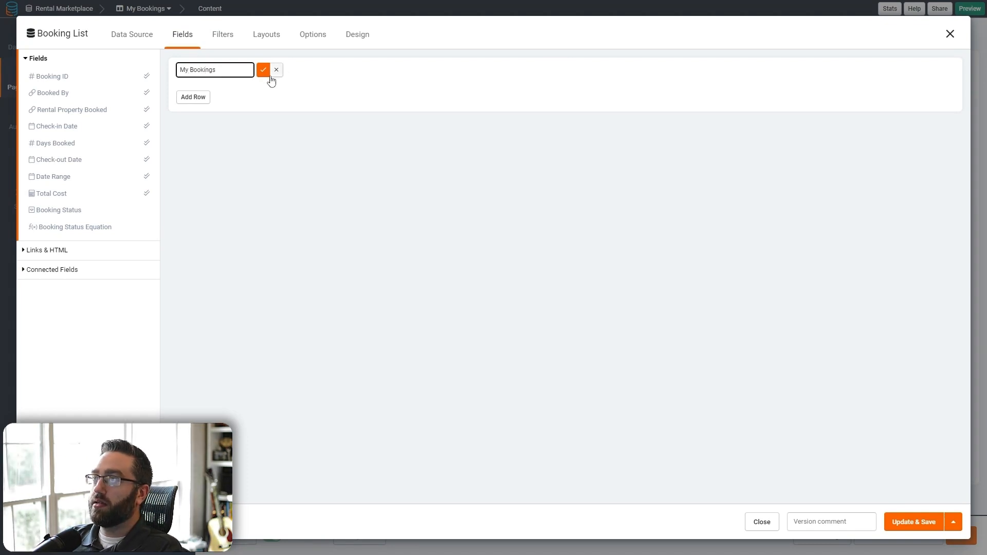
{"action": "left_click", "coordinate": [263, 70]}
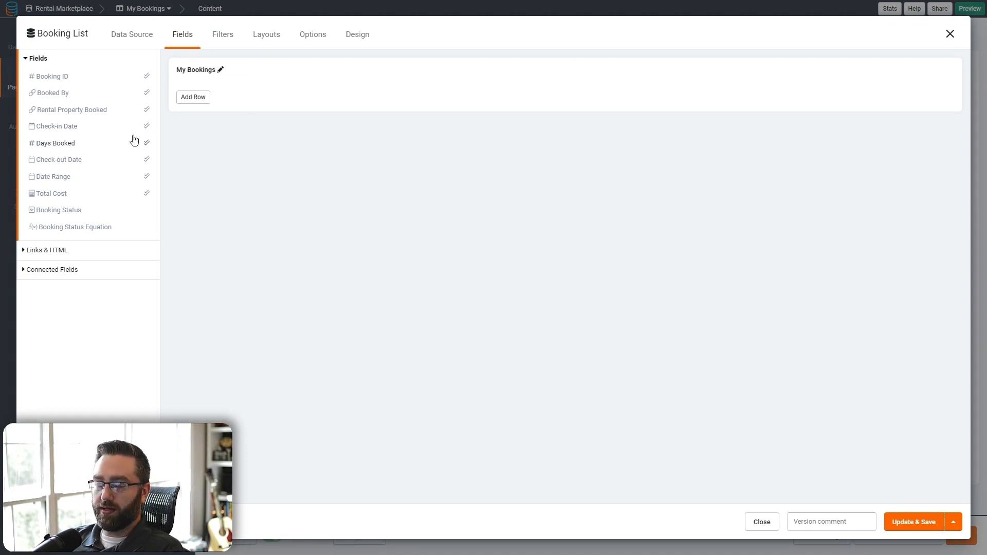
- Add Booking ID, Rental Property Booked, Check-in Date, Check-out Date and Total Cost columns
{"action": "left_click", "coordinate": [48, 77]}
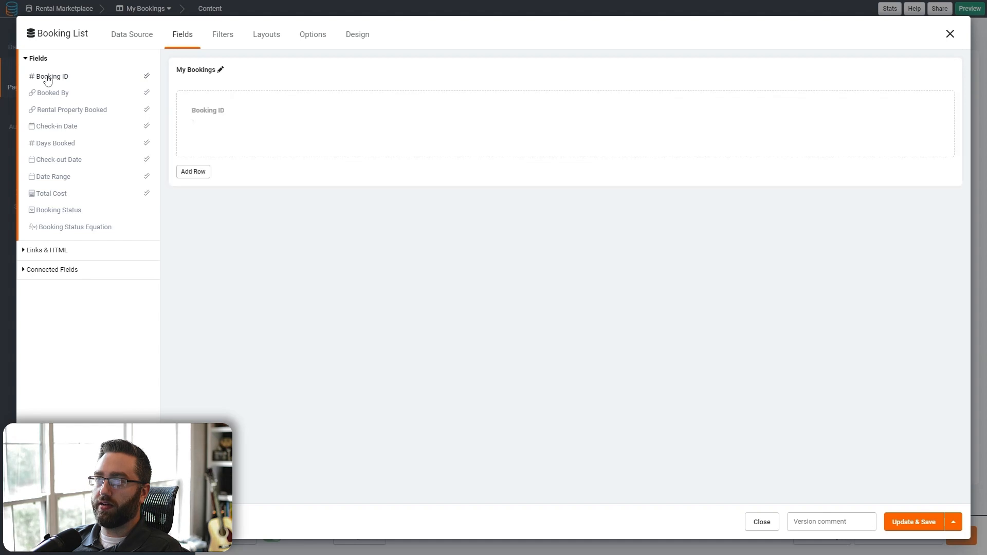
{"action": "left_click", "coordinate": [66, 109]}
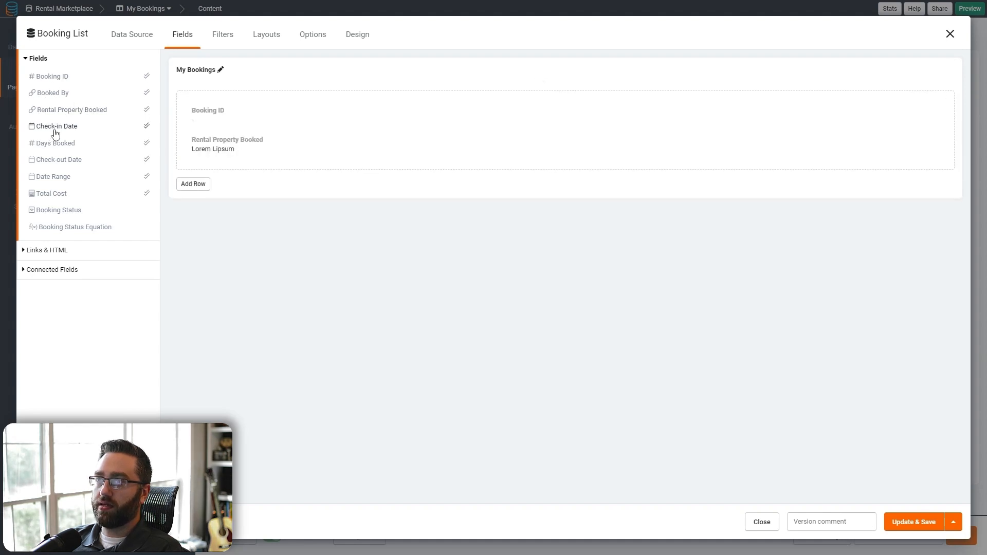
{"action": "left_click", "coordinate": [47, 177]}
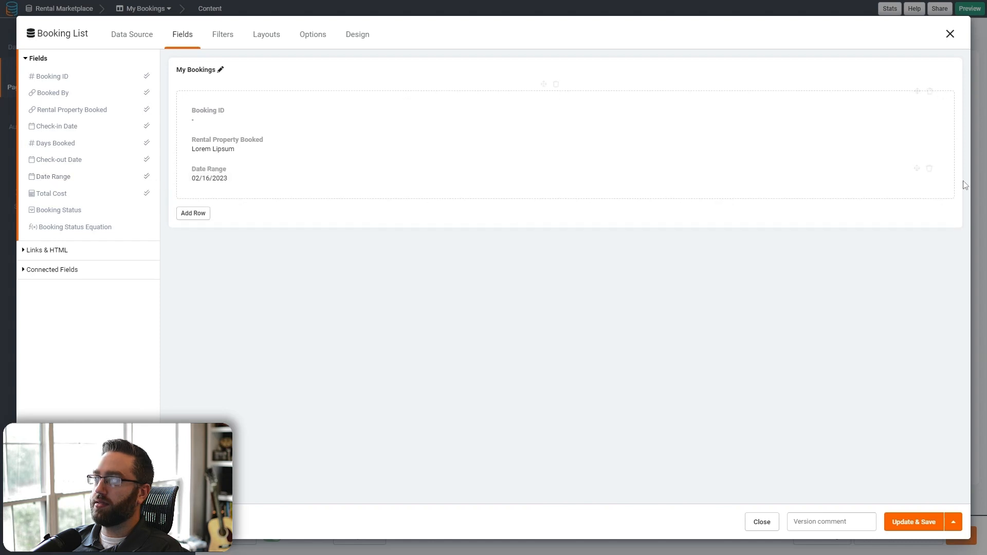
{"action": "left_click", "coordinate": [928, 171]}
{"action": "left_click", "coordinate": [57, 126]}
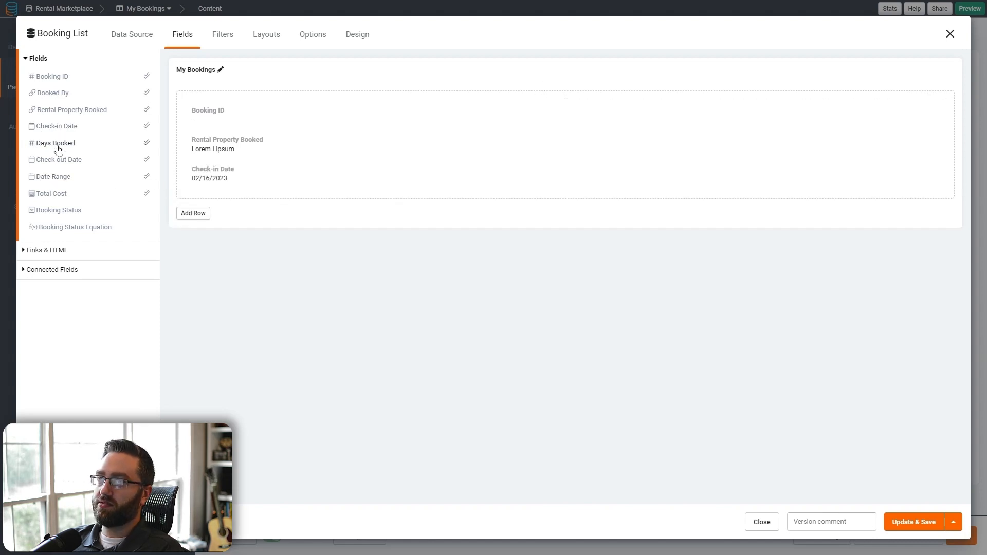
{"action": "left_click", "coordinate": [56, 160]}
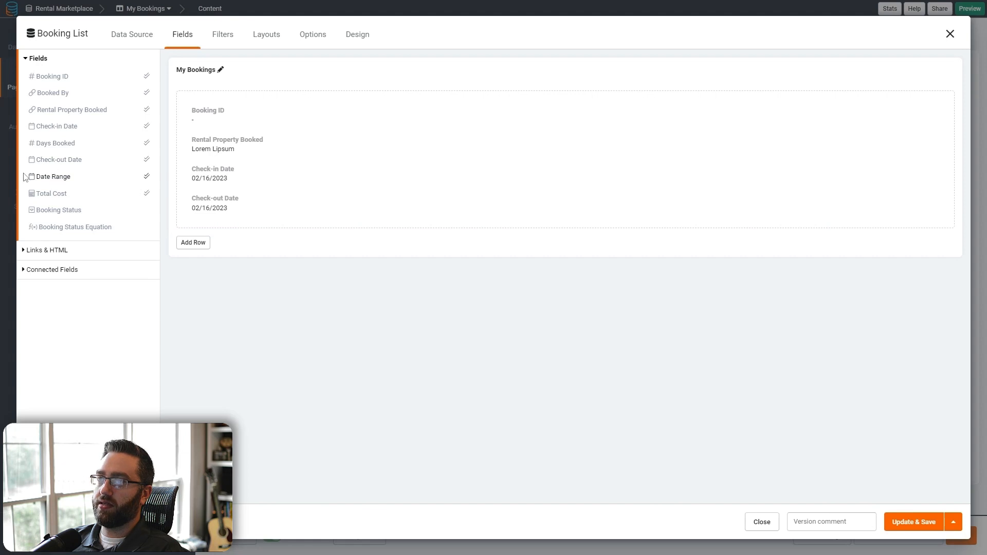
{"action": "left_click", "coordinate": [38, 194]}
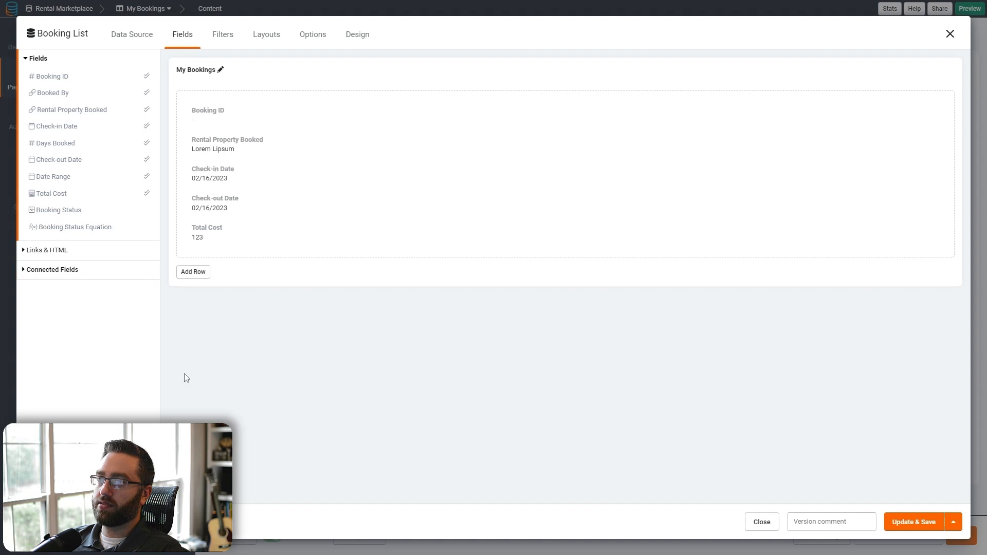
- Add a View Details record-details button with hidden column title, and save the list
{"action": "left_click", "coordinate": [42, 250]}
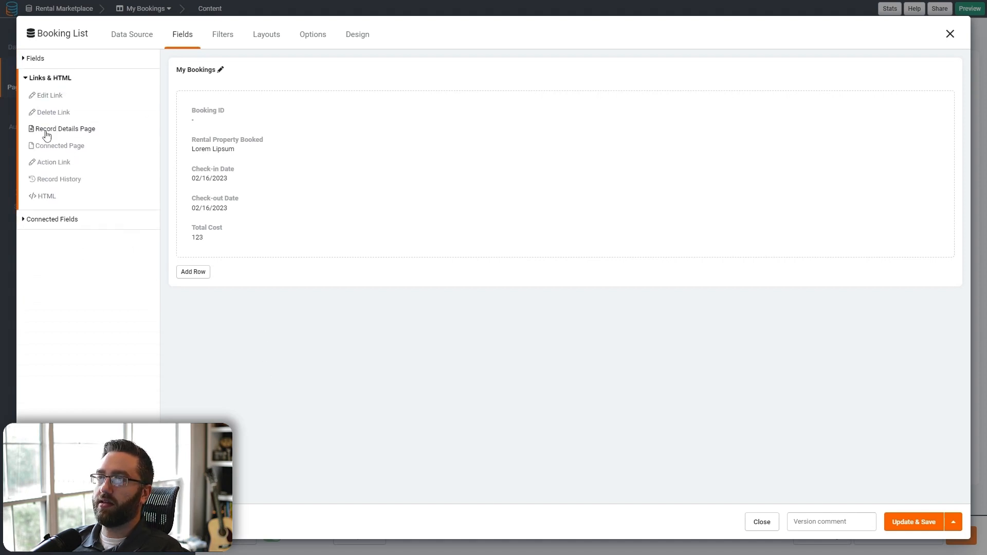
{"action": "left_click_drag", "start_coordinate": [46, 134], "coordinate": [238, 261]}
{"action": "left_click", "coordinate": [238, 260]}
{"action": "left_click", "coordinate": [321, 200]}
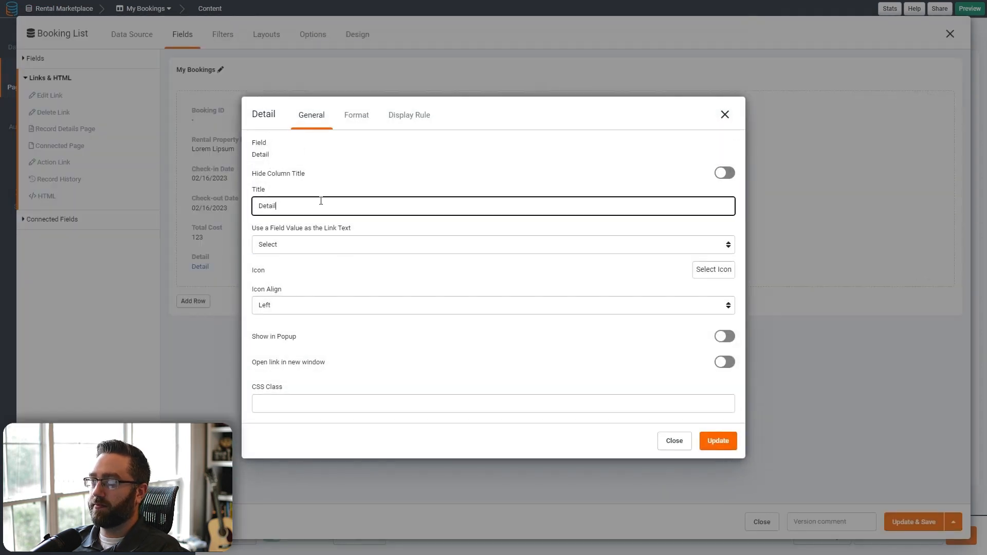
{"action": "key", "text": "ctrl+a"}
{"action": "type", "text": "View"}
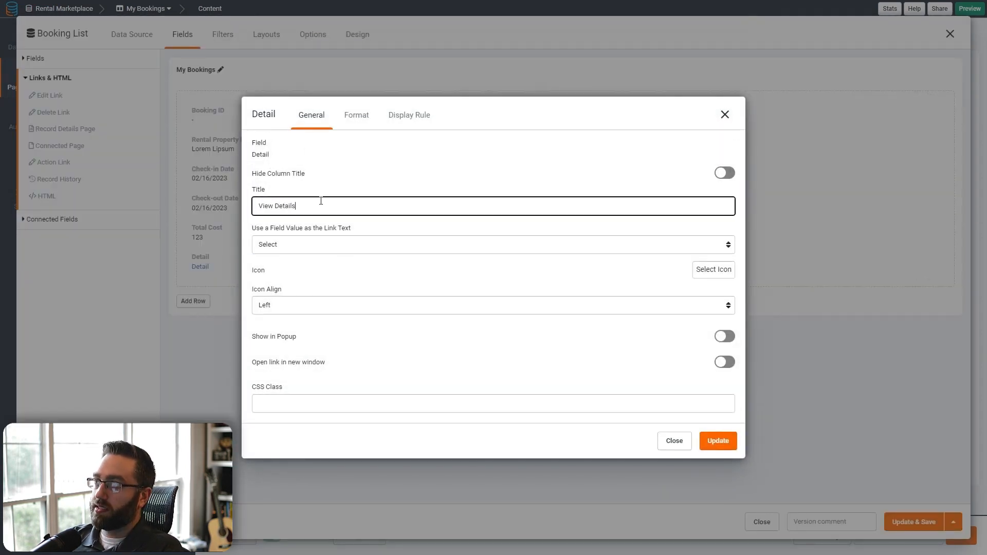
{"action": "left_click", "coordinate": [347, 115]}
{"action": "left_click", "coordinate": [280, 282]}
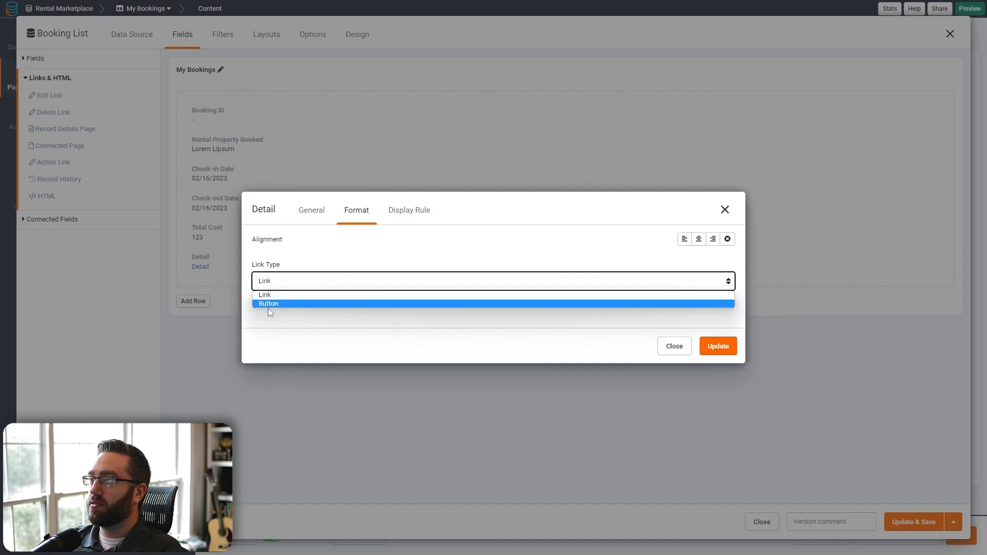
{"action": "left_click", "coordinate": [268, 307]}
{"action": "left_click", "coordinate": [716, 410]}
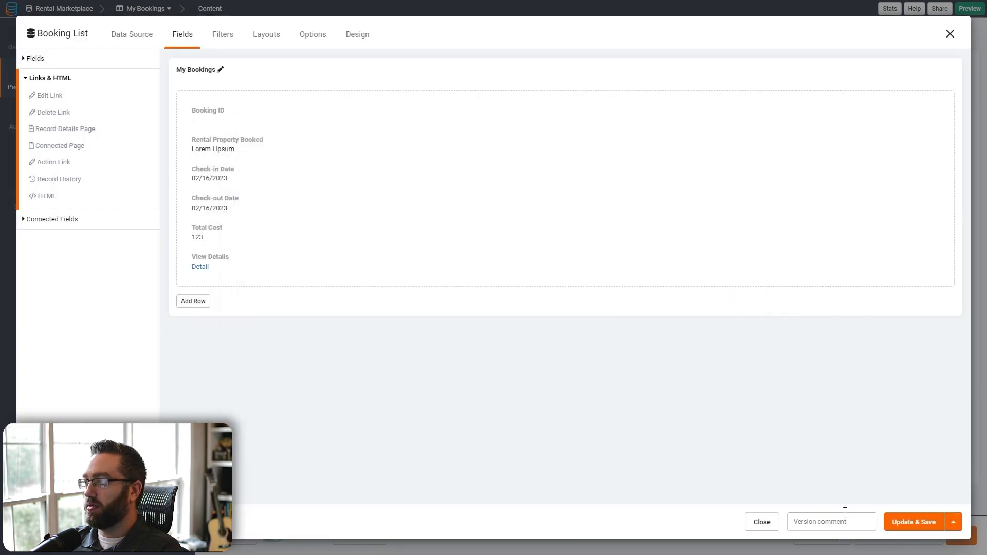
{"action": "left_click", "coordinate": [565, 280]}
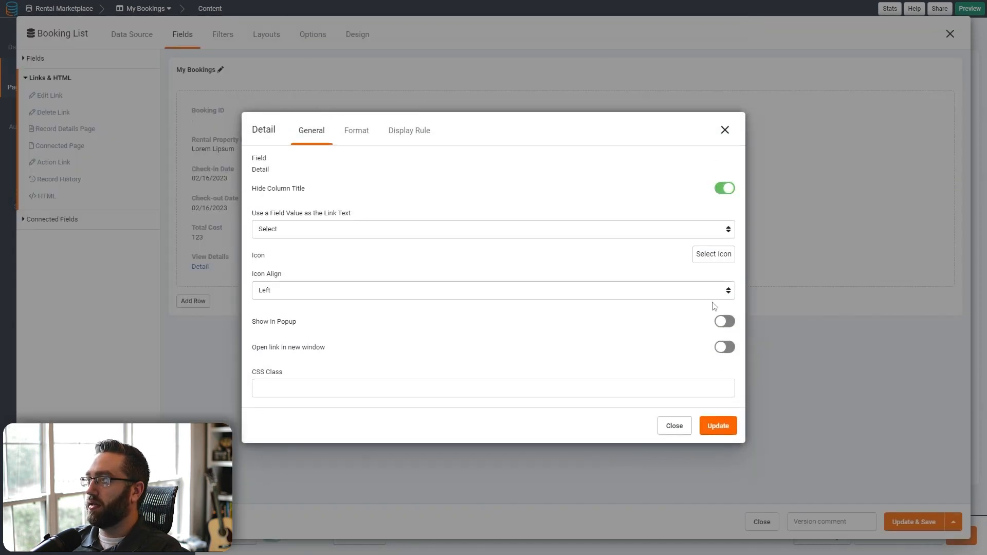
{"action": "left_click", "coordinate": [716, 425]}
{"action": "left_click", "coordinate": [930, 522]}
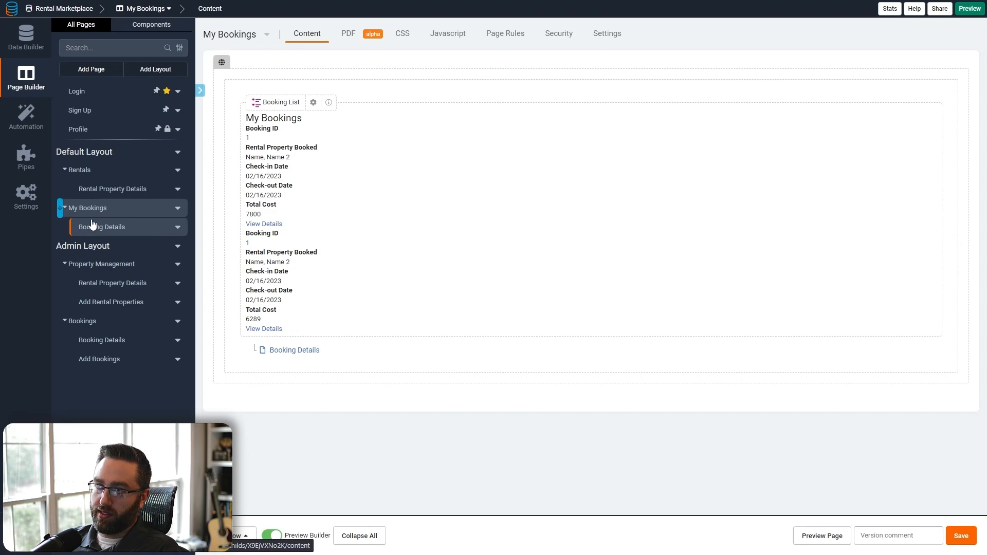
- Redirect Book Now! submissions to My Bookings > Booking Details, save, and preview the page
{"action": "left_click", "coordinate": [128, 190]}
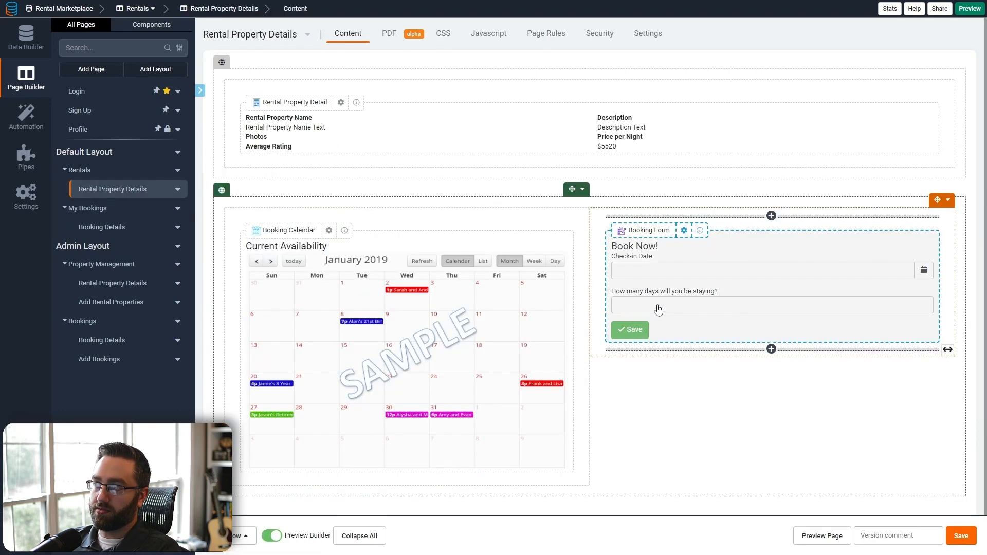
{"action": "left_click", "coordinate": [658, 308]}
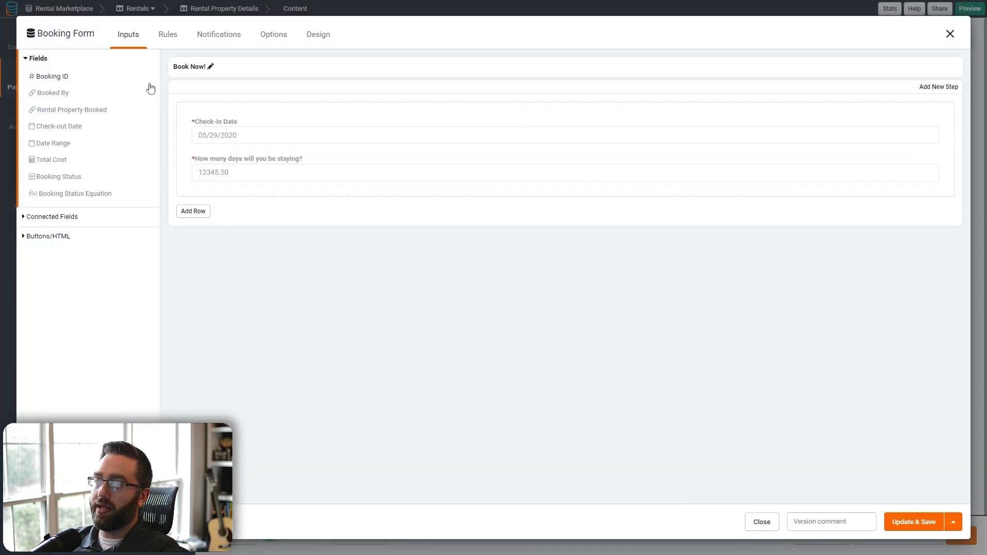
{"action": "left_click", "coordinate": [167, 35]}
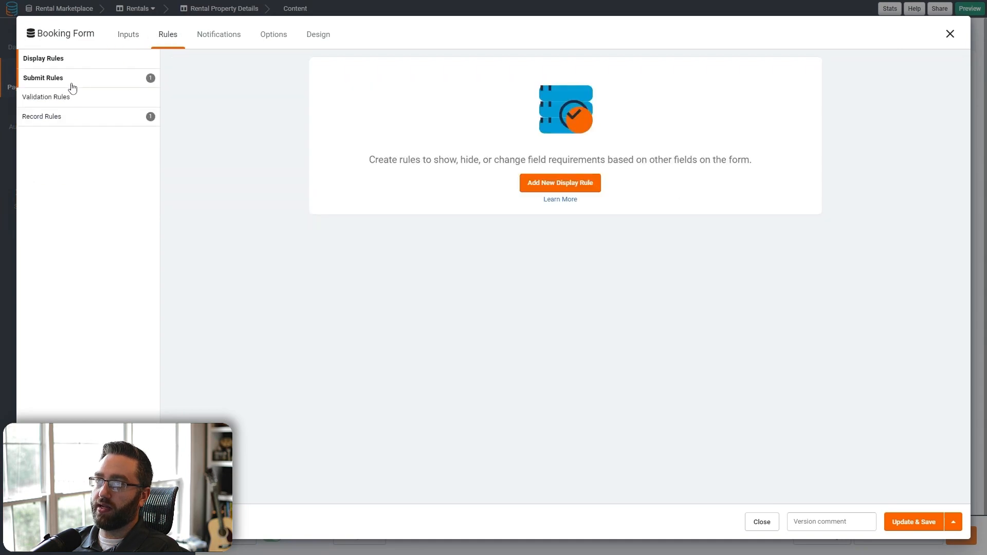
{"action": "left_click", "coordinate": [72, 82]}
{"action": "left_click", "coordinate": [354, 137]}
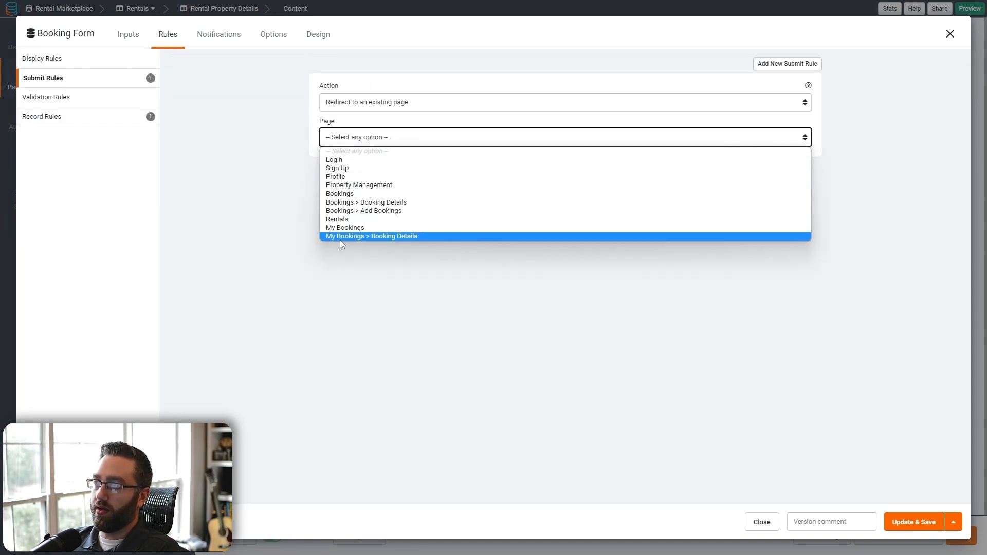
{"action": "left_click", "coordinate": [372, 237]}
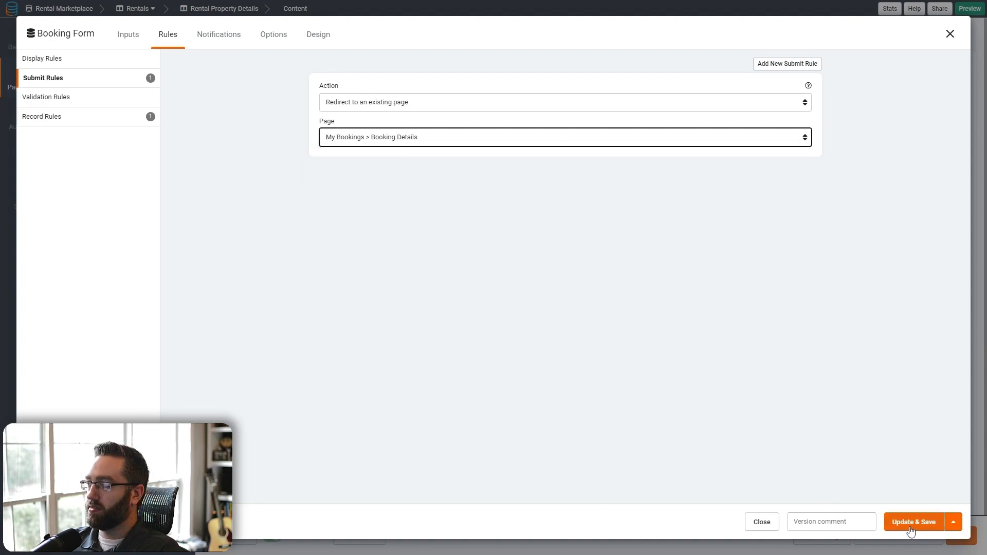
{"action": "left_click", "coordinate": [910, 522]}
{"action": "left_click", "coordinate": [829, 536]}
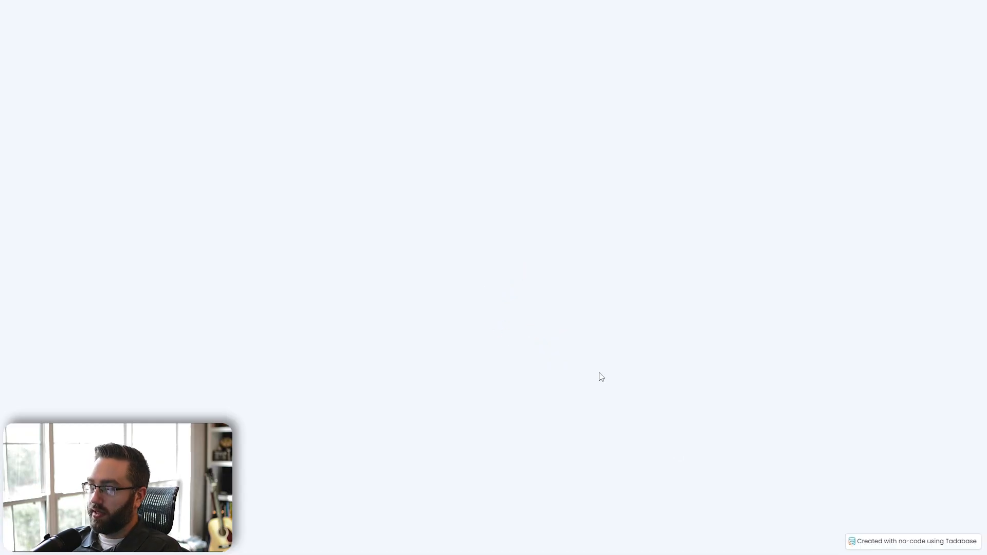
- Book the Rustic Cabin for 5 days starting 24 February 2023 in the preview
{"action": "left_click", "coordinate": [199, 282]}
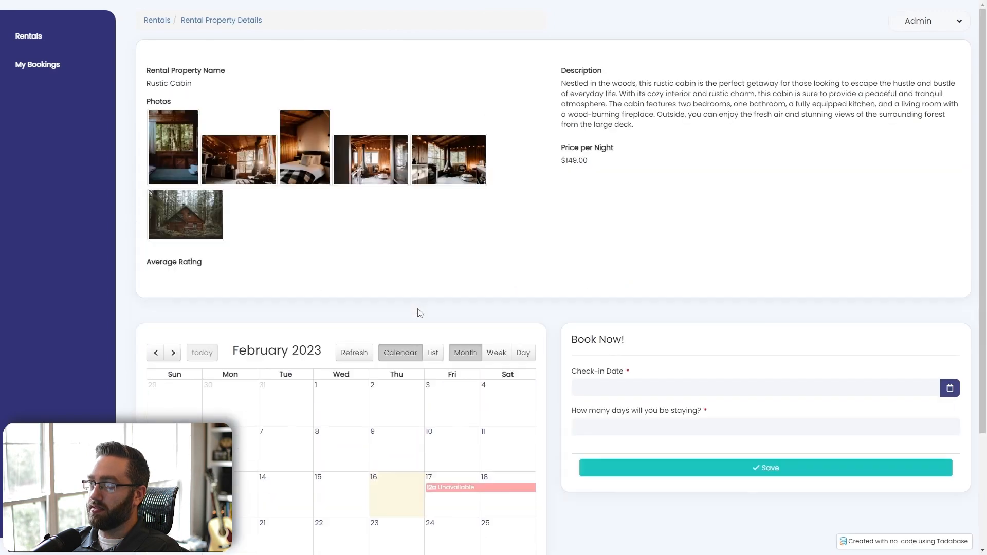
{"action": "scroll", "coordinate": [751, 238], "scroll_direction": "down", "scroll_amount": 3}
{"action": "left_click", "coordinate": [948, 241]}
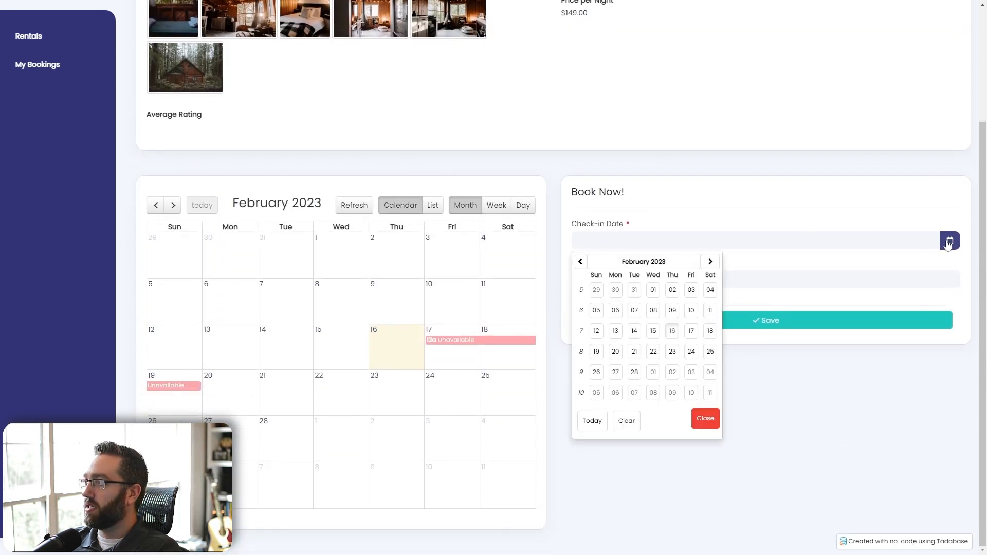
{"action": "left_click", "coordinate": [691, 351]}
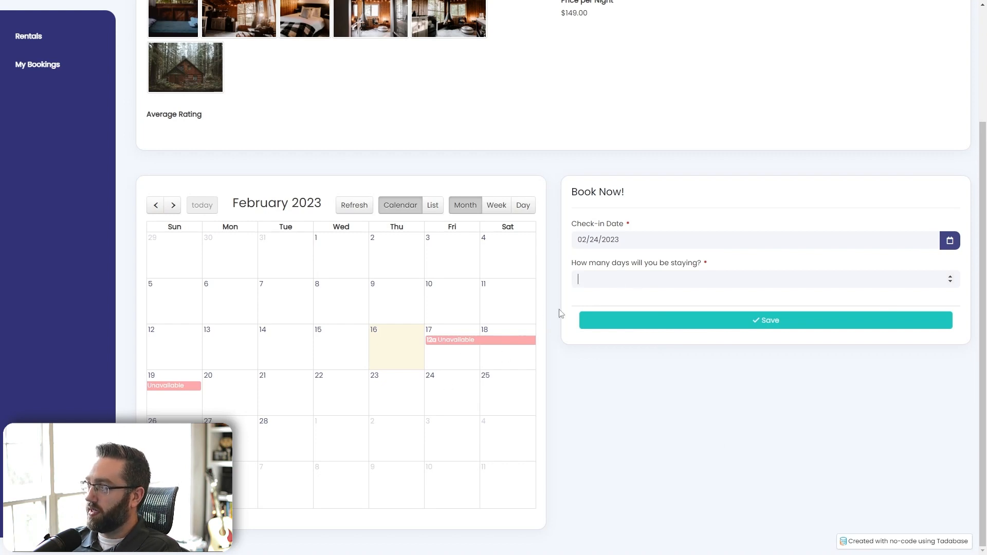
{"action": "left_click", "coordinate": [642, 284]}
{"action": "type", "text": "5"}
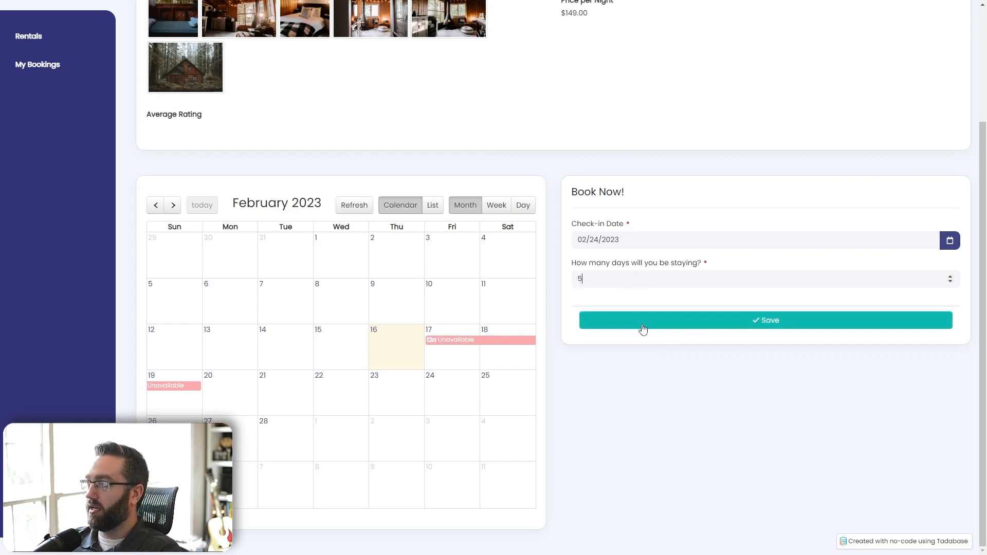
{"action": "left_click", "coordinate": [643, 329]}
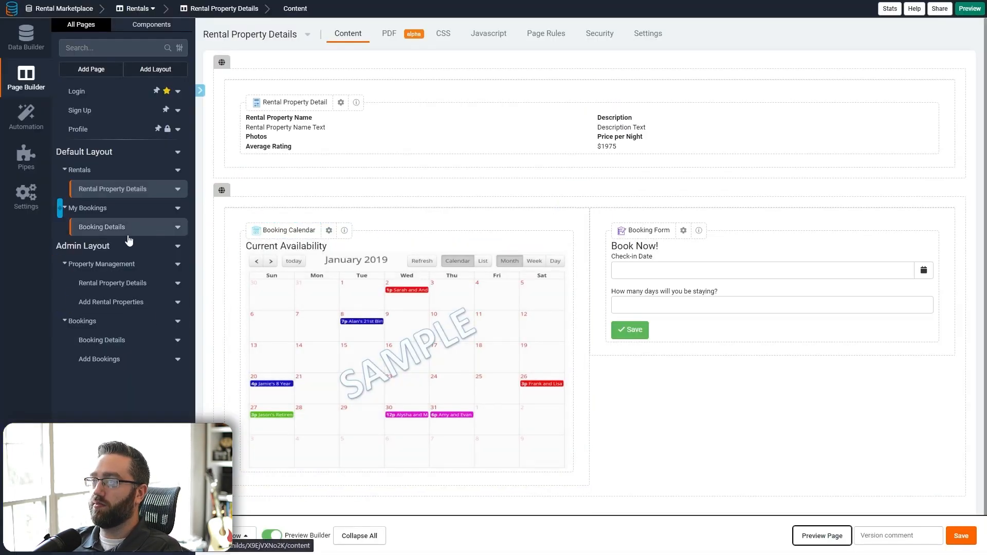
- Narrow the Booking Detail column to two-thirds width and save the page
{"action": "left_click", "coordinate": [102, 228]}
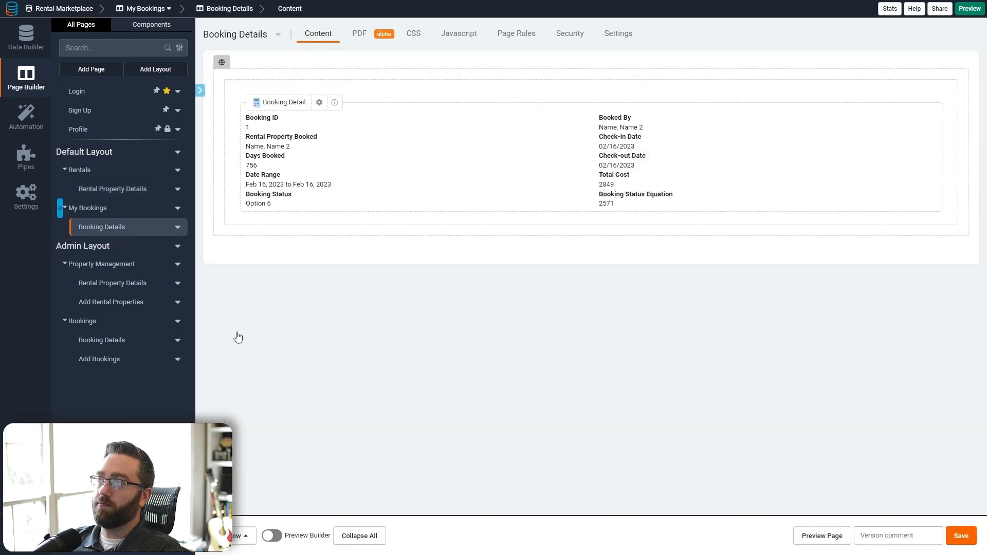
{"action": "left_click", "coordinate": [950, 72]}
{"action": "mouse_move", "coordinate": [896, 156]}
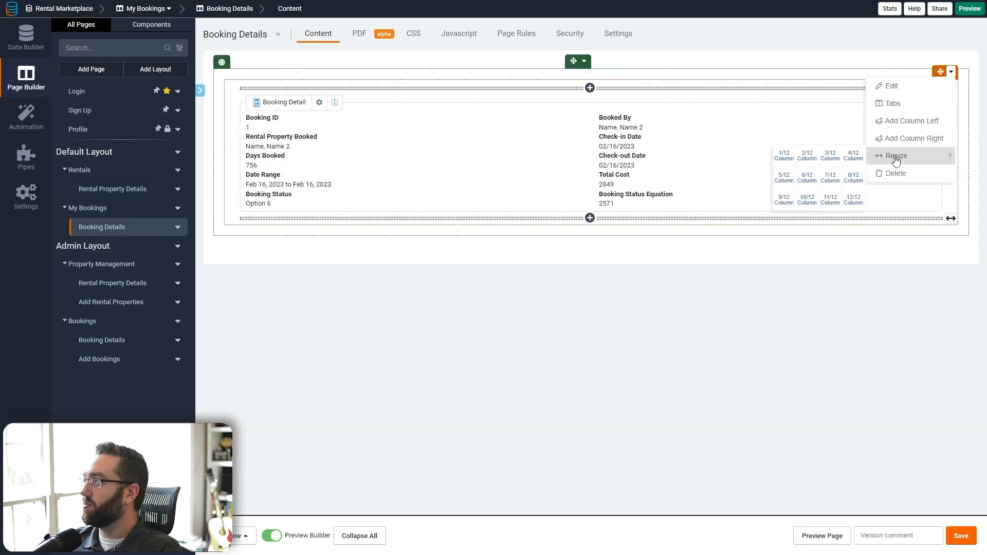
{"action": "left_click", "coordinate": [854, 184]}
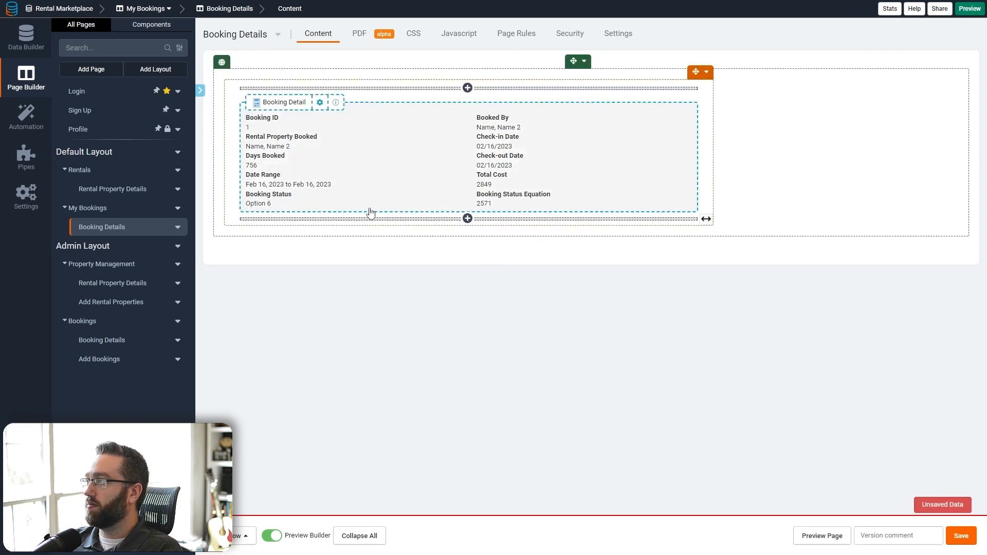
{"action": "left_click", "coordinate": [961, 536]}
- Add a new column right of the Booking Detail and start adding a component to it
{"action": "left_click", "coordinate": [702, 72]}
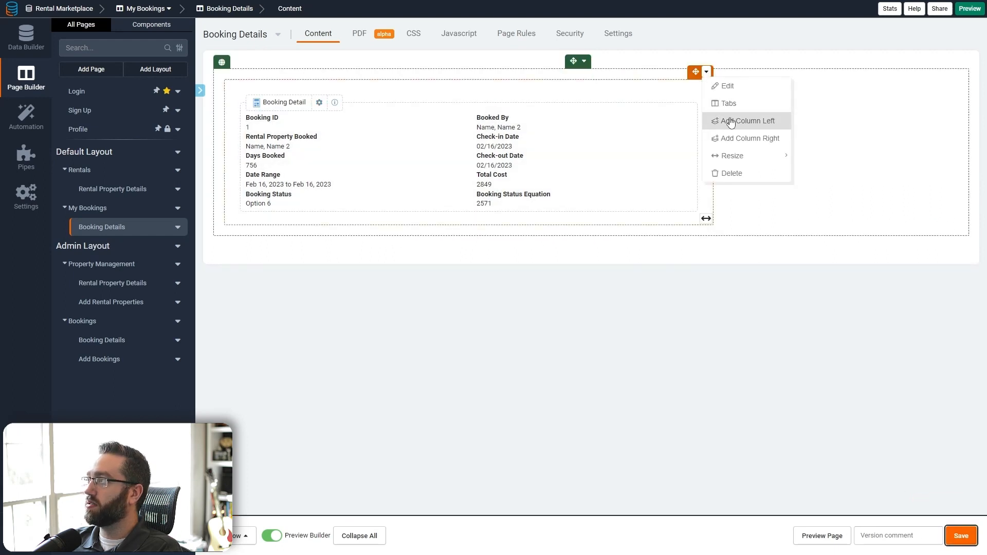
{"action": "left_click", "coordinate": [742, 137]}
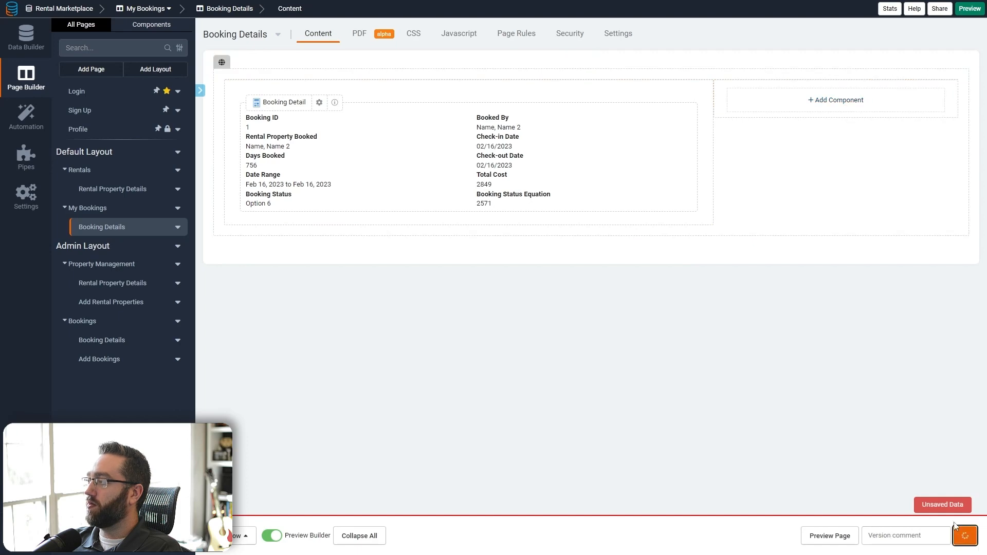
{"action": "left_click", "coordinate": [782, 106]}
- Add a form that edits this page's booking and title it 'Checkout'
{"action": "left_click", "coordinate": [79, 86]}
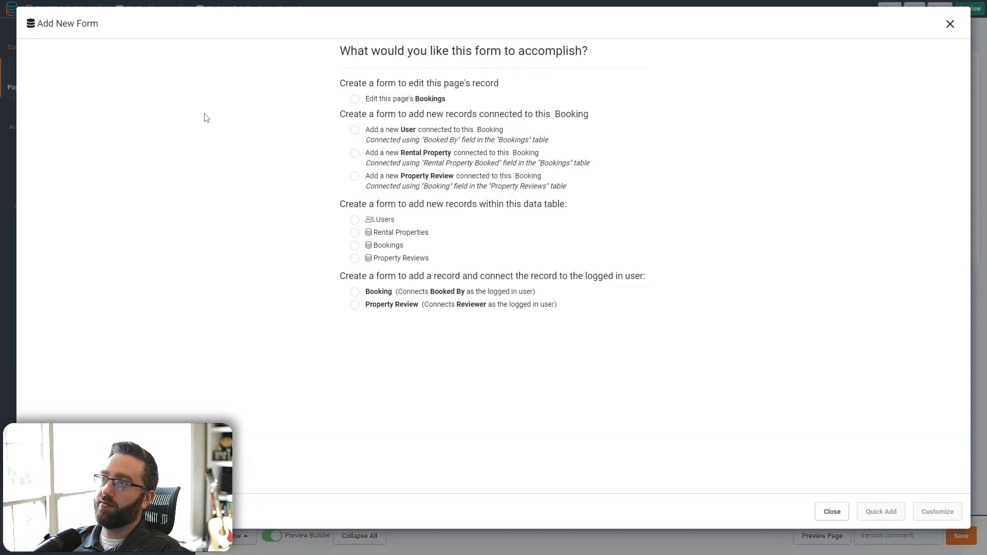
{"action": "left_click", "coordinate": [354, 109]}
{"action": "left_click", "coordinate": [925, 516]}
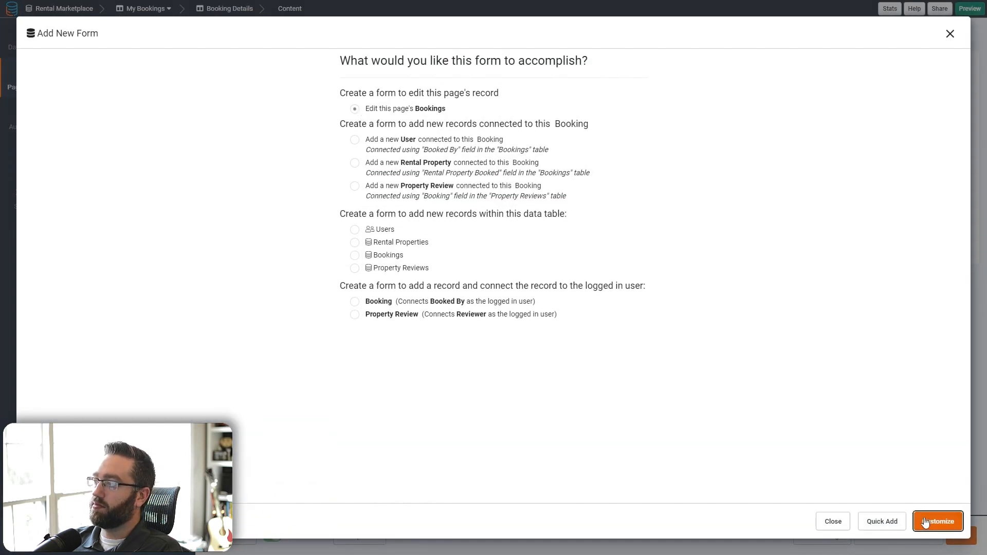
{"action": "left_click", "coordinate": [220, 67]}
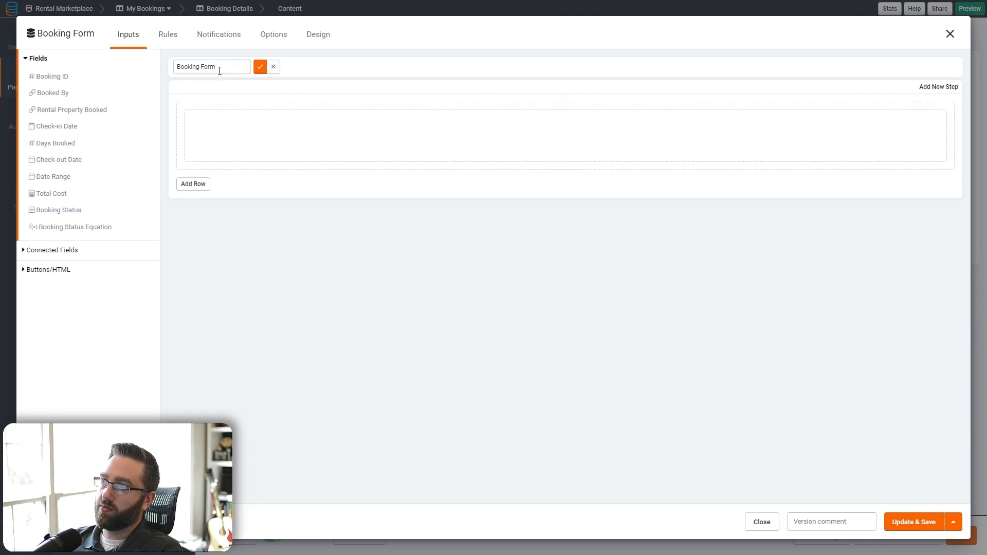
{"action": "left_click", "coordinate": [221, 71]}
{"action": "key", "text": "ctrl+a"}
{"action": "type", "text": "Chec"}
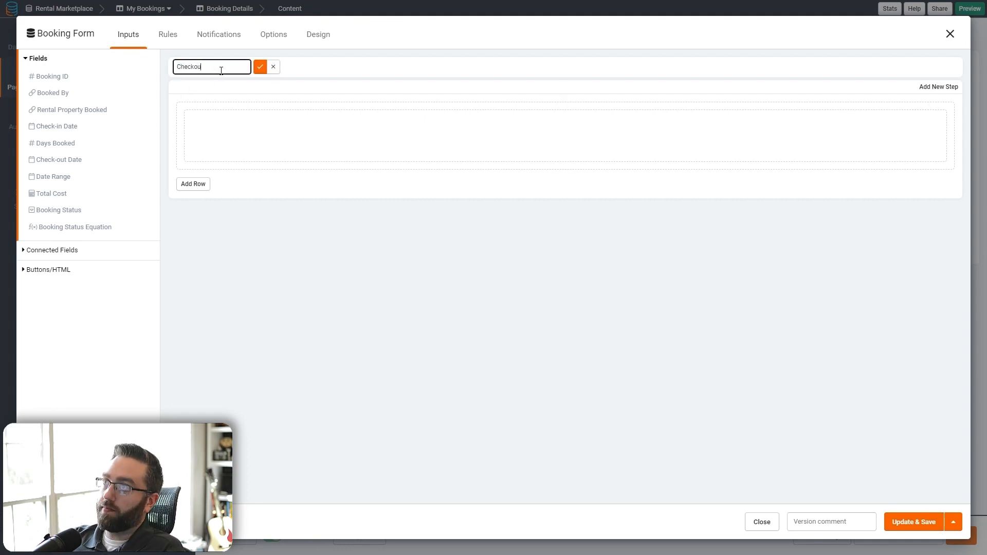
{"action": "left_click", "coordinate": [261, 67]}
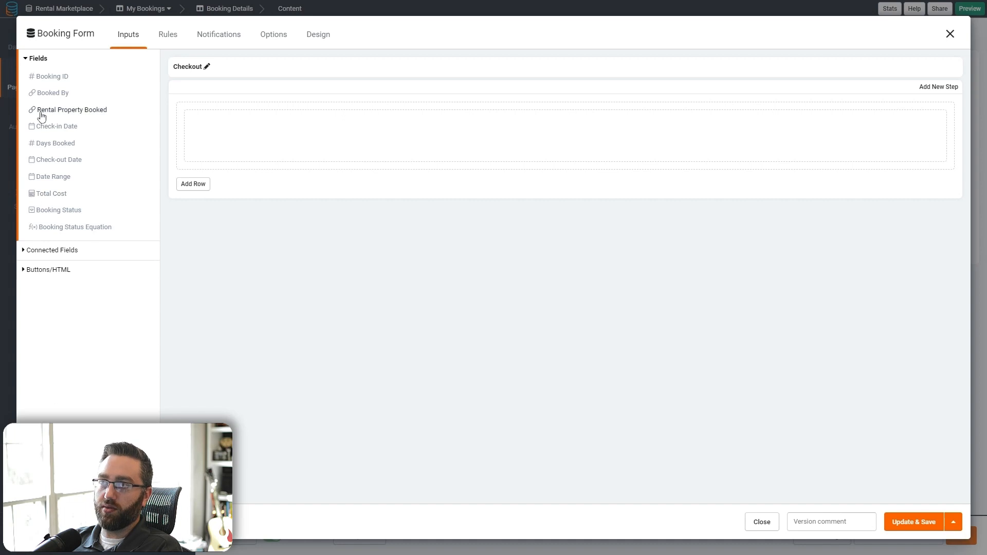
- Add Check-in Date, Check-out Date, Total Cost and Booking Status fields to the form
{"action": "left_click", "coordinate": [50, 128]}
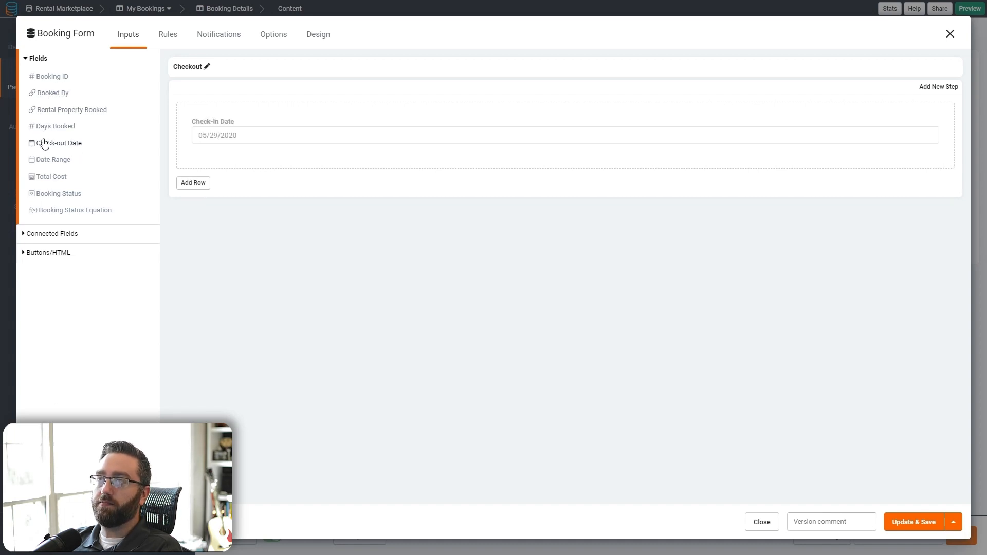
{"action": "left_click", "coordinate": [51, 143]}
{"action": "left_click", "coordinate": [65, 165]}
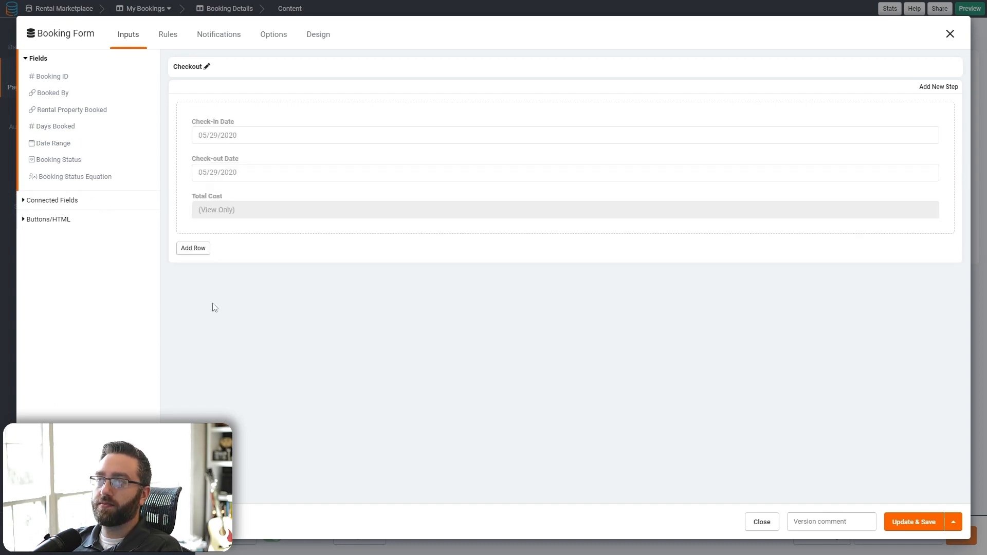
{"action": "left_click", "coordinate": [72, 160]}
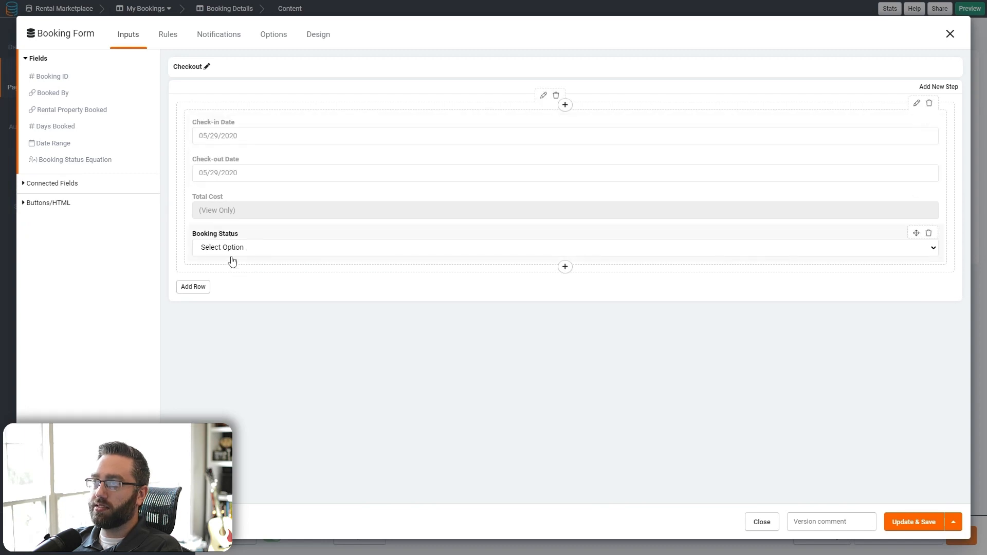
- Make the Check-in Date and Check-out Date fields read-only
{"action": "left_click", "coordinate": [237, 131]}
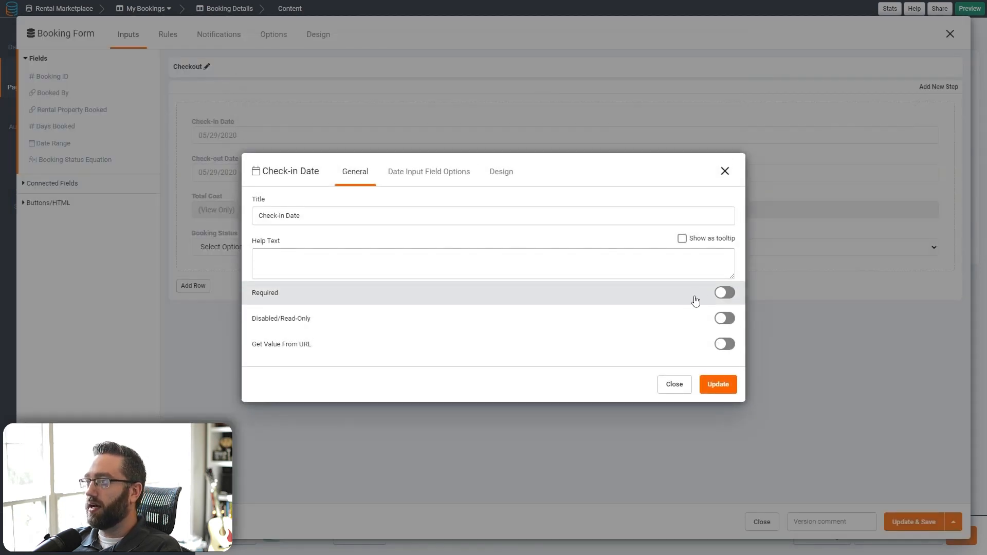
{"action": "left_click", "coordinate": [724, 318]}
{"action": "left_click", "coordinate": [718, 384]}
{"action": "left_click", "coordinate": [299, 171]}
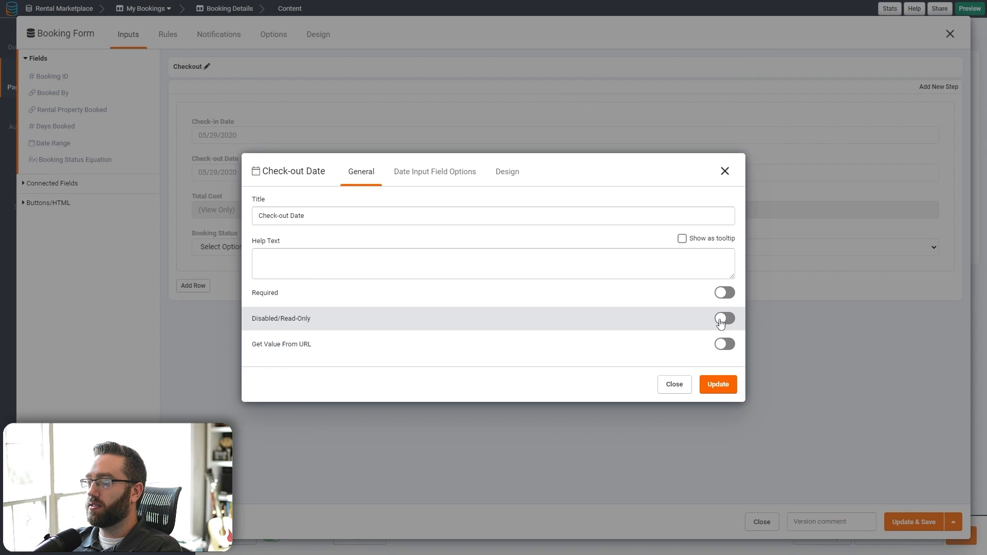
{"action": "left_click", "coordinate": [724, 318]}
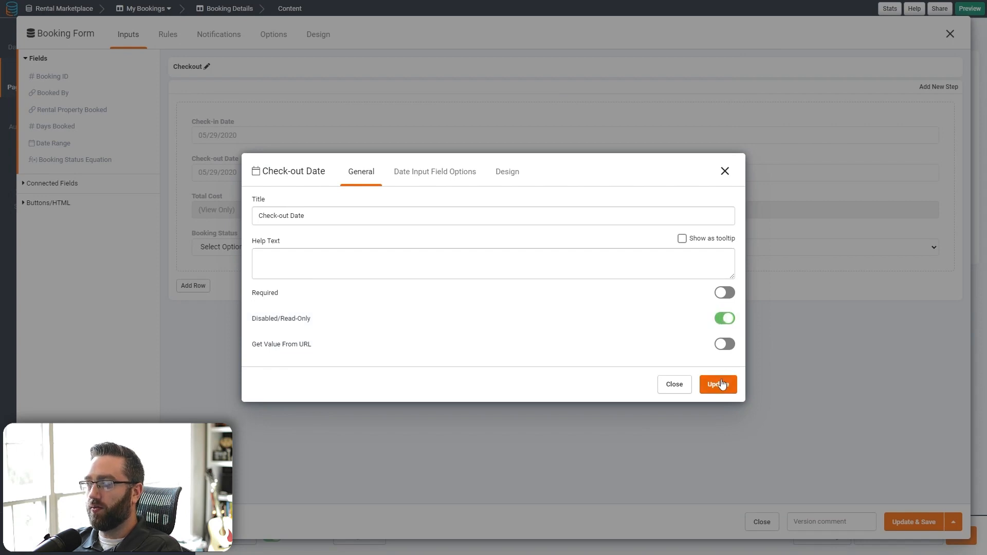
{"action": "left_click", "coordinate": [717, 384]}
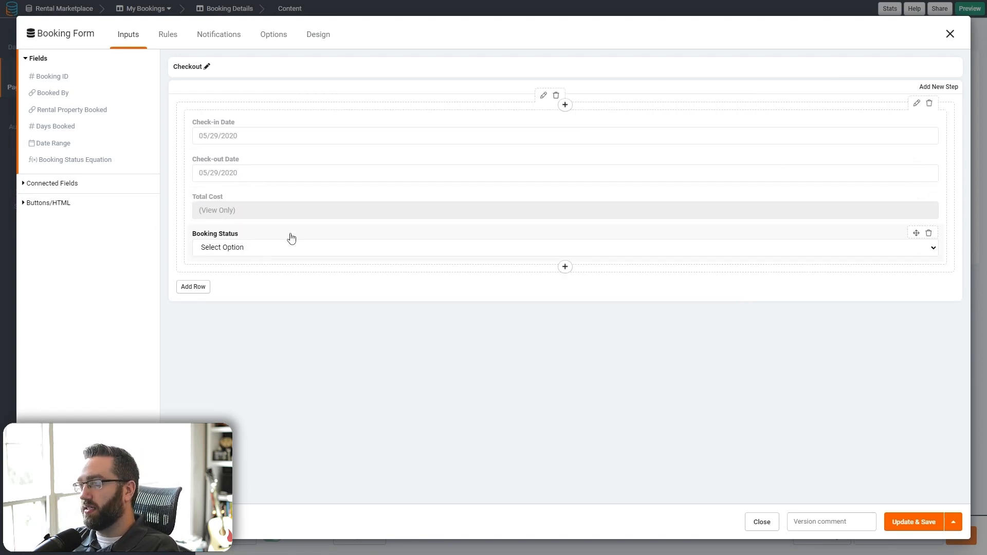
- Make Booking Status read-only and save the Checkout form to the page
{"action": "left_click", "coordinate": [262, 249]}
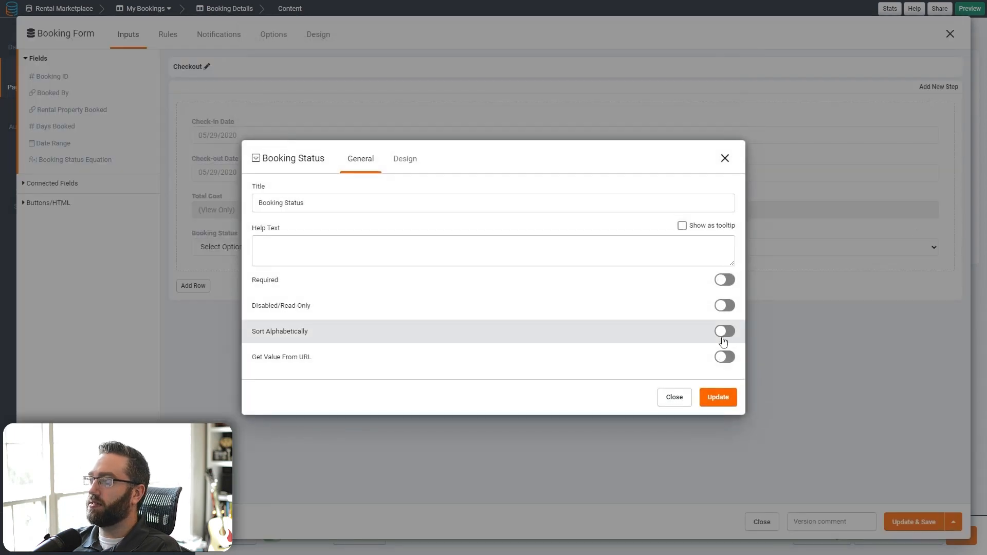
{"action": "left_click", "coordinate": [724, 306]}
{"action": "left_click", "coordinate": [719, 400]}
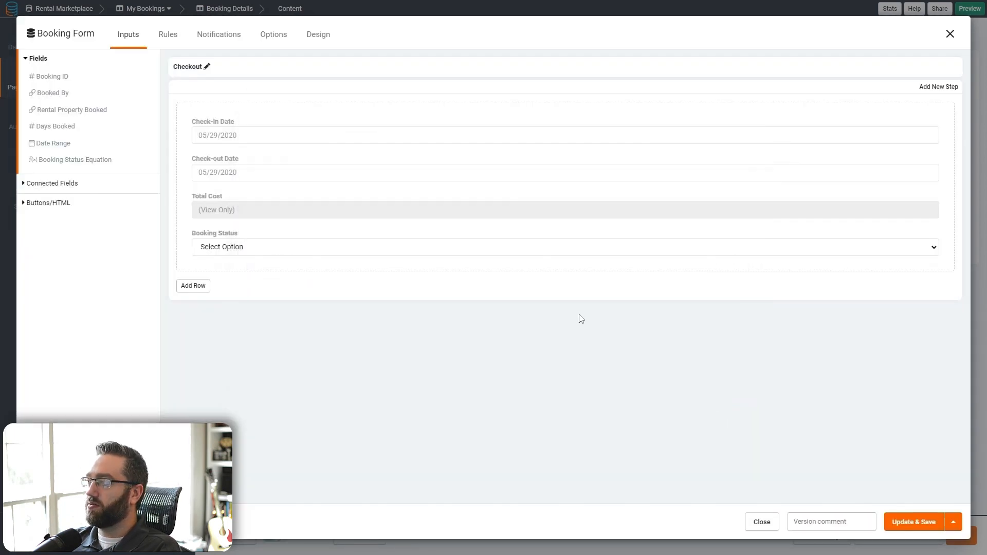
{"action": "left_click", "coordinate": [904, 522]}
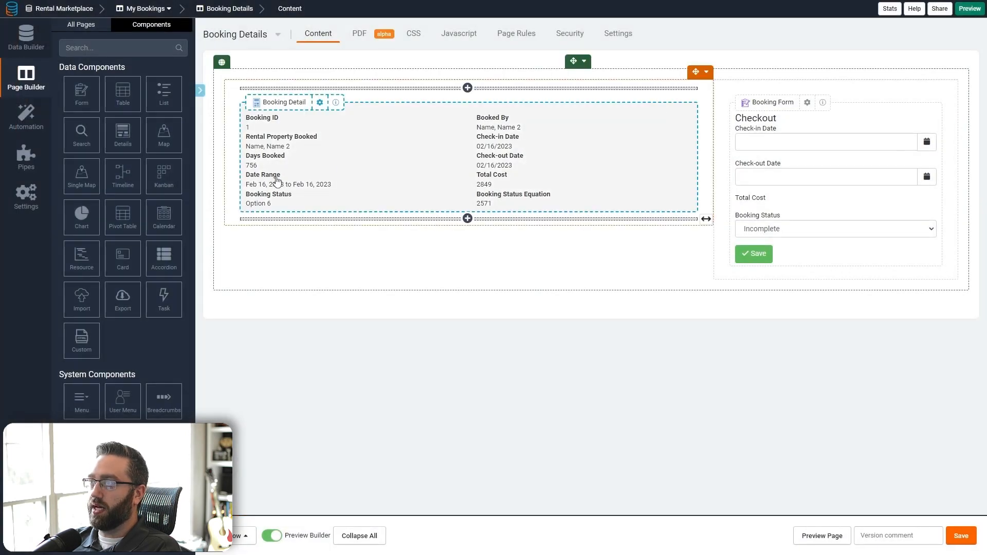
{"action": "left_click", "coordinate": [276, 179]}
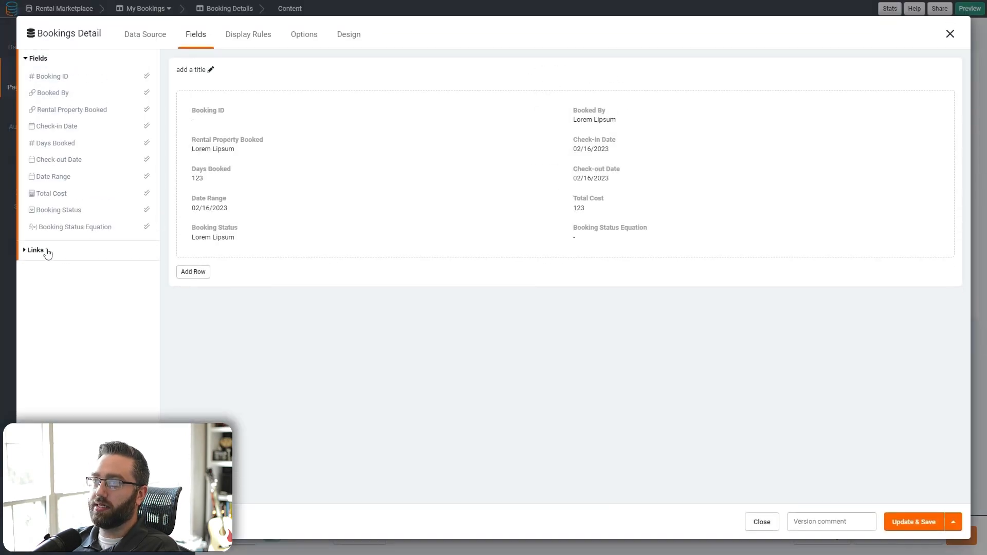
{"action": "left_click", "coordinate": [38, 251]}
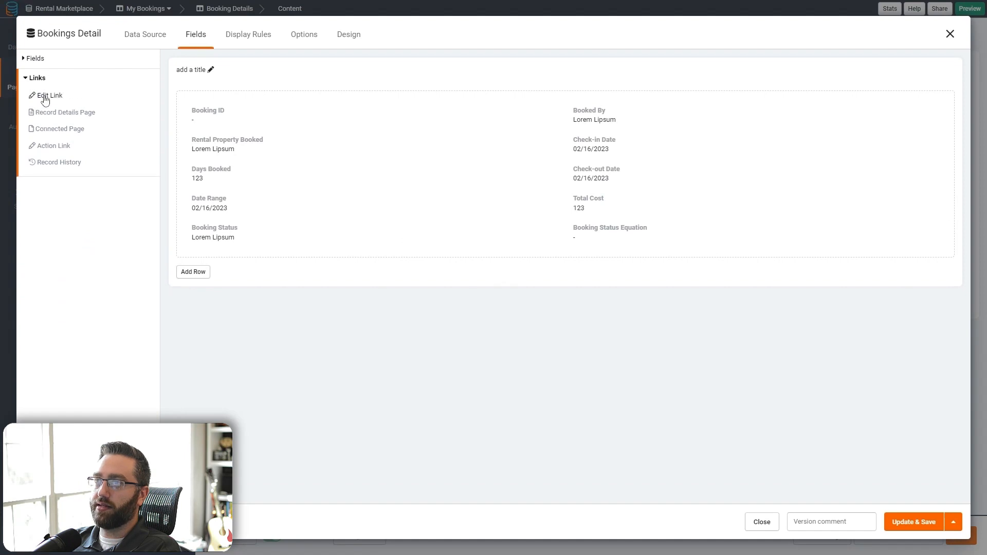
{"action": "left_click", "coordinate": [46, 96]}
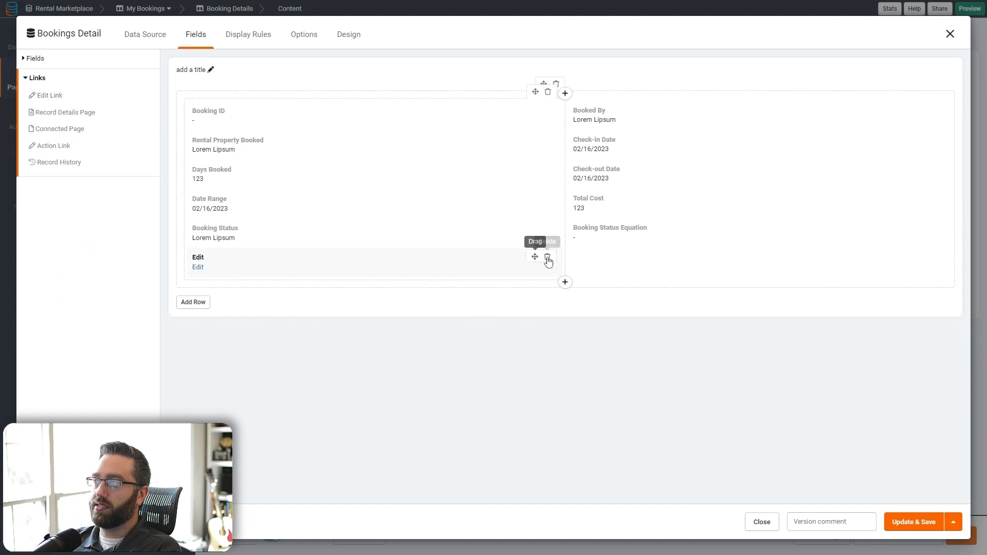
{"action": "left_click", "coordinate": [546, 259]}
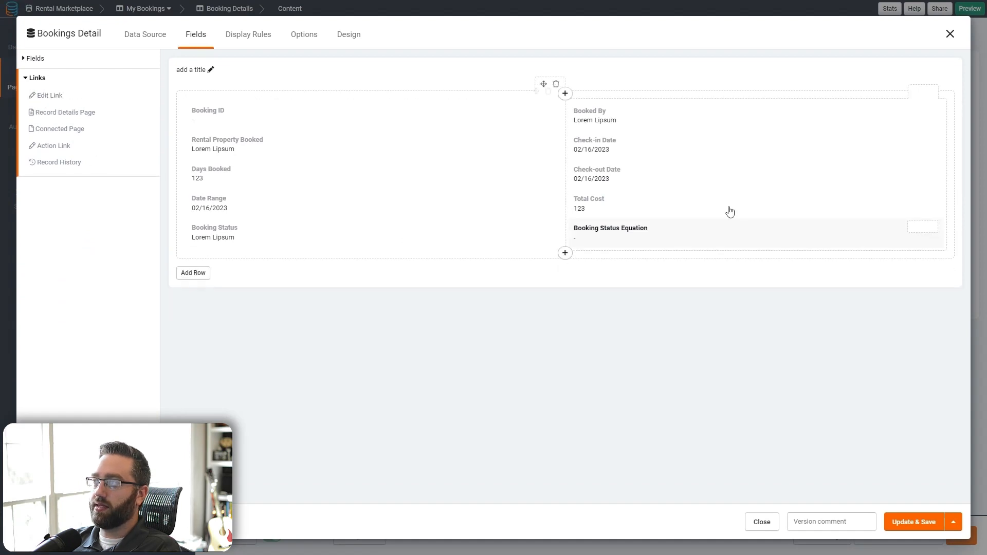
{"action": "left_click", "coordinate": [900, 523]}
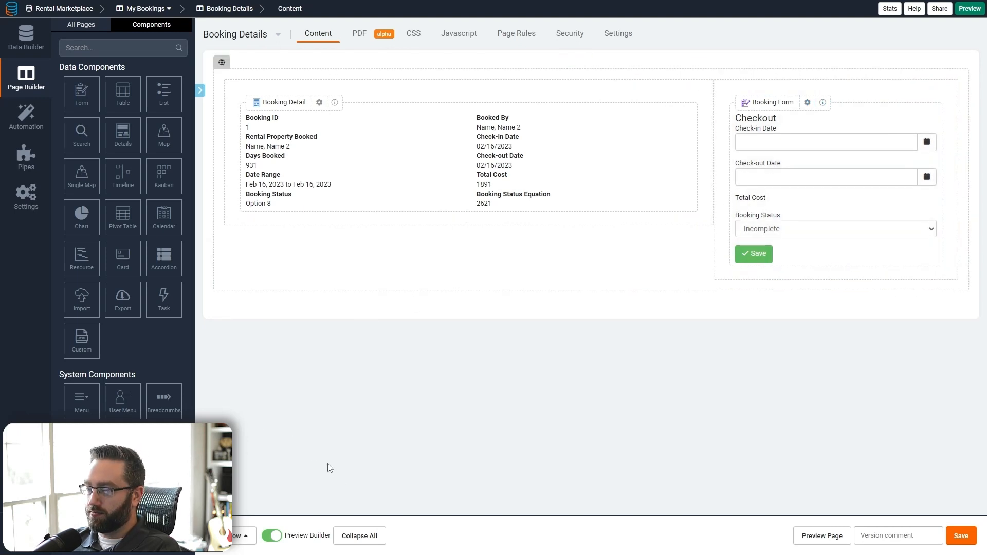
- Switch on Stripe Payments in Settings and enter the test API key and secret
{"action": "left_click", "coordinate": [21, 211]}
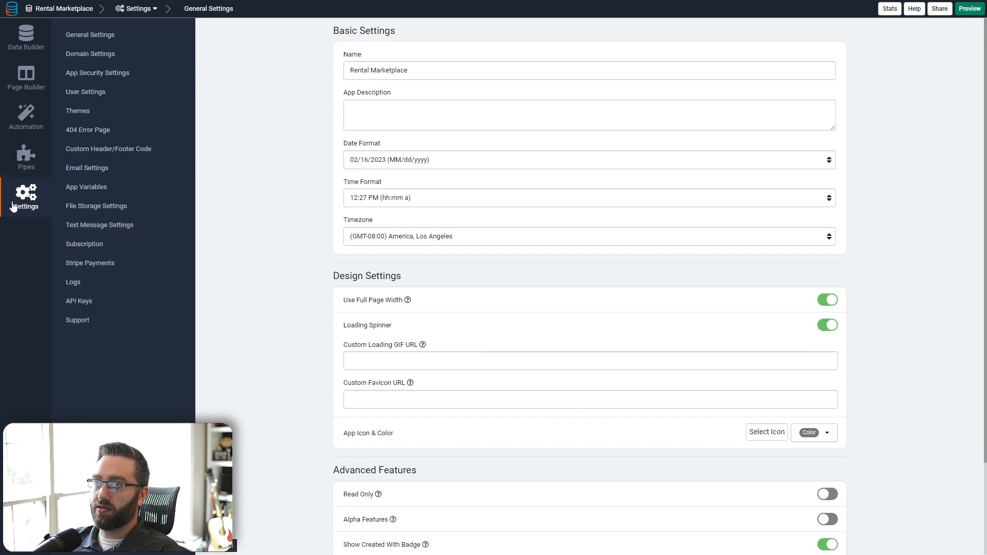
{"action": "left_click", "coordinate": [88, 263]}
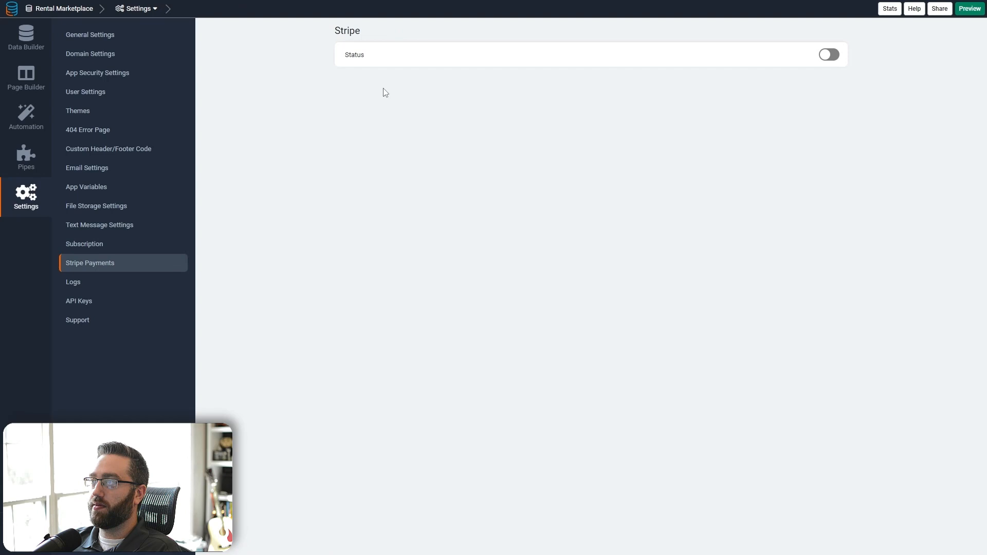
{"action": "left_click", "coordinate": [828, 55]}
{"action": "left_click", "coordinate": [390, 259]}
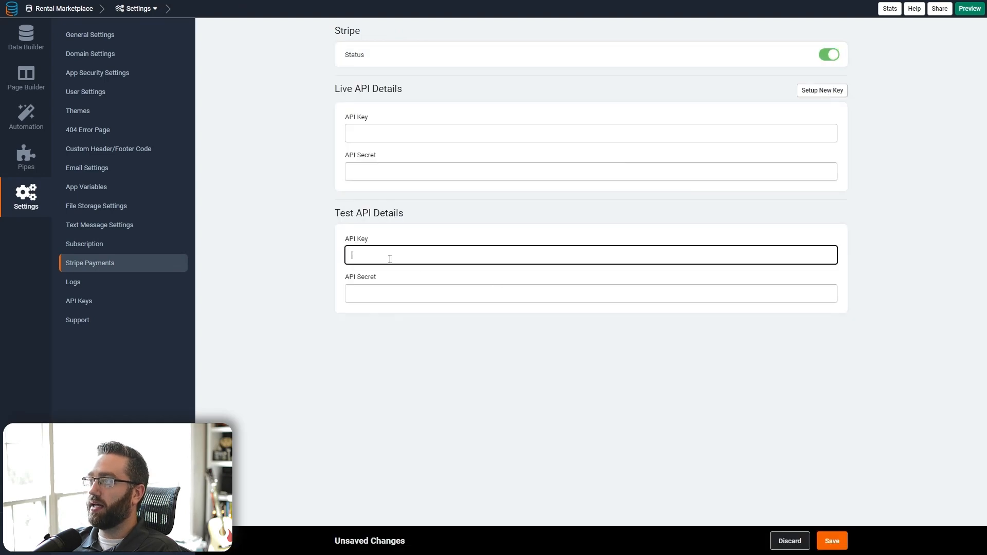
{"action": "left_click", "coordinate": [406, 298]}
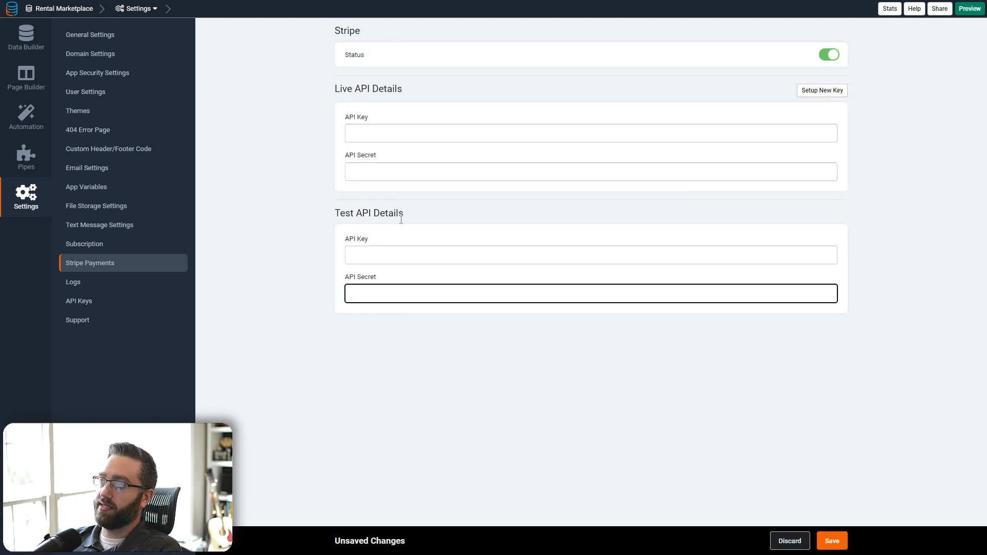
{"action": "left_click_drag", "start_coordinate": [401, 220], "coordinate": [335, 213]}
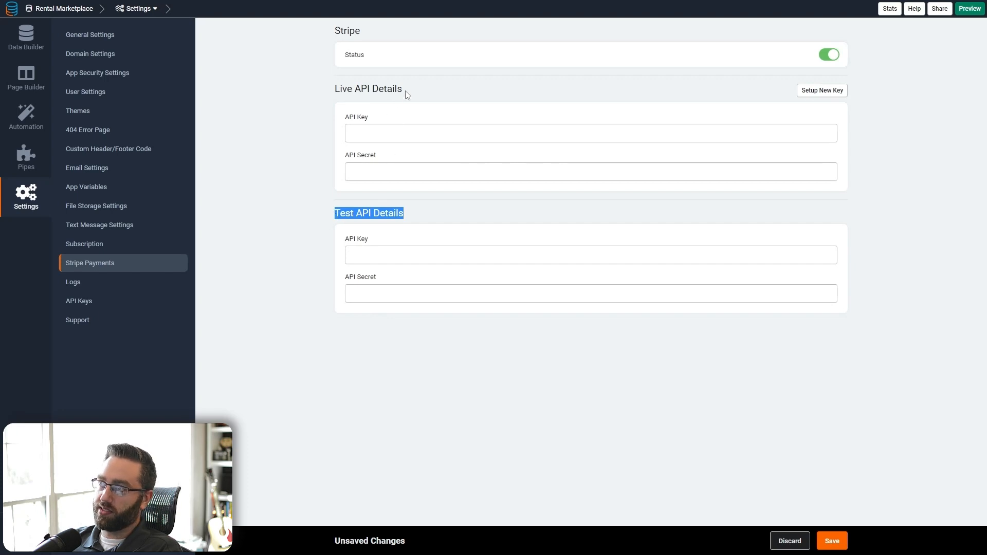
{"action": "left_click_drag", "start_coordinate": [408, 95], "coordinate": [303, 87]}
{"action": "left_click_drag", "start_coordinate": [405, 226], "coordinate": [333, 212]}
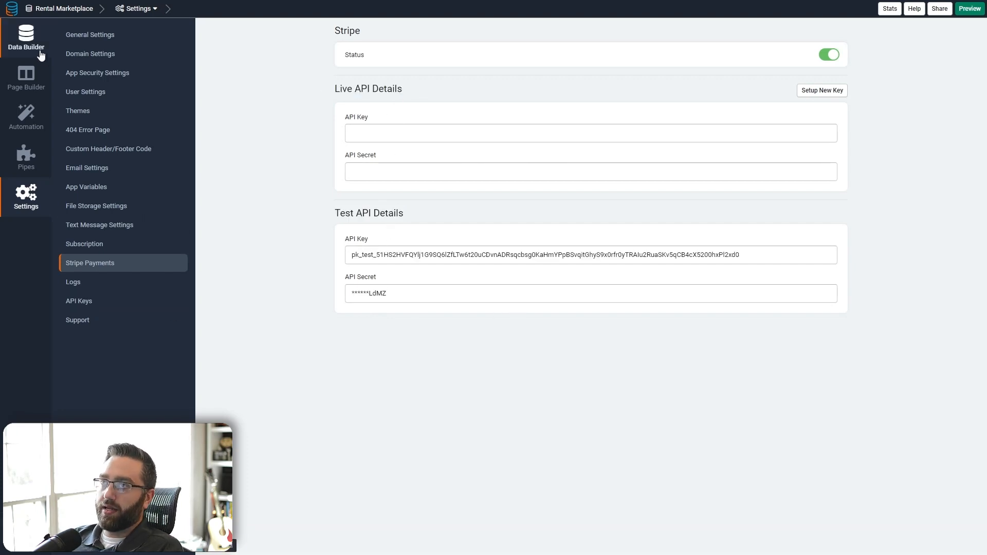
- Add a Stripe Payments field below Booking Status in the Checkout form and open its settings
{"action": "left_click", "coordinate": [30, 88]}
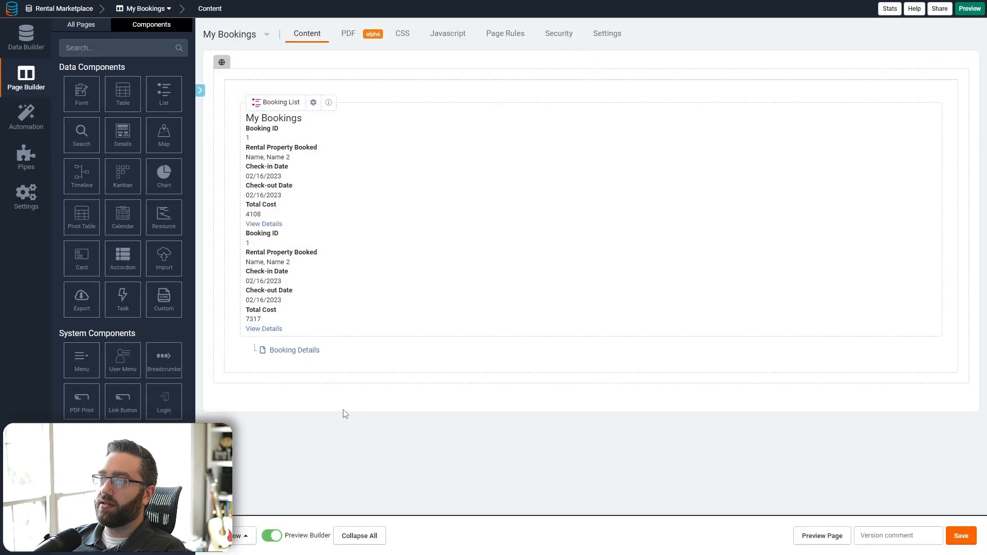
{"action": "left_click", "coordinate": [301, 351]}
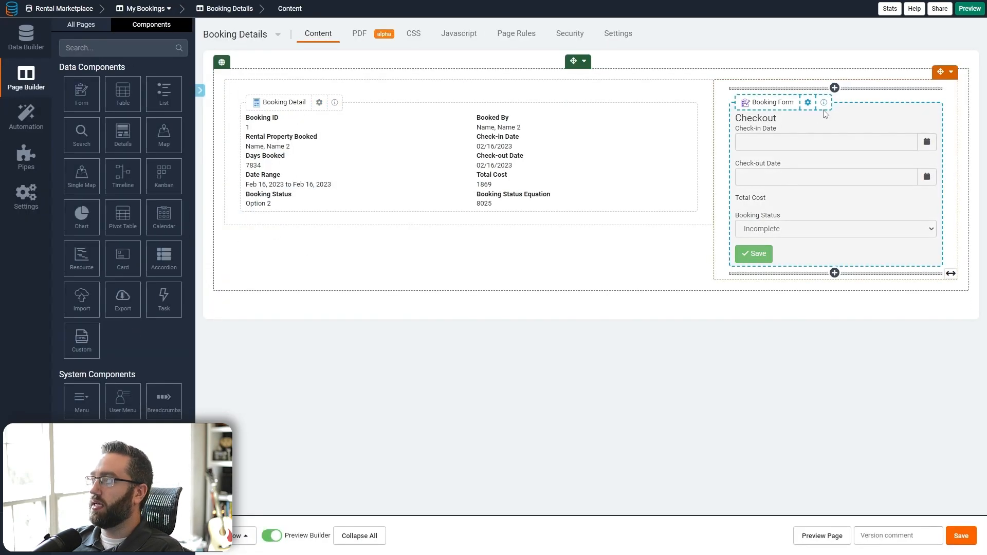
{"action": "left_click", "coordinate": [796, 195]}
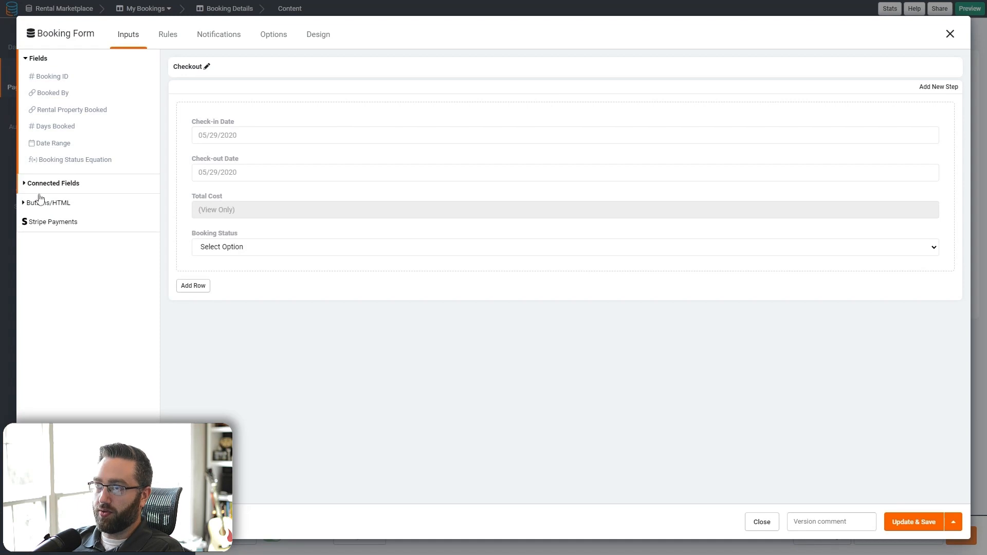
{"action": "left_click", "coordinate": [50, 227]}
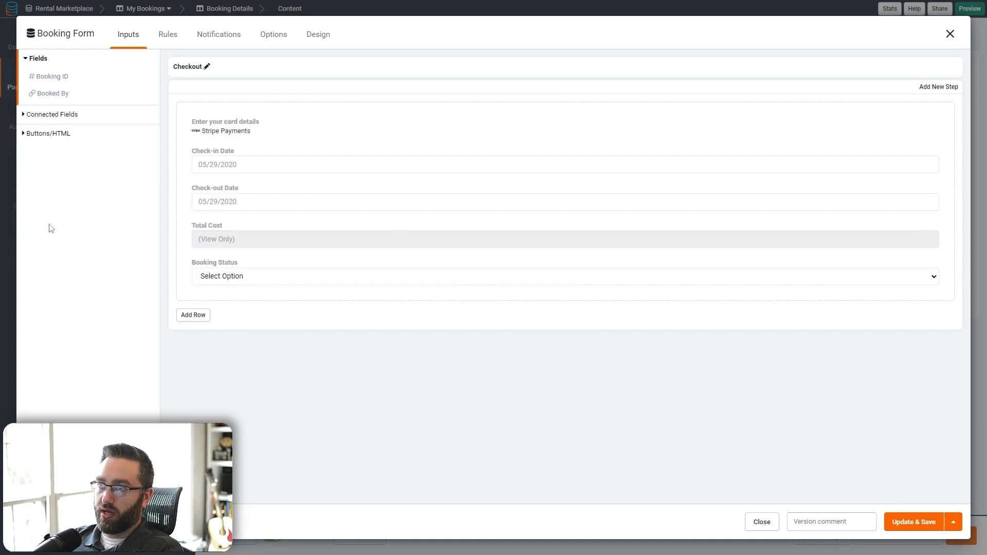
{"action": "left_click_drag", "start_coordinate": [241, 127], "coordinate": [242, 275]}
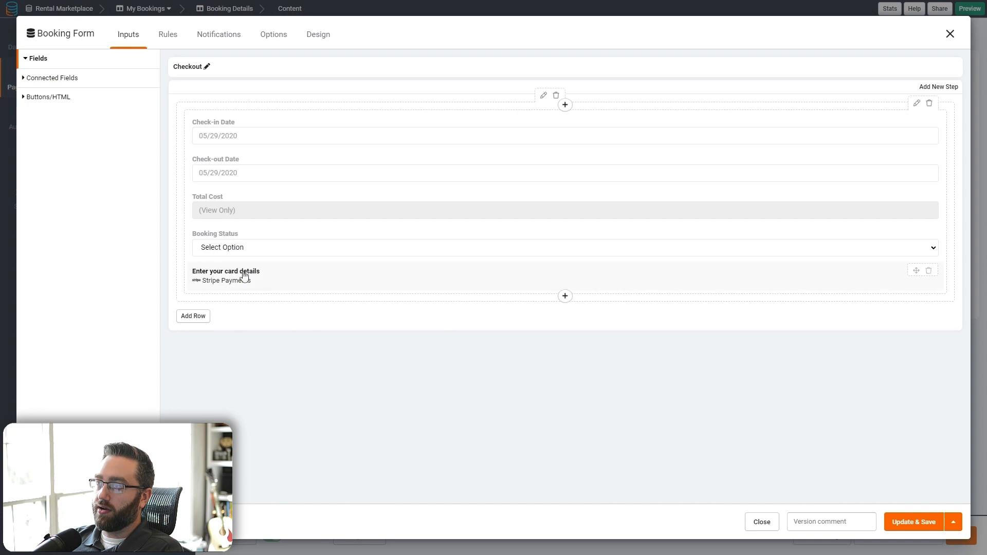
{"action": "left_click", "coordinate": [281, 279]}
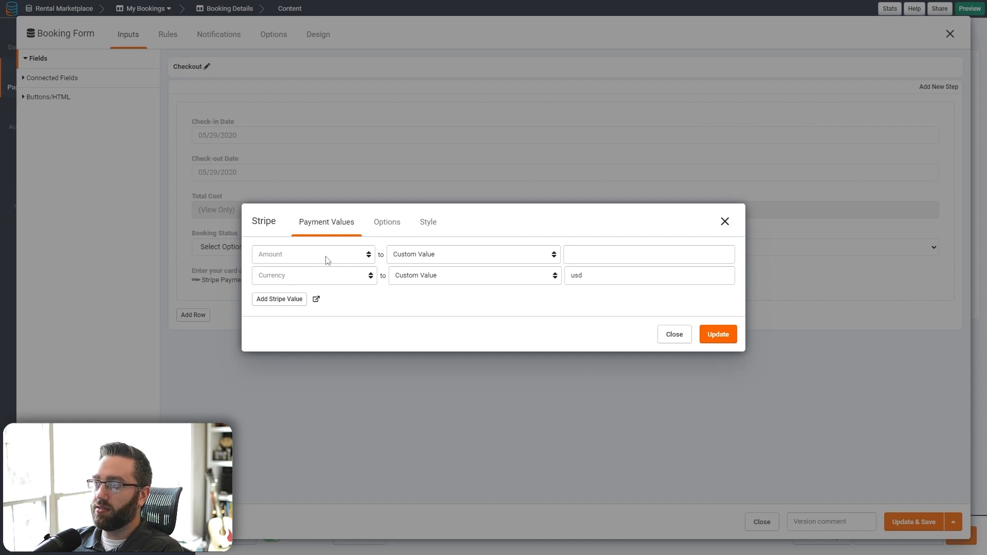
- Set the Stripe payment Amount to the Total Cost record value with usd currency, and save
{"action": "left_click", "coordinate": [411, 254]}
{"action": "left_click", "coordinate": [425, 292]}
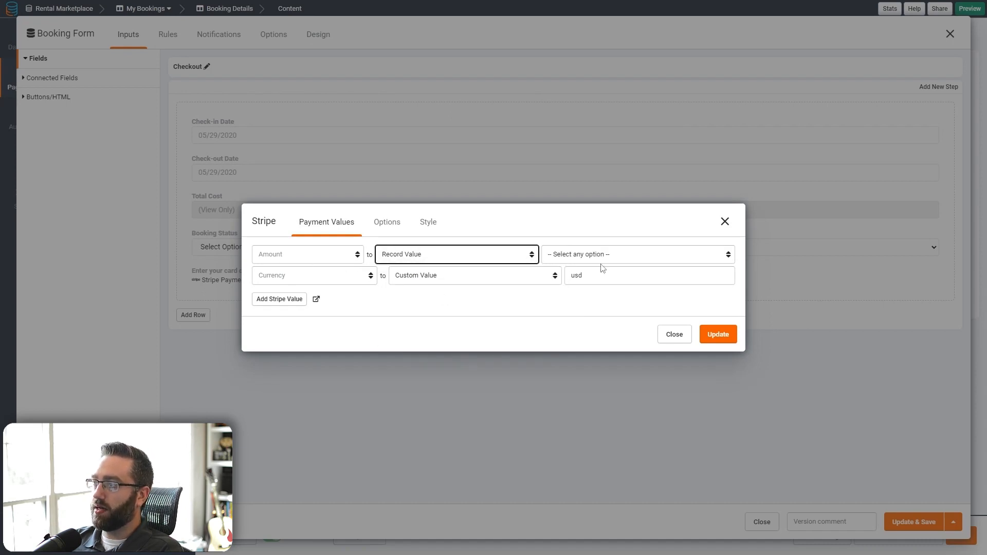
{"action": "left_click", "coordinate": [603, 258]}
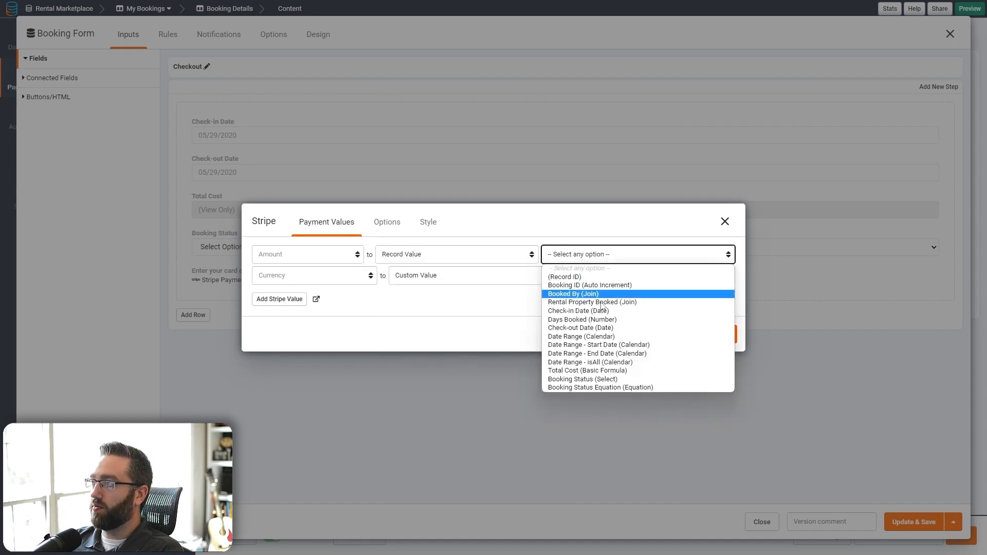
{"action": "left_click", "coordinate": [565, 371]}
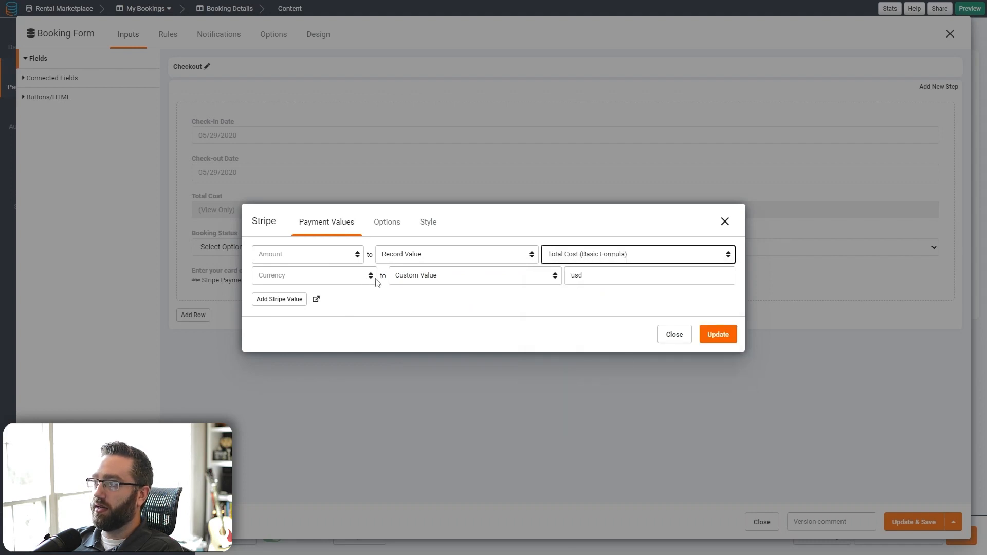
{"action": "left_click", "coordinate": [577, 277]}
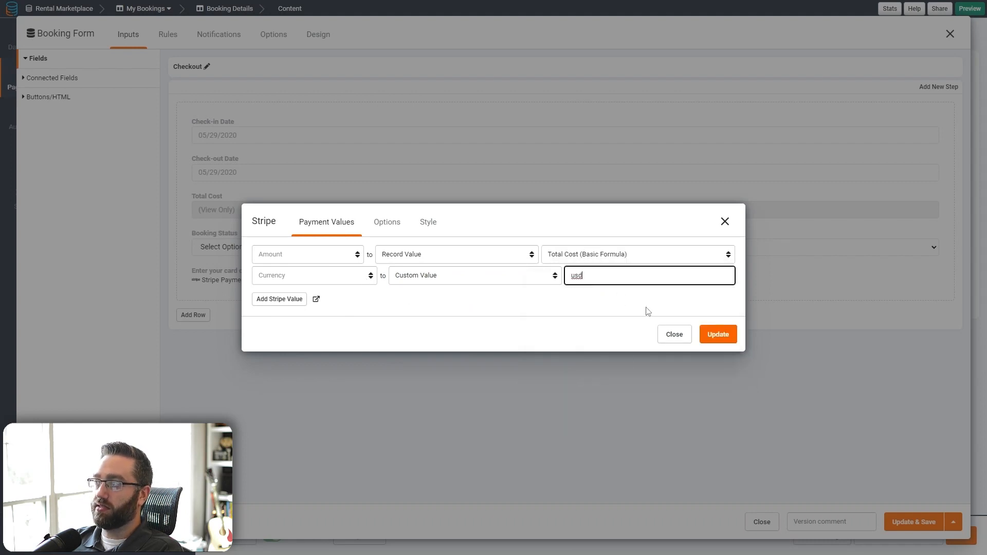
{"action": "left_click", "coordinate": [717, 337]}
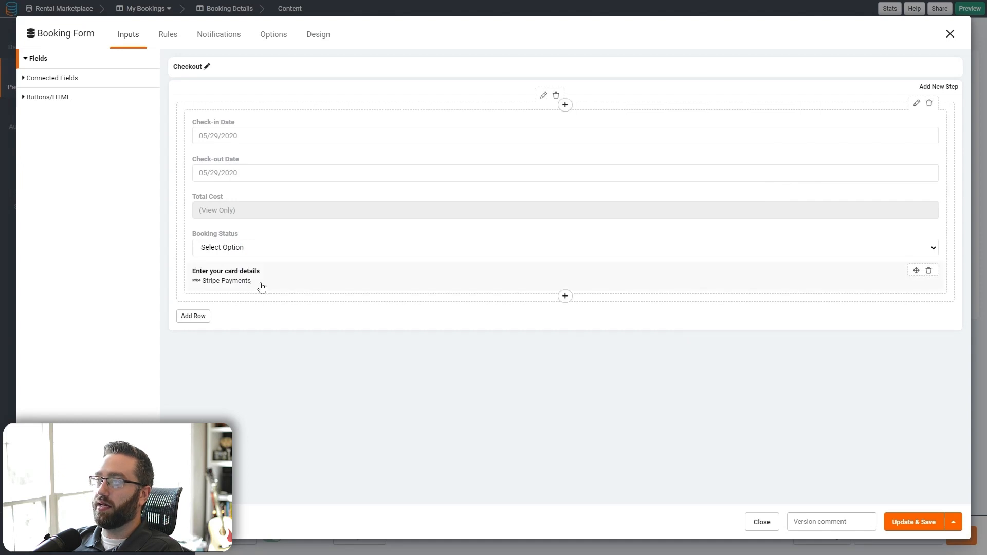
- Move the Stripe field into a new row and give that row the CSS class stripe-row
{"action": "left_click", "coordinate": [190, 317]}
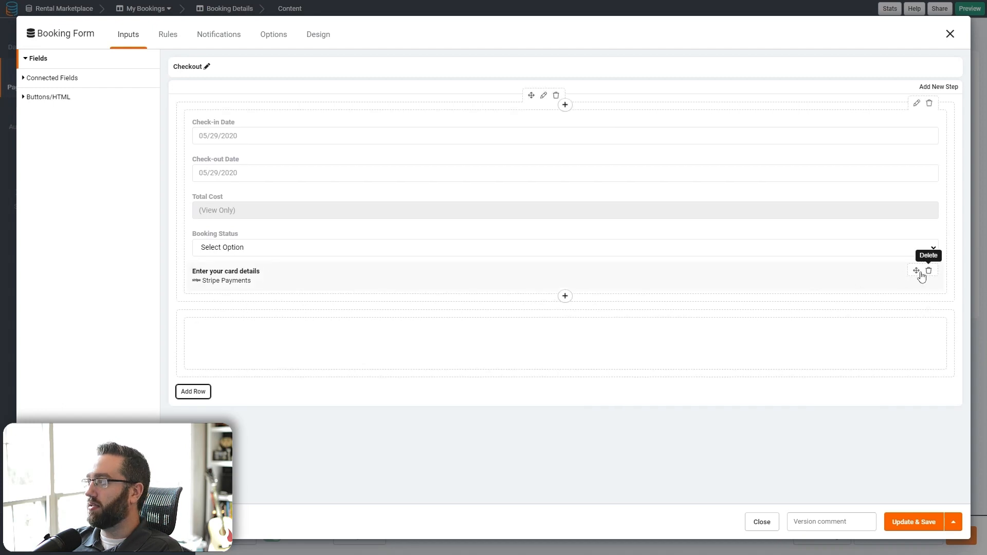
{"action": "left_click_drag", "start_coordinate": [921, 276], "coordinate": [529, 321]}
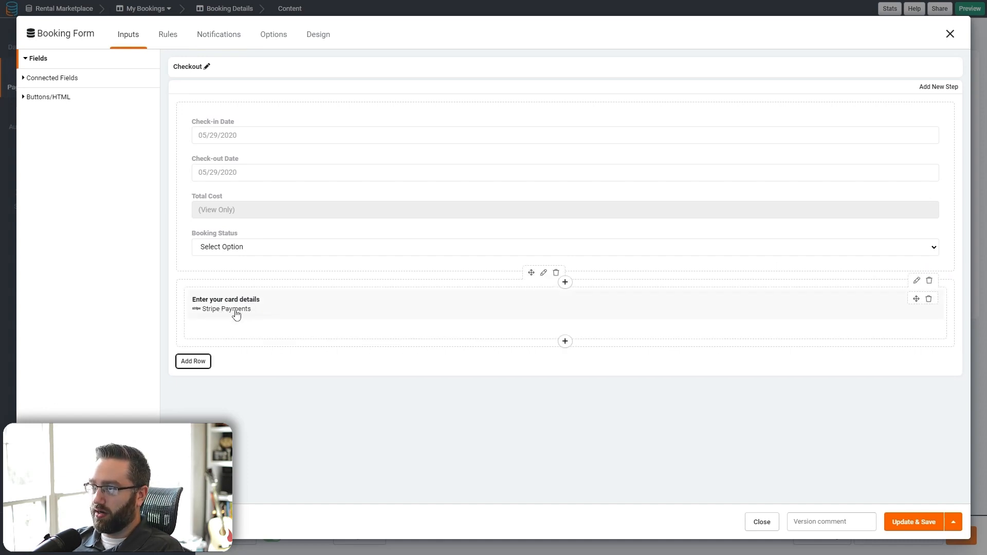
{"action": "left_click", "coordinate": [543, 272]}
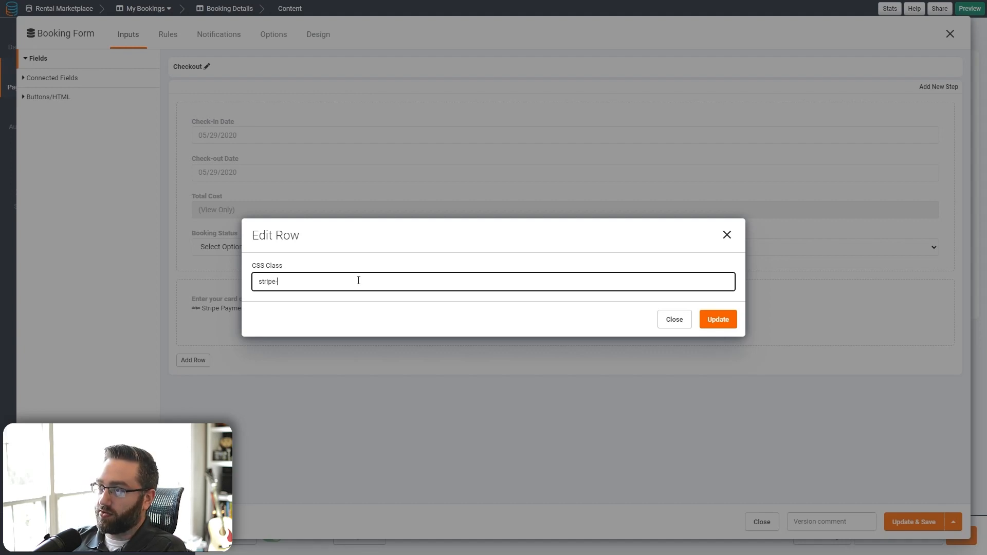
{"action": "key", "text": "ctrl+a"}
{"action": "left_click", "coordinate": [732, 324]}
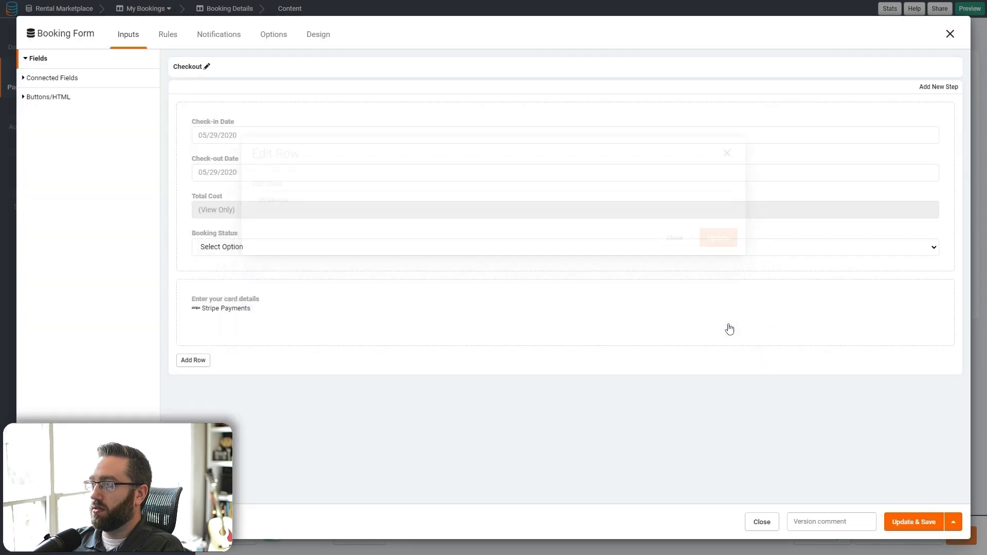
- Create a form display rule with the condition Booking Status is Completed
{"action": "left_click", "coordinate": [167, 36]}
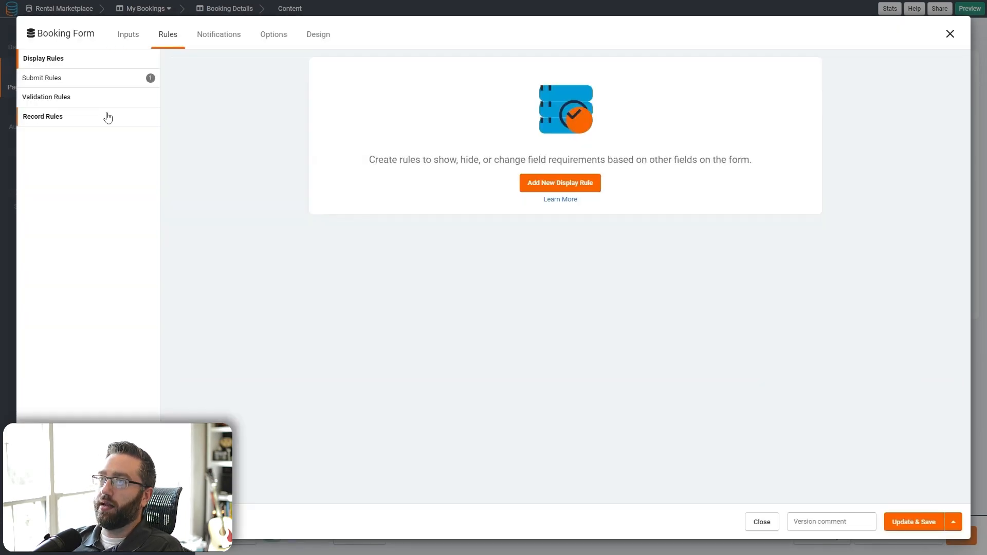
{"action": "left_click", "coordinate": [535, 183]}
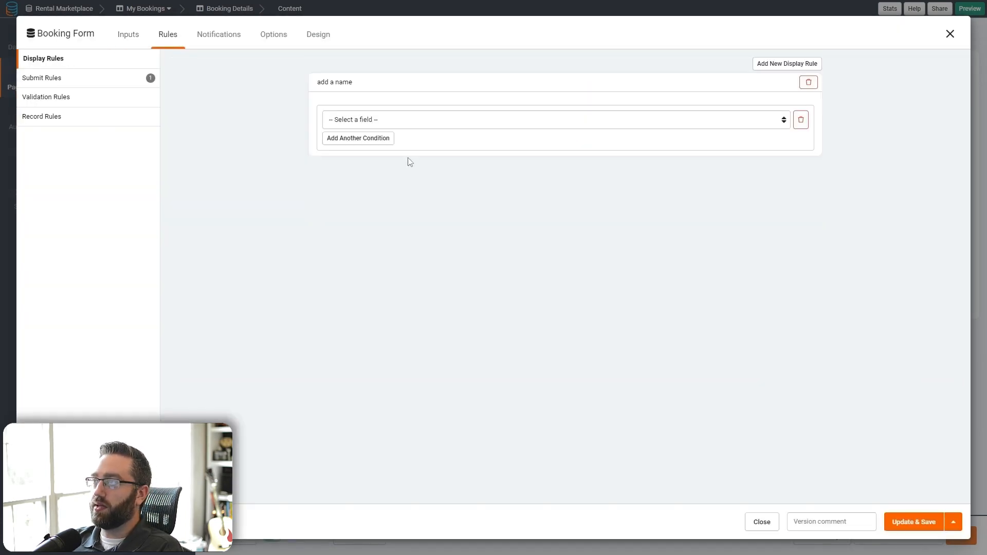
{"action": "left_click", "coordinate": [385, 123]}
{"action": "left_click", "coordinate": [362, 229]}
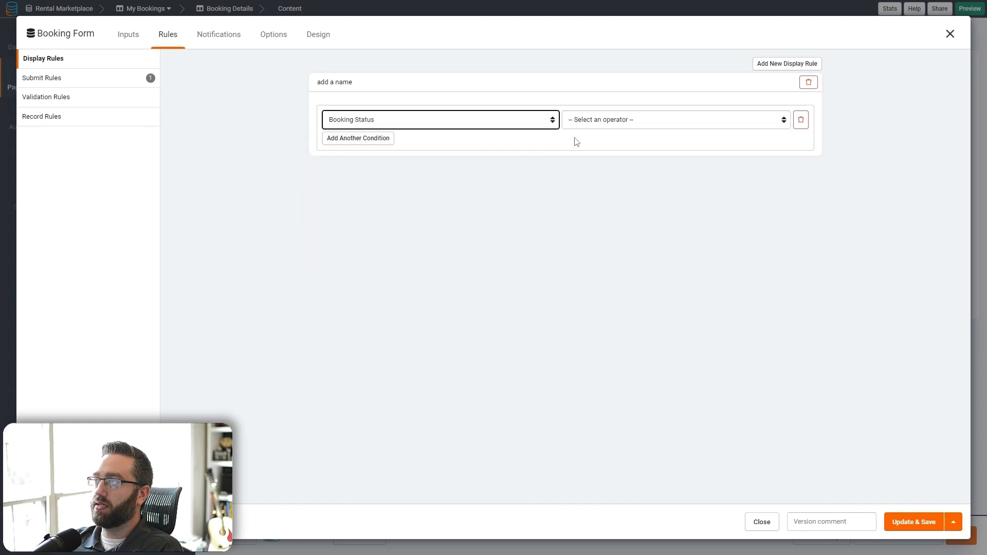
{"action": "left_click", "coordinate": [581, 120]}
{"action": "left_click", "coordinate": [580, 140]}
{"action": "left_click", "coordinate": [691, 119]}
{"action": "left_click", "coordinate": [685, 150]}
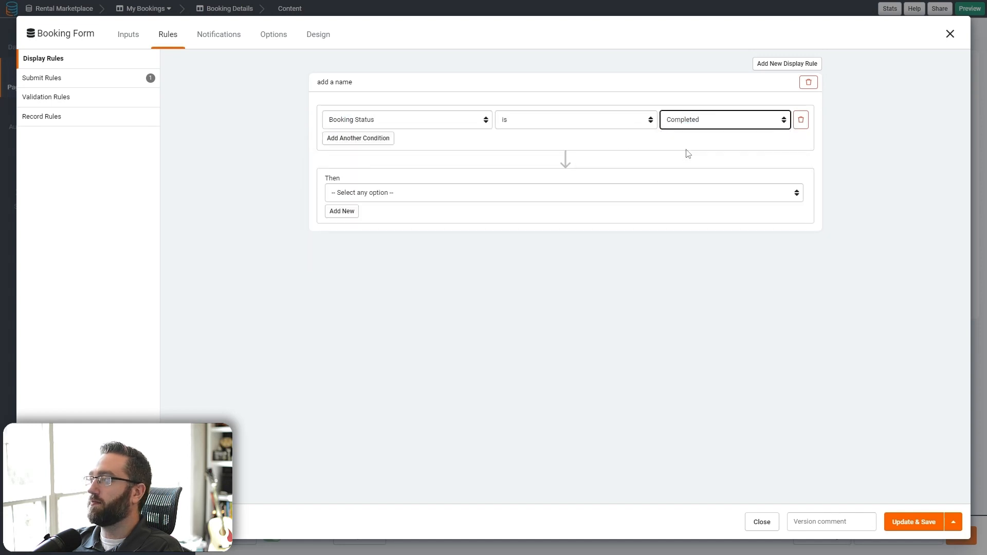
- Make the rule hide CSS selector .stripe-row, otherwise show it
{"action": "left_click", "coordinate": [388, 191]}
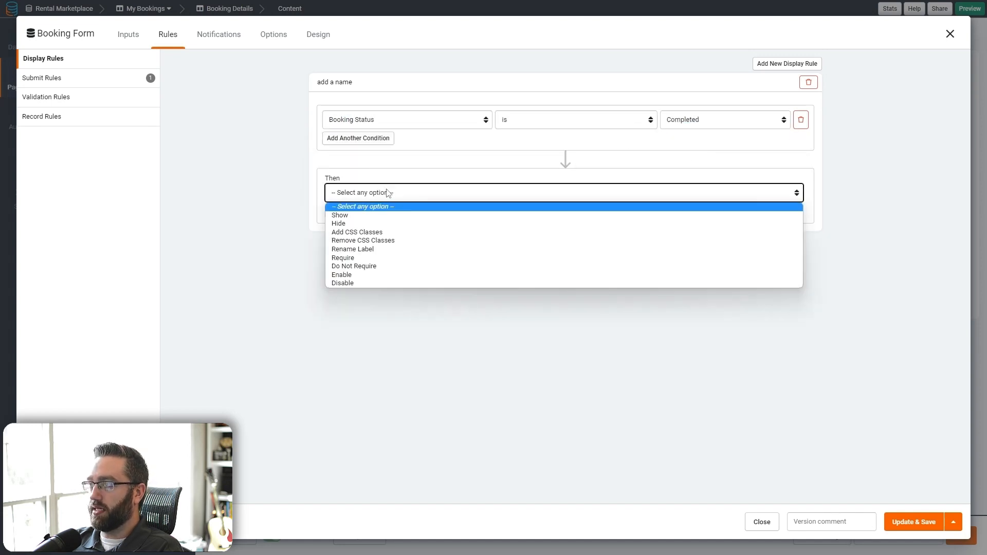
{"action": "left_click", "coordinate": [353, 225]}
{"action": "left_click", "coordinate": [632, 192]}
{"action": "left_click", "coordinate": [638, 300]}
{"action": "left_click", "coordinate": [600, 195]}
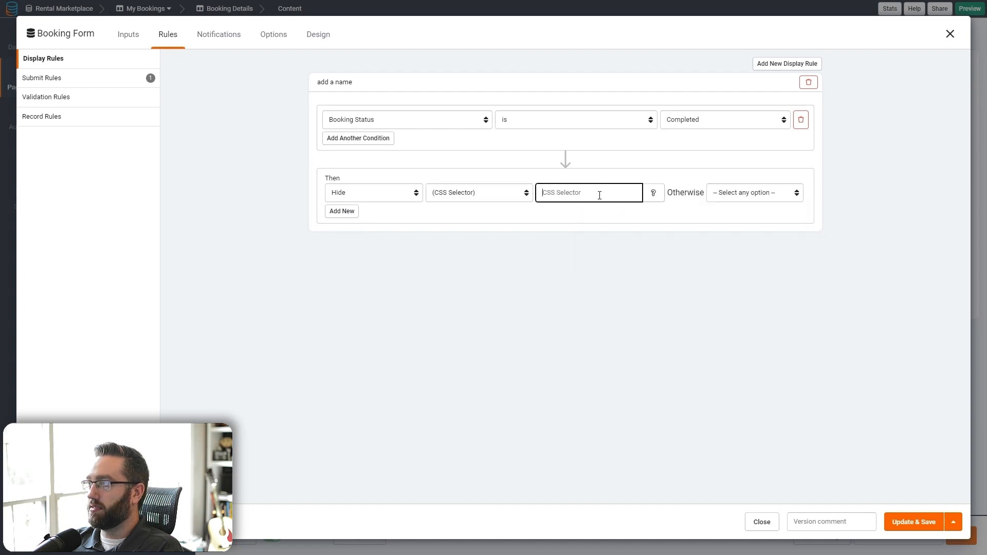
{"action": "type", "text": ".stripe-row"}
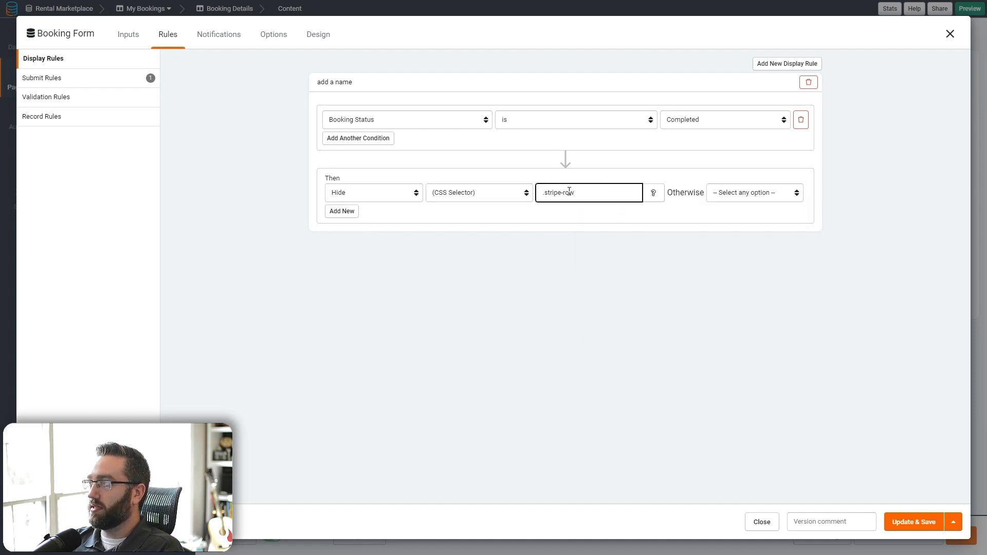
{"action": "left_click", "coordinate": [740, 195]}
{"action": "left_click", "coordinate": [740, 214]}
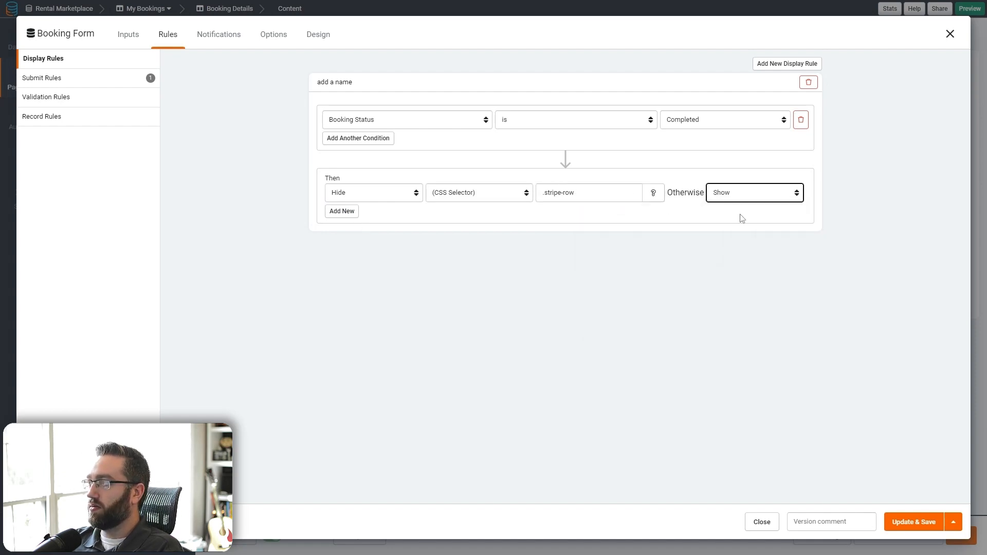
- Add a submit-button rule that disables the button when Booking Status is Completed
{"action": "left_click", "coordinate": [273, 35]}
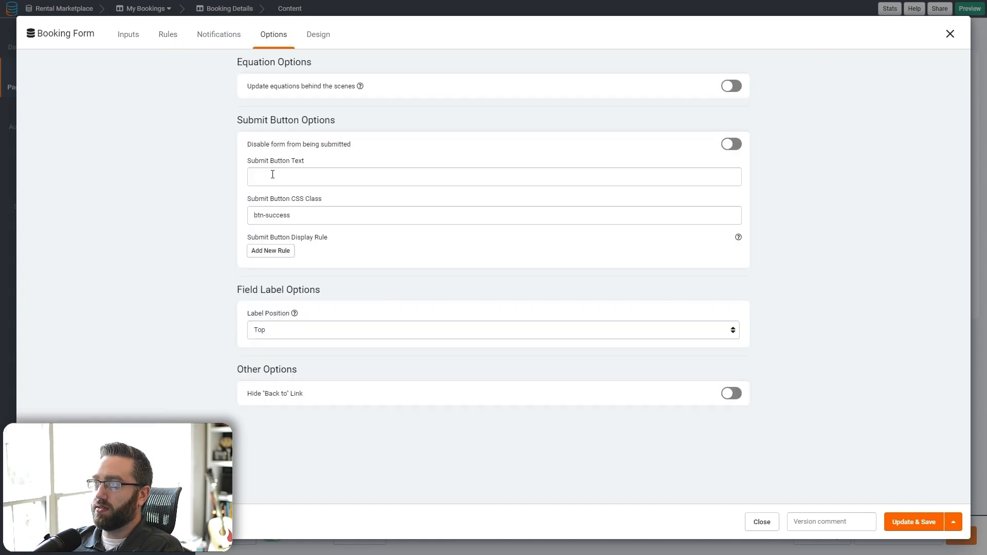
{"action": "left_click", "coordinate": [264, 252]}
{"action": "left_click", "coordinate": [268, 266]}
{"action": "left_click", "coordinate": [286, 374]}
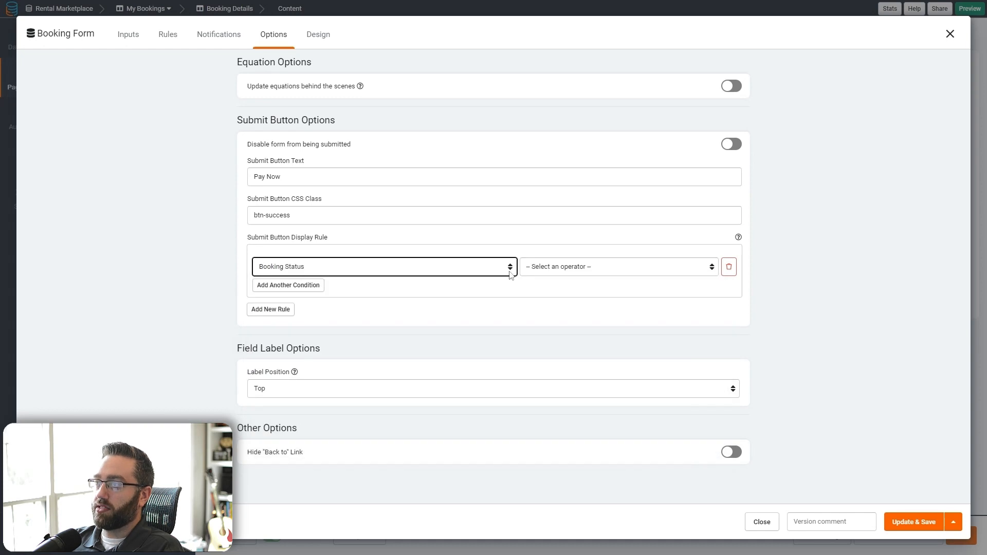
{"action": "left_click", "coordinate": [578, 267]}
{"action": "left_click", "coordinate": [602, 287]}
{"action": "left_click", "coordinate": [694, 267]}
{"action": "left_click", "coordinate": [668, 288]}
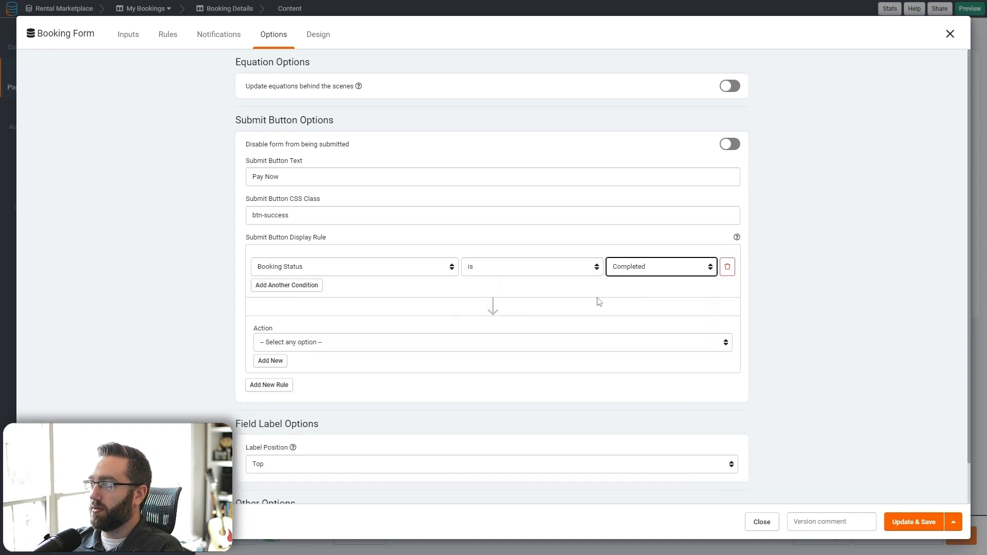
{"action": "left_click", "coordinate": [359, 340]}
{"action": "left_click", "coordinate": [282, 423]}
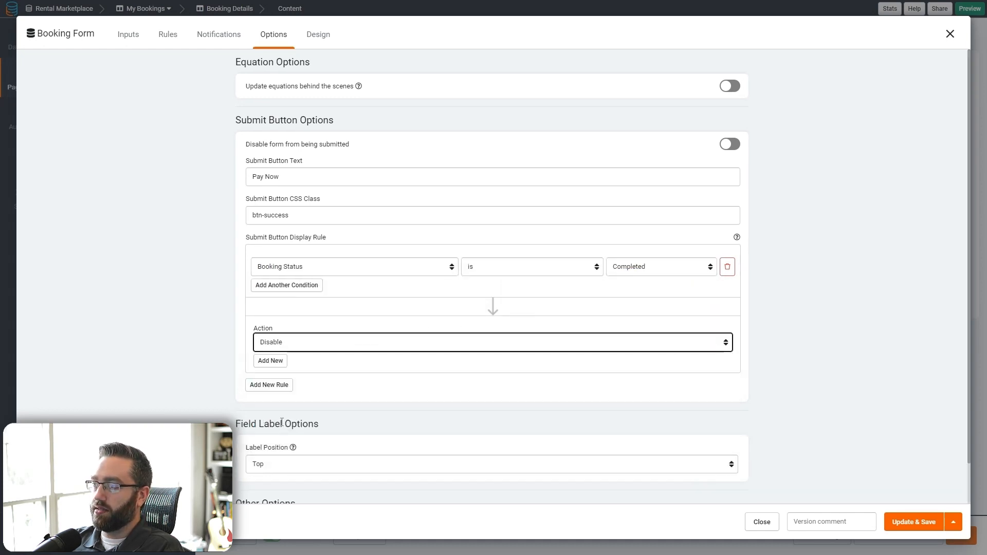
- Change the button text to 'You've already paid for this.', hide the Back to link, and save
{"action": "left_click", "coordinate": [270, 360]}
{"action": "left_click", "coordinate": [284, 363]}
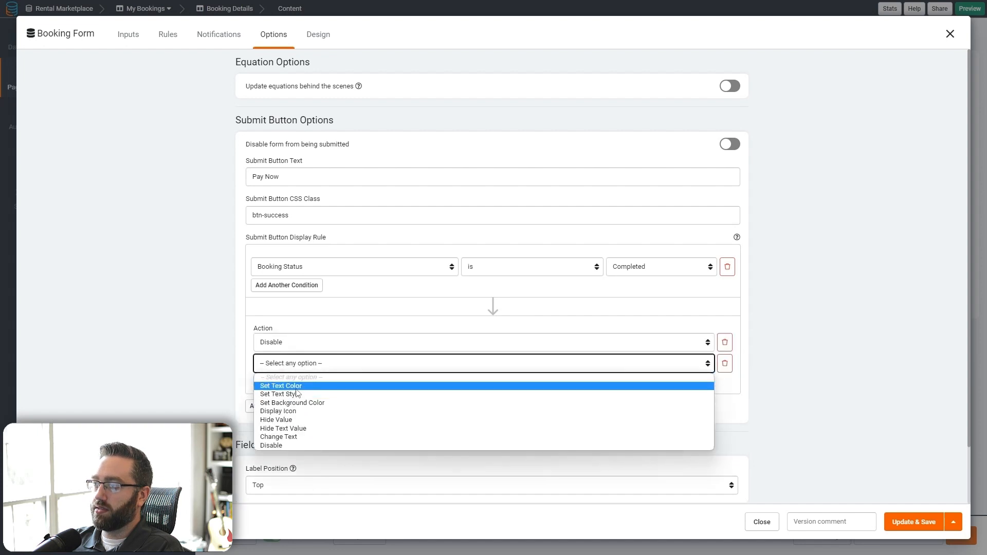
{"action": "left_click", "coordinate": [278, 436]}
{"action": "left_click", "coordinate": [523, 363]}
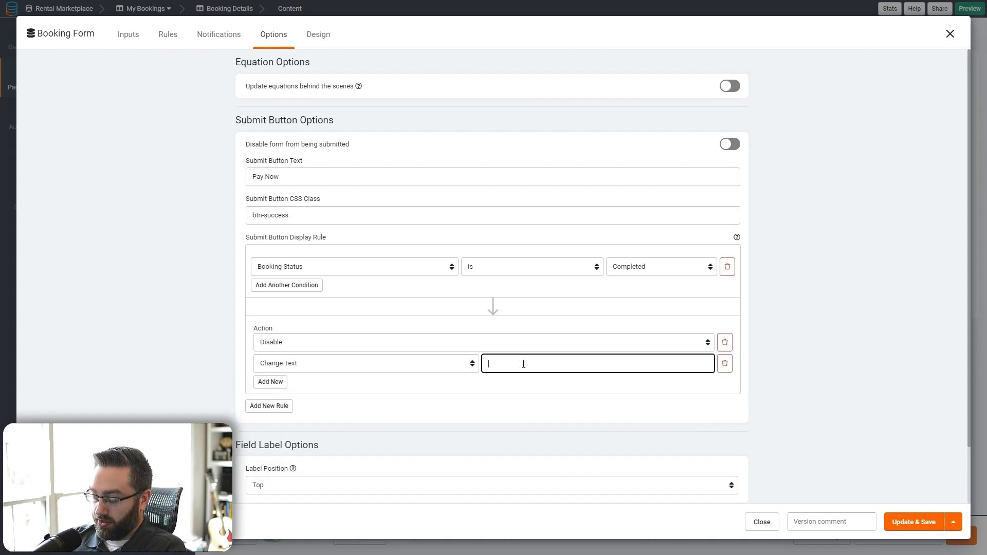
{"action": "type", "text": "Youve"}
{"action": "key", "text": "BackSpace"}
{"action": "key", "text": "BackSpace"}
{"action": "key", "text": "BackSpace"}
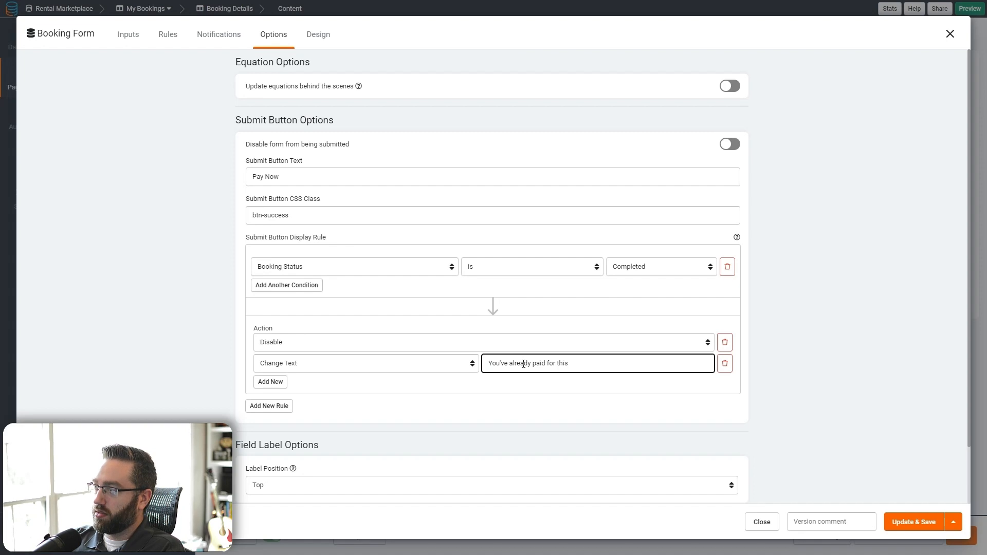
{"action": "scroll", "coordinate": [478, 405], "scroll_direction": "down", "scroll_amount": 2}
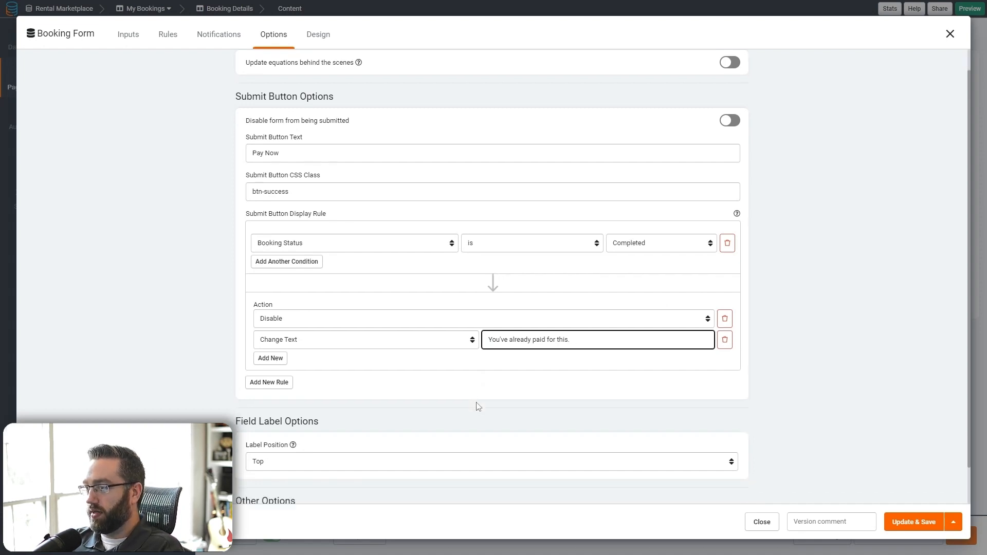
{"action": "left_click", "coordinate": [731, 487]}
{"action": "left_click", "coordinate": [730, 484]}
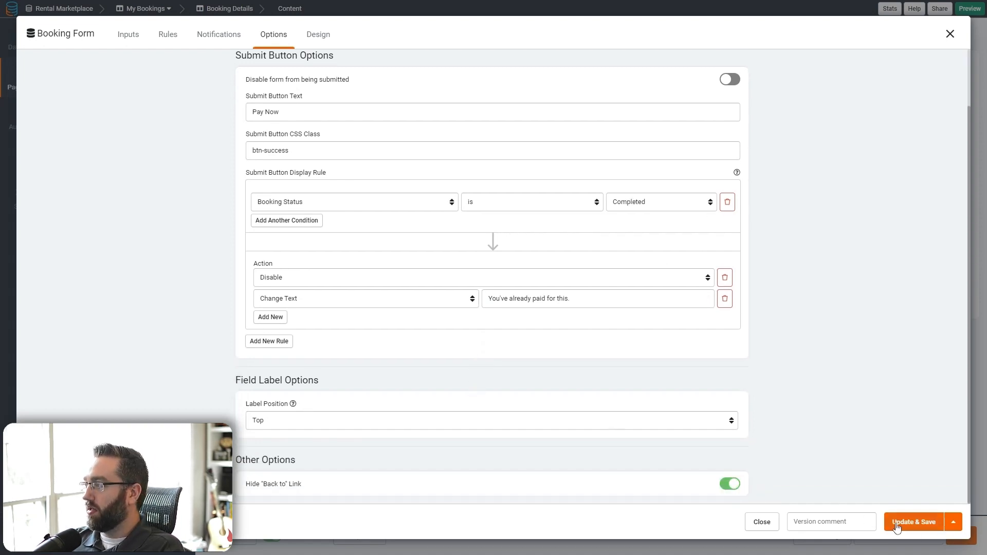
{"action": "left_click", "coordinate": [913, 521]}
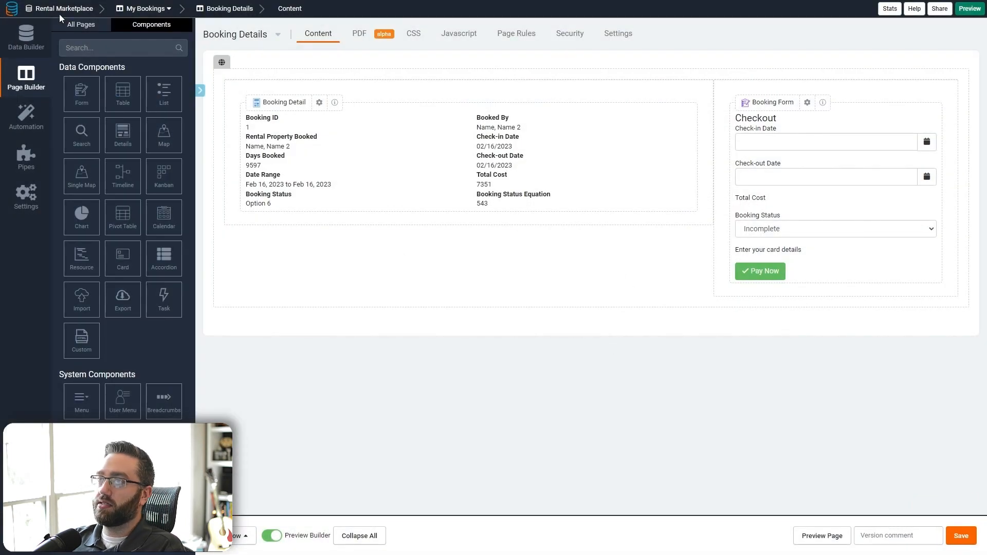
- Open the My Bookings Booking Details page and preview a booking's details and checkout live
{"action": "left_click", "coordinate": [81, 24]}
{"action": "left_click", "coordinate": [94, 212]}
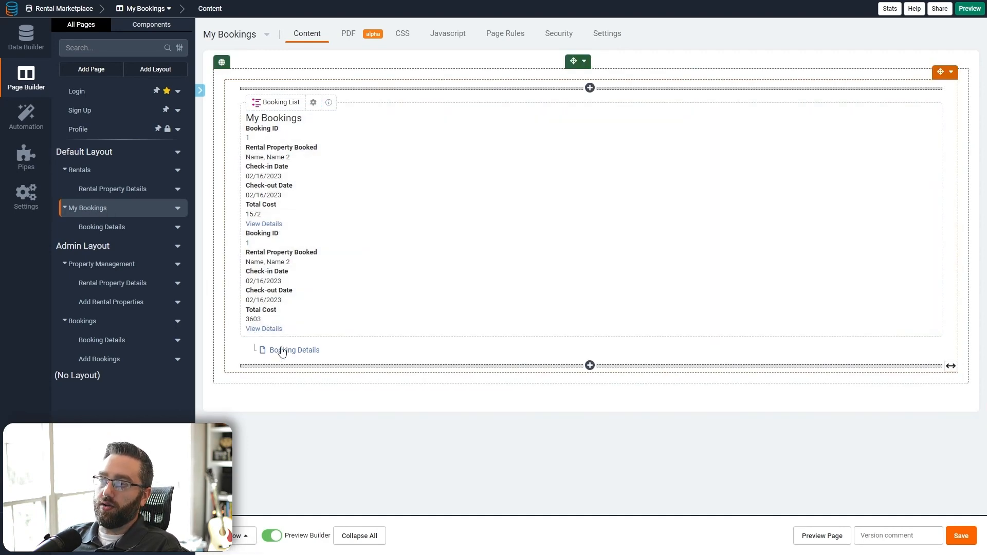
{"action": "left_click", "coordinate": [282, 351]}
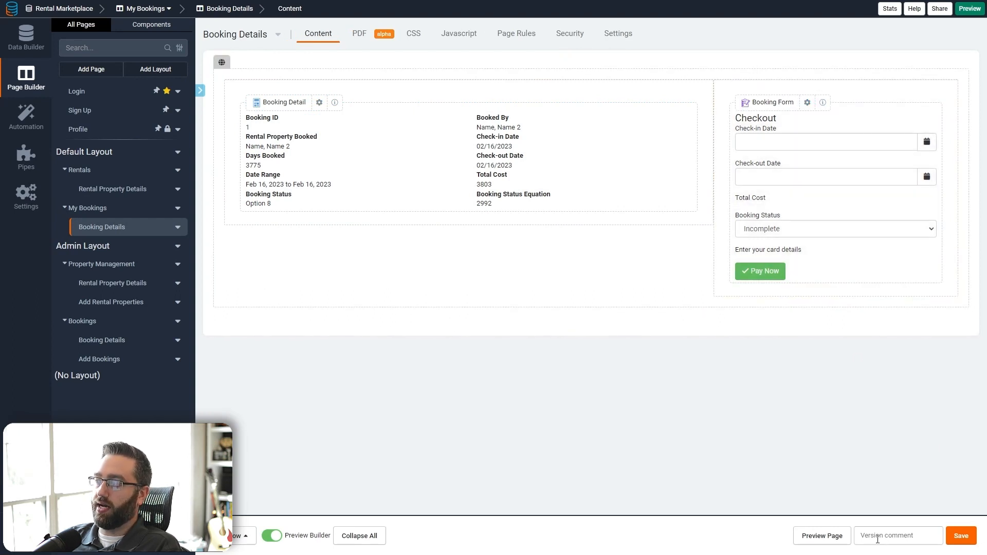
{"action": "left_click", "coordinate": [822, 536]}
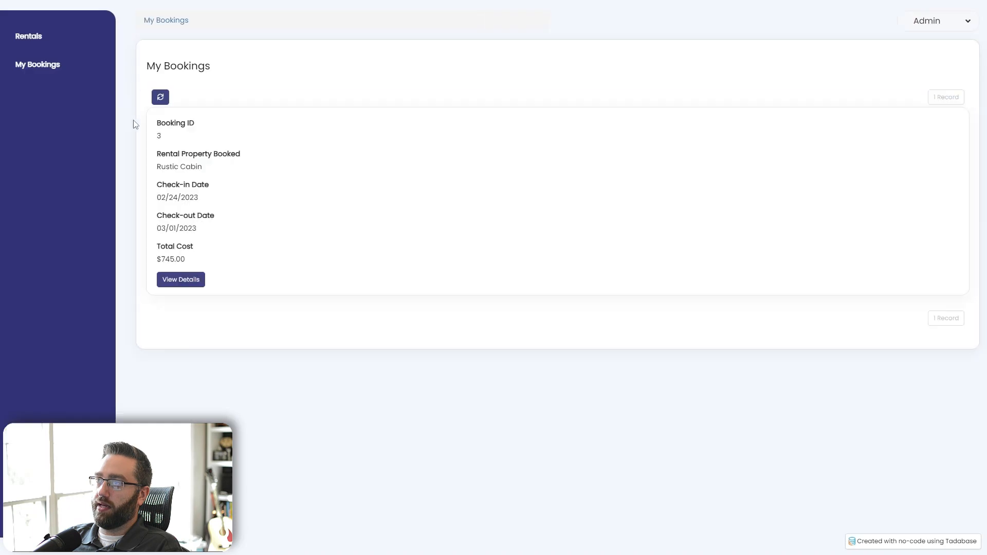
{"action": "left_click", "coordinate": [175, 282]}
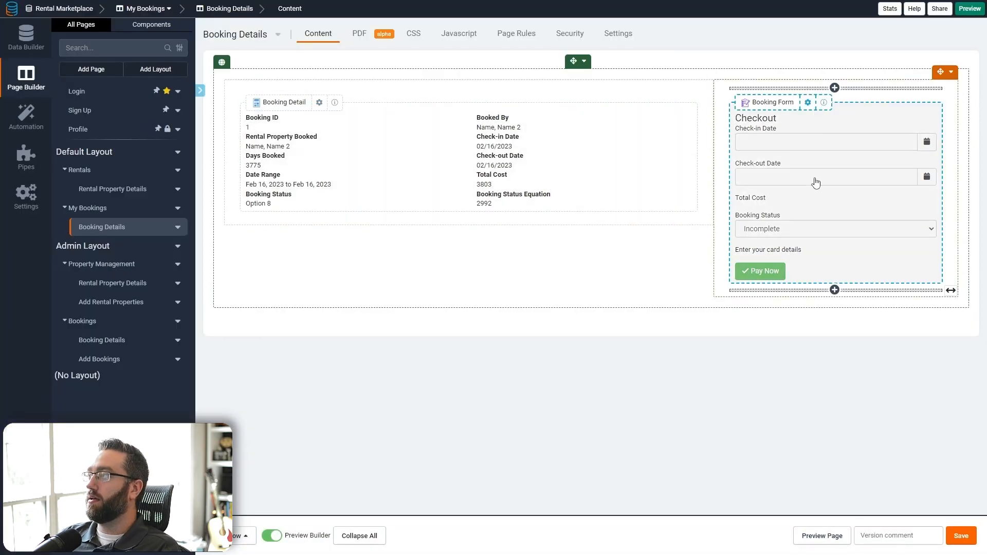
- Add a Booking Form record rule setting Booking Status to the custom value Completed, and save
{"action": "left_click", "coordinate": [808, 40]}
{"action": "left_click", "coordinate": [167, 35]}
{"action": "left_click", "coordinate": [75, 117]}
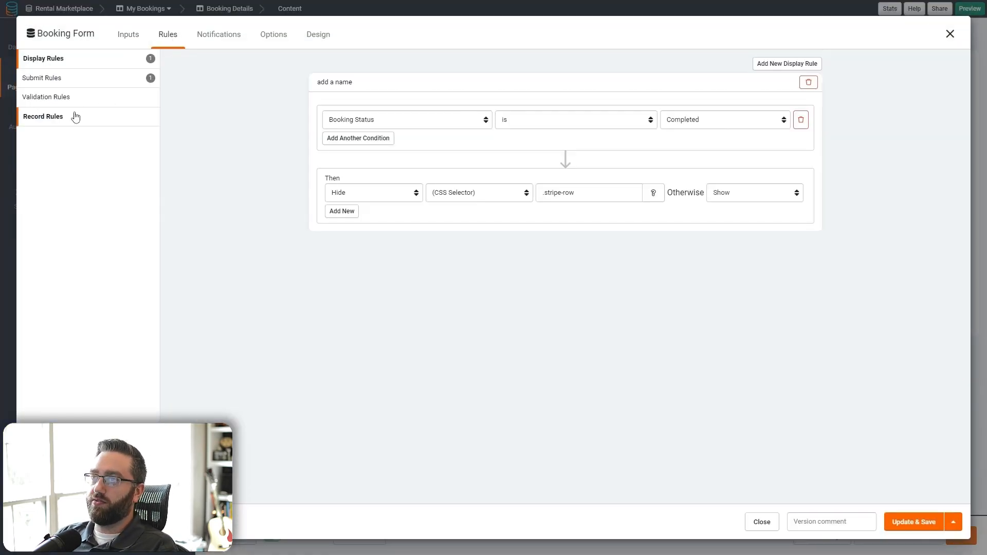
{"action": "left_click", "coordinate": [546, 190]}
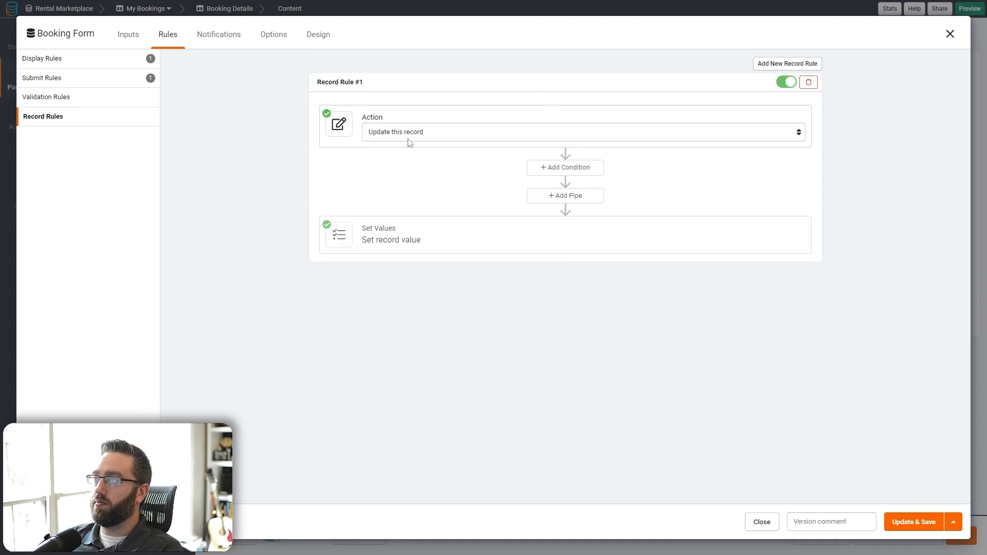
{"action": "left_click", "coordinate": [430, 247]}
{"action": "left_click", "coordinate": [398, 285]}
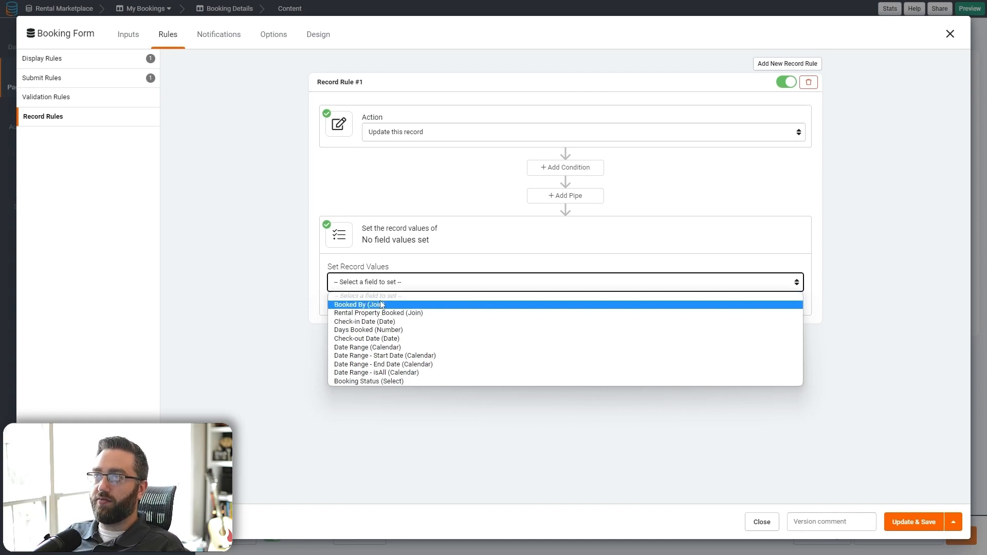
{"action": "left_click", "coordinate": [350, 381]}
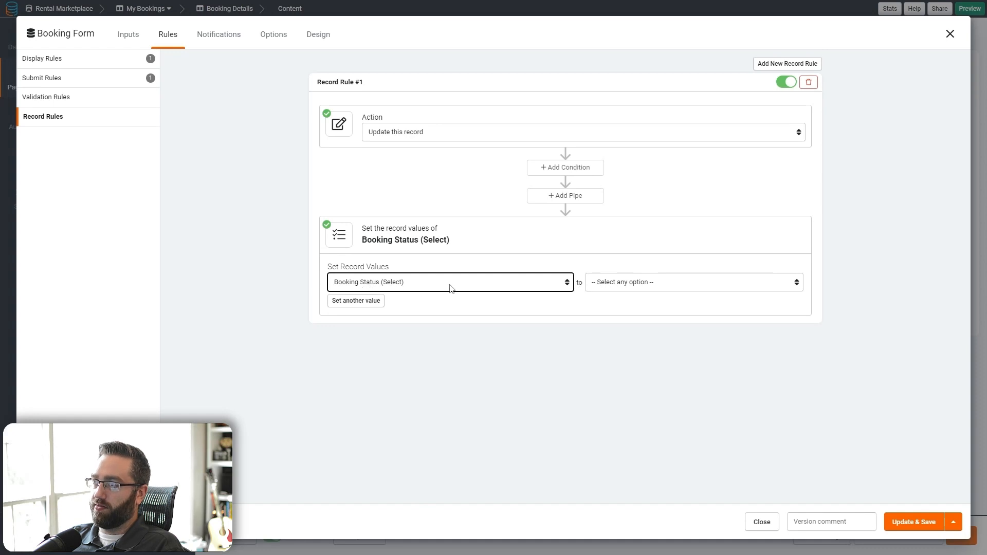
{"action": "left_click", "coordinate": [626, 284]}
{"action": "left_click", "coordinate": [627, 302]}
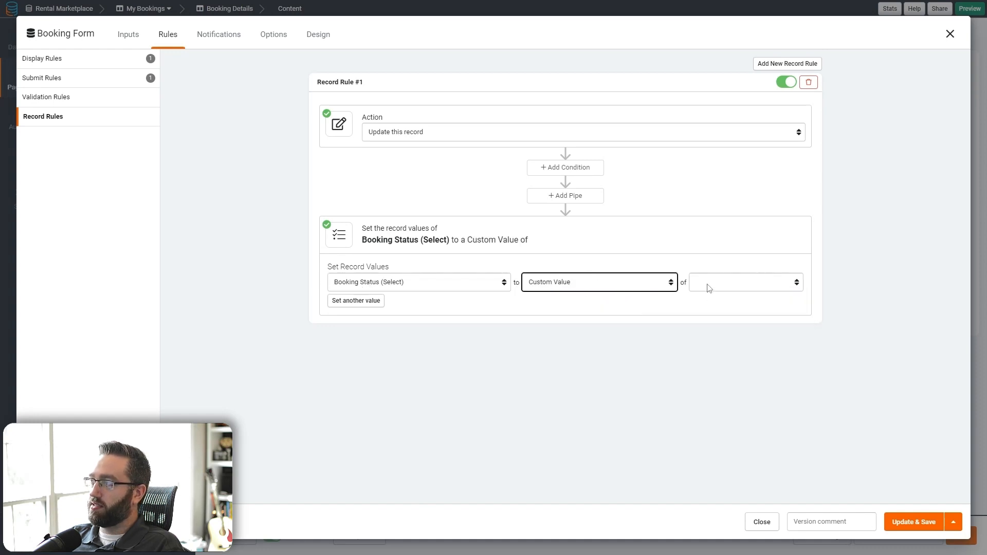
{"action": "left_click", "coordinate": [708, 283]}
{"action": "left_click", "coordinate": [712, 312]}
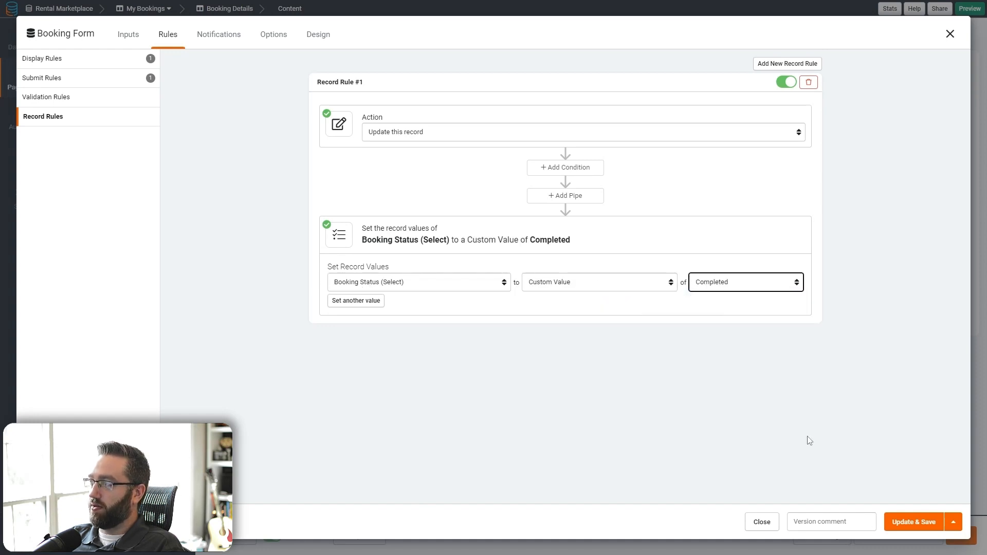
{"action": "left_click", "coordinate": [902, 522]}
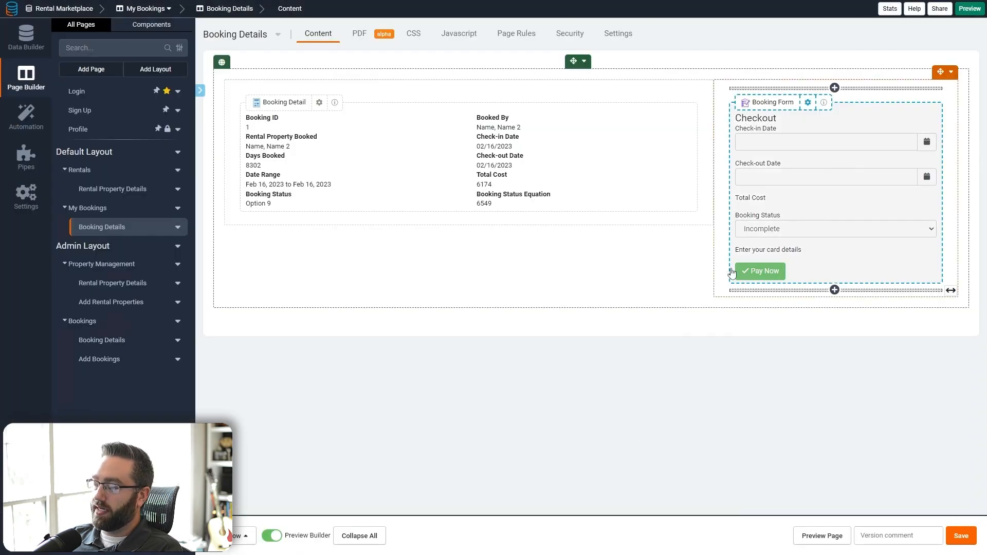
- In the live app preview, pay for the Rustic Cabin booking with Stripe test card details
{"action": "left_click", "coordinate": [828, 537]}
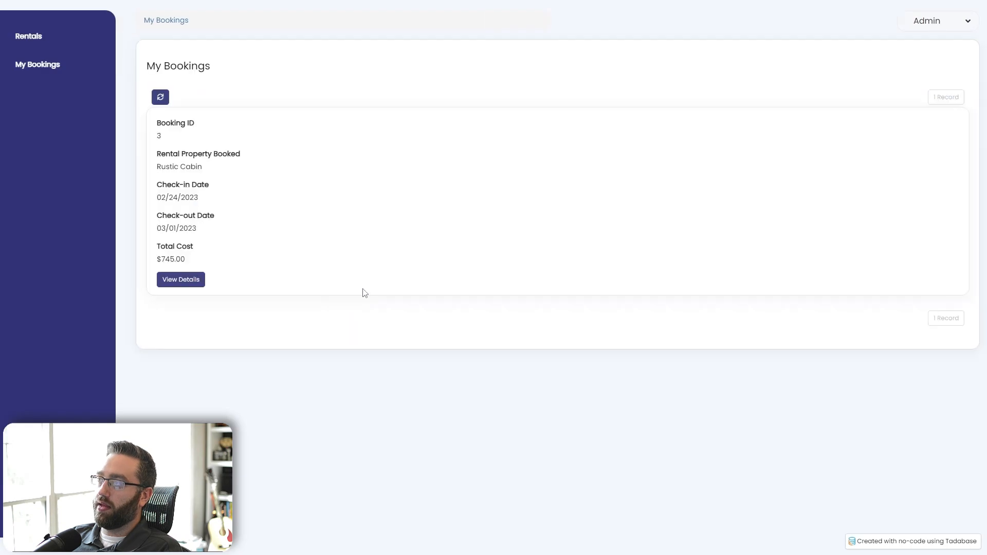
{"action": "left_click", "coordinate": [192, 279]}
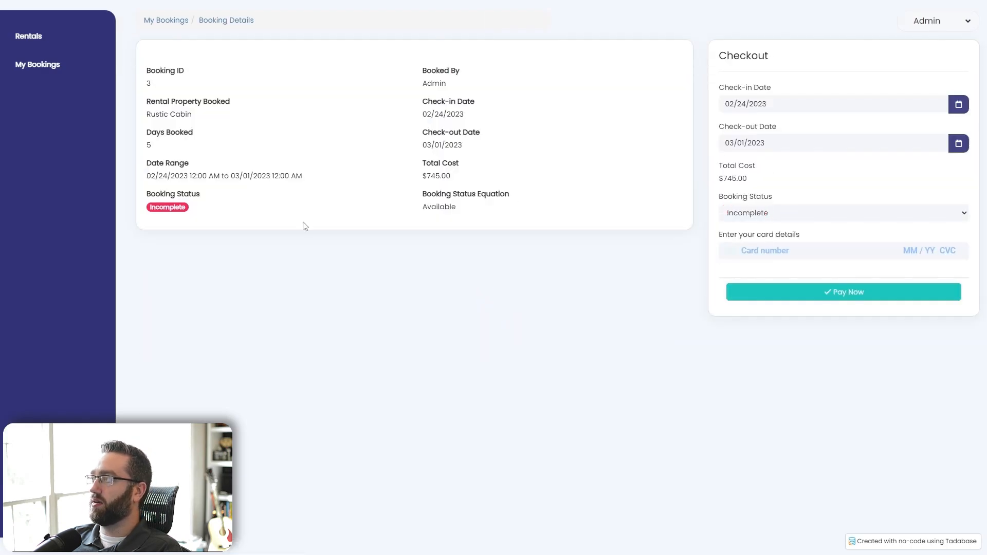
{"action": "left_click", "coordinate": [784, 249]}
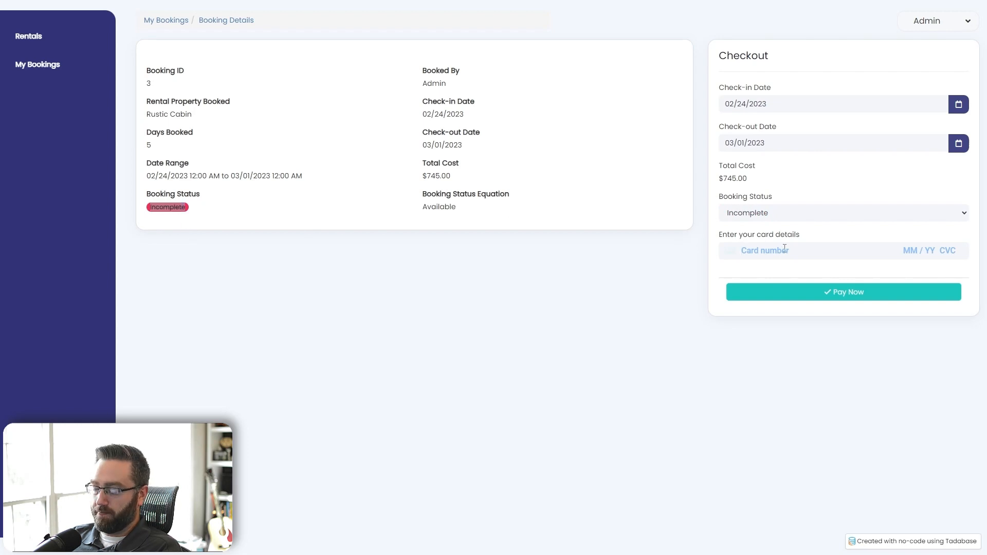
{"action": "type", "text": "4242 4242 4242 4242 "}
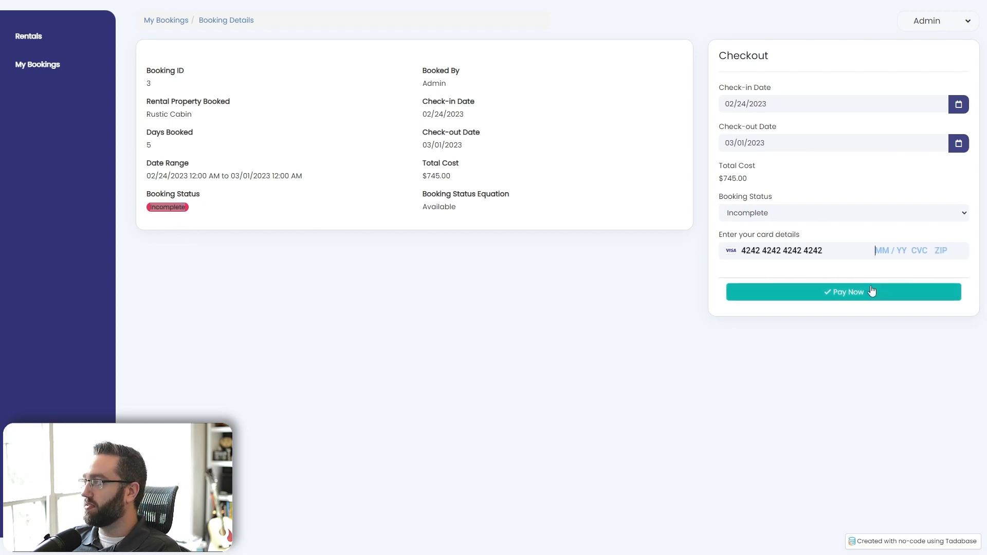
{"action": "type", "text": "12 / 33 123 12345"}
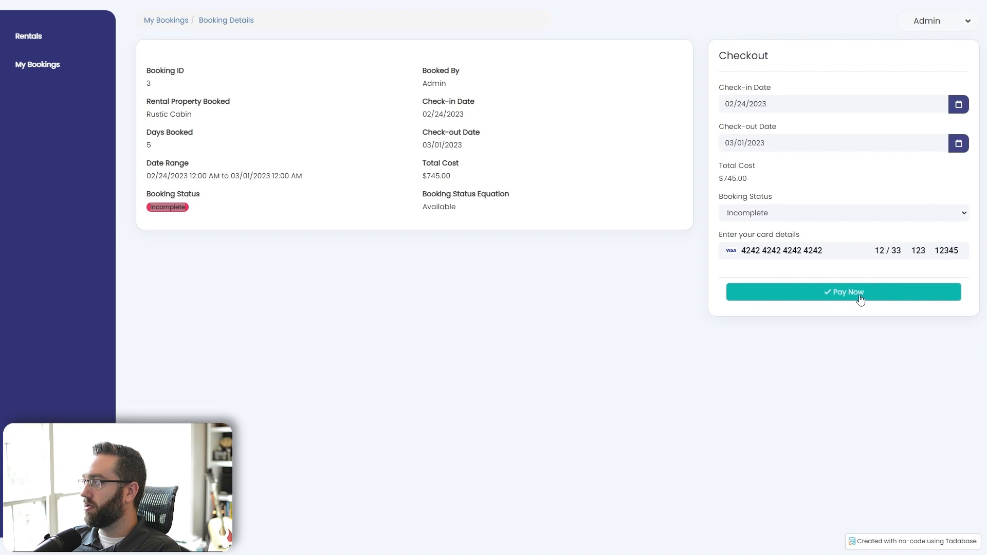
{"action": "left_click", "coordinate": [872, 291]}
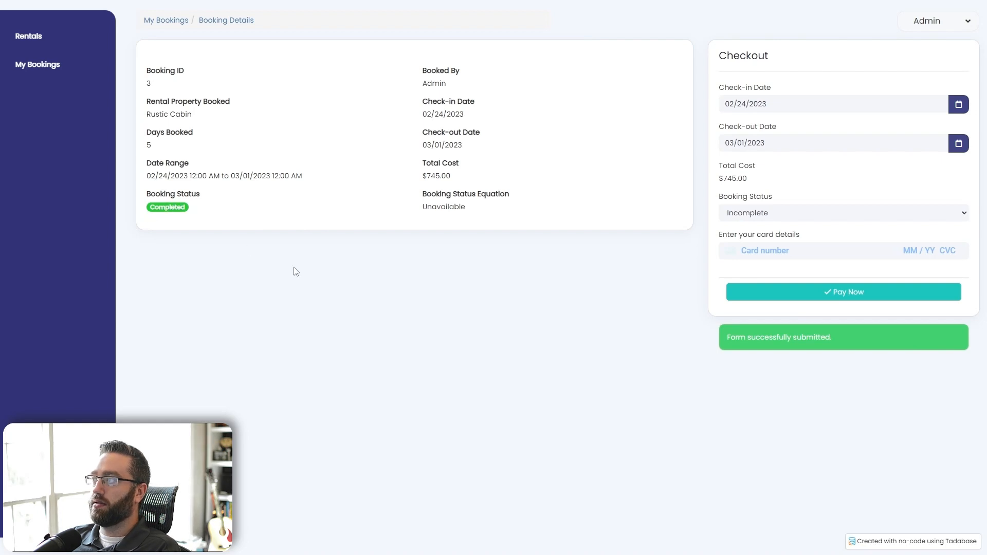
- Reopen the booking to confirm it reads Completed and already paid, then return to the builder
{"action": "left_click", "coordinate": [162, 21]}
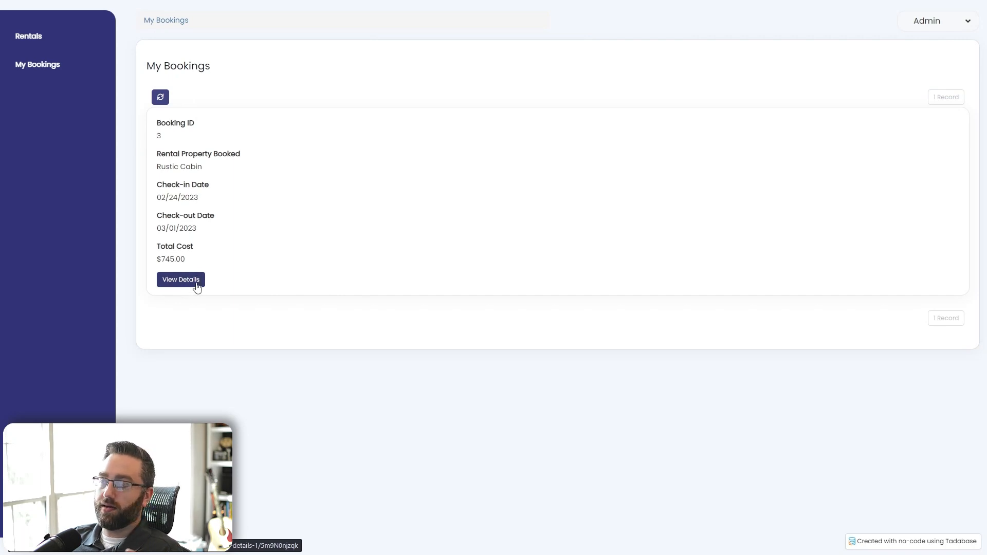
{"action": "left_click", "coordinate": [197, 283]}
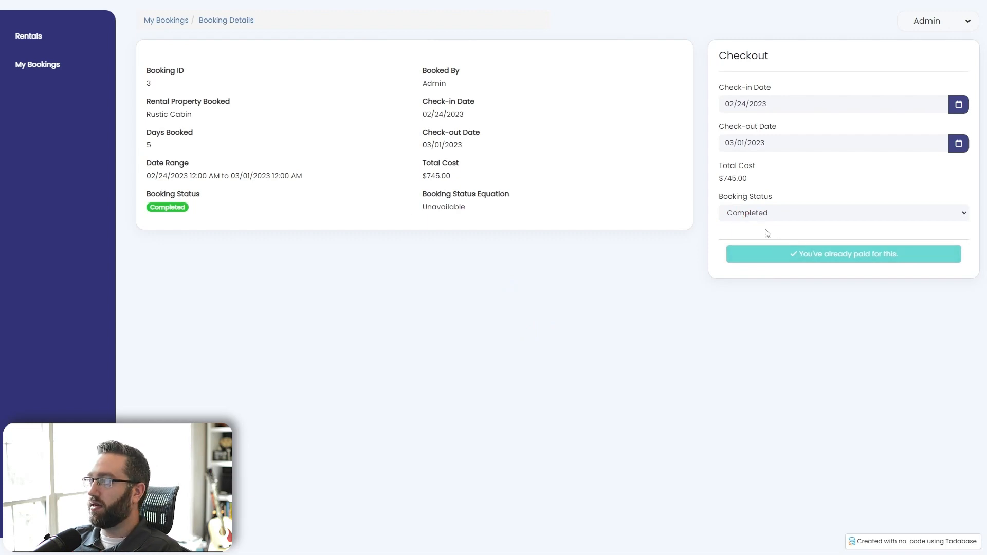
{"action": "left_click_drag", "start_coordinate": [937, 235], "coordinate": [681, 232]}
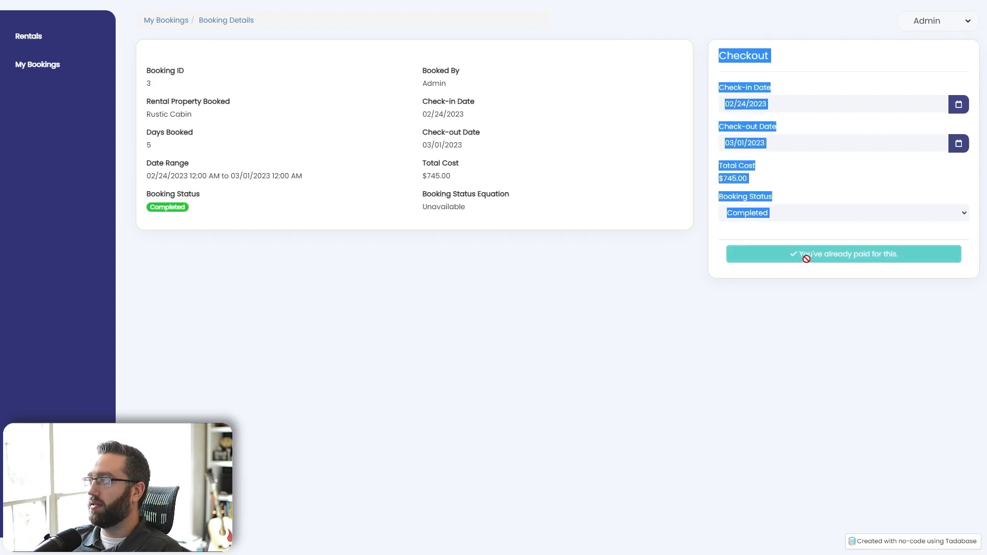
{"action": "left_click", "coordinate": [749, 281]}
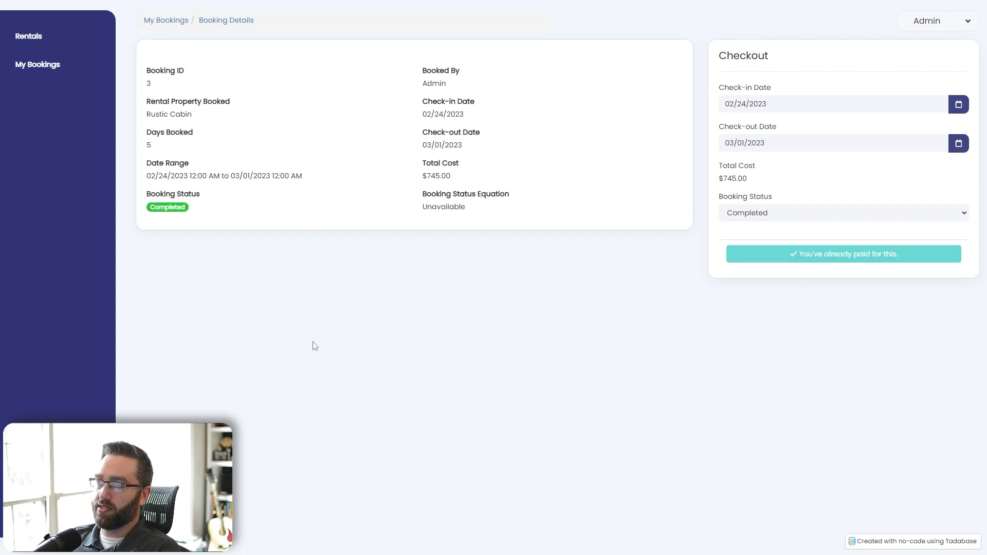
{"action": "key", "text": "ctrl+shift+Tab"}
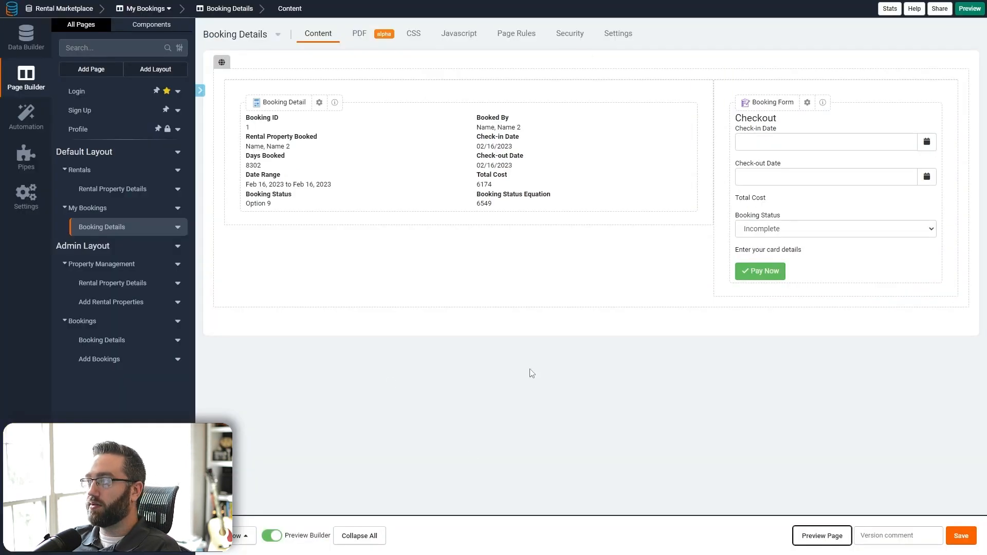
- Add a 1 Column row with a Form component, then dismiss the Add New Form dialog
{"action": "left_click", "coordinate": [249, 537]}
{"action": "left_click", "coordinate": [227, 421]}
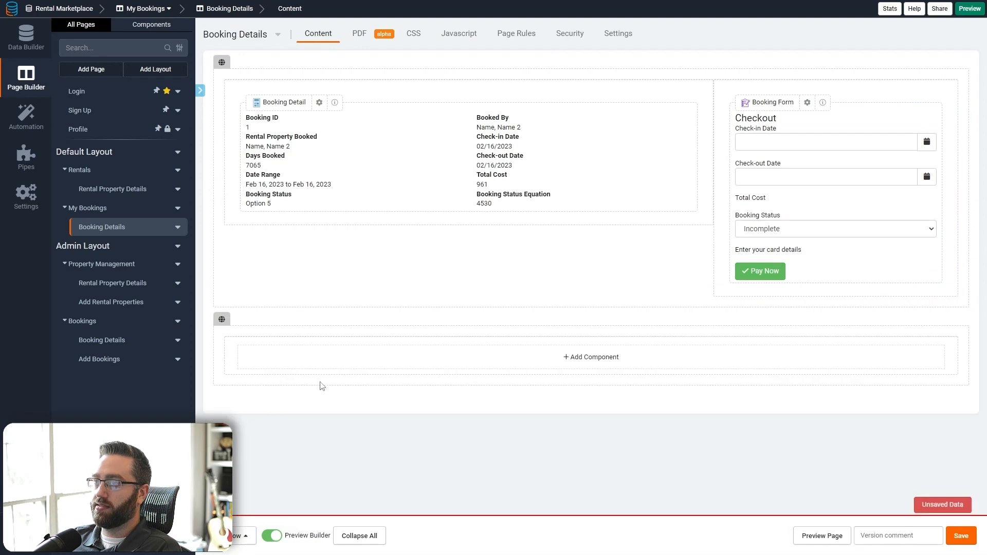
{"action": "left_click", "coordinate": [347, 364]}
{"action": "left_click", "coordinate": [78, 97]}
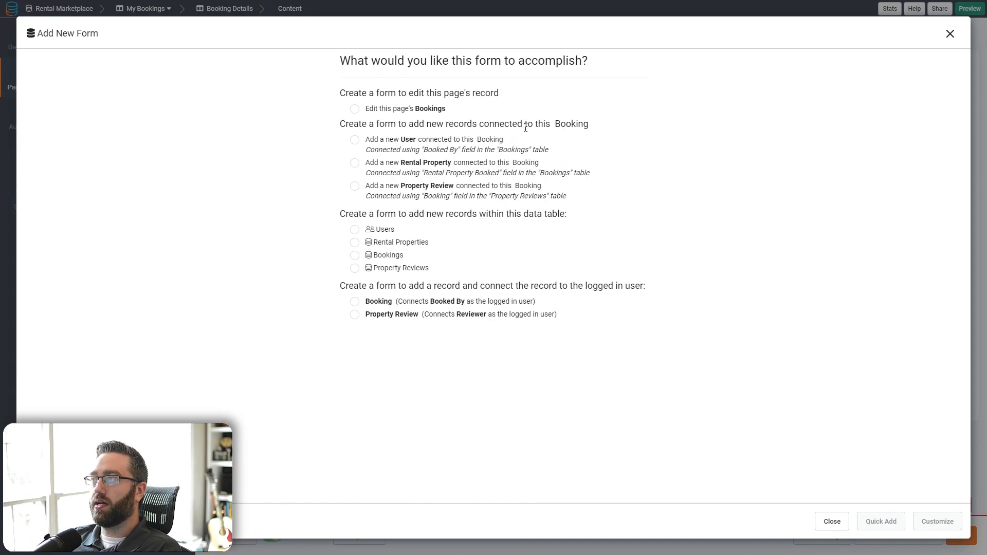
{"action": "left_click", "coordinate": [950, 34]}
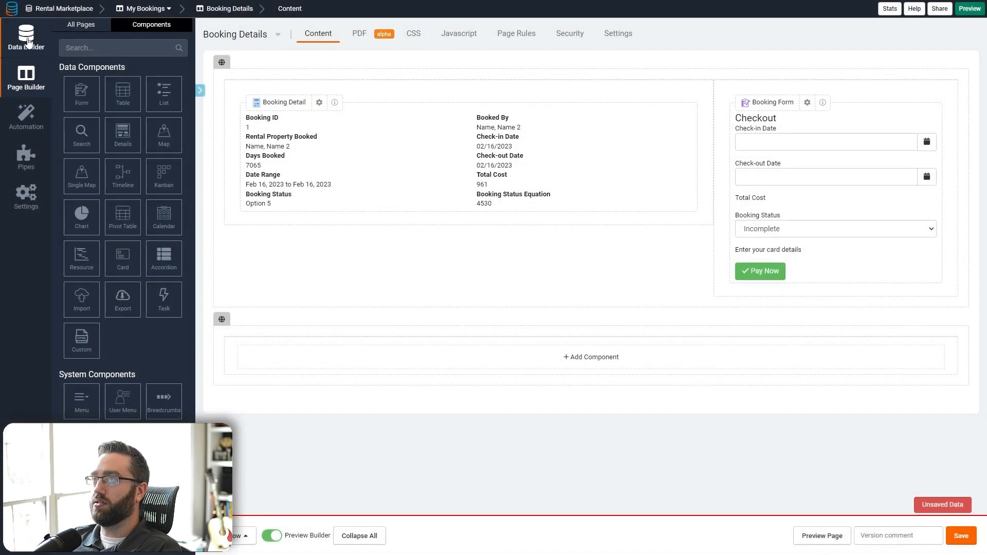
- Leave the page unsaved for the Data Builder and select the Property Reviews table
{"action": "left_click", "coordinate": [26, 42]}
{"action": "left_click", "coordinate": [414, 63]}
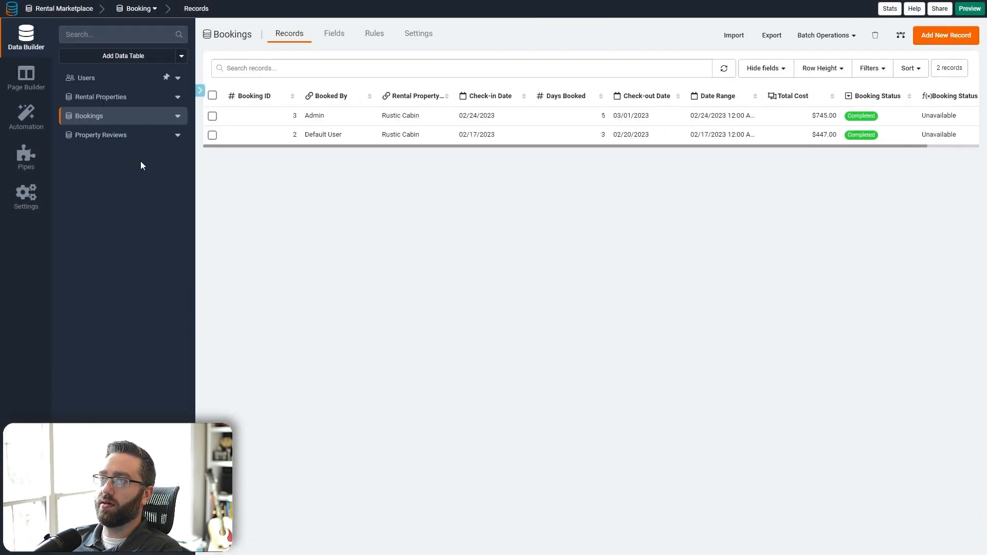
{"action": "left_click", "coordinate": [79, 134]}
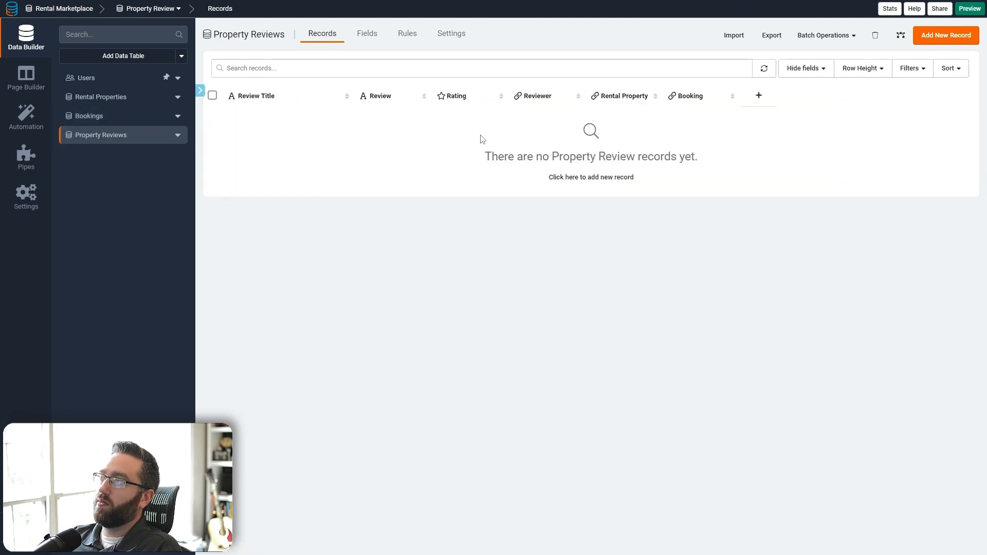
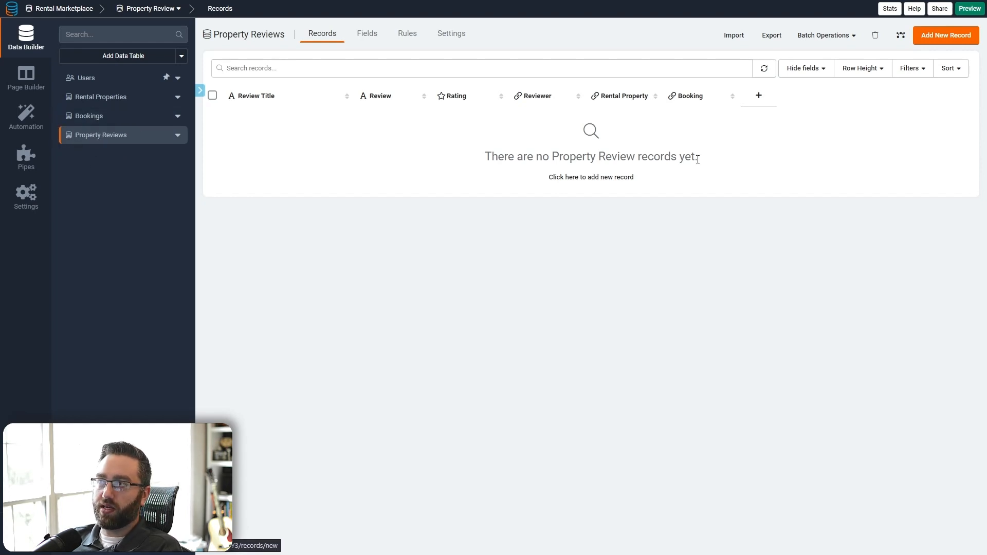
- On Booking Details, add a 1-column row with a Property Review form connected to this Booking
{"action": "left_click", "coordinate": [23, 83]}
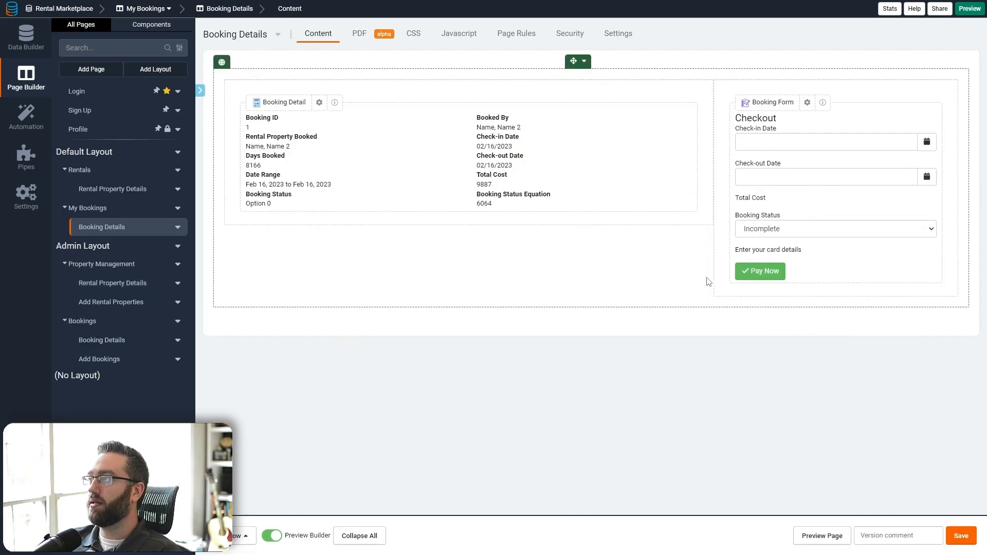
{"action": "left_click", "coordinate": [240, 536]}
{"action": "left_click", "coordinate": [236, 421]}
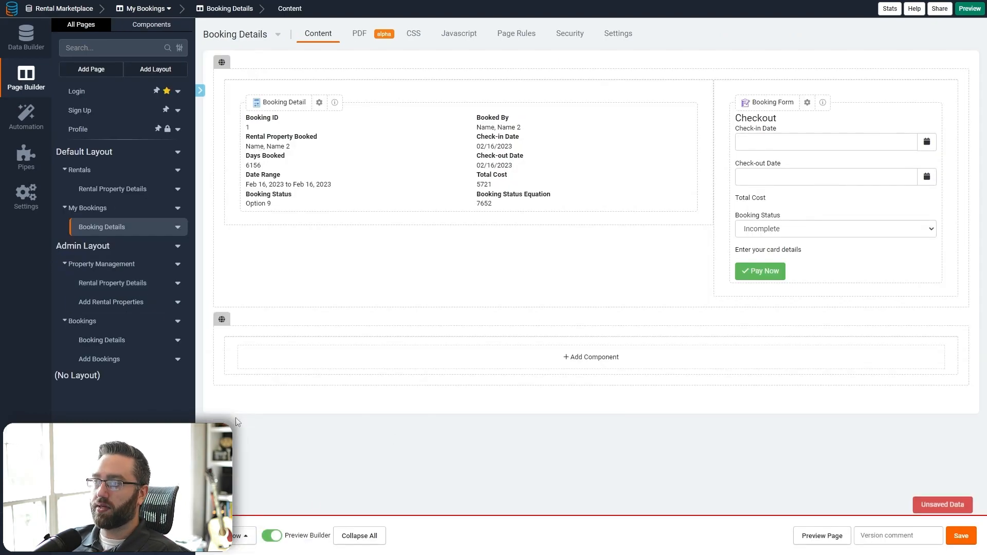
{"action": "left_click", "coordinate": [322, 367]}
{"action": "left_click", "coordinate": [83, 105]}
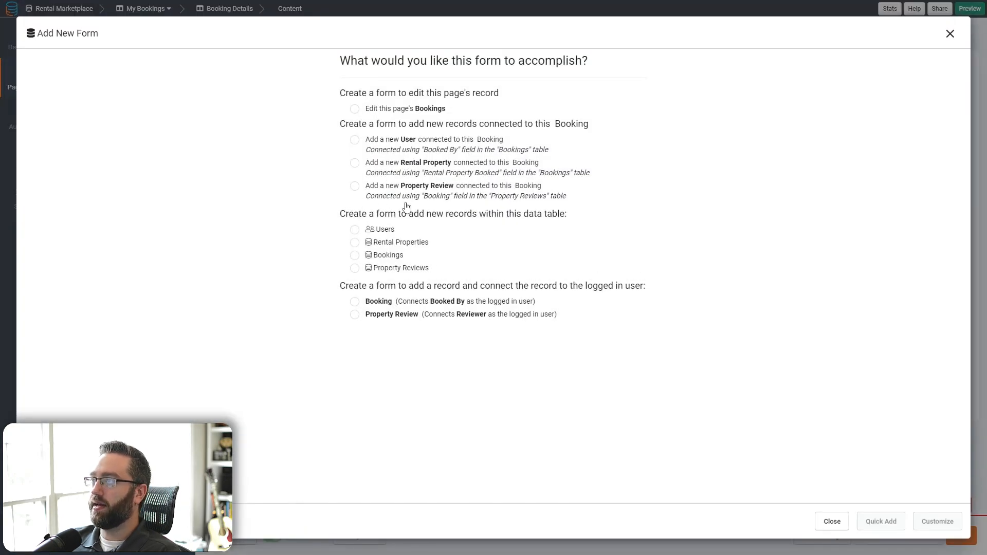
{"action": "left_click", "coordinate": [478, 190]}
{"action": "left_click", "coordinate": [951, 526]}
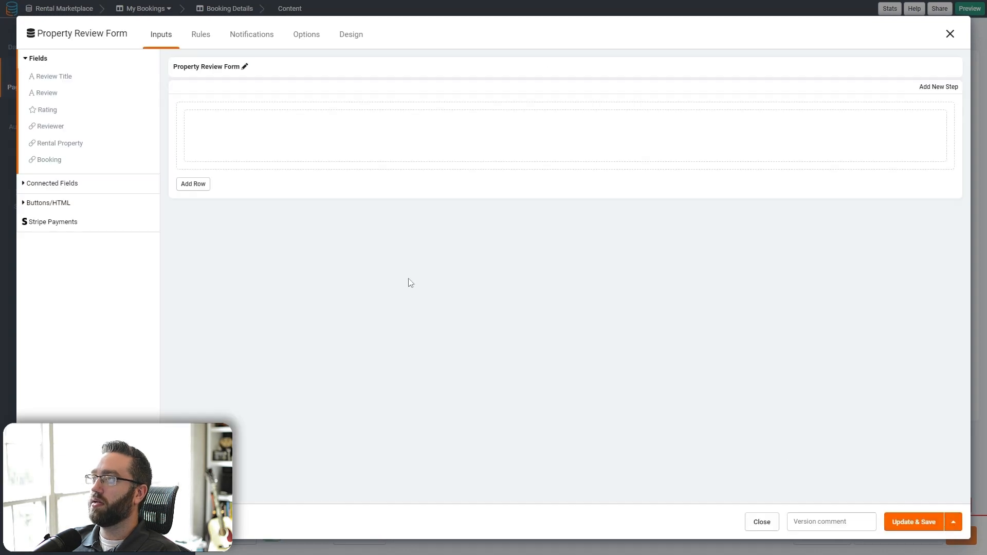
- Rename the form heading to 'Leave a review' and add Review Title, Review and Rating fields
{"action": "left_click", "coordinate": [241, 67]}
{"action": "left_click", "coordinate": [239, 69]}
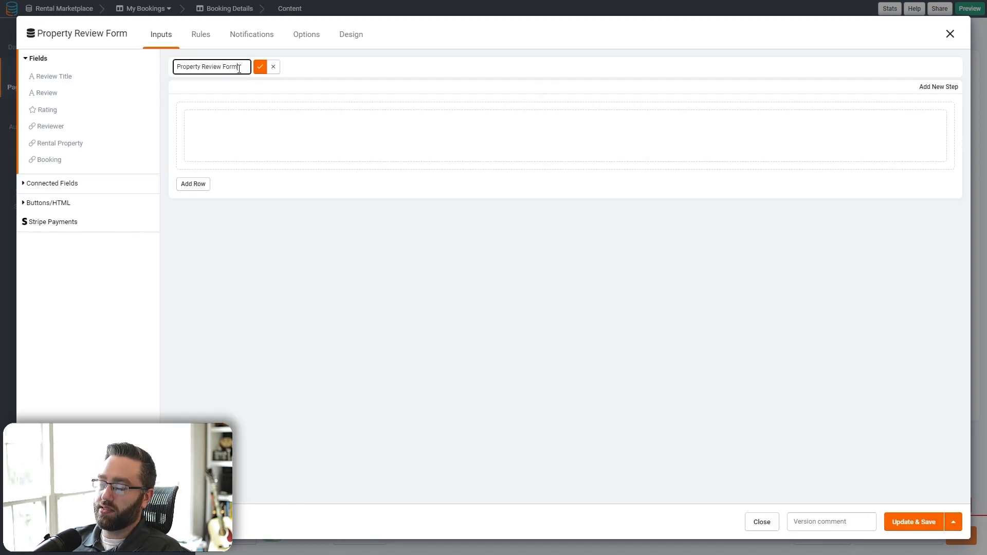
{"action": "key", "text": "ctrl+a"}
{"action": "type", "text": "L"}
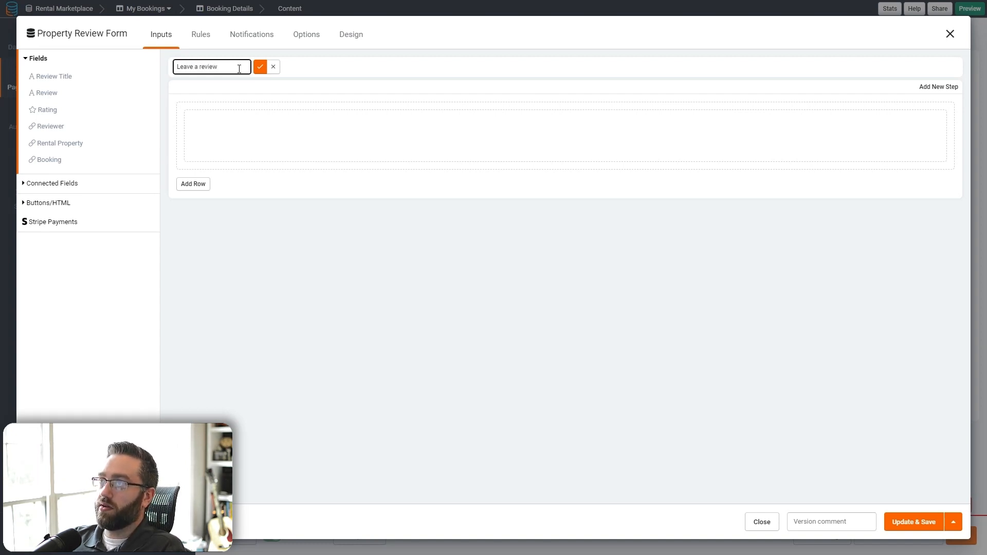
{"action": "left_click", "coordinate": [259, 67]}
{"action": "left_click", "coordinate": [44, 76]}
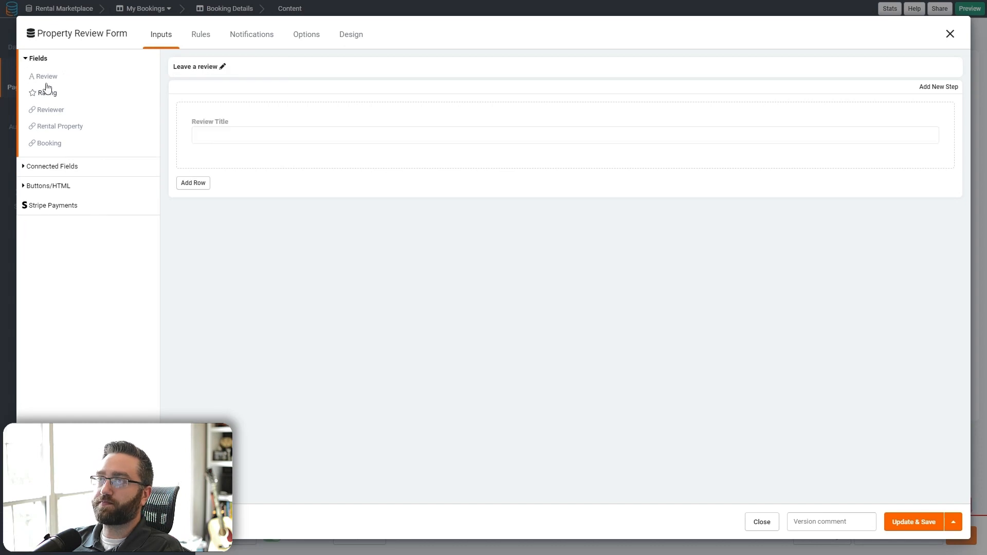
{"action": "left_click", "coordinate": [46, 78]}
{"action": "left_click", "coordinate": [47, 77]}
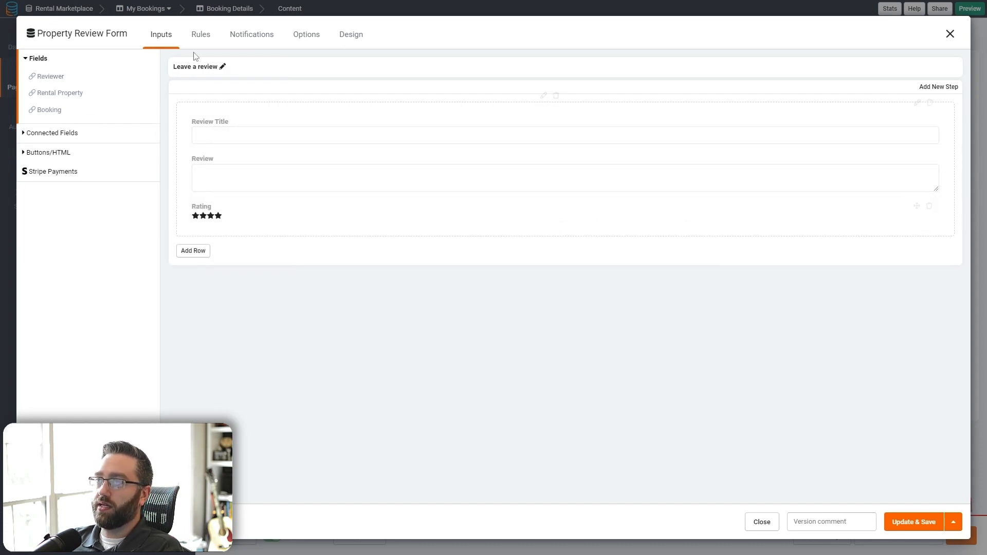
{"action": "left_click", "coordinate": [200, 34]}
- Add a record rule that sets Reviewer to the logged-in user
{"action": "left_click", "coordinate": [43, 116]}
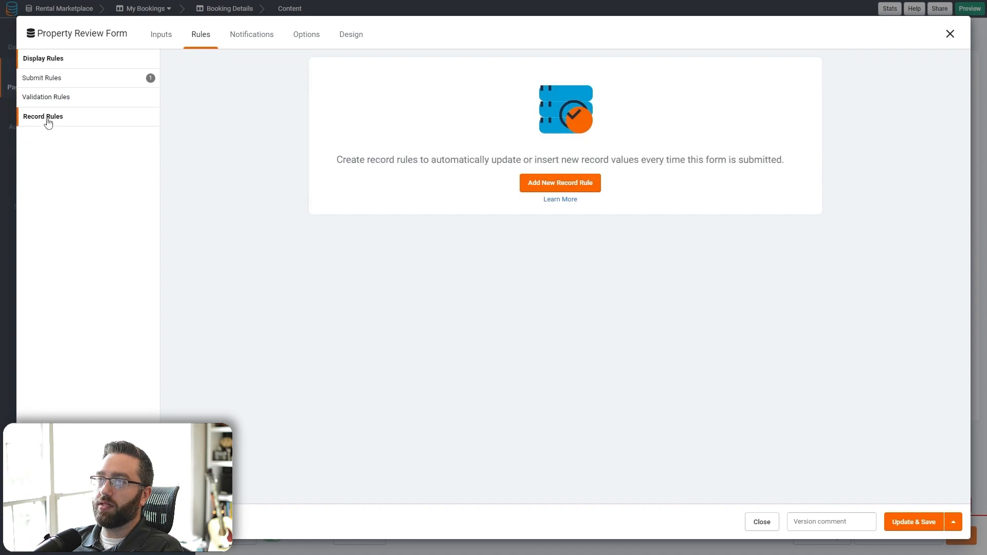
{"action": "left_click", "coordinate": [575, 191]}
{"action": "left_click", "coordinate": [374, 240]}
{"action": "left_click", "coordinate": [396, 284]}
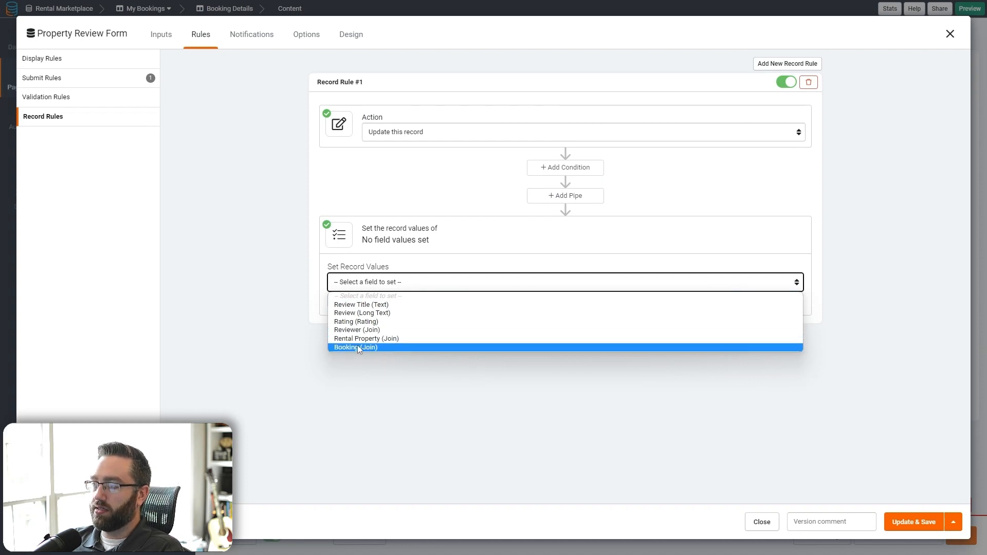
{"action": "left_click", "coordinate": [356, 330]}
{"action": "left_click", "coordinate": [588, 283]}
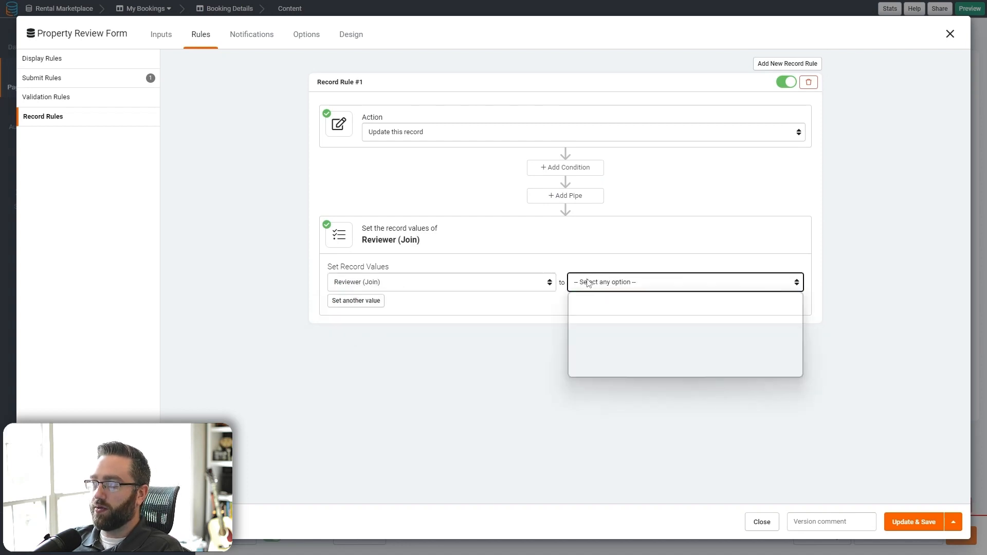
{"action": "left_click", "coordinate": [601, 338]}
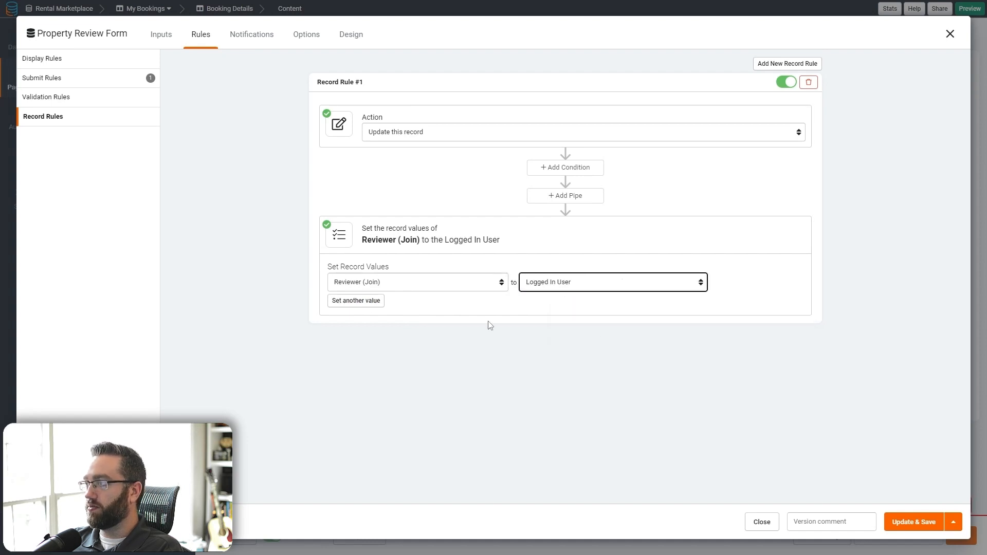
- Also set Rental Property from the booking's connected Rental Property Booked, then save the form
{"action": "left_click", "coordinate": [339, 303]}
{"action": "left_click", "coordinate": [338, 304]}
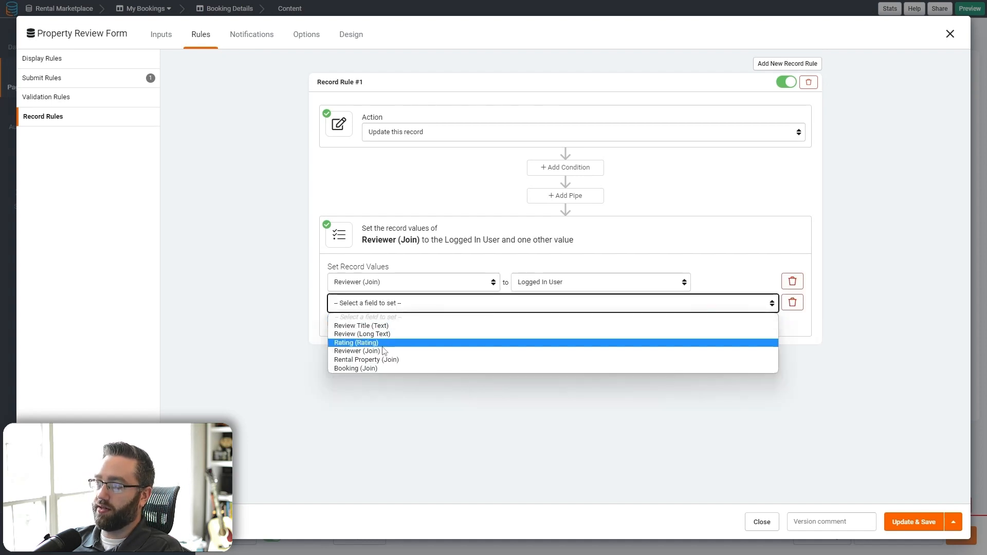
{"action": "left_click", "coordinate": [359, 360]}
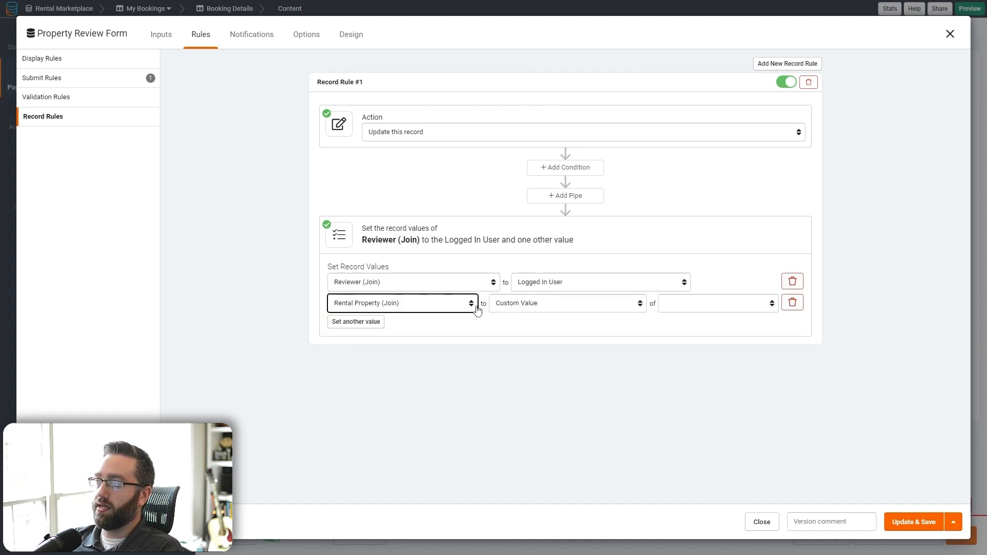
{"action": "left_click", "coordinate": [538, 307]}
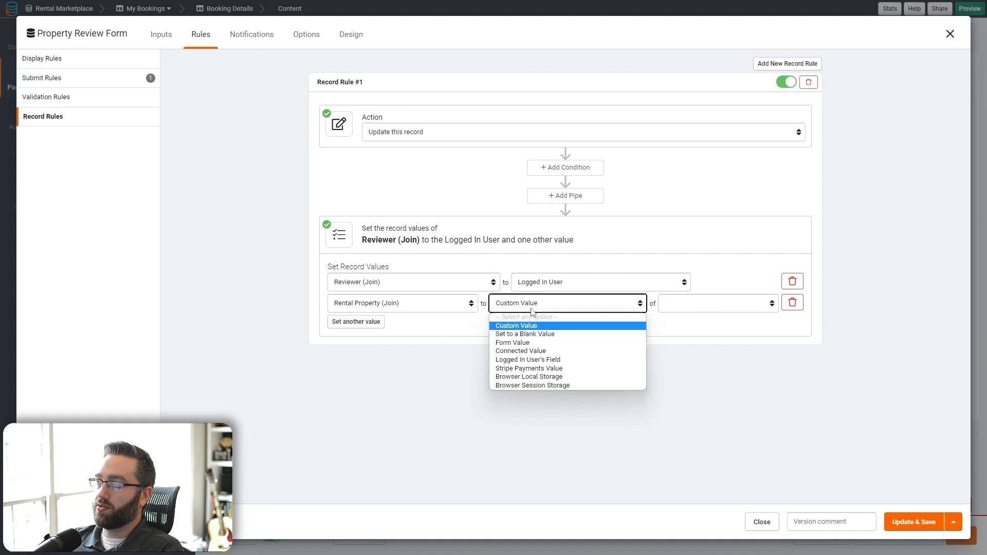
{"action": "left_click", "coordinate": [527, 350]}
{"action": "left_click", "coordinate": [657, 302]}
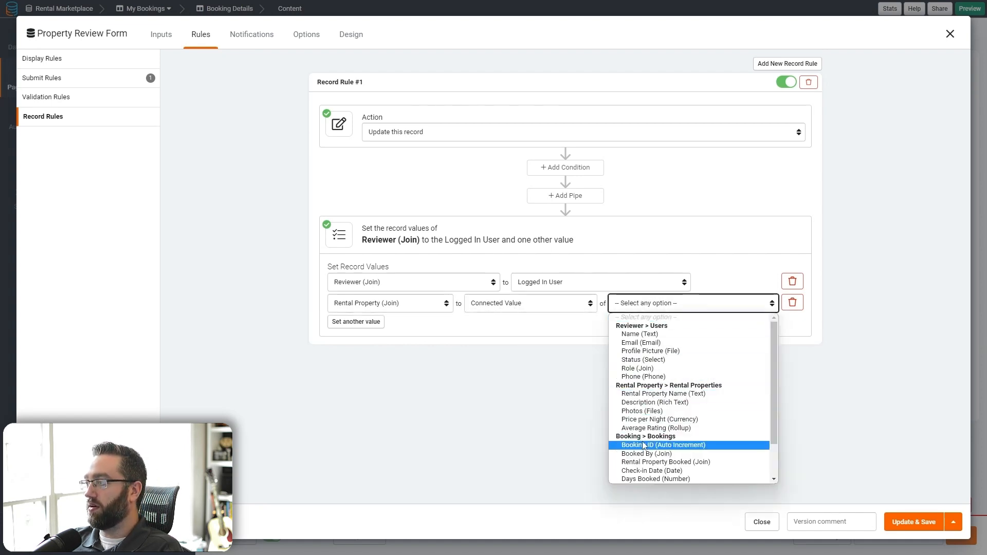
{"action": "scroll", "coordinate": [647, 442], "scroll_direction": "down", "scroll_amount": 1}
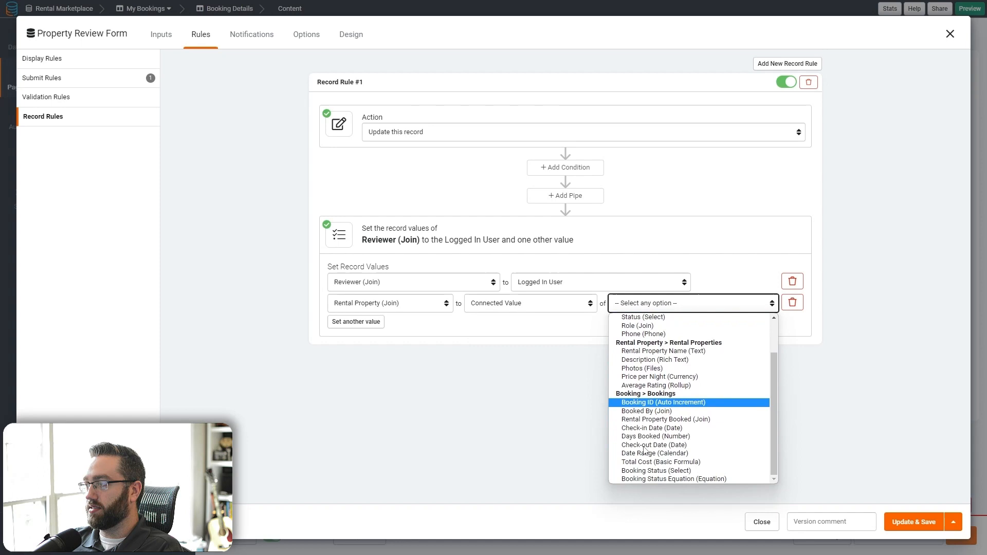
{"action": "left_click", "coordinate": [647, 419]}
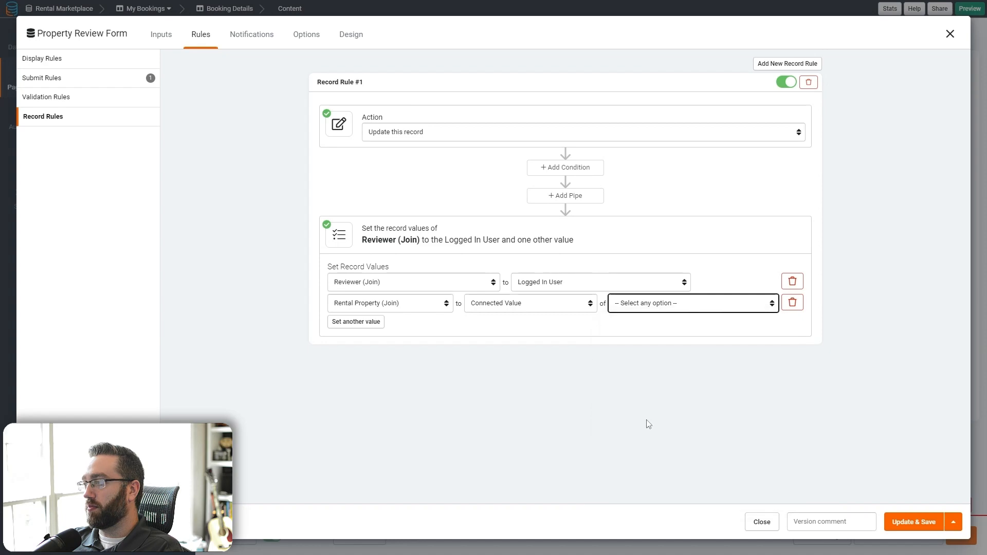
{"action": "left_click", "coordinate": [903, 523]}
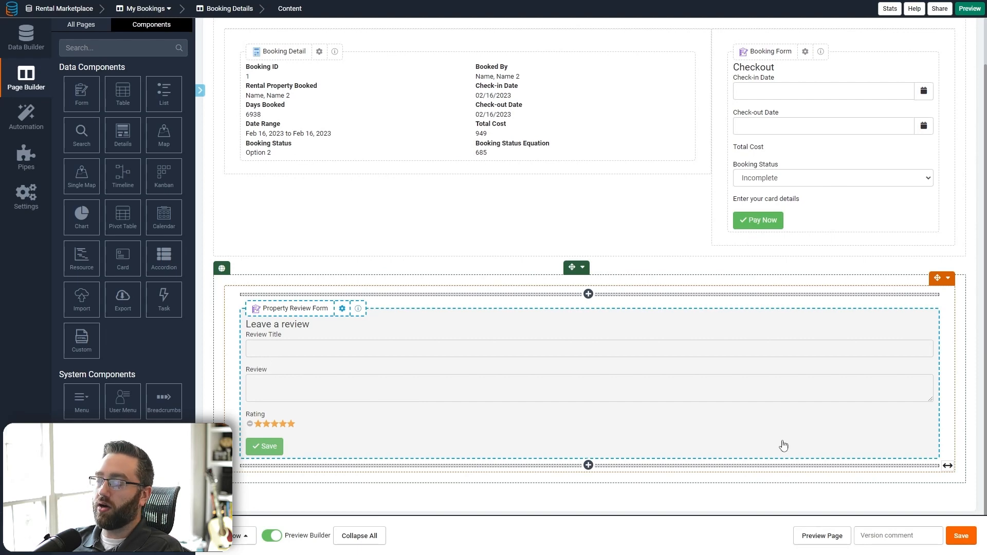
- In the live app, submit a review titled 'Amazing cabin!' with a pasted review paragraph on the booking
{"action": "left_click", "coordinate": [823, 539]}
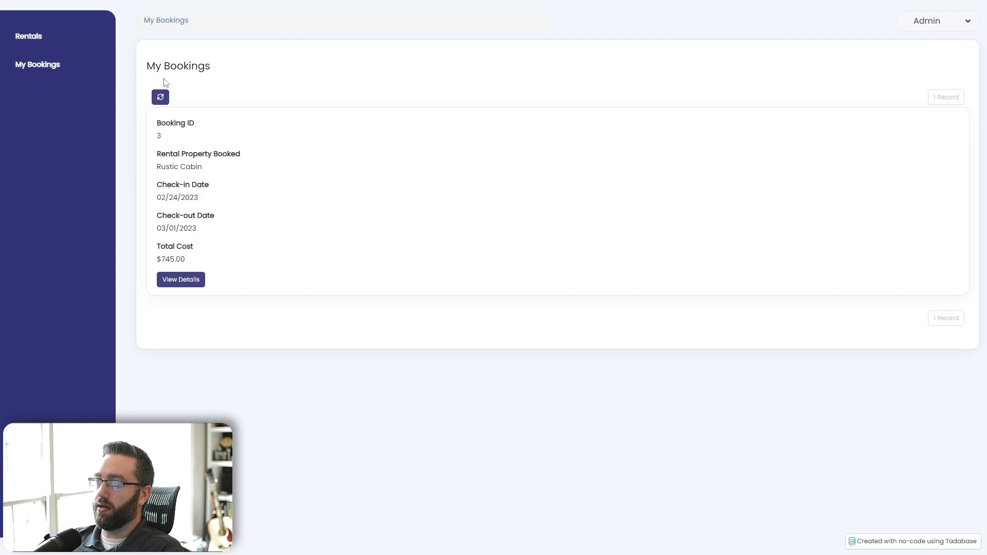
{"action": "left_click", "coordinate": [181, 279]}
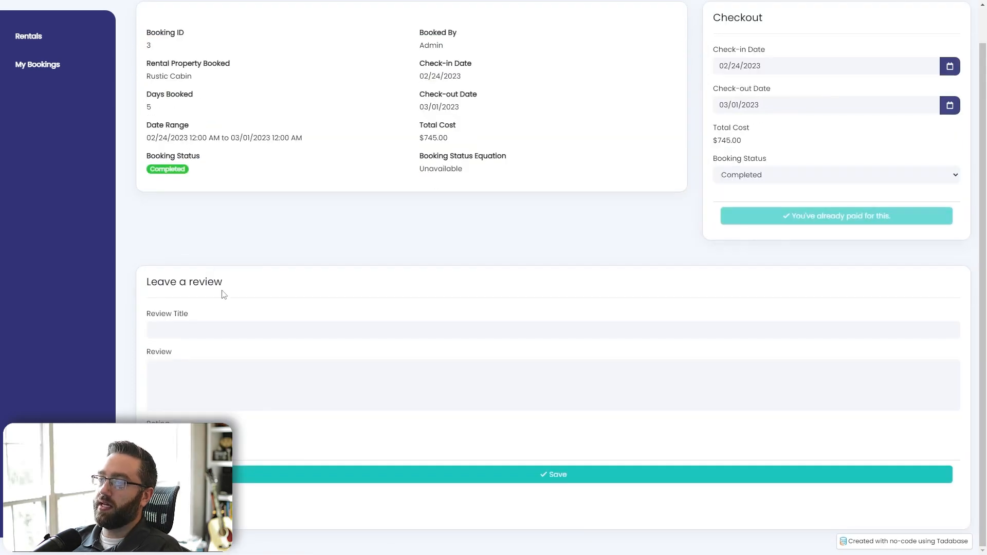
{"action": "left_click", "coordinate": [202, 329]}
{"action": "type", "text": "Amazing cabin!"}
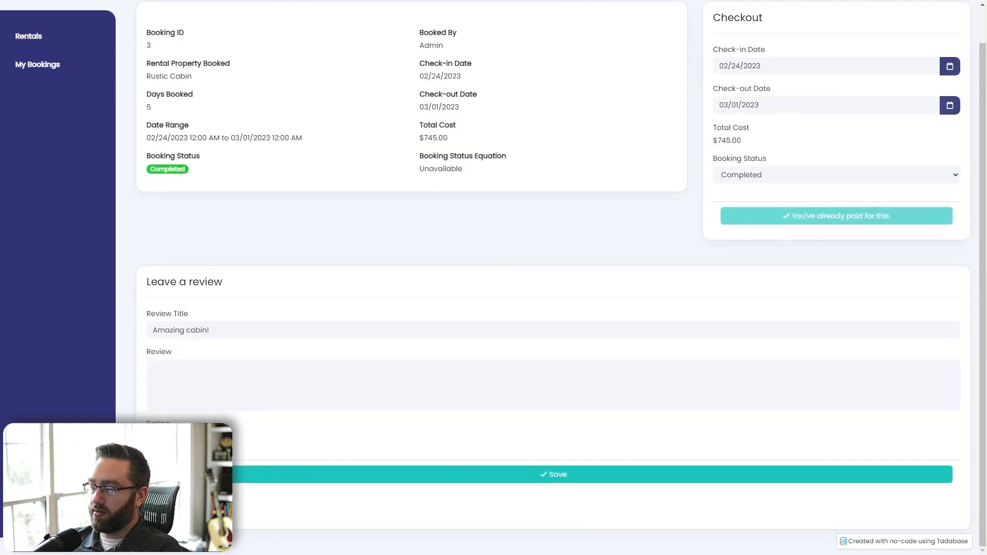
{"action": "type", "text": "I recently stayed at this rustic cabin in the woods and it was an amazing experience! The cabin was cozy and comfortable, and the surrounding woods were beautiful and peaceful. The cabin was well-equipped with all the amenities we needed, and the hosts were very friendly and accommodating. We had a great time exploring the area and taking in the natural beauty of the woods. I would highly recommend this cabin to anyone looking for a peaceful and relaxing getaway."}
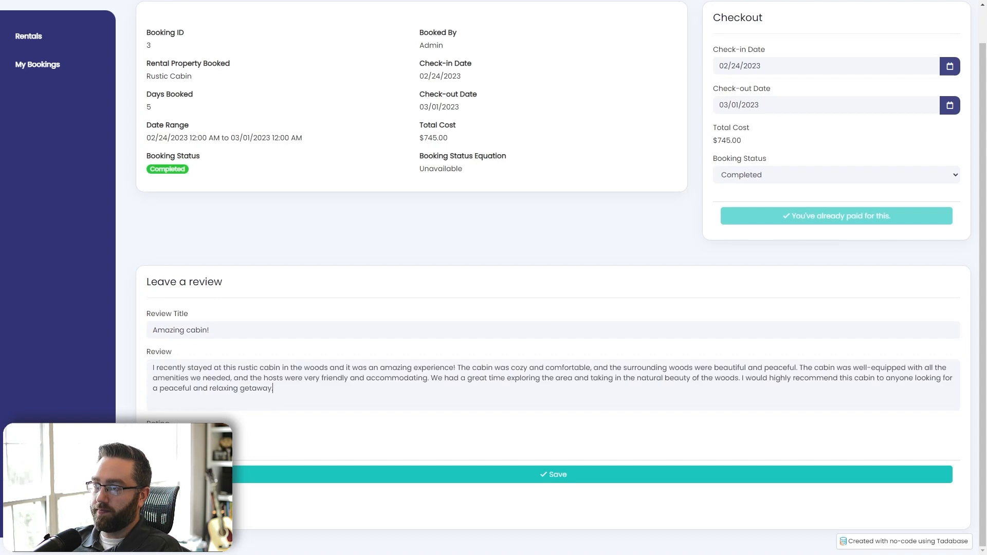
{"action": "left_click", "coordinate": [300, 473]}
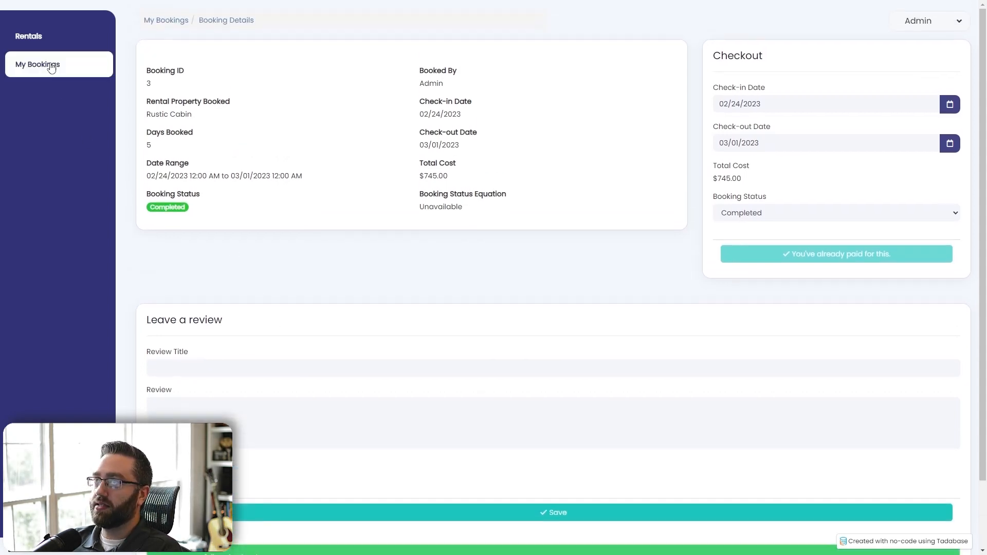
- Go to the rental listings and look over the Rustic Cabin's property details page
{"action": "left_click", "coordinate": [38, 41]}
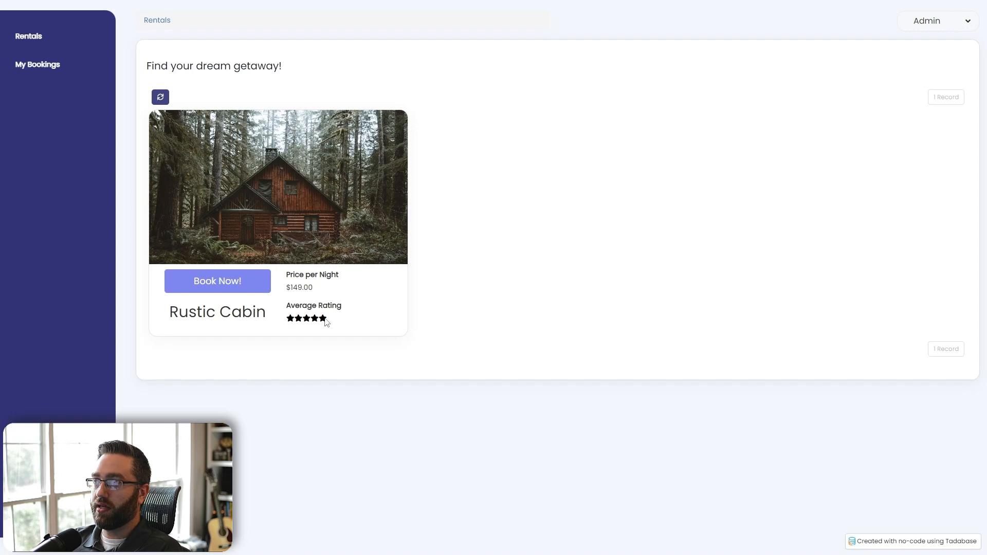
{"action": "left_click", "coordinate": [244, 281]}
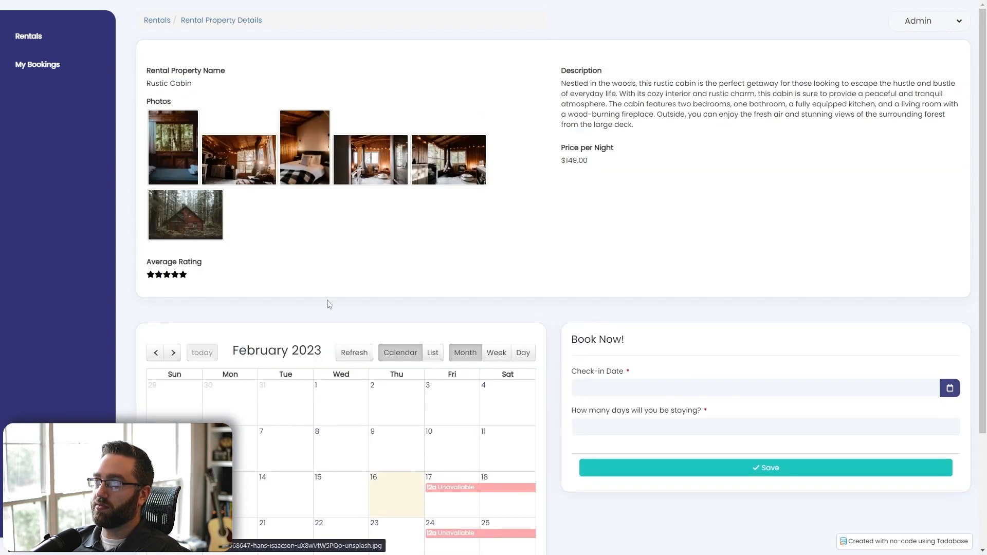
{"action": "scroll", "coordinate": [402, 349], "scroll_direction": "down", "scroll_amount": 3}
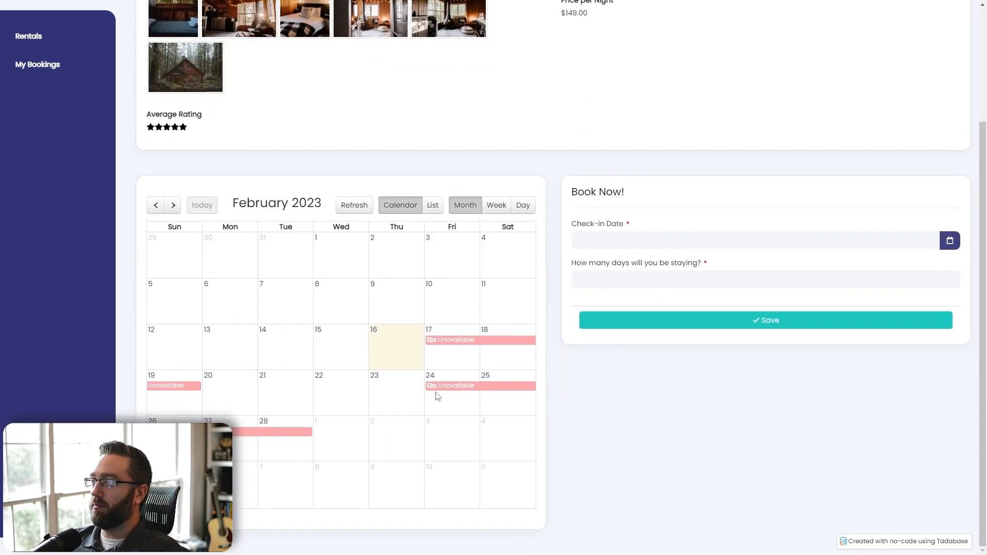
{"action": "scroll", "coordinate": [409, 454], "scroll_direction": "up", "scroll_amount": 3}
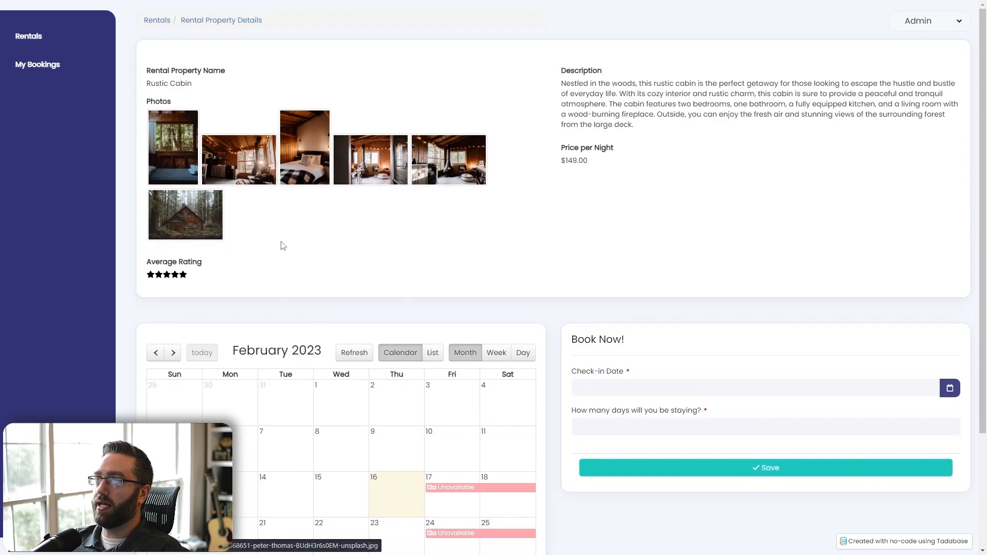
{"action": "scroll", "coordinate": [330, 381], "scroll_direction": "down", "scroll_amount": 3}
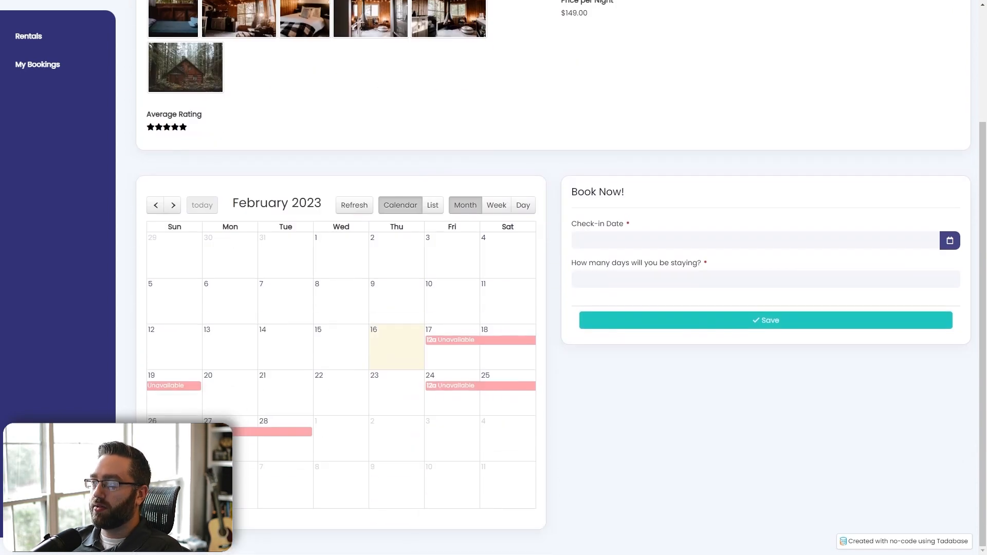
{"action": "scroll", "coordinate": [718, 443], "scroll_direction": "up", "scroll_amount": 3}
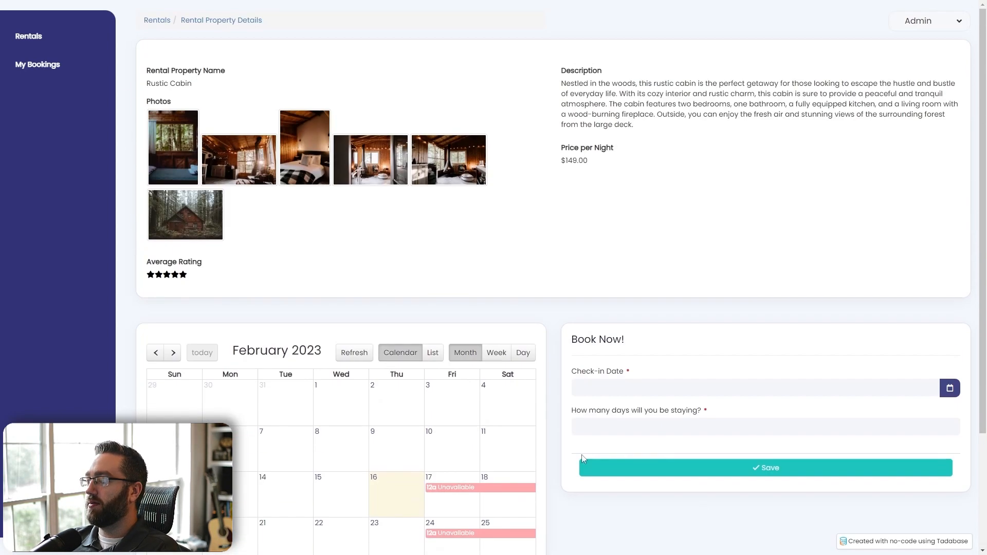
{"action": "scroll", "coordinate": [255, 315], "scroll_direction": "down", "scroll_amount": 2}
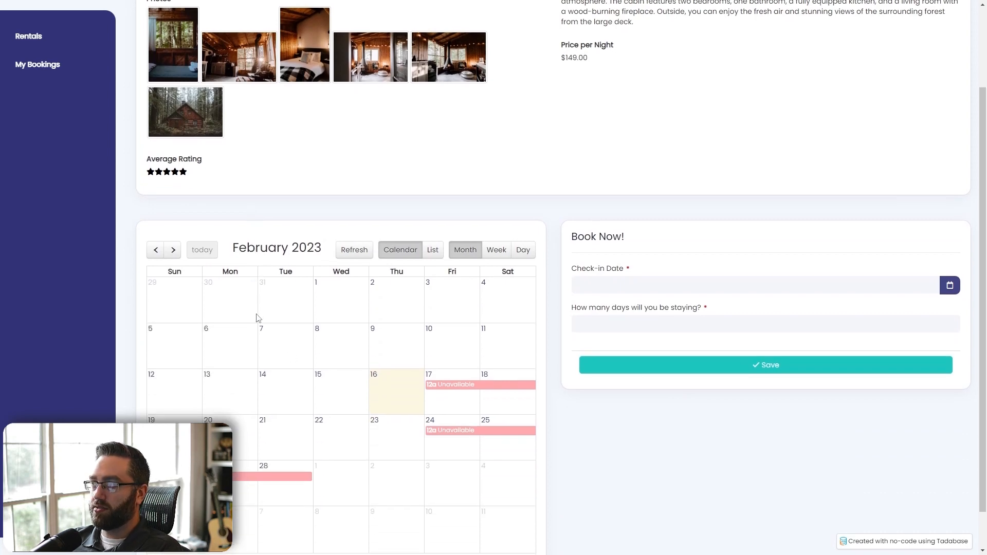
{"action": "scroll", "coordinate": [360, 413], "scroll_direction": "up", "scroll_amount": 2}
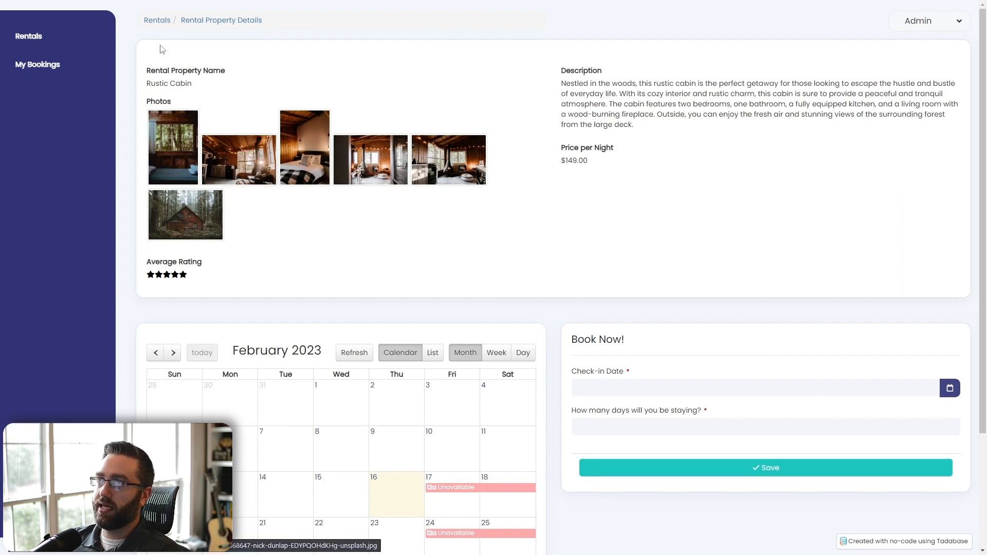
{"action": "scroll", "coordinate": [665, 399], "scroll_direction": "down", "scroll_amount": 3}
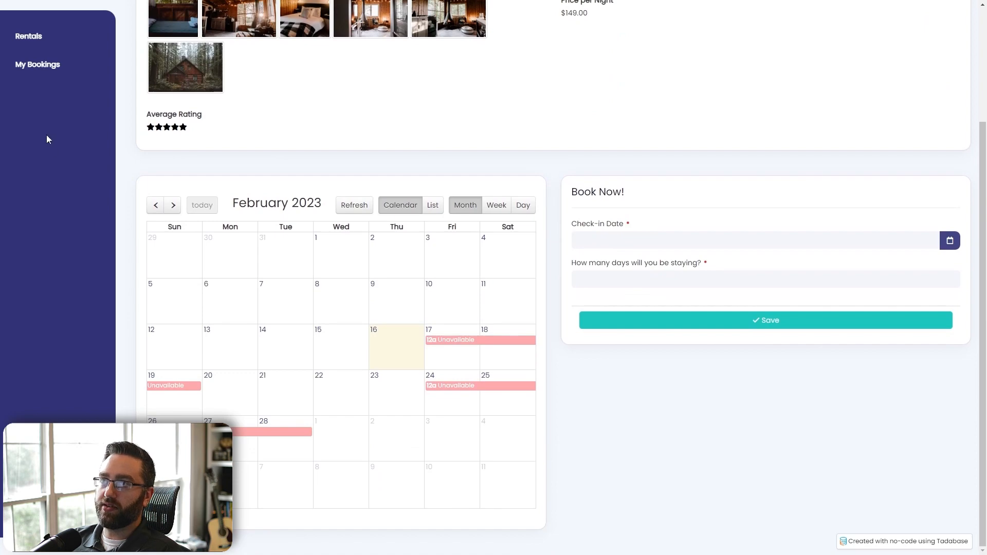
{"action": "scroll", "coordinate": [47, 139], "scroll_direction": "up", "scroll_amount": 3}
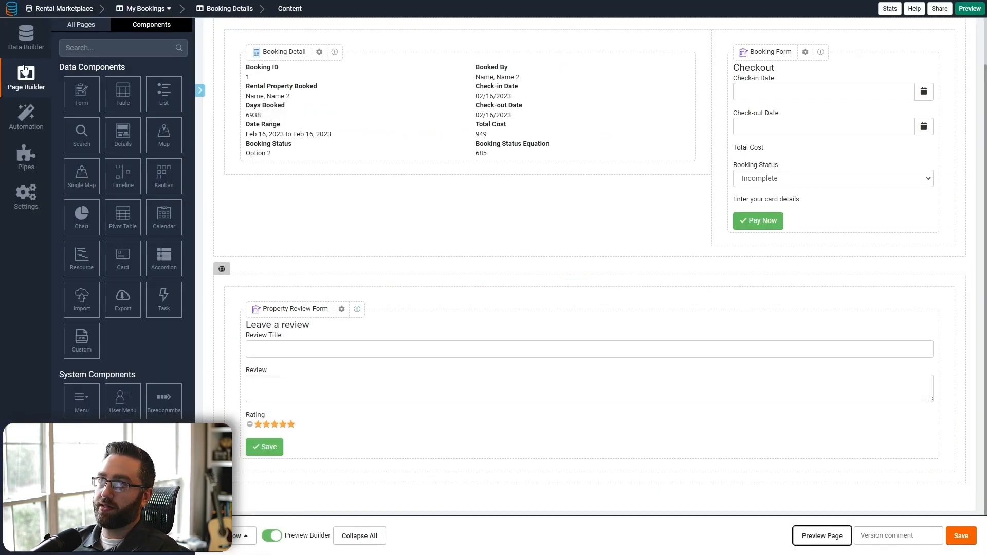
- On Rental Property Details, make the calendar-and-booking row visible only to any logged-in user
{"action": "left_click", "coordinate": [22, 92]}
{"action": "scroll", "coordinate": [544, 359], "scroll_direction": "up", "scroll_amount": 2}
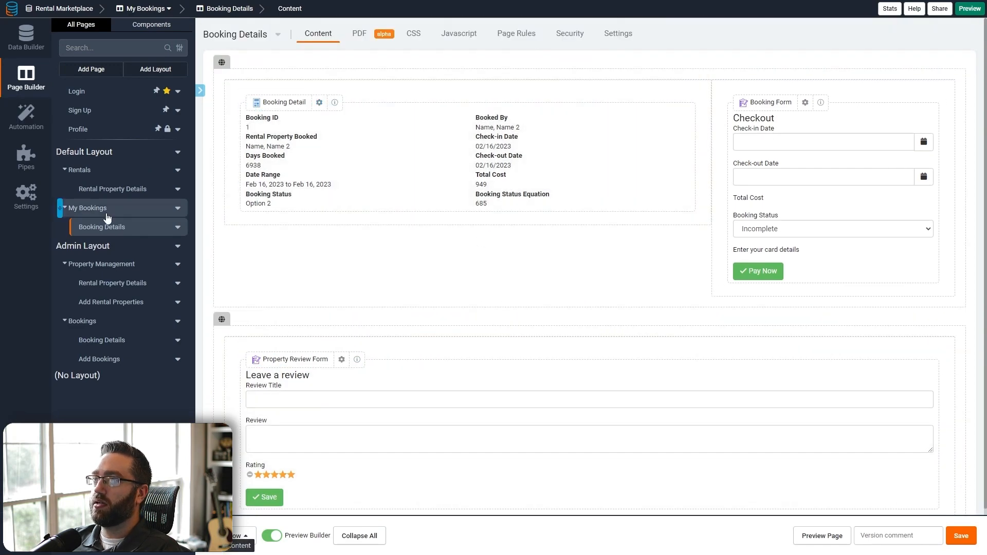
{"action": "left_click", "coordinate": [93, 191]}
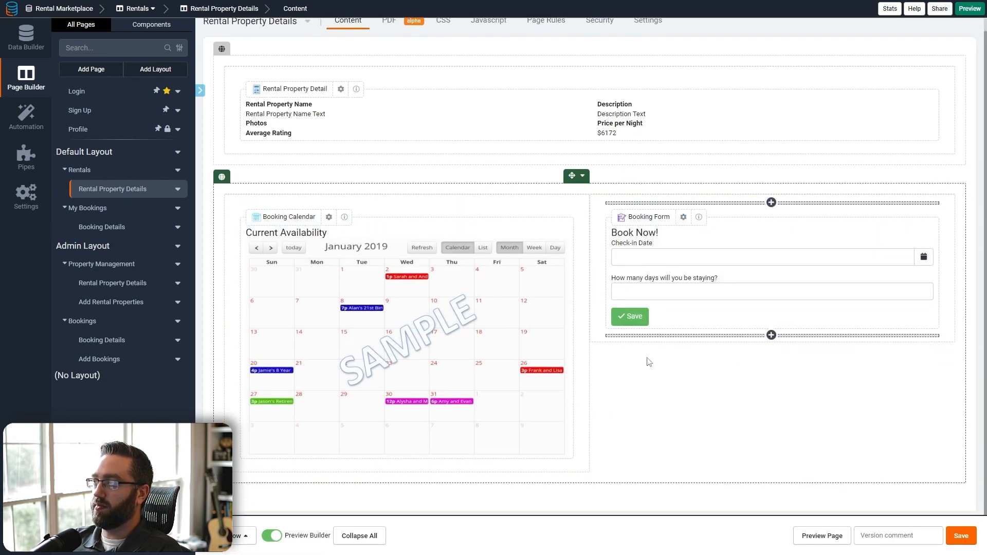
{"action": "left_click", "coordinate": [582, 189]}
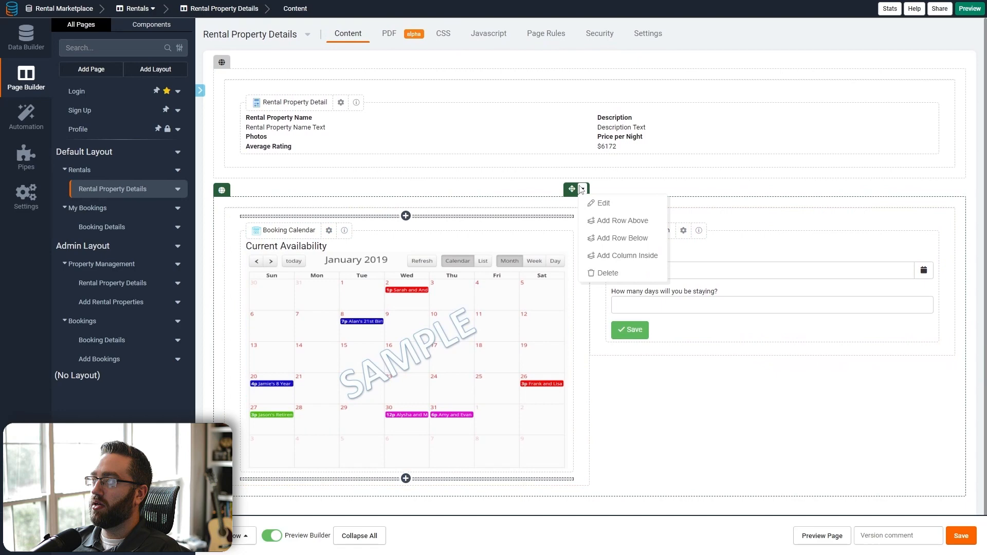
{"action": "left_click", "coordinate": [602, 203]}
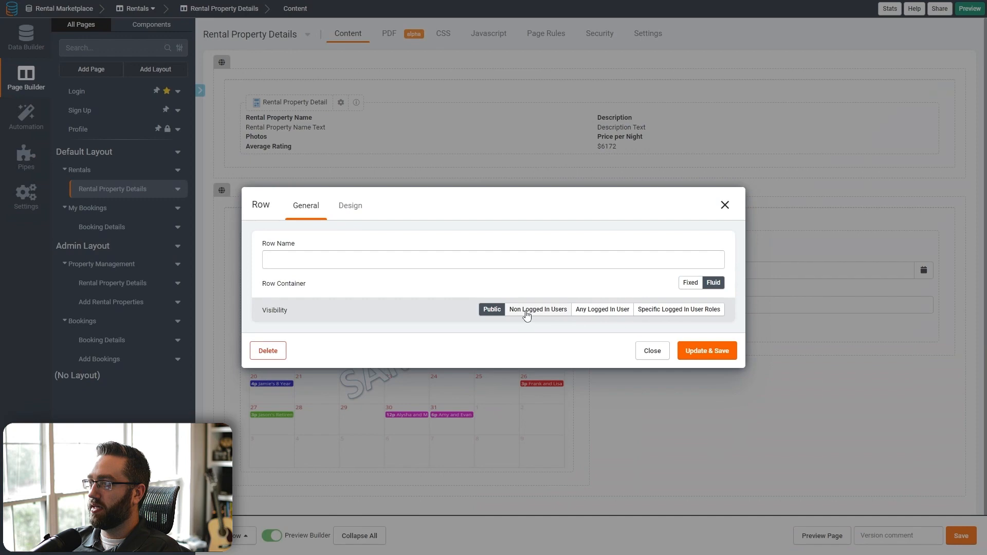
{"action": "left_click", "coordinate": [600, 310]}
{"action": "left_click", "coordinate": [705, 351]}
- Insert a new empty row above the booking row and bring up its settings
{"action": "left_click", "coordinate": [583, 199]}
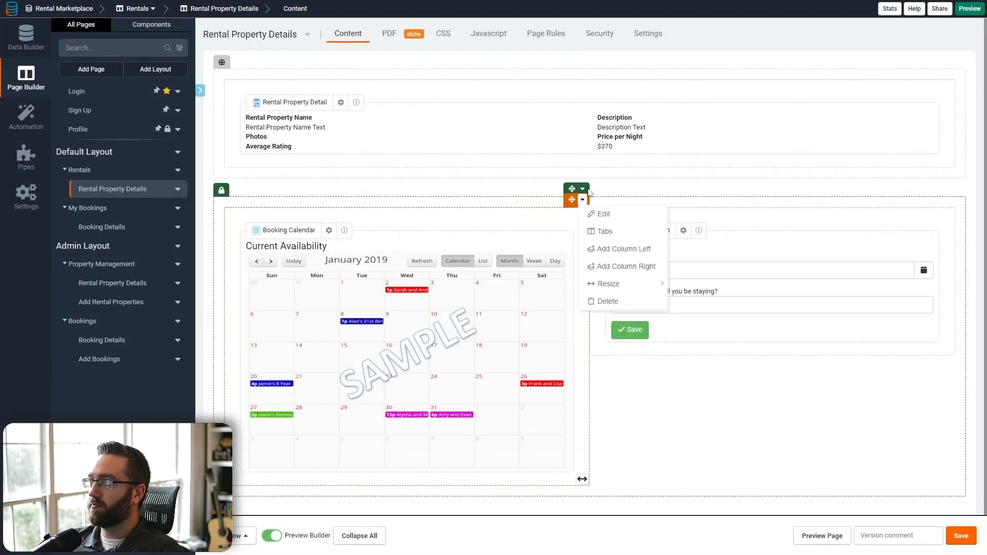
{"action": "left_click", "coordinate": [582, 189]}
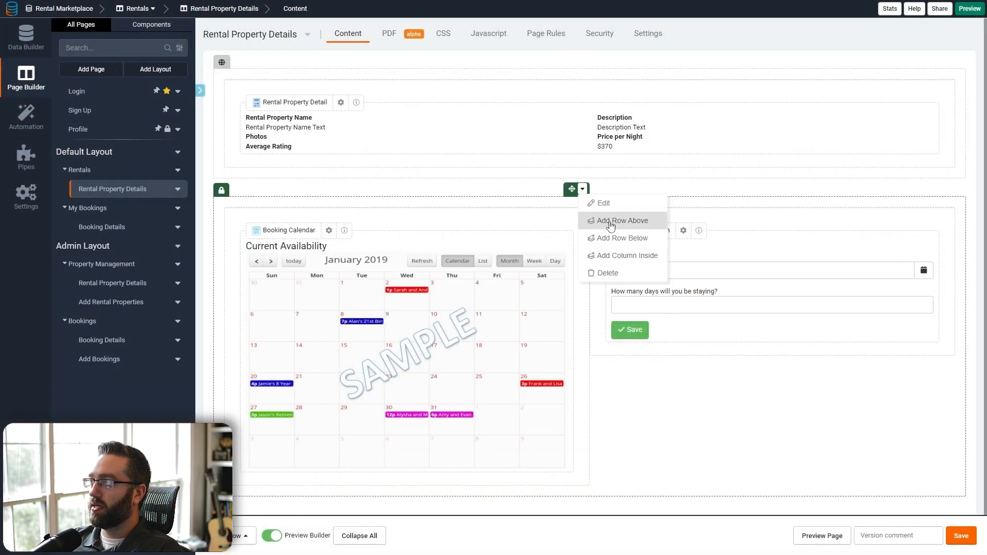
{"action": "left_click", "coordinate": [610, 221]}
{"action": "left_click", "coordinate": [582, 189]}
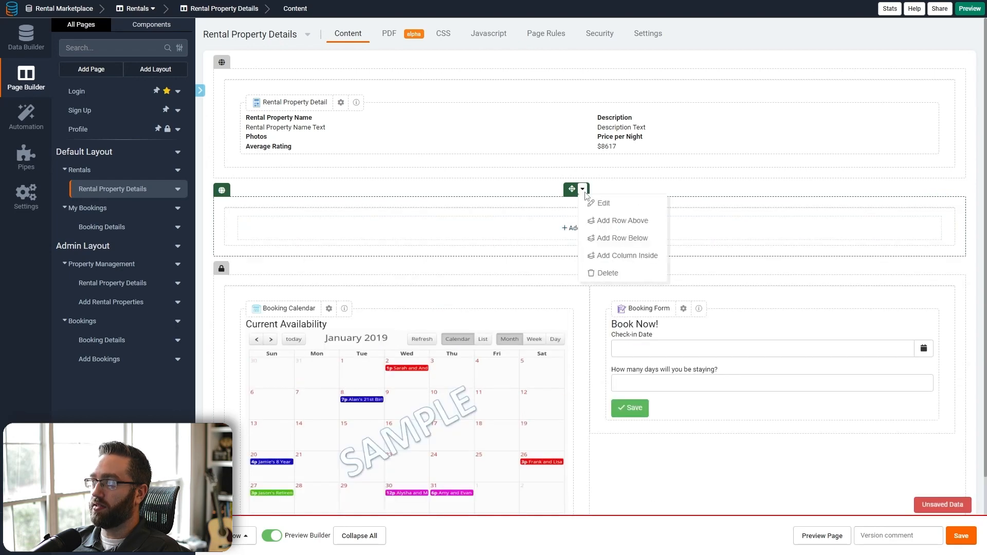
{"action": "left_click", "coordinate": [602, 203]}
- Limit the new row to non-logged-in users and add a custom block reading 'You must login or create an account to book this rental.'
{"action": "left_click", "coordinate": [551, 310]}
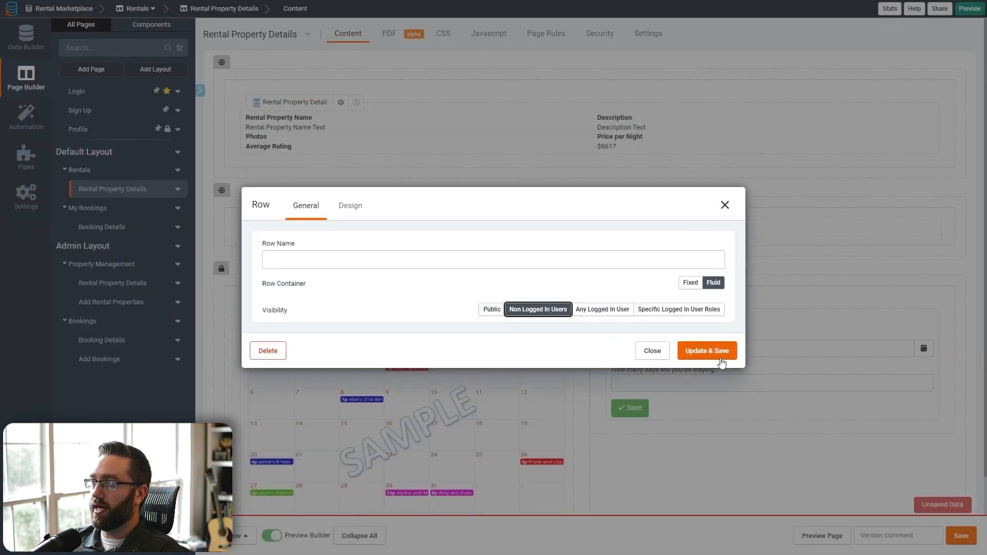
{"action": "left_click", "coordinate": [706, 349]}
{"action": "left_click", "coordinate": [576, 229]}
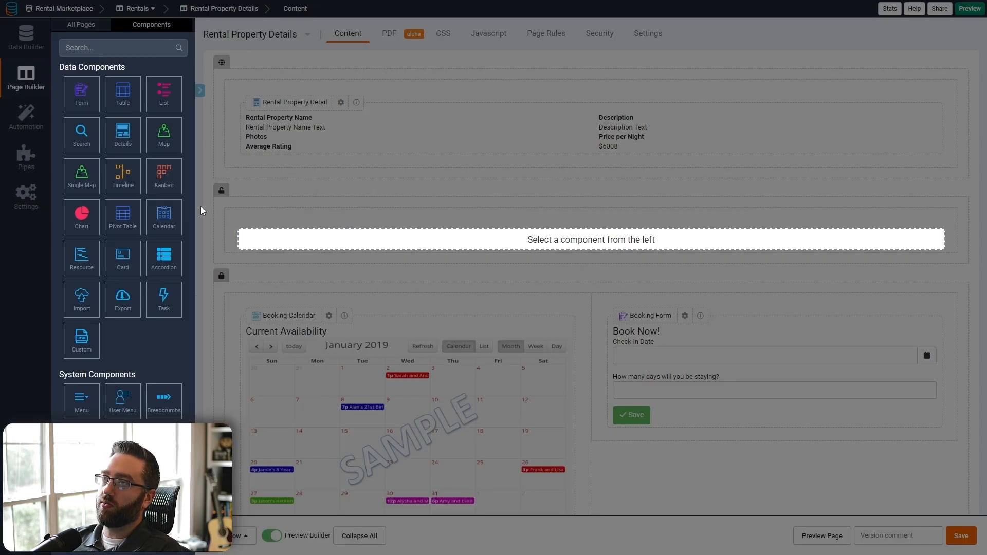
{"action": "left_click", "coordinate": [81, 339]}
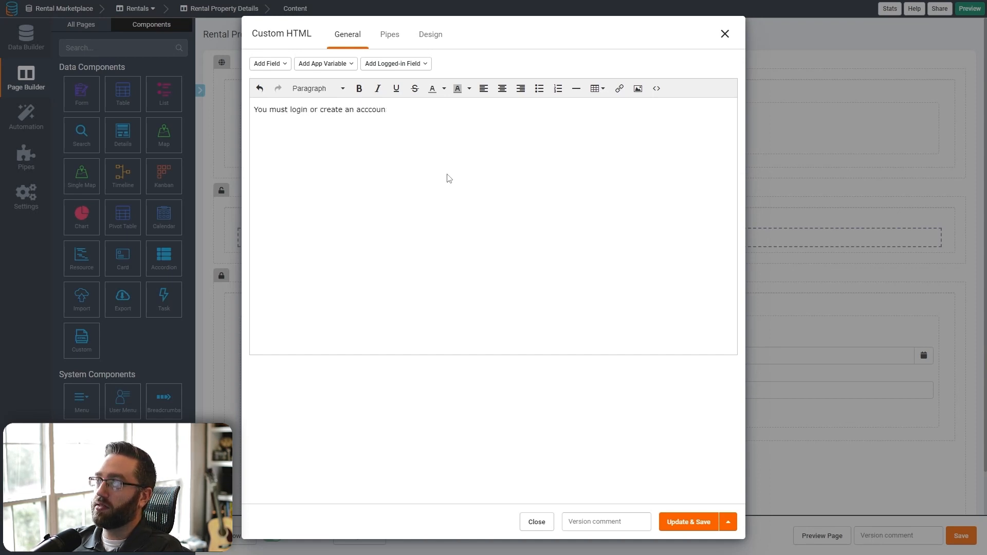
{"action": "type", "text": "unt to book this rental."}
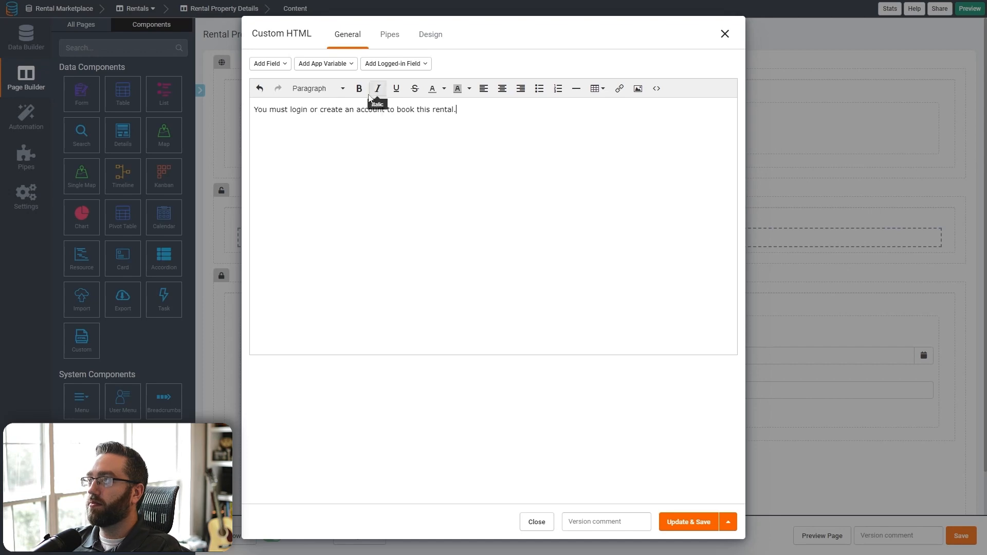
- Format the message as a centred Heading 2 and save it
{"action": "left_click", "coordinate": [321, 88]}
{"action": "left_click", "coordinate": [315, 148]}
{"action": "left_click", "coordinate": [502, 89]}
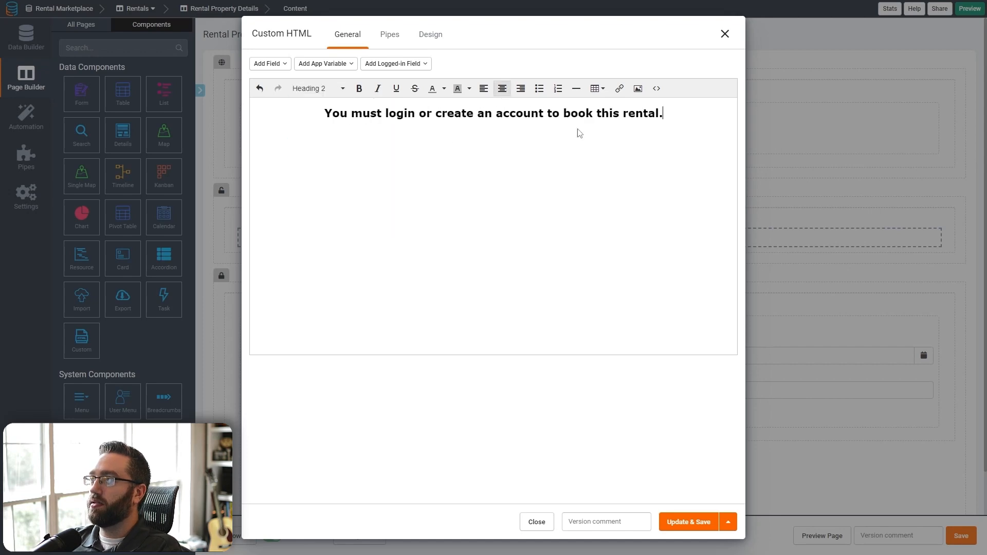
{"action": "left_click", "coordinate": [683, 521]}
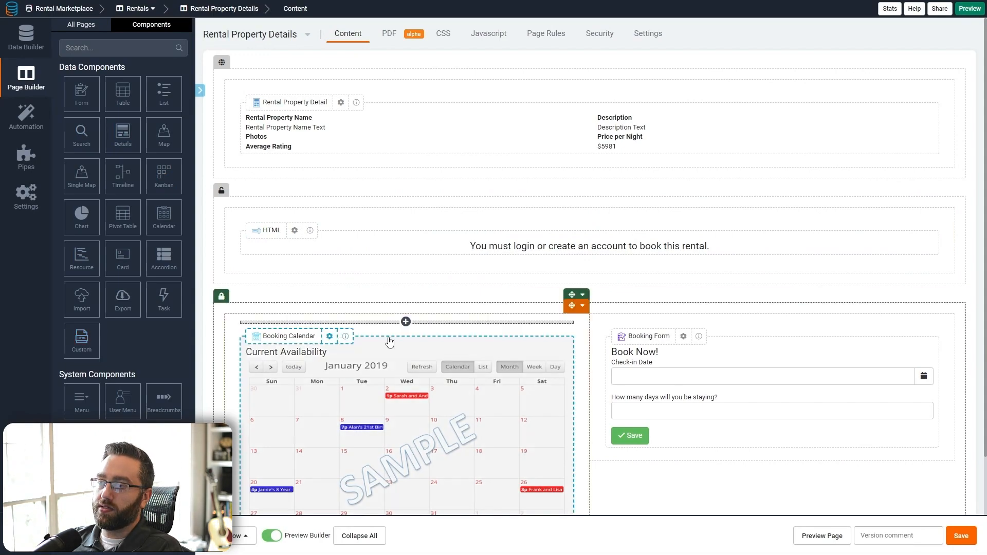
- Add a 'Login' link button pointing to the Login page under the message
{"action": "left_click", "coordinate": [588, 268]}
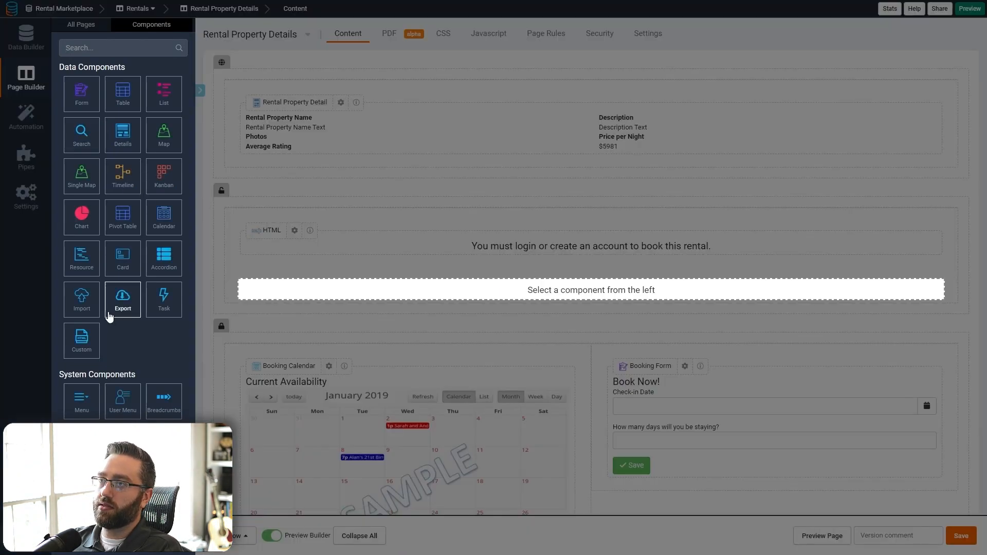
{"action": "left_click", "coordinate": [123, 442]}
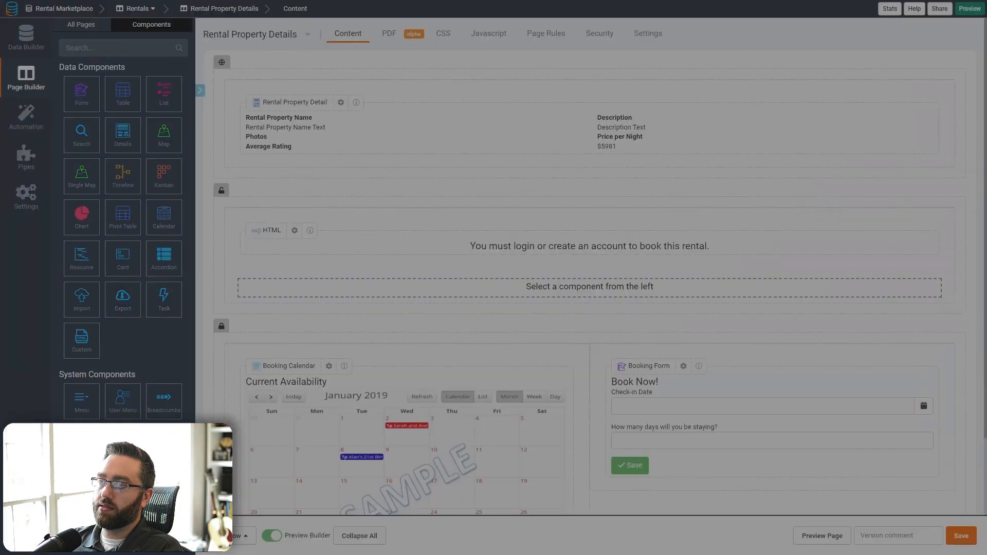
{"action": "triple_click", "coordinate": [296, 235]}
{"action": "type", "text": "Log"}
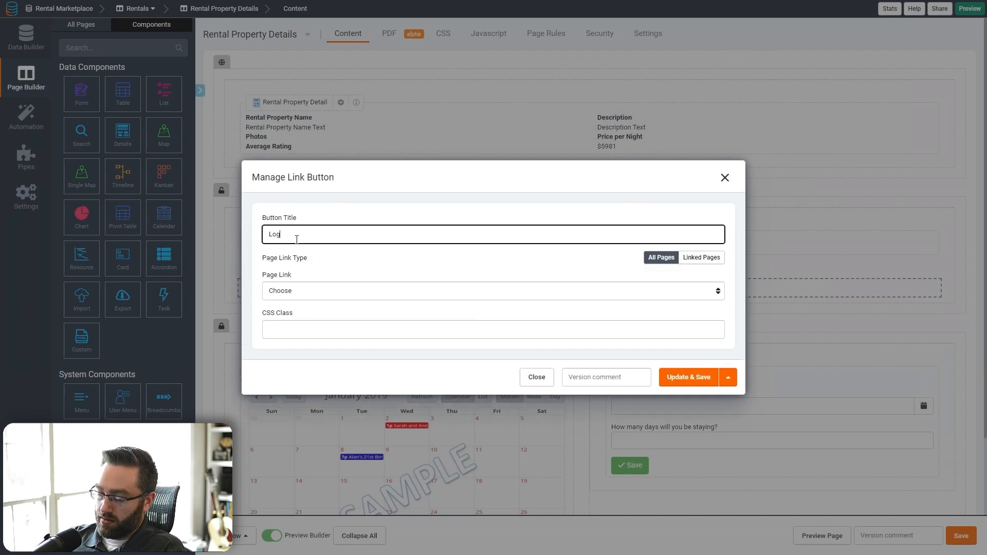
{"action": "type", "text": "in"}
{"action": "left_click", "coordinate": [296, 290]}
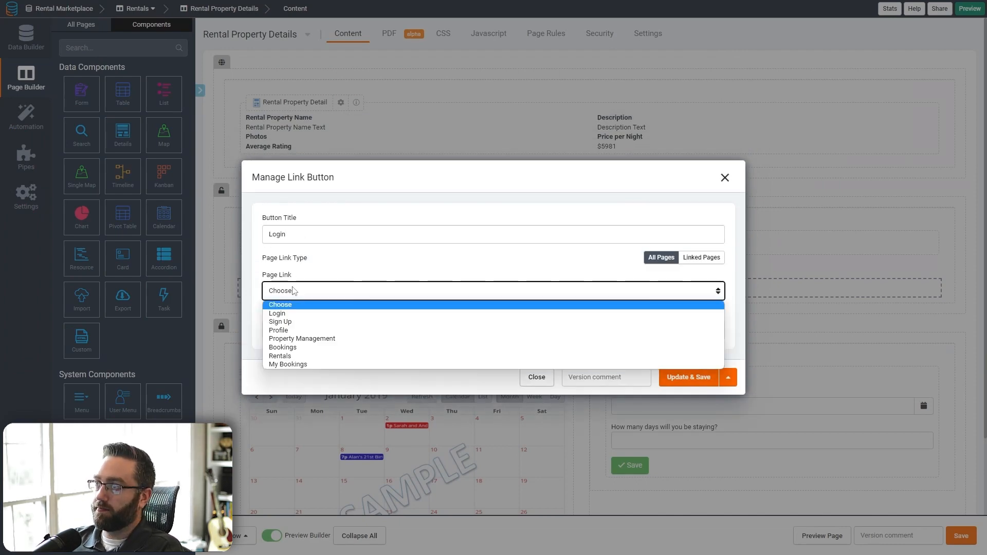
{"action": "left_click", "coordinate": [296, 312]}
{"action": "left_click", "coordinate": [699, 385]}
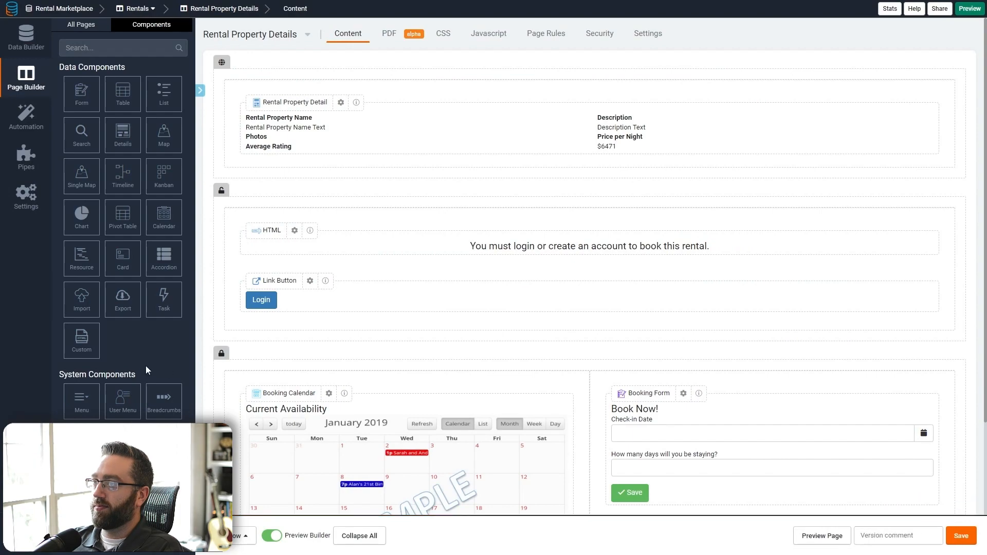
- Add a 'Create an Account' link button pointing to the Sign Up page, then preview the page
{"action": "left_click", "coordinate": [588, 323]}
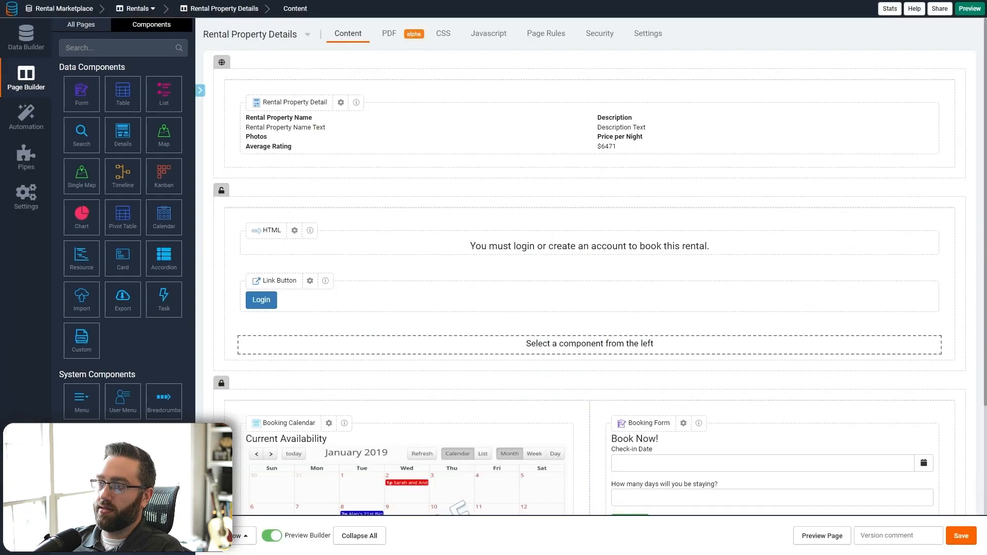
{"action": "left_click", "coordinate": [122, 442]}
{"action": "triple_click", "coordinate": [311, 234]}
{"action": "type", "text": "Create an Account"}
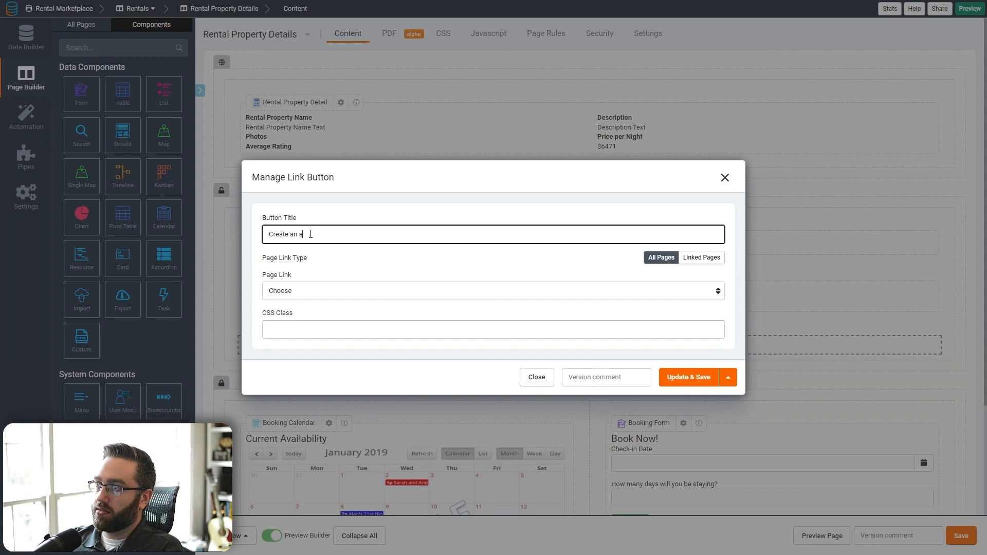
{"action": "left_click", "coordinate": [278, 291]}
{"action": "left_click", "coordinate": [309, 319]}
{"action": "left_click", "coordinate": [689, 377]}
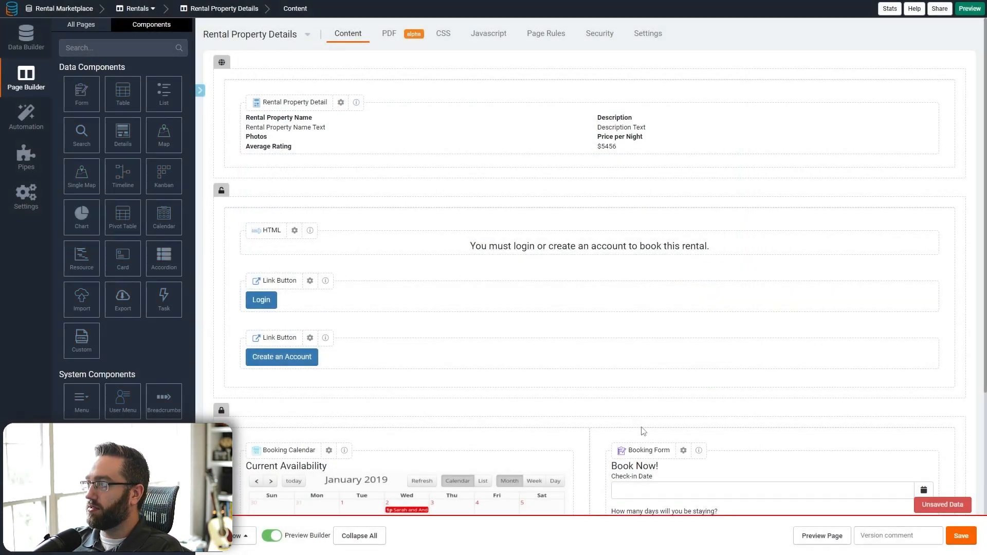
{"action": "left_click", "coordinate": [829, 540]}
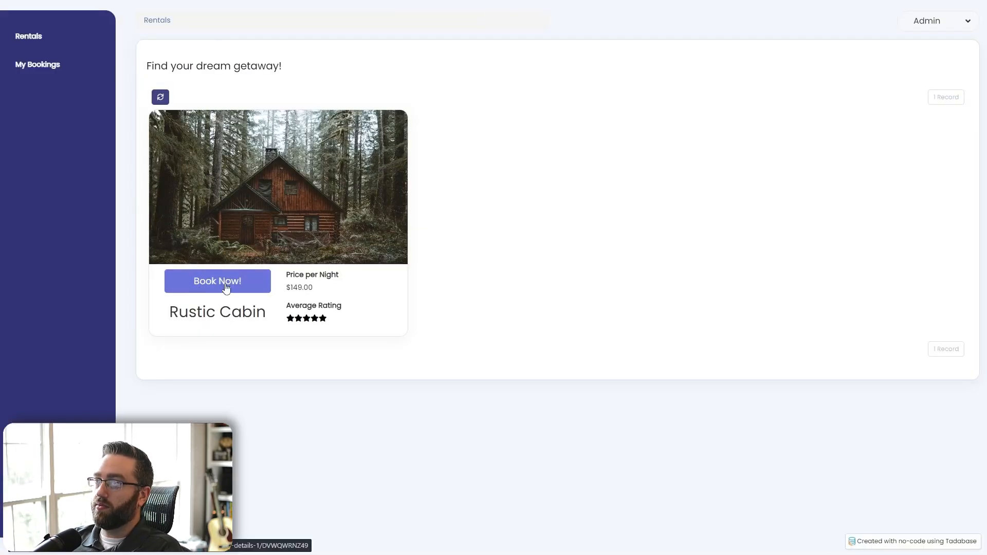
- Log out, confirm Rustic Cabin shows the login prompt, follow Login, and return to the builder
{"action": "mouse_move", "coordinate": [932, 32]}
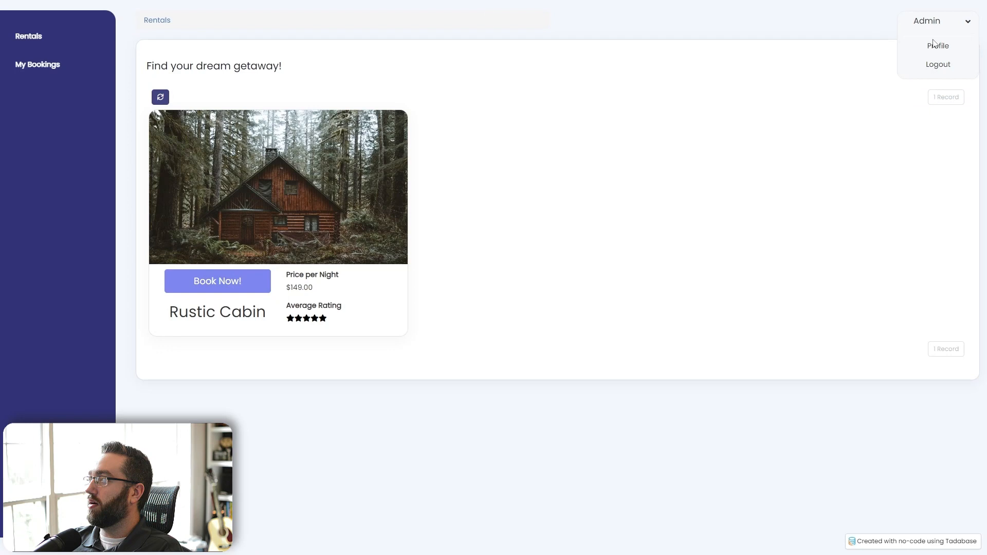
{"action": "left_click", "coordinate": [935, 66]}
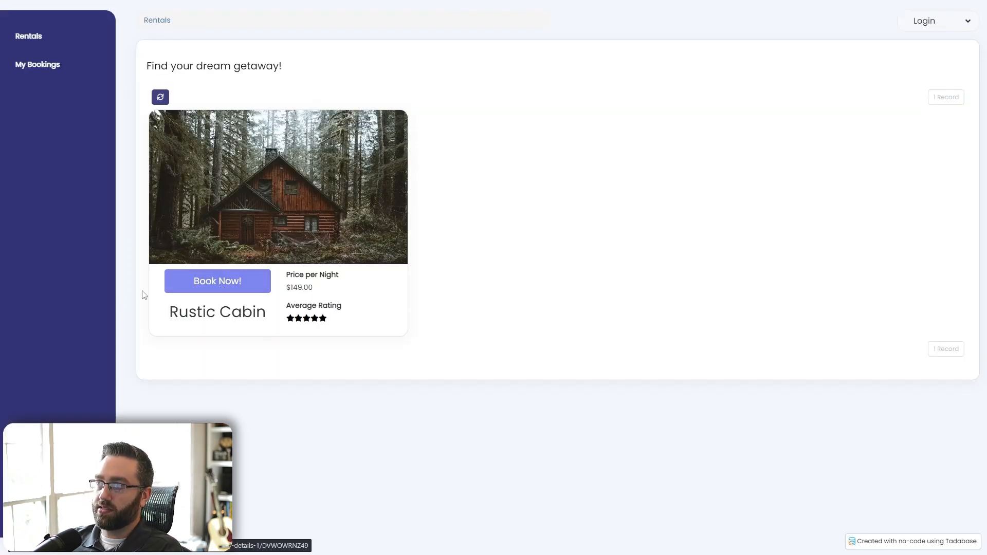
{"action": "left_click", "coordinate": [216, 288]}
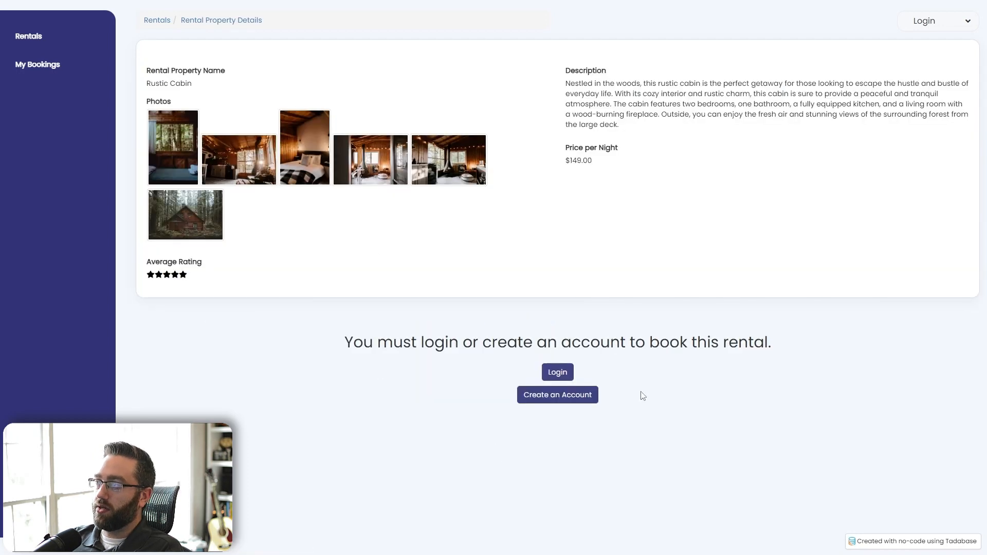
{"action": "left_click_drag", "start_coordinate": [337, 340], "coordinate": [555, 370]}
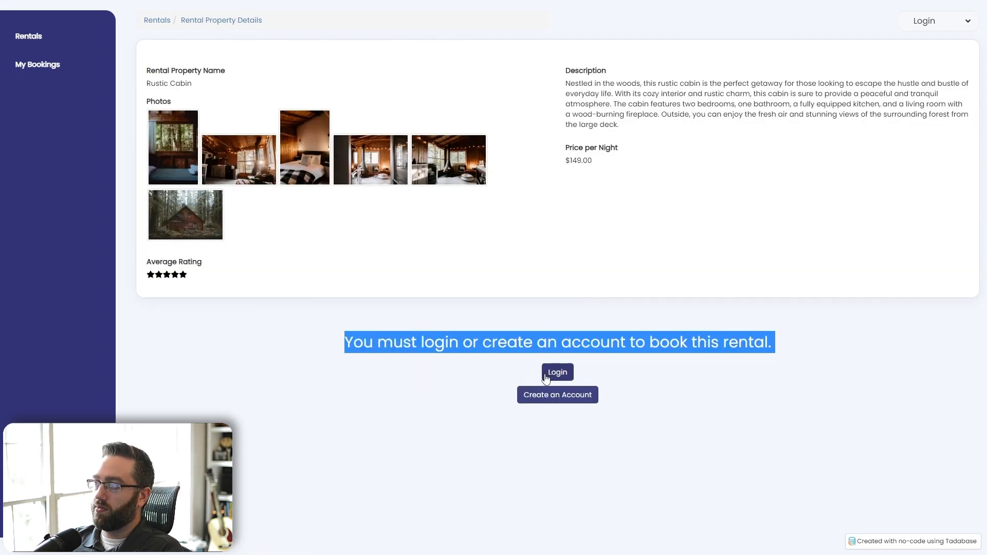
{"action": "left_click", "coordinate": [697, 363]}
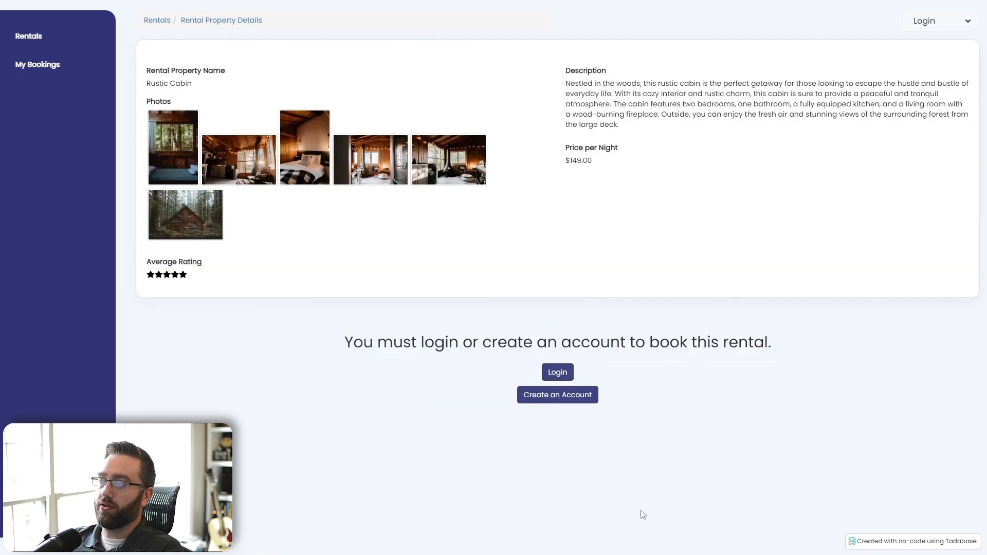
{"action": "left_click", "coordinate": [557, 378]}
{"action": "key", "text": "alt+Tab"}
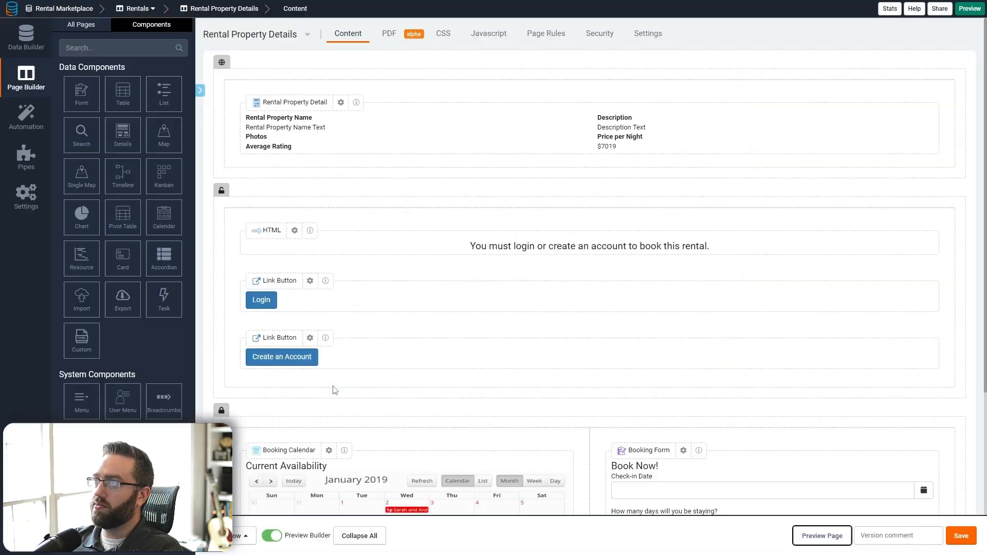
- In the Login page's form, add a redirect rule sending Default Role users to Rentals, then preview
{"action": "left_click", "coordinate": [82, 24]}
{"action": "left_click", "coordinate": [74, 93]}
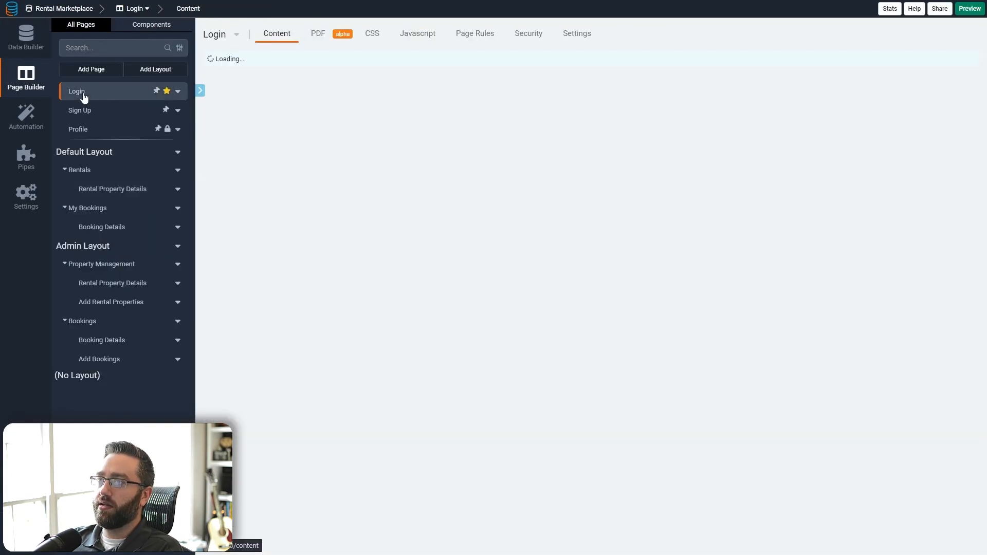
{"action": "left_click", "coordinate": [510, 169]}
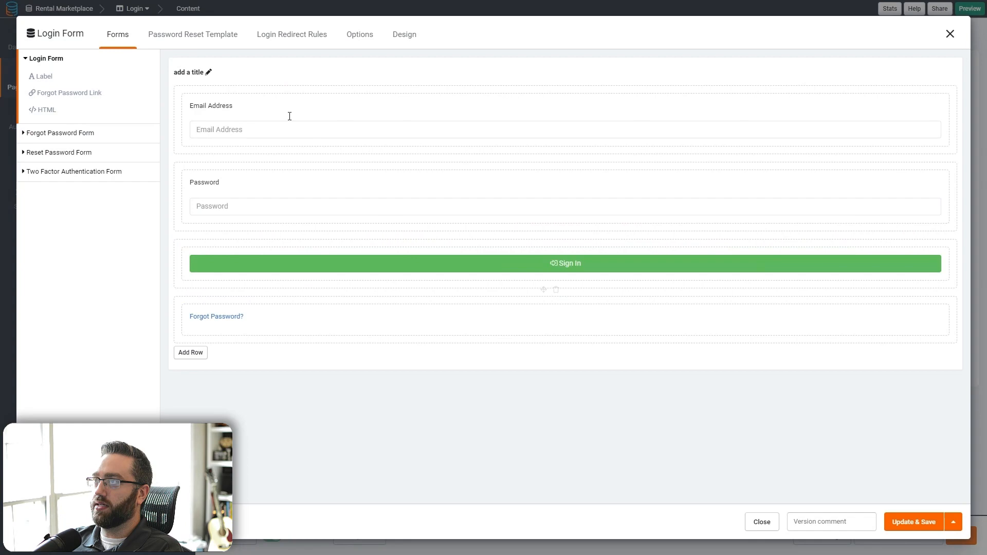
{"action": "left_click", "coordinate": [284, 33]}
{"action": "left_click", "coordinate": [277, 156]}
{"action": "left_click", "coordinate": [296, 178]}
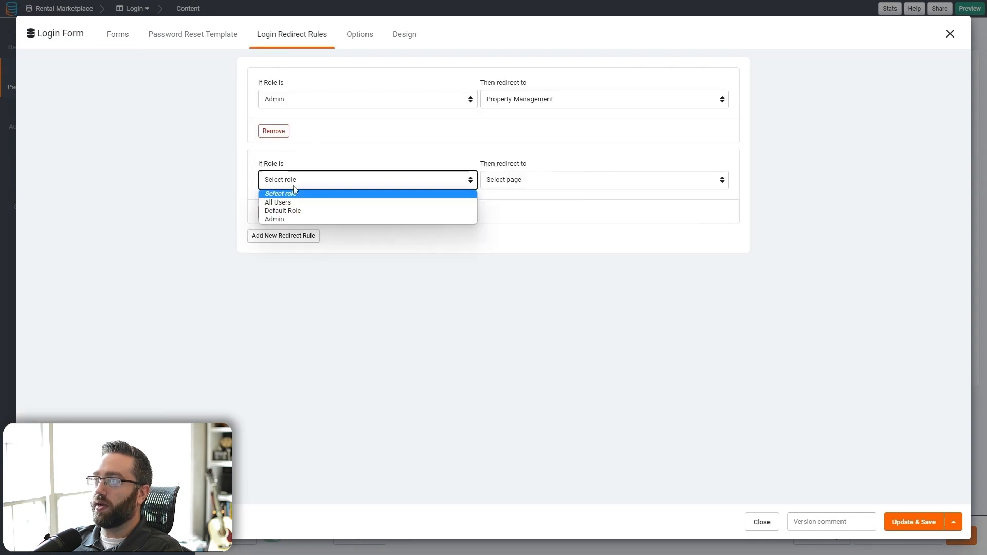
{"action": "left_click", "coordinate": [290, 210]}
{"action": "left_click", "coordinate": [538, 181]}
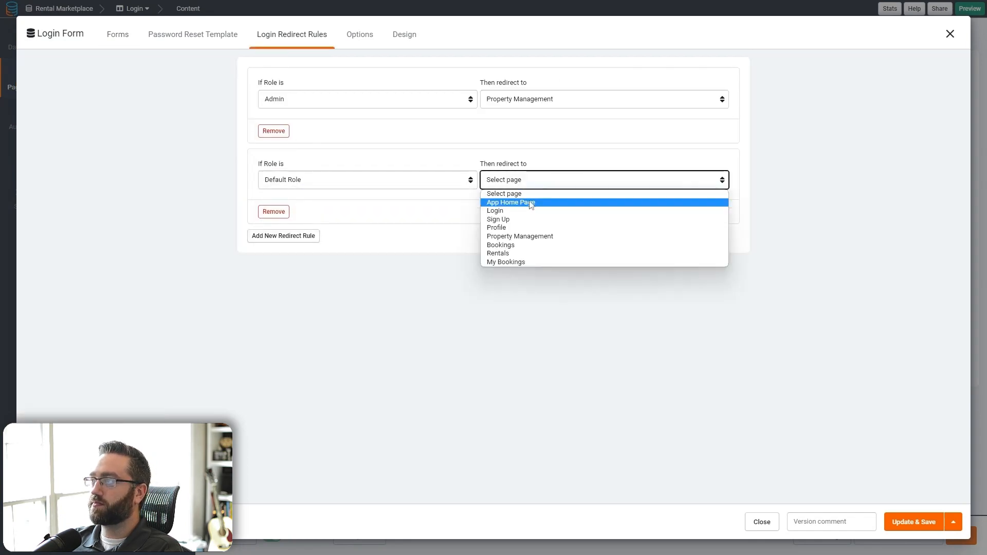
{"action": "left_click", "coordinate": [506, 253]}
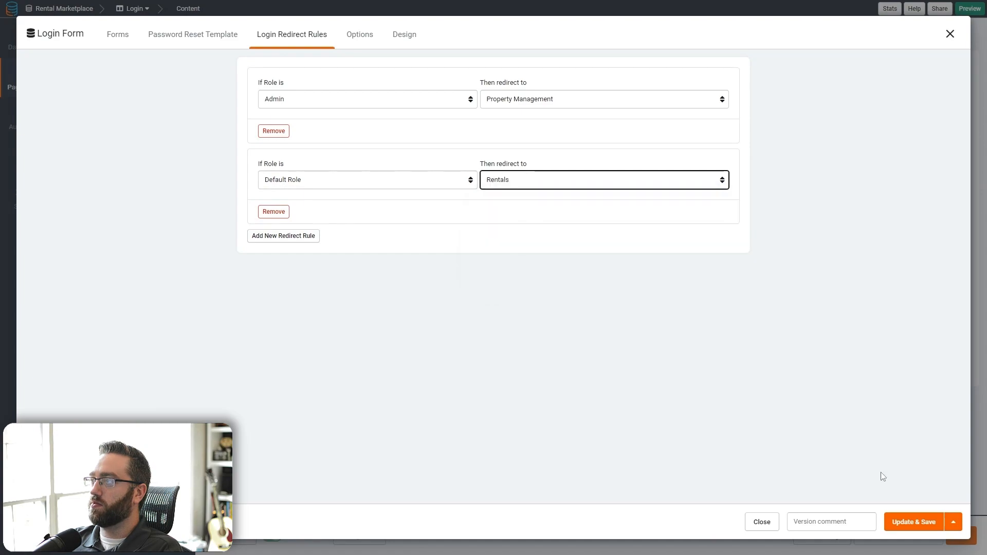
{"action": "left_click", "coordinate": [914, 522]}
{"action": "left_click", "coordinate": [808, 540]}
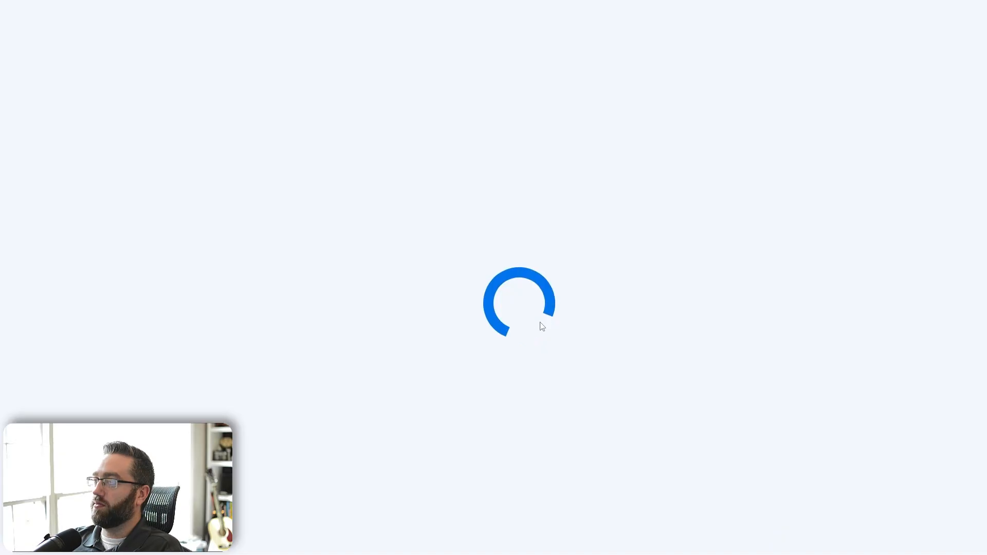
- Sign in with the default user's e-mail and password, dismissing the password-save prompt
{"action": "left_click", "coordinate": [372, 113]}
{"action": "key", "text": "ctrl+v"}
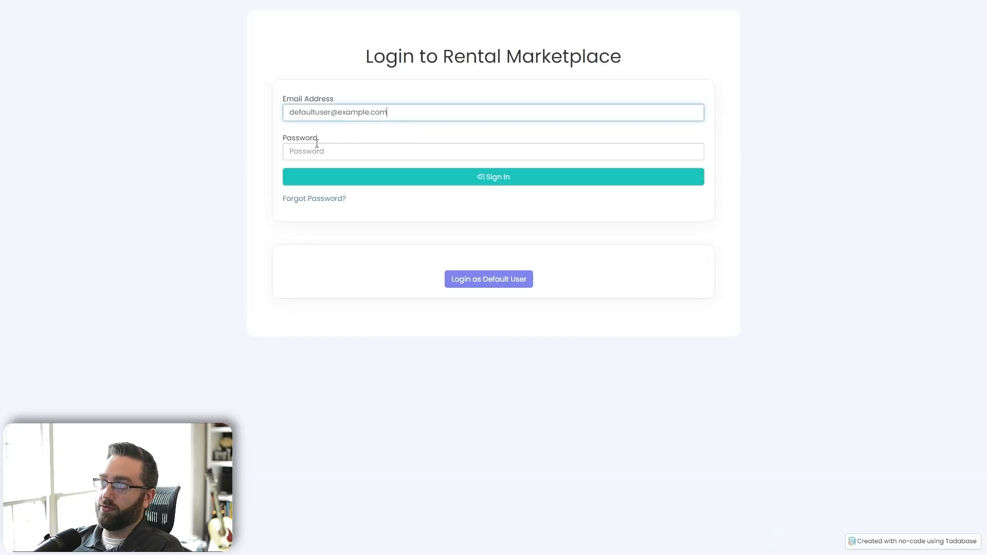
{"action": "left_click", "coordinate": [315, 148]}
{"action": "type", "text": "••••"}
{"action": "left_click", "coordinate": [328, 175]}
{"action": "left_click", "coordinate": [449, 298]}
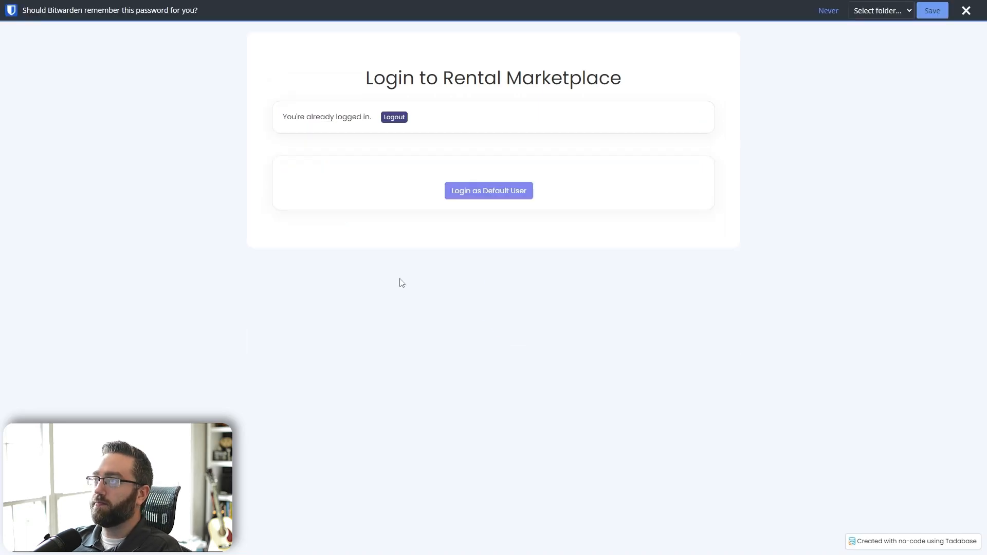
{"action": "left_click", "coordinate": [966, 11]}
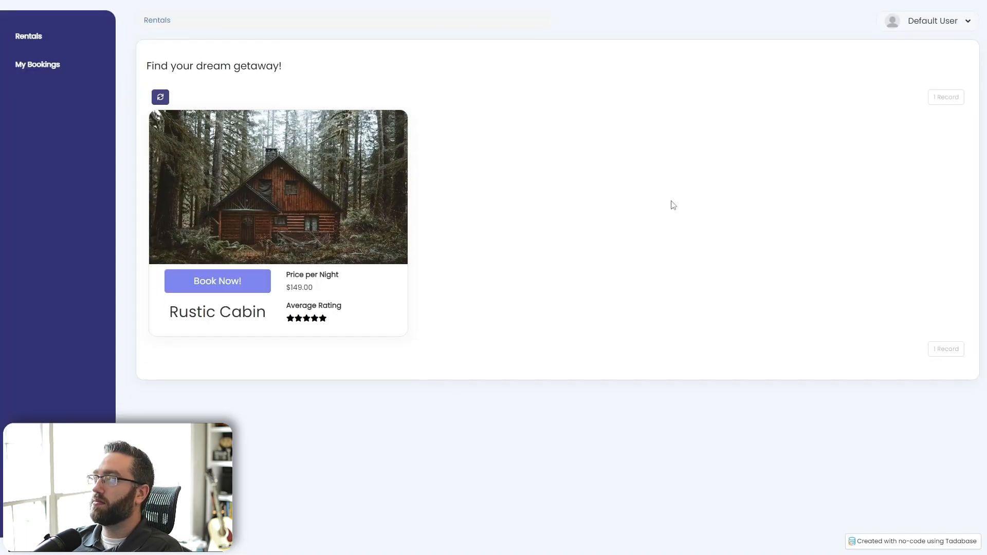
- Open the Rustic Cabin booking page and start entering a check-in date
{"action": "left_click", "coordinate": [229, 288]}
{"action": "scroll", "coordinate": [465, 327], "scroll_direction": "down", "scroll_amount": 2}
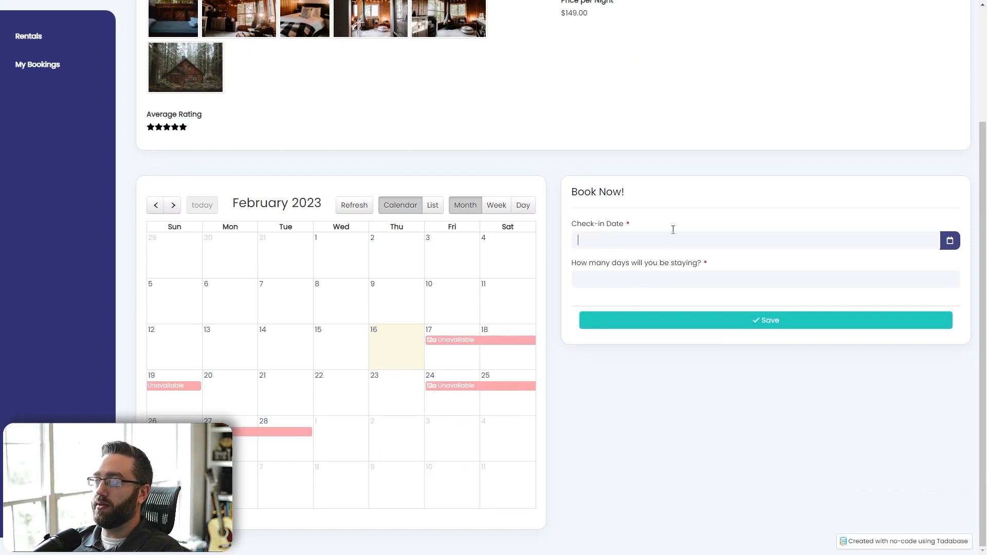
{"action": "left_click", "coordinate": [618, 243]}
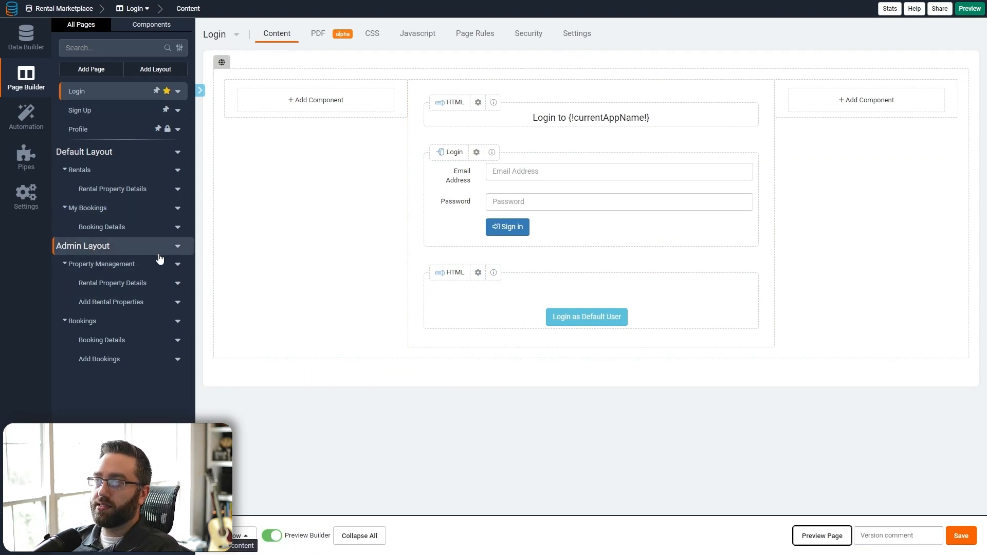
- Restrict the Admin Layout's security to users with the Admin role only
{"action": "left_click", "coordinate": [64, 248]}
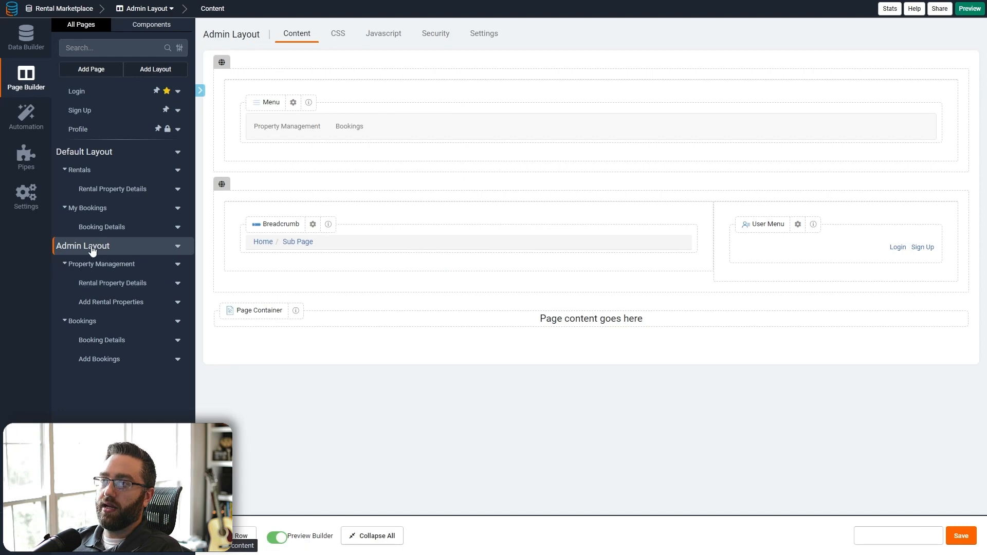
{"action": "left_click", "coordinate": [438, 34]}
{"action": "left_click", "coordinate": [395, 85]}
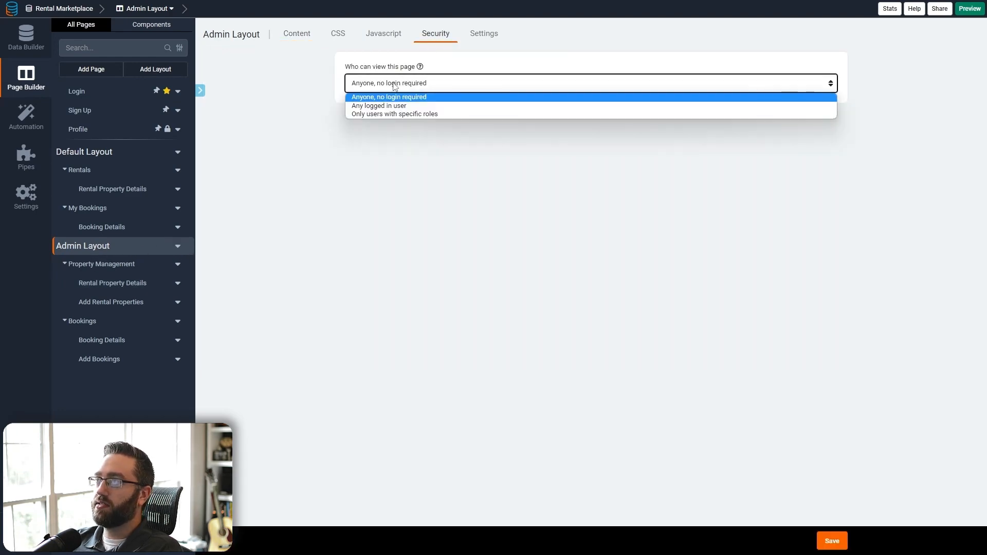
{"action": "left_click", "coordinate": [393, 114]}
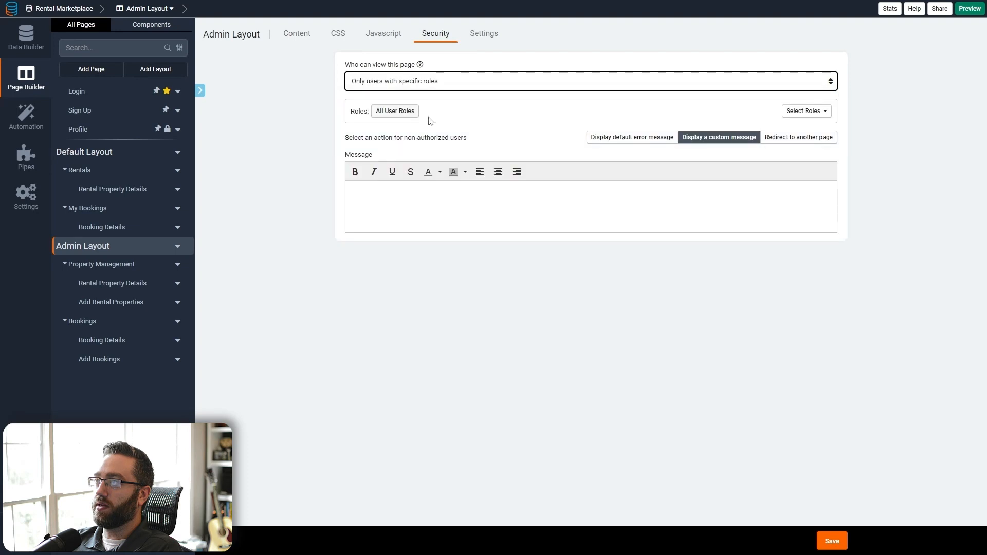
{"action": "left_click", "coordinate": [805, 111]}
{"action": "left_click", "coordinate": [750, 149]}
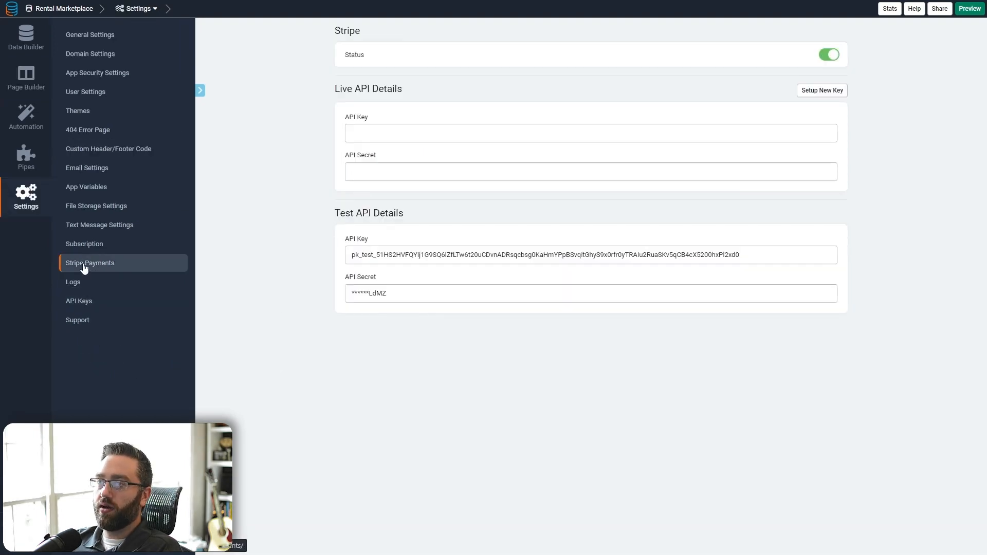
- Apply the custom Luna theme to the app and return to the page builder
{"action": "left_click", "coordinate": [89, 118]}
{"action": "left_click", "coordinate": [607, 302]}
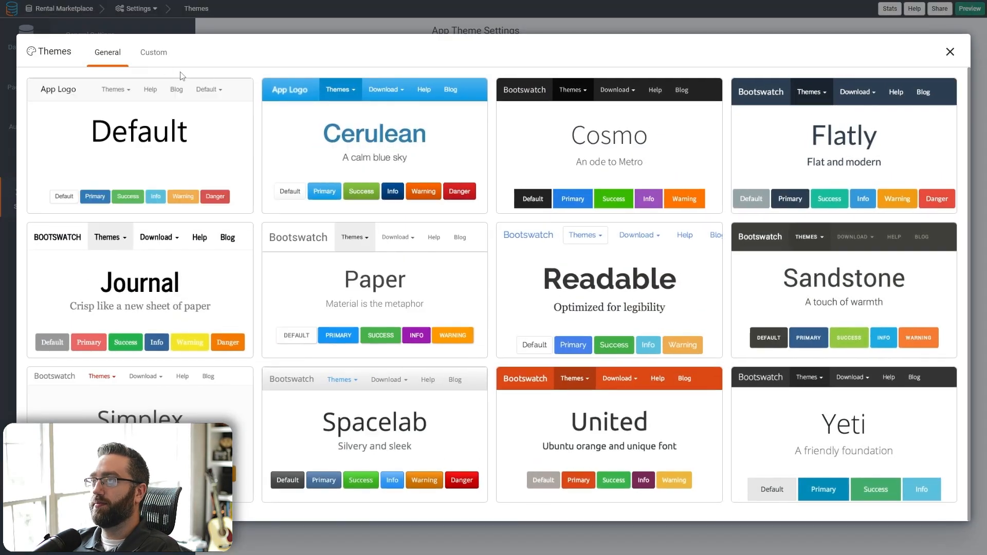
{"action": "left_click", "coordinate": [154, 53]}
{"action": "left_click", "coordinate": [861, 323]}
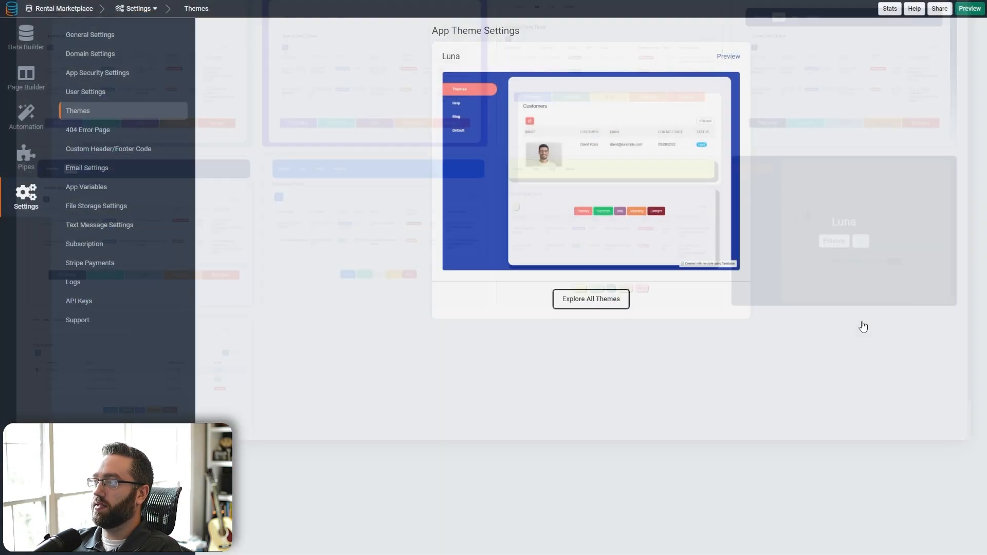
{"action": "left_click", "coordinate": [29, 76]}
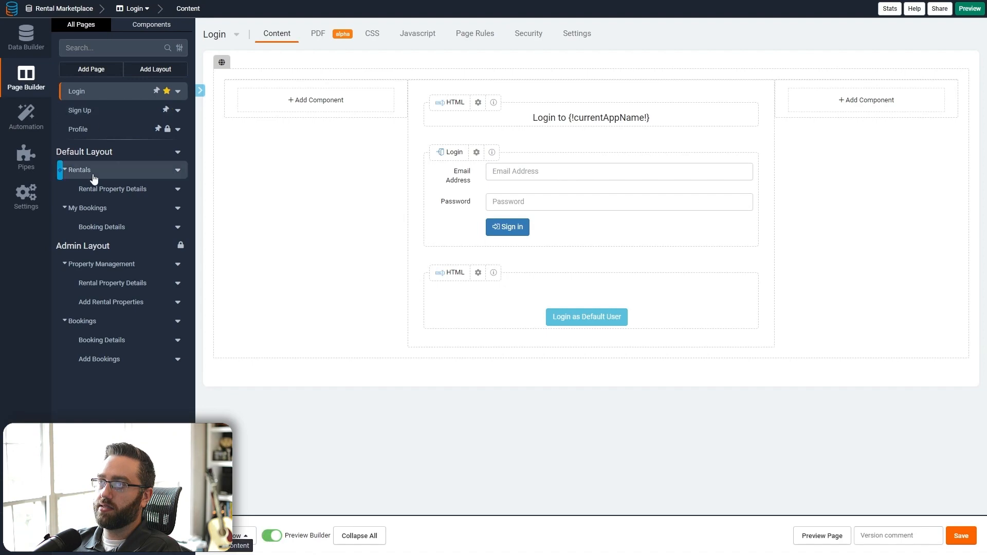
- Preview the Rentals page live and open Rustic Cabin's details via Book Now! to see the login prompt
{"action": "left_click", "coordinate": [92, 175]}
{"action": "left_click", "coordinate": [817, 535]}
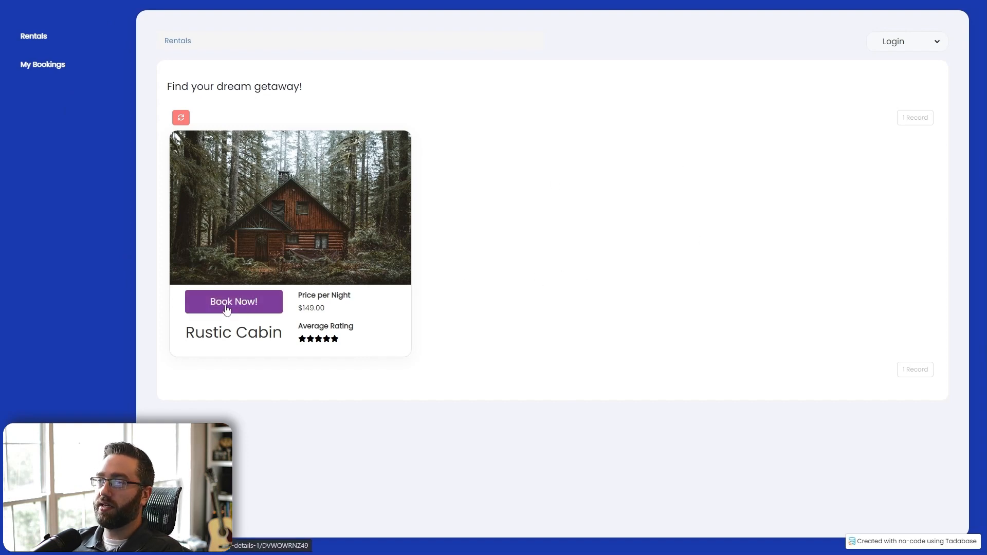
{"action": "left_click", "coordinate": [210, 305]}
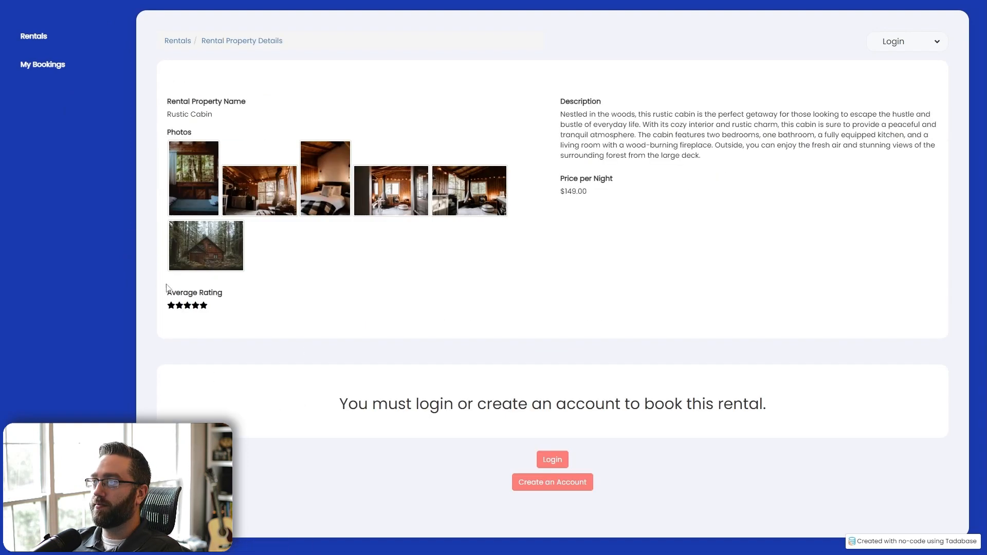